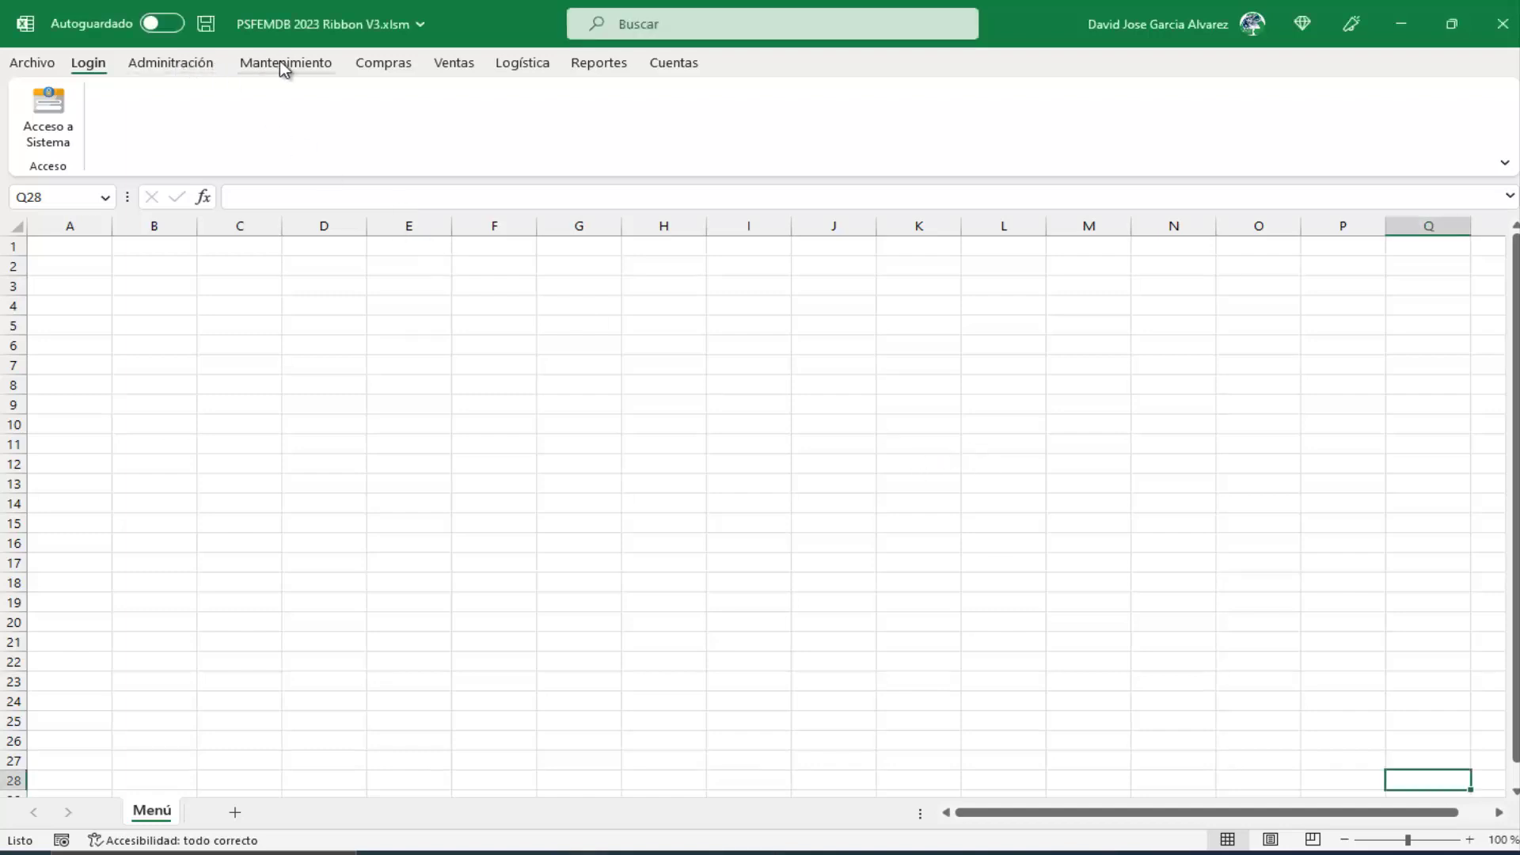
Browse the Mantenimiento, Compras, Ventas, Logística, Reportes and Cuentas tabs while logged out
{"action": "left_click", "coordinate": [173, 64]}
{"action": "left_click", "coordinate": [279, 64]}
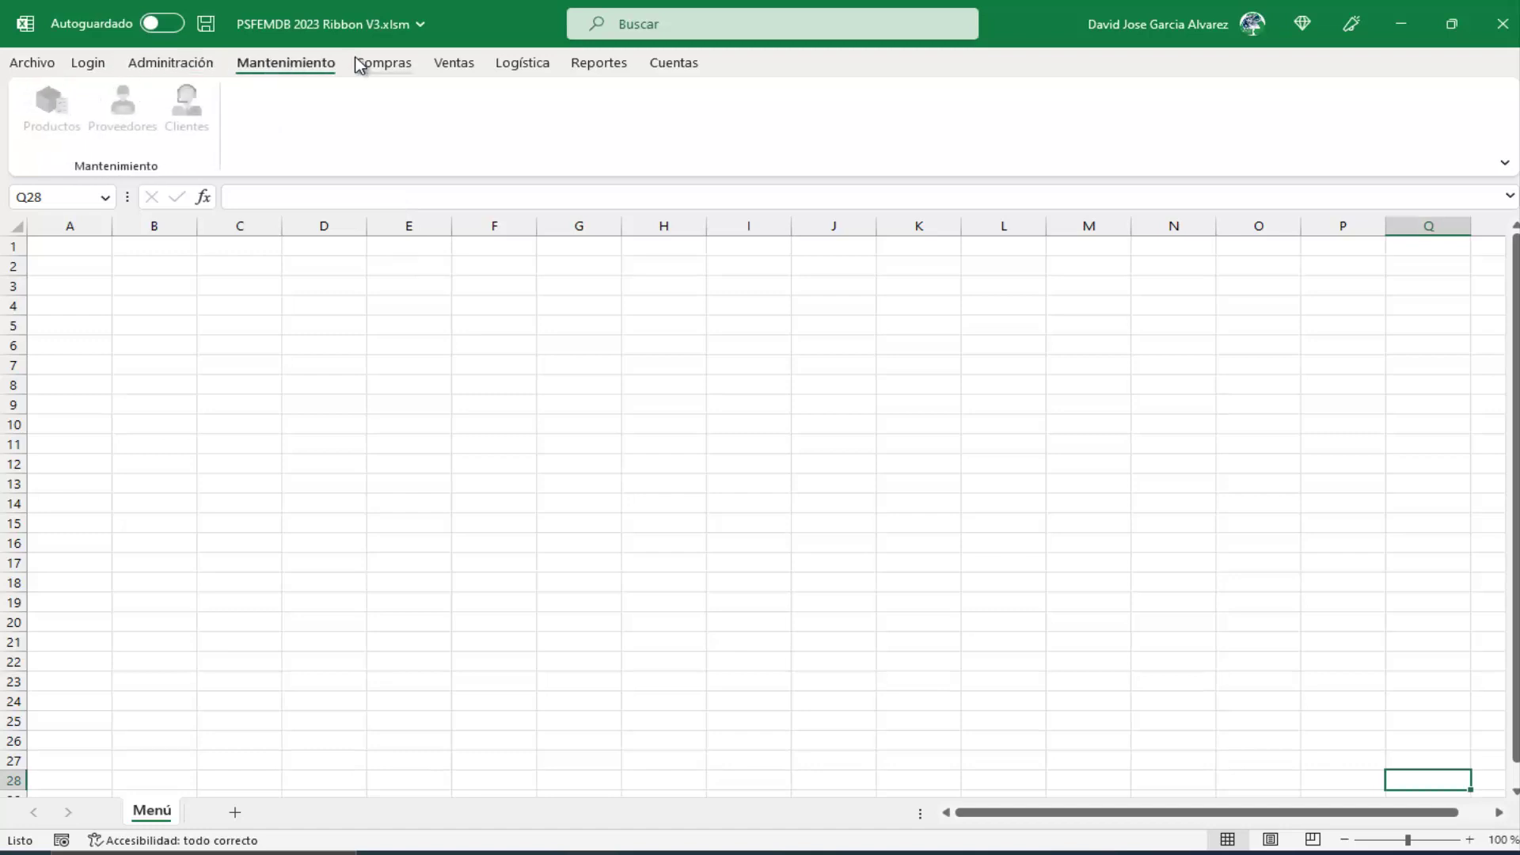
{"action": "left_click", "coordinate": [381, 63]}
{"action": "left_click", "coordinate": [455, 65]}
{"action": "left_click", "coordinate": [519, 67]}
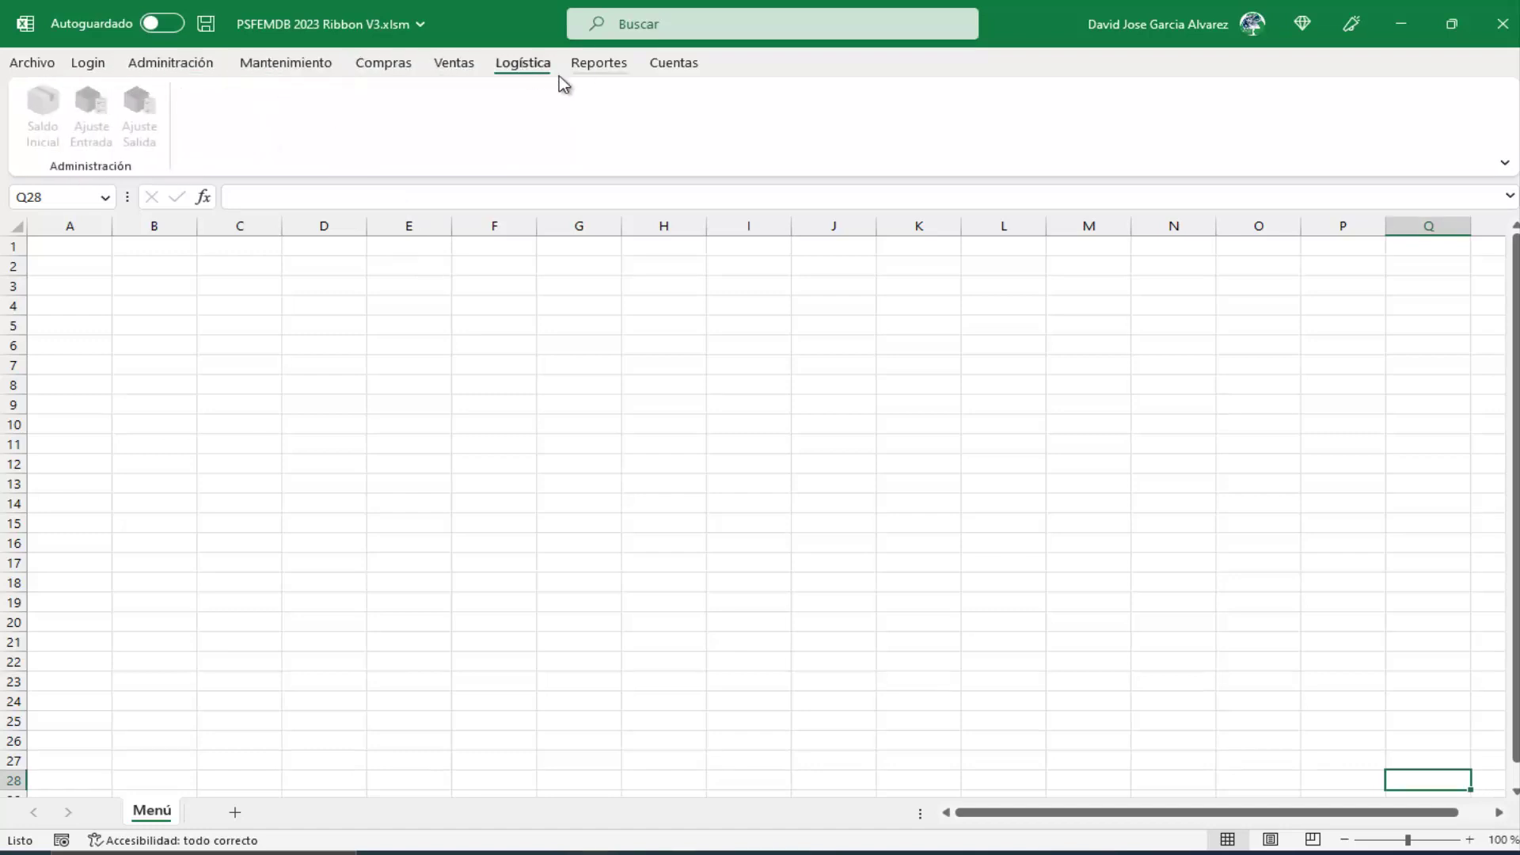
{"action": "left_click", "coordinate": [606, 67]}
{"action": "left_click", "coordinate": [675, 66]}
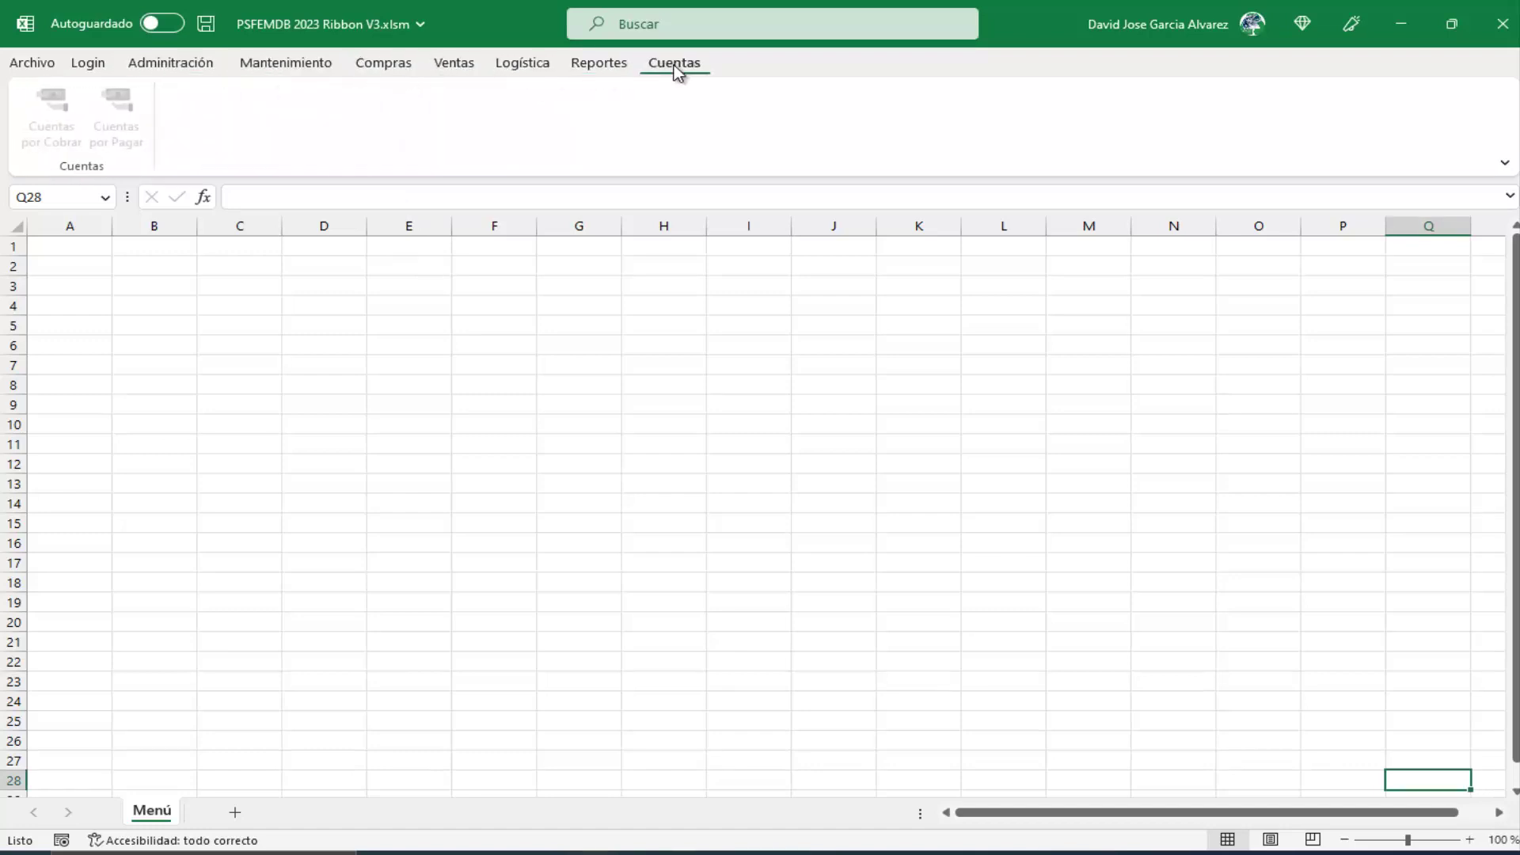
{"action": "left_click", "coordinate": [604, 67]}
{"action": "left_click", "coordinate": [518, 66]}
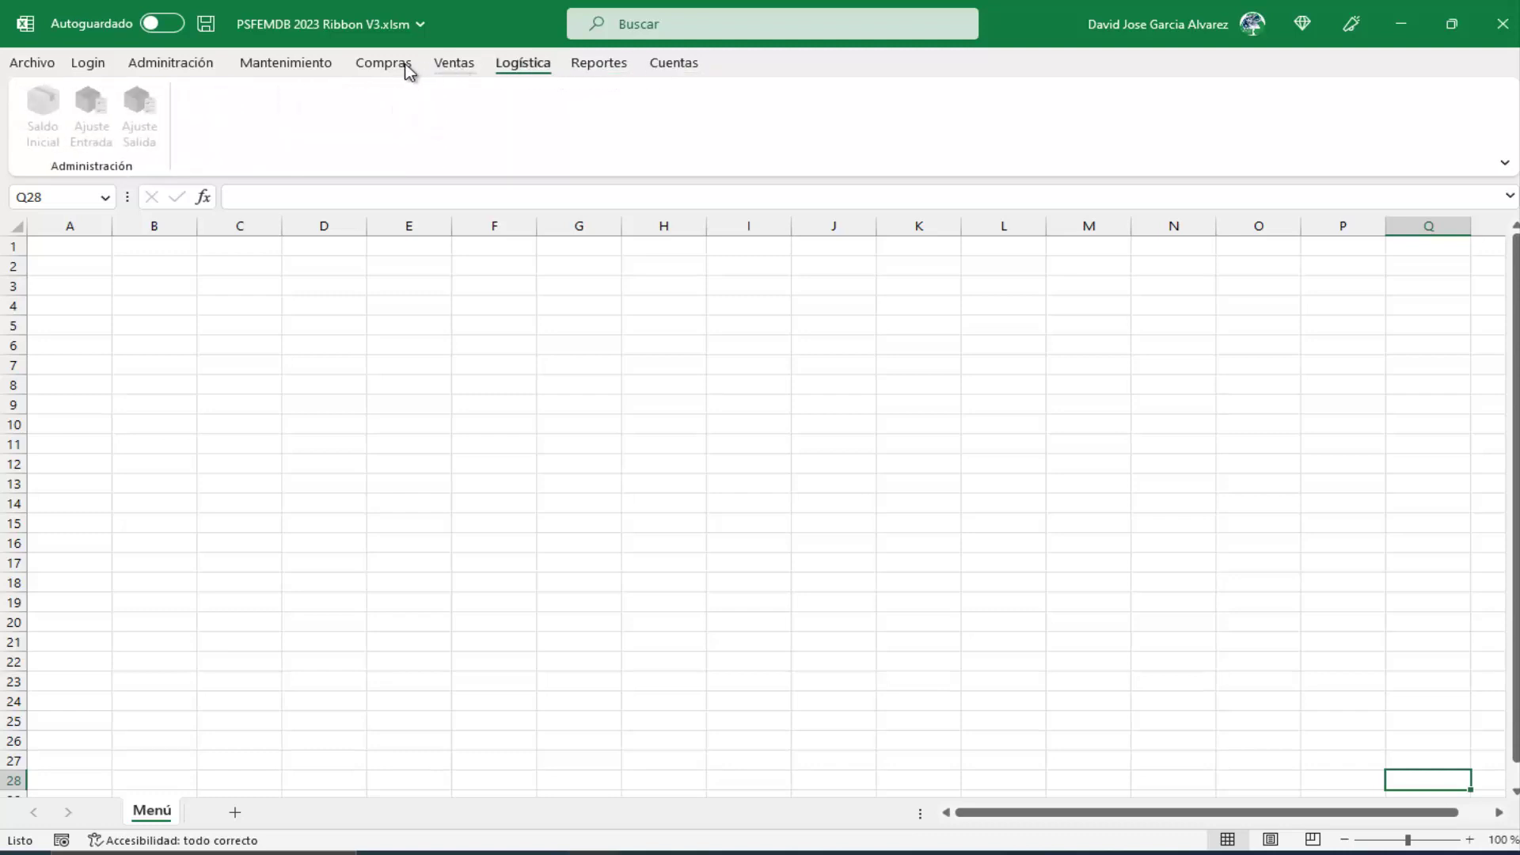
{"action": "left_click", "coordinate": [408, 70]}
{"action": "left_click", "coordinate": [468, 70]}
{"action": "left_click", "coordinate": [519, 65]}
{"action": "left_click", "coordinate": [594, 67]}
{"action": "left_click", "coordinate": [665, 65]}
Check Administración, then bring up the Acceso al Sistema login form from the Login tab
{"action": "left_click", "coordinate": [163, 66]}
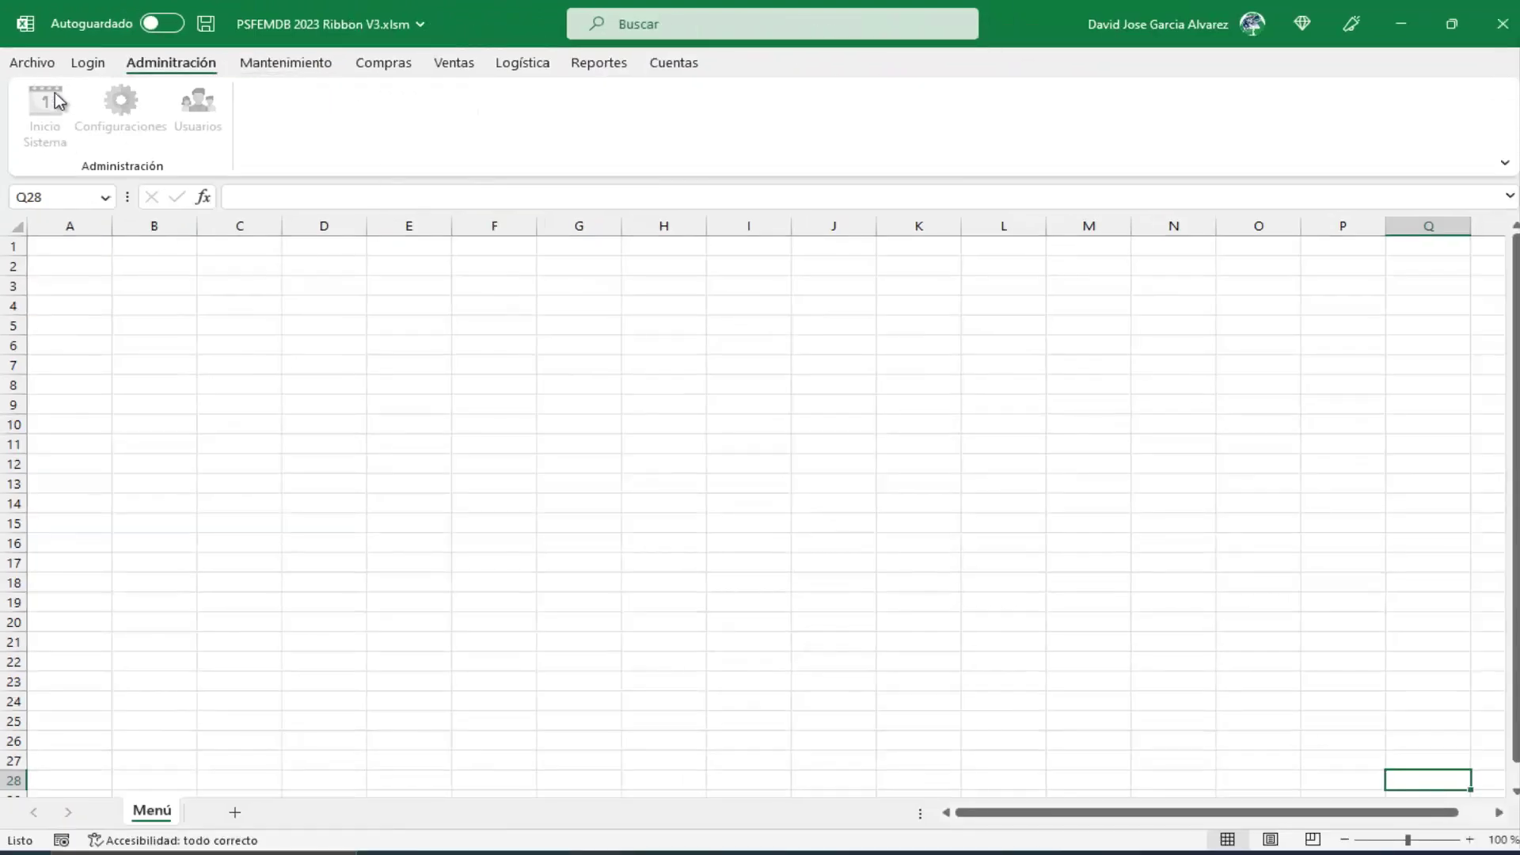
{"action": "left_click", "coordinate": [89, 64]}
{"action": "left_click", "coordinate": [49, 110]}
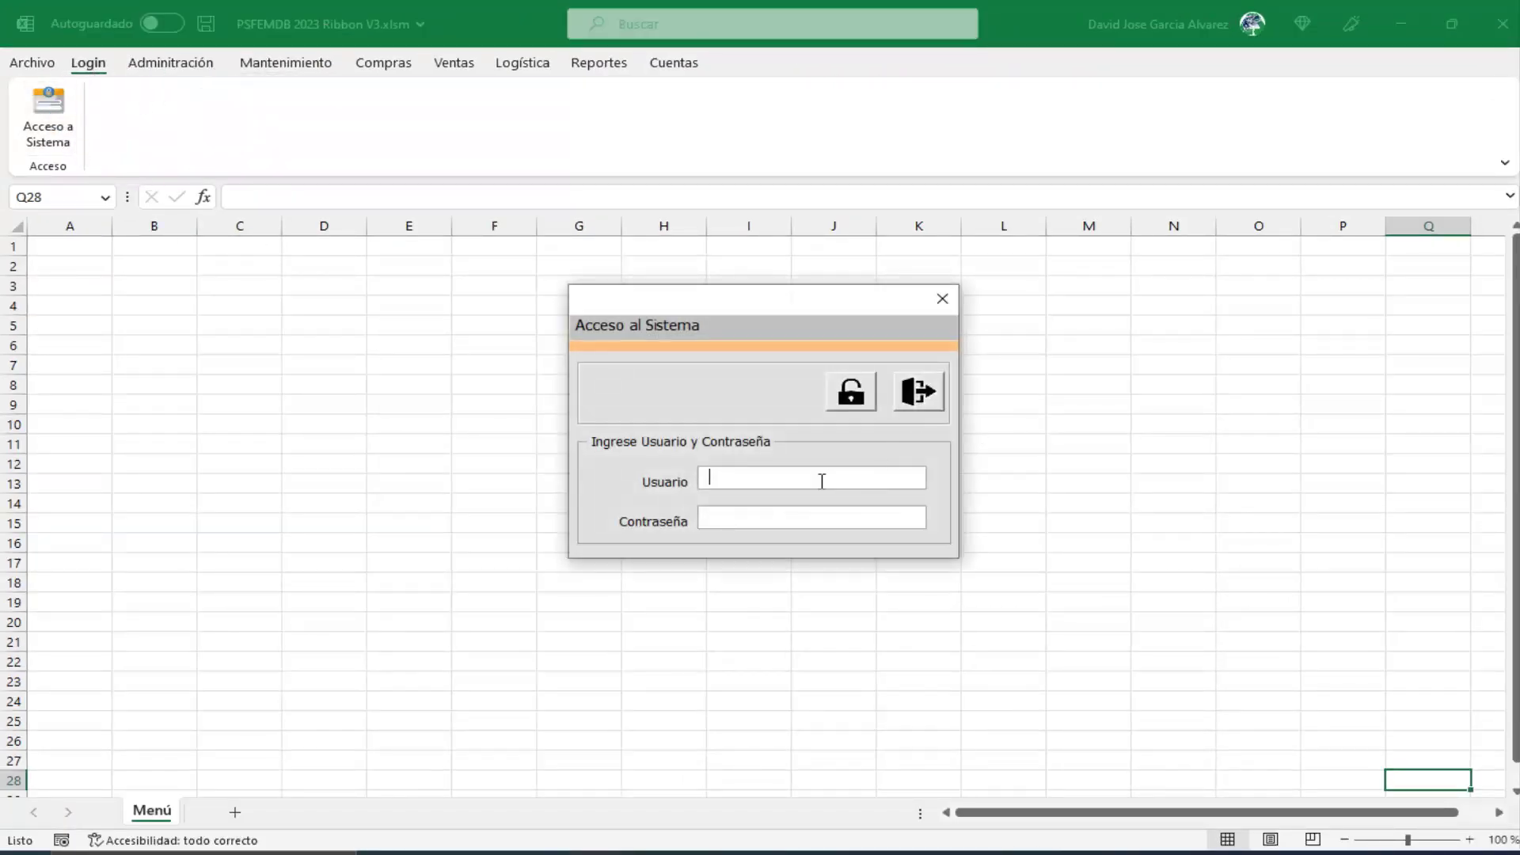
Log in with the user's credentials and view the now-enabled Administración functions
{"action": "key", "text": "Return"}
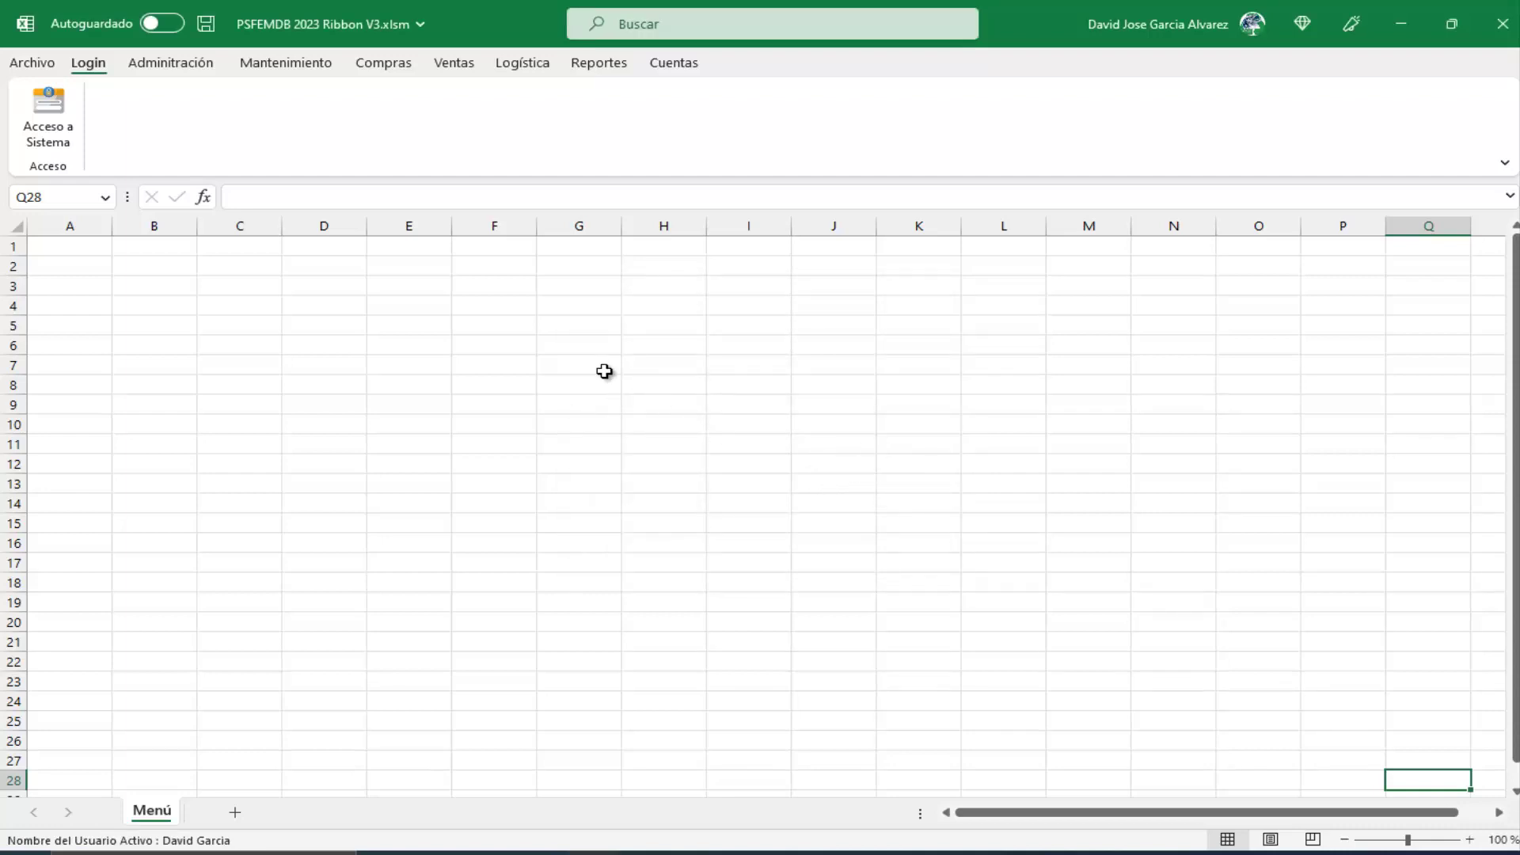
{"action": "left_click", "coordinate": [151, 71]}
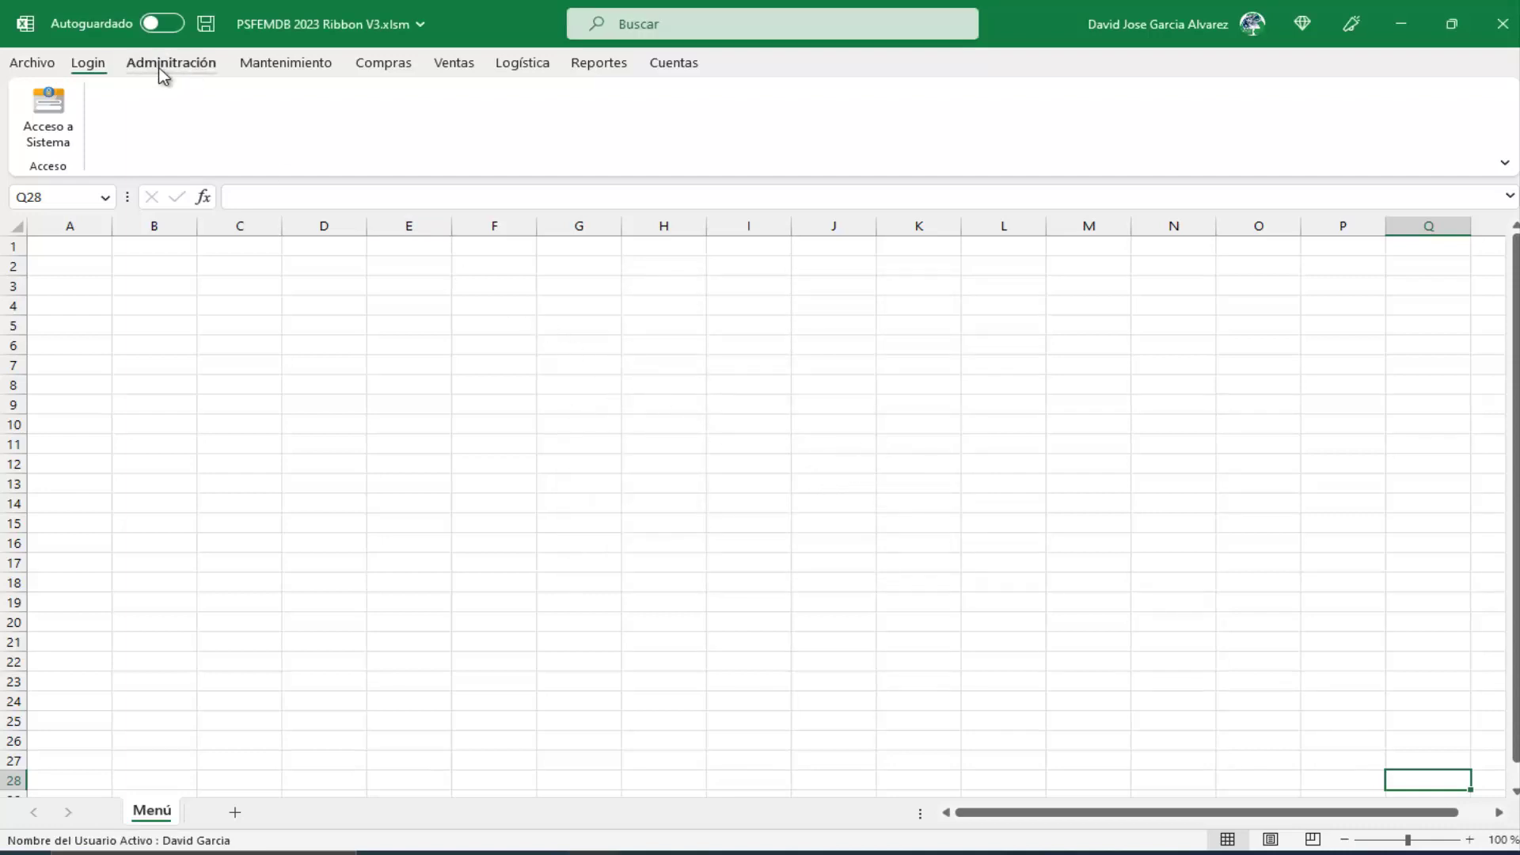
Browse the enabled Mantenimiento, Compras, Ventas, Logística, Reportes, Cuentas and Administración tabs
{"action": "left_click", "coordinate": [273, 69]}
{"action": "left_click", "coordinate": [384, 63]}
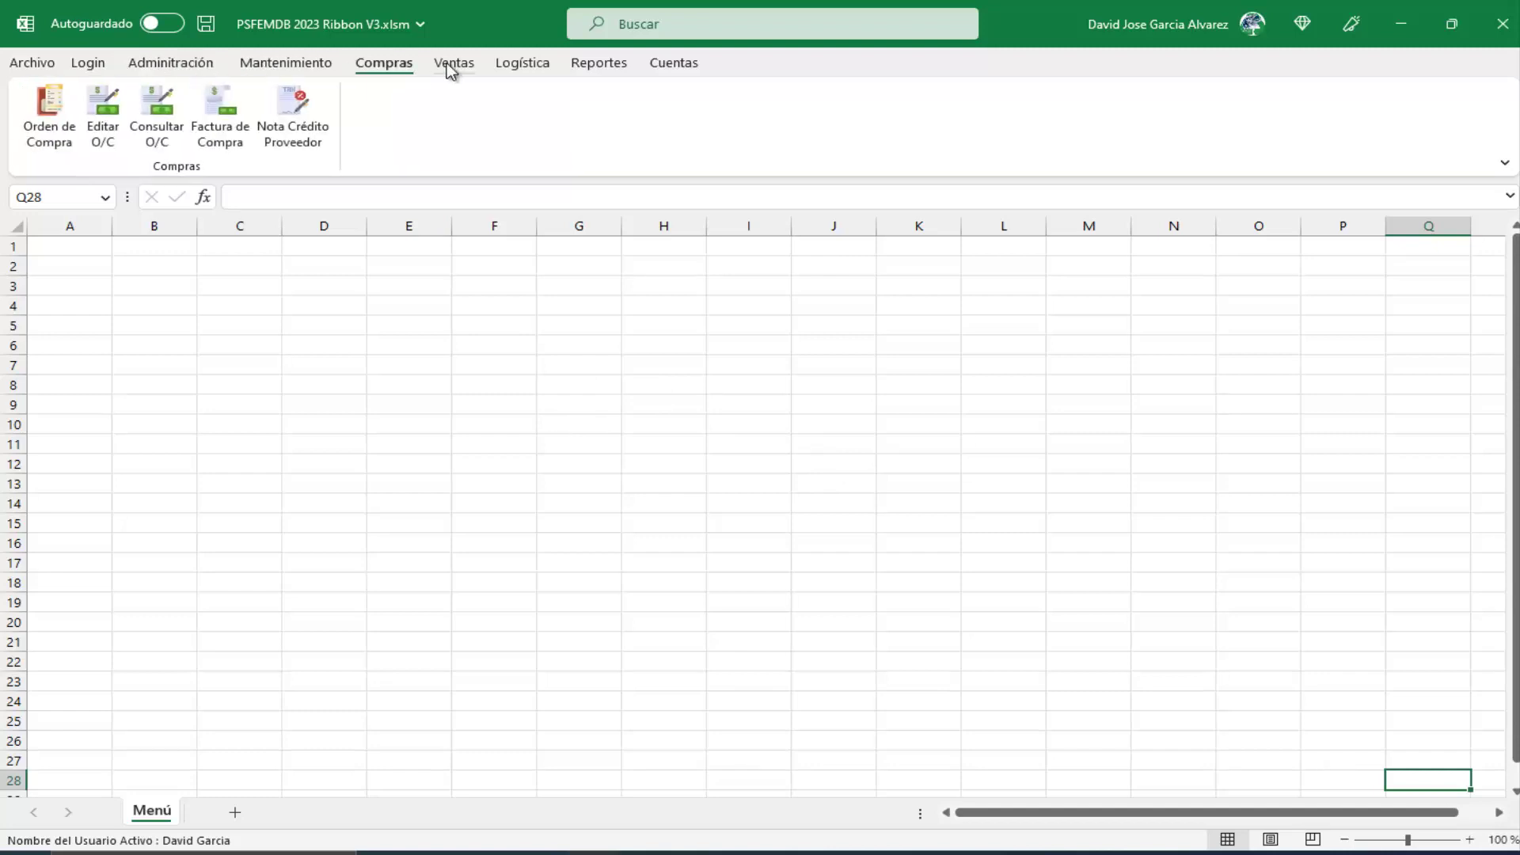
{"action": "left_click", "coordinate": [454, 64]}
{"action": "left_click", "coordinate": [522, 63]}
{"action": "left_click", "coordinate": [610, 68]}
{"action": "left_click", "coordinate": [681, 65]}
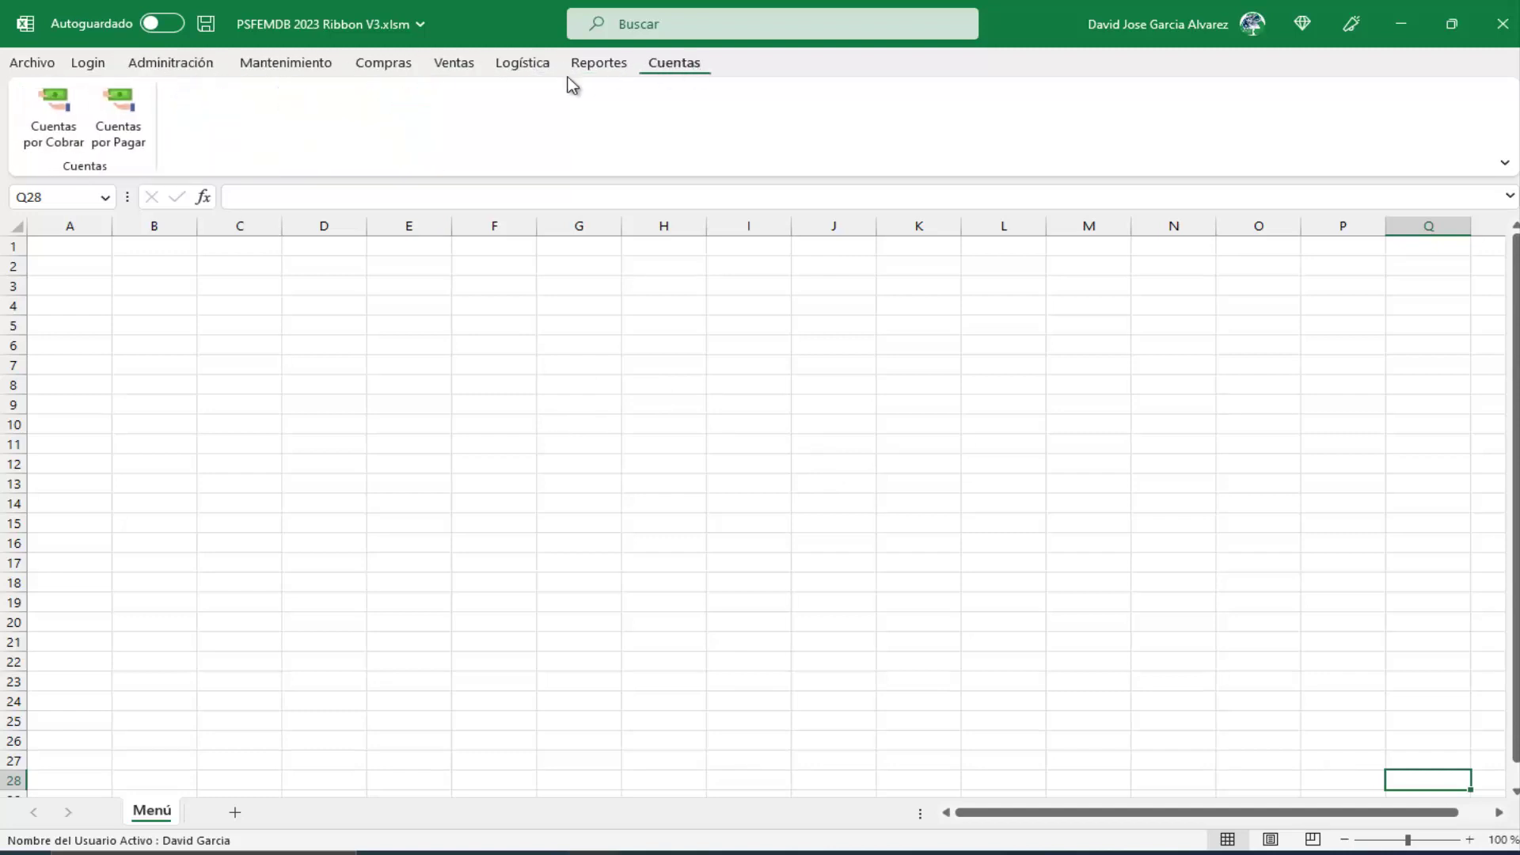
{"action": "left_click", "coordinate": [289, 68]}
{"action": "left_click", "coordinate": [402, 70]}
{"action": "left_click", "coordinate": [285, 68]}
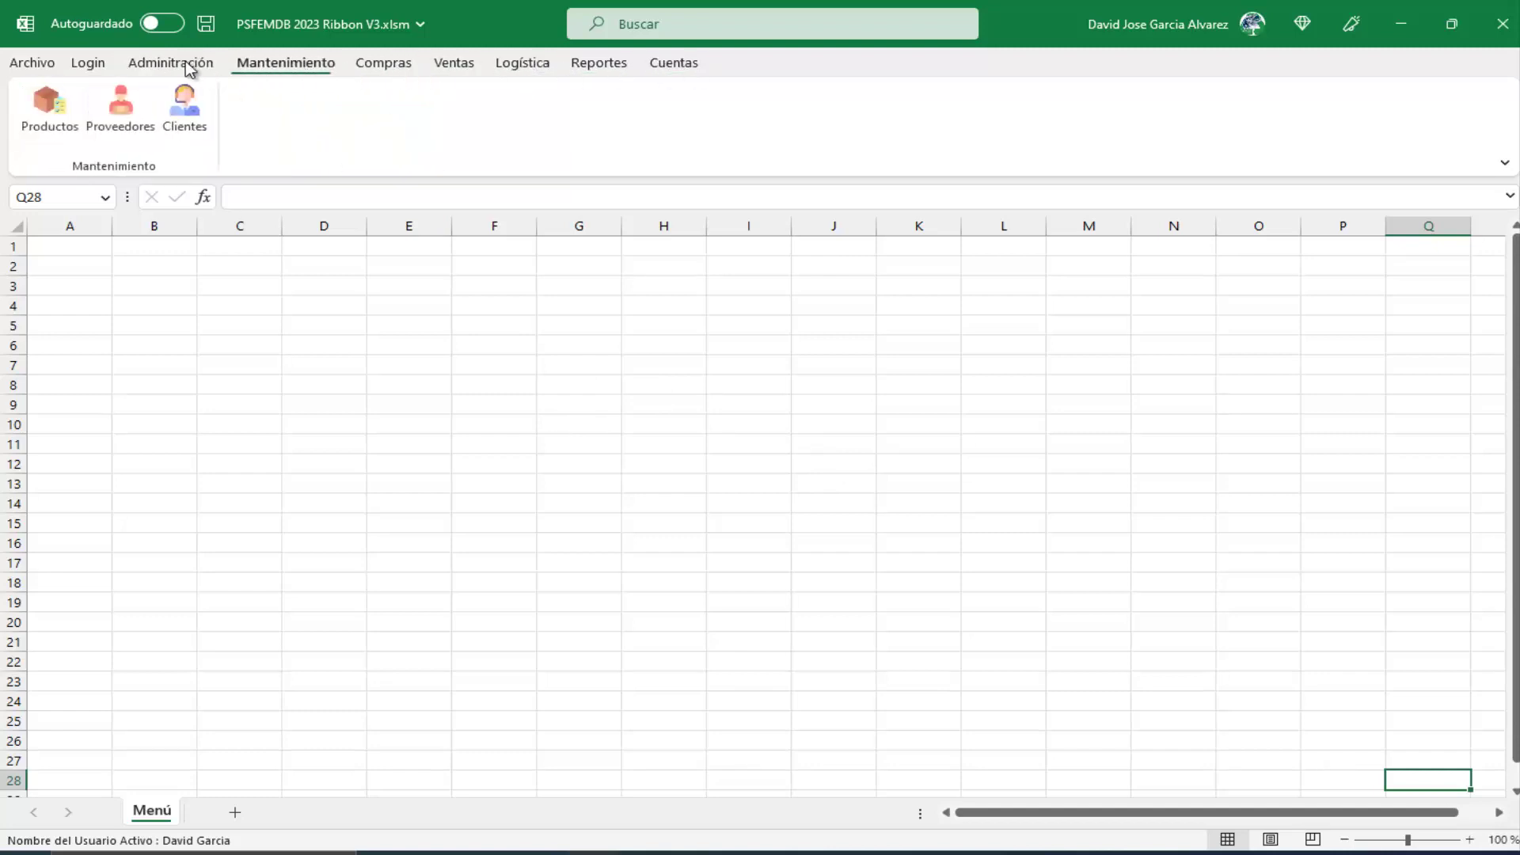
{"action": "left_click", "coordinate": [170, 66]}
{"action": "left_click", "coordinate": [87, 67]}
{"action": "left_click", "coordinate": [162, 66]}
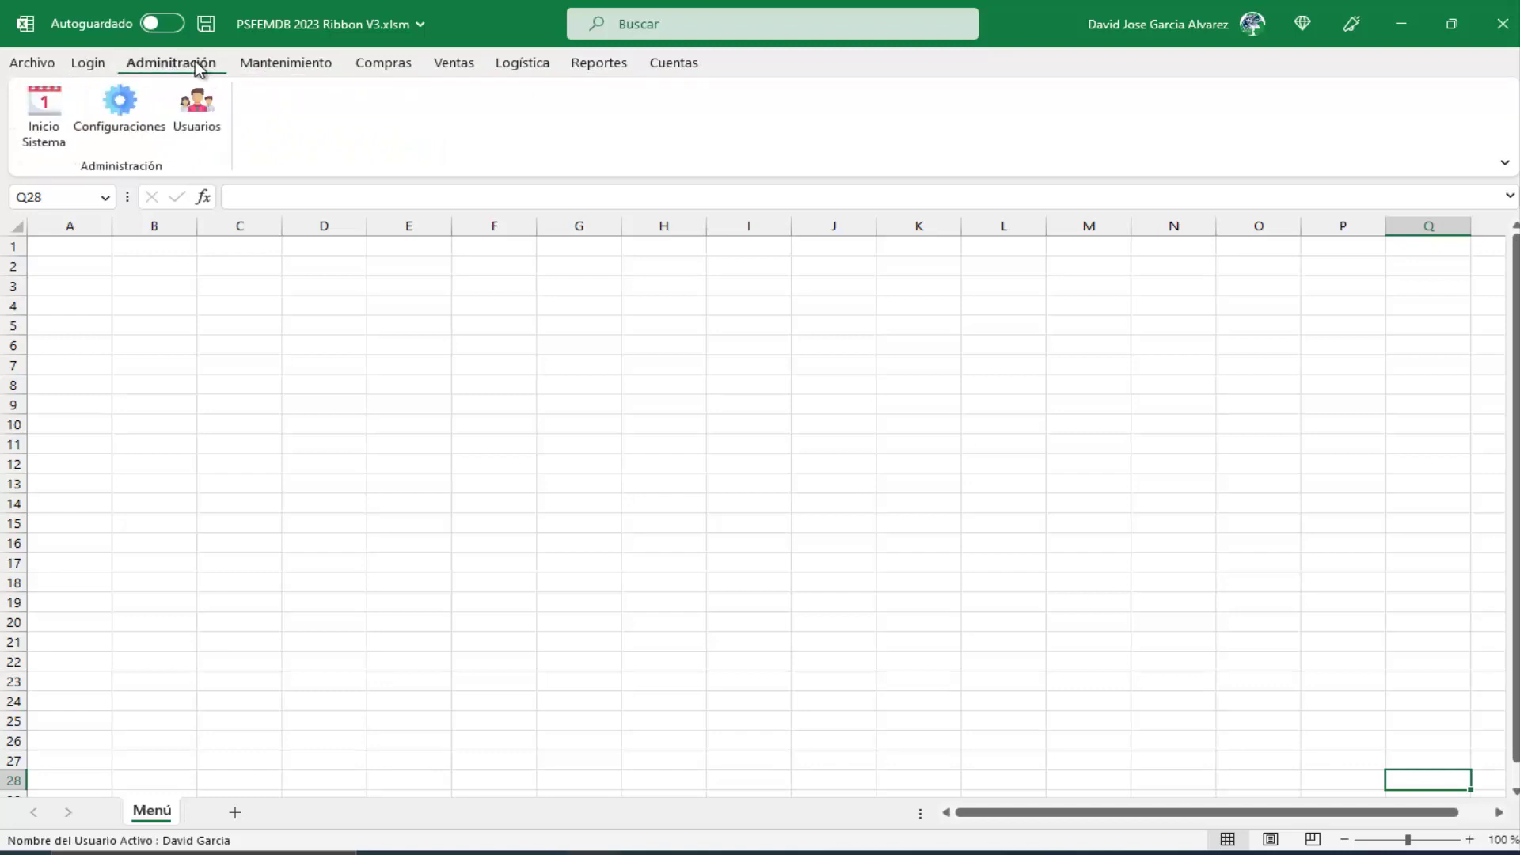
{"action": "left_click", "coordinate": [277, 65]}
{"action": "left_click", "coordinate": [388, 67]}
{"action": "left_click", "coordinate": [466, 65]}
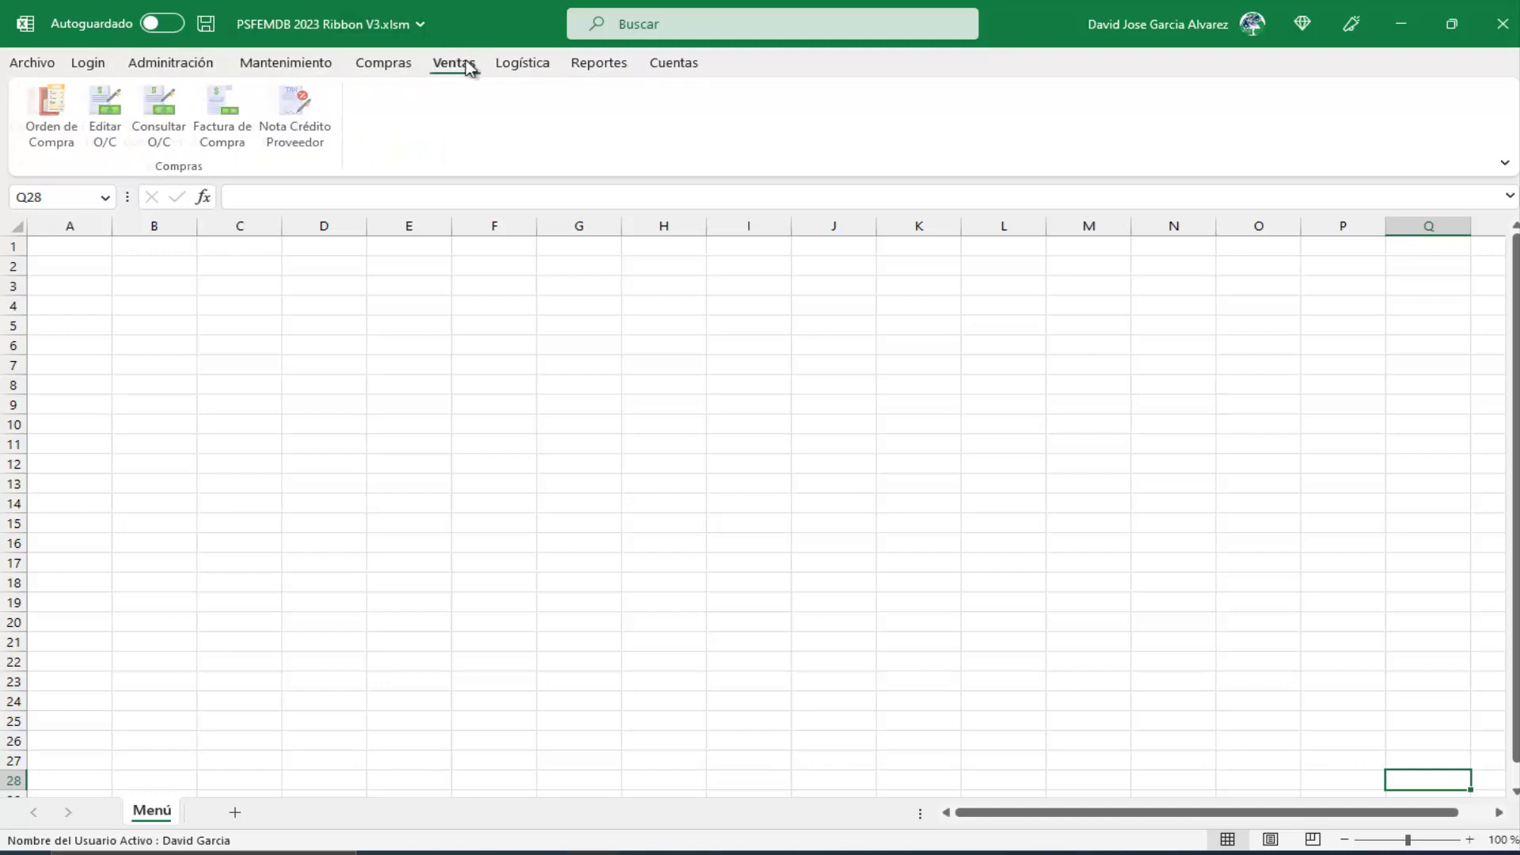
{"action": "left_click", "coordinate": [527, 68]}
{"action": "left_click", "coordinate": [587, 70]}
{"action": "left_click", "coordinate": [673, 65]}
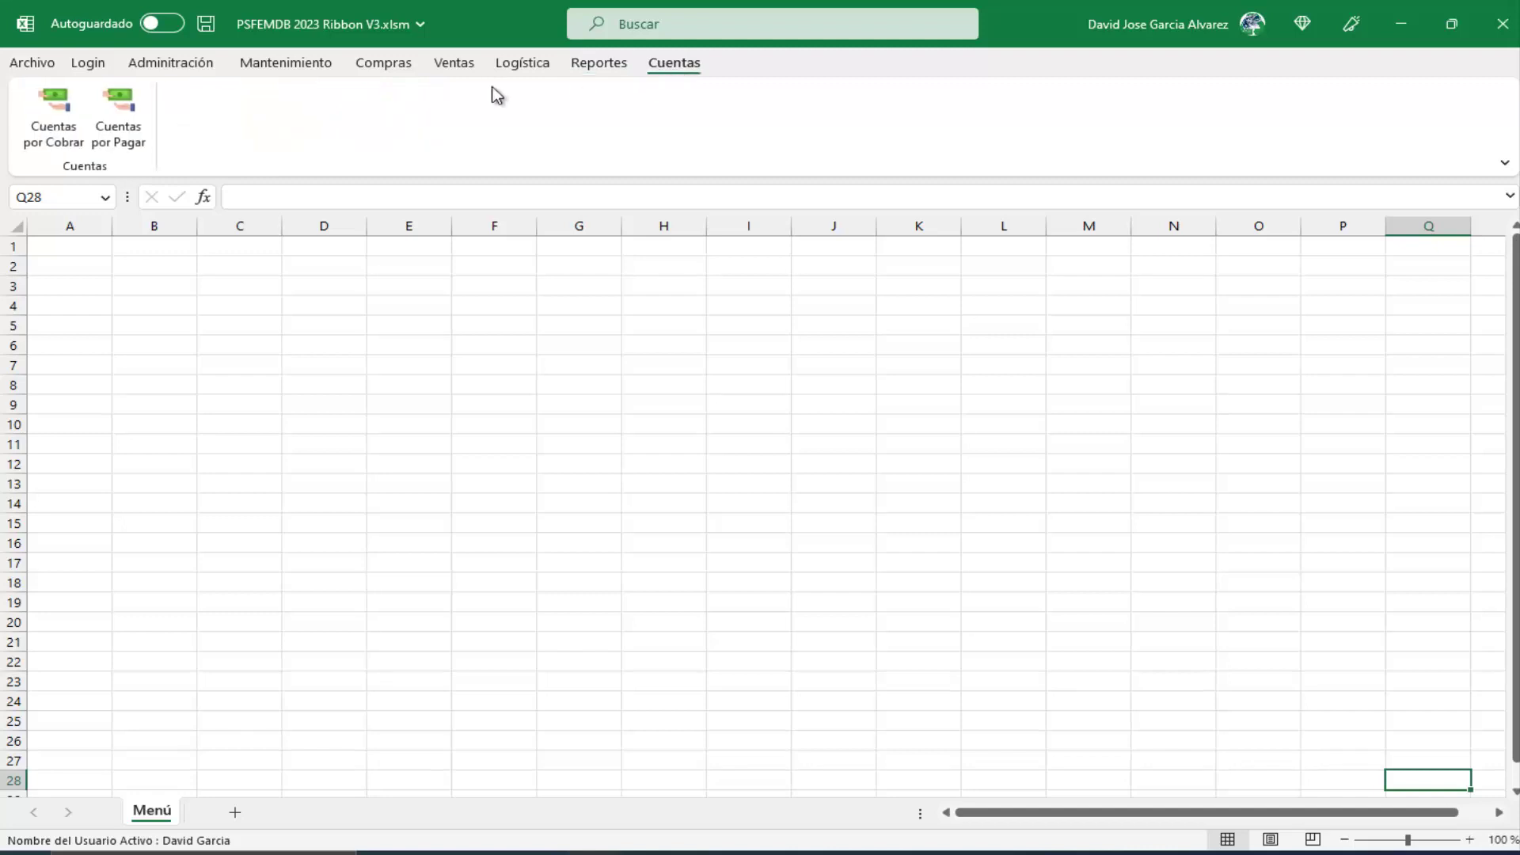
{"action": "left_click", "coordinate": [169, 68]}
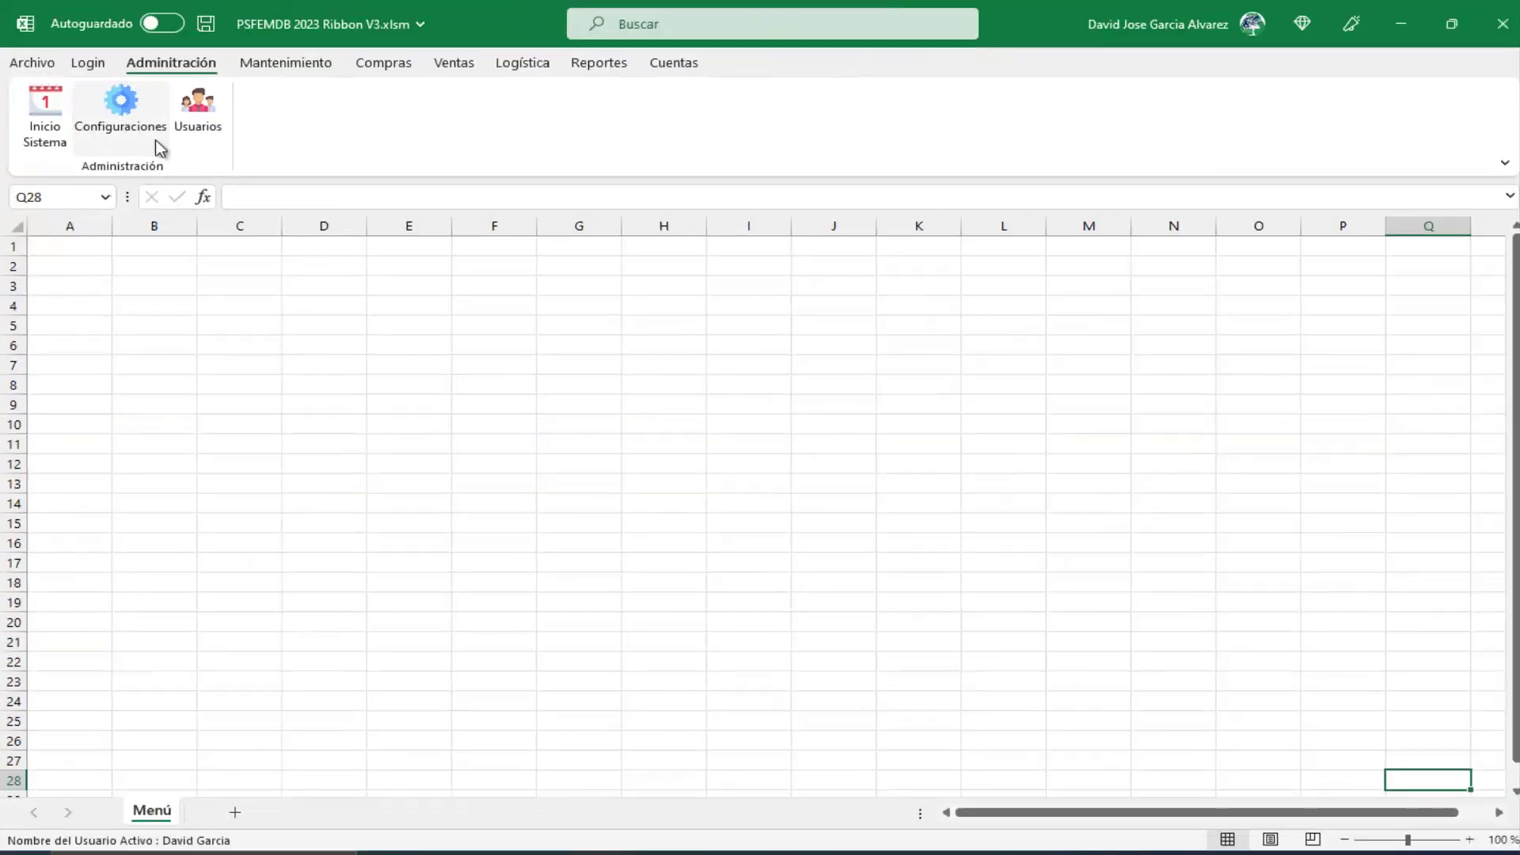
Show Configuraciones Adicionales: comma decimal separator, 12 I.V.A. and currency BS
{"action": "left_click", "coordinate": [154, 145]}
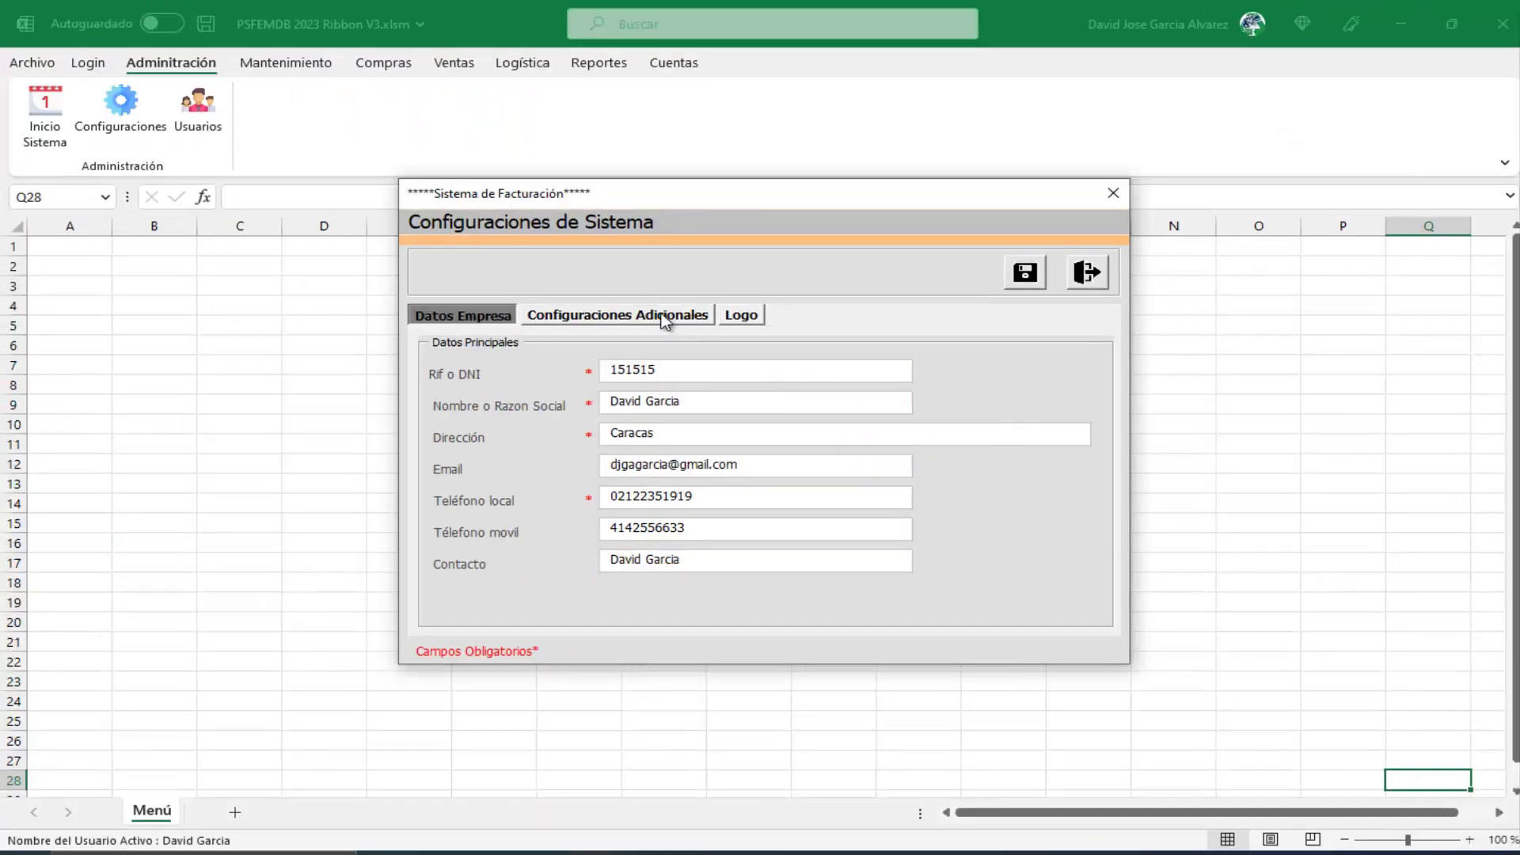
{"action": "left_click", "coordinate": [664, 317]}
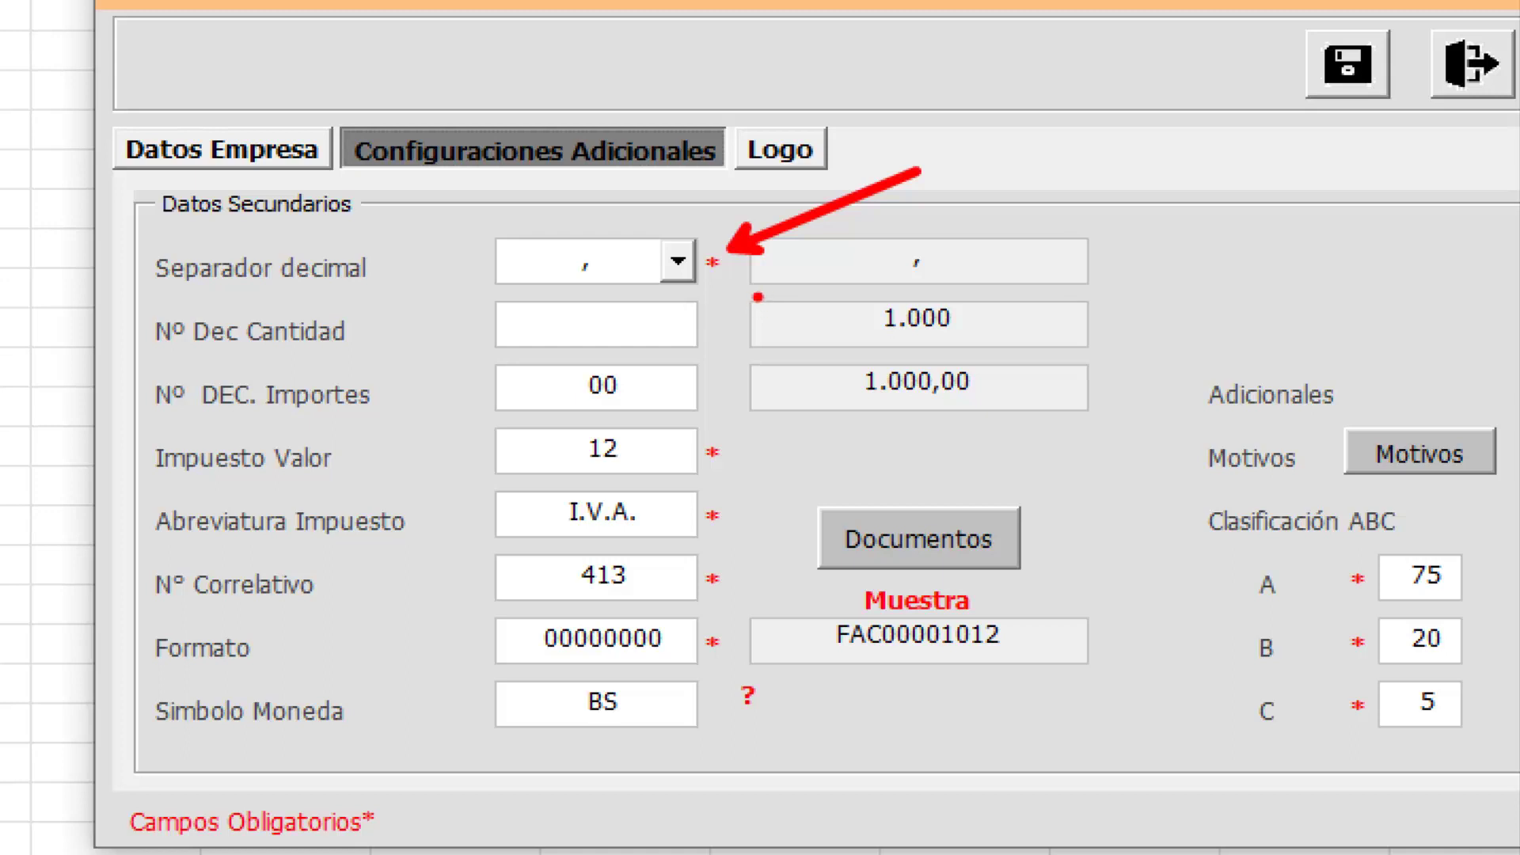
{"action": "left_click_drag", "start_coordinate": [712, 312], "coordinate": [799, 257]}
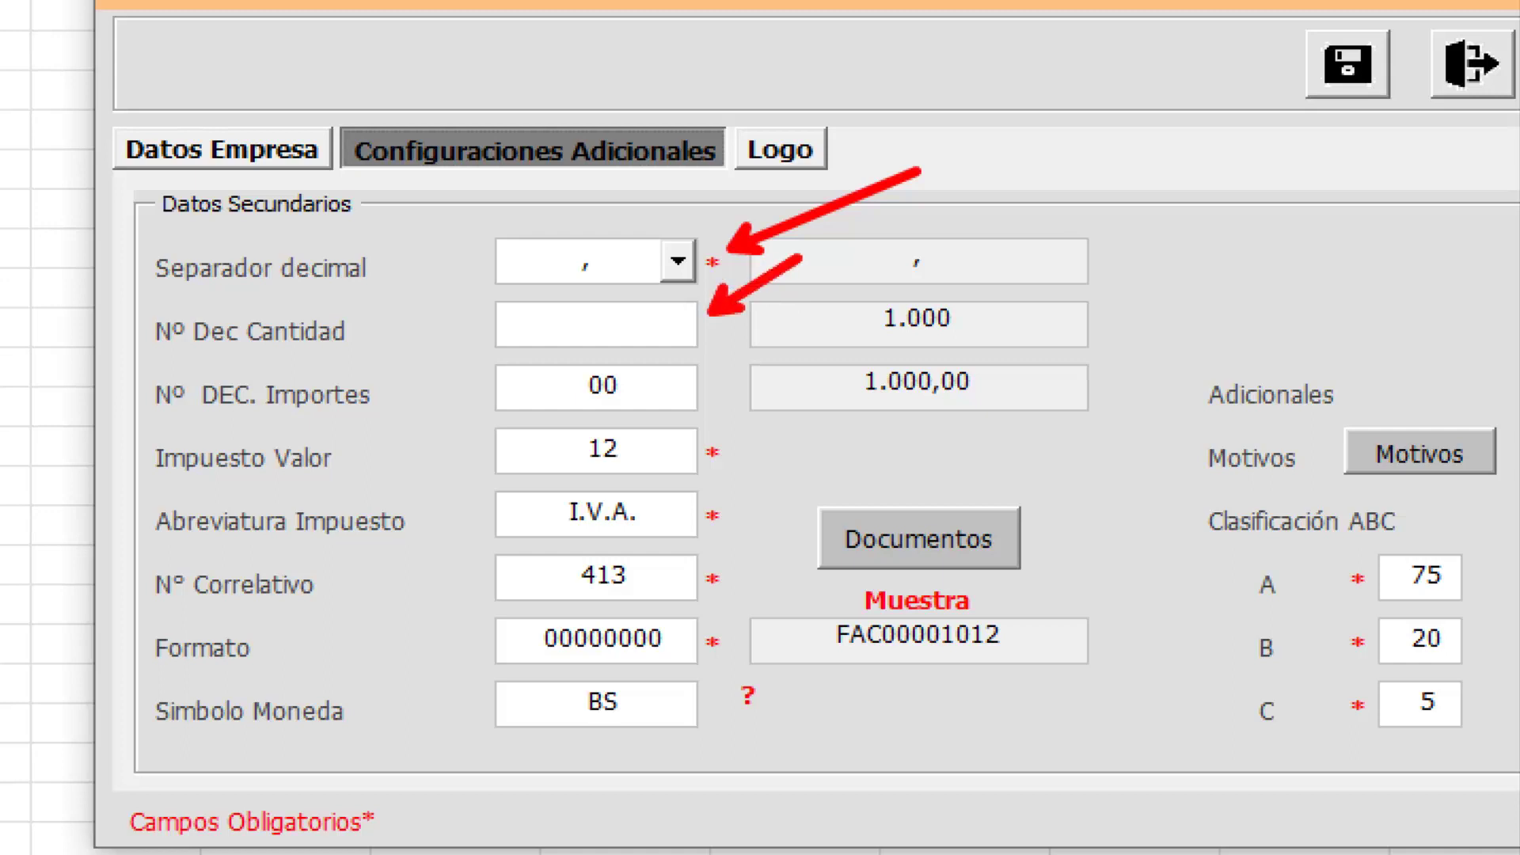
{"action": "left_click_drag", "start_coordinate": [712, 386], "coordinate": [854, 324]}
{"action": "mouse_move", "coordinate": [738, 276]}
{"action": "left_mouse_down"}
{"action": "mouse_move", "coordinate": [1036, 376]}
{"action": "mouse_move", "coordinate": [1123, 428]}
{"action": "left_mouse_up"}
{"action": "left_click_drag", "start_coordinate": [1107, 492], "coordinate": [1152, 547]}
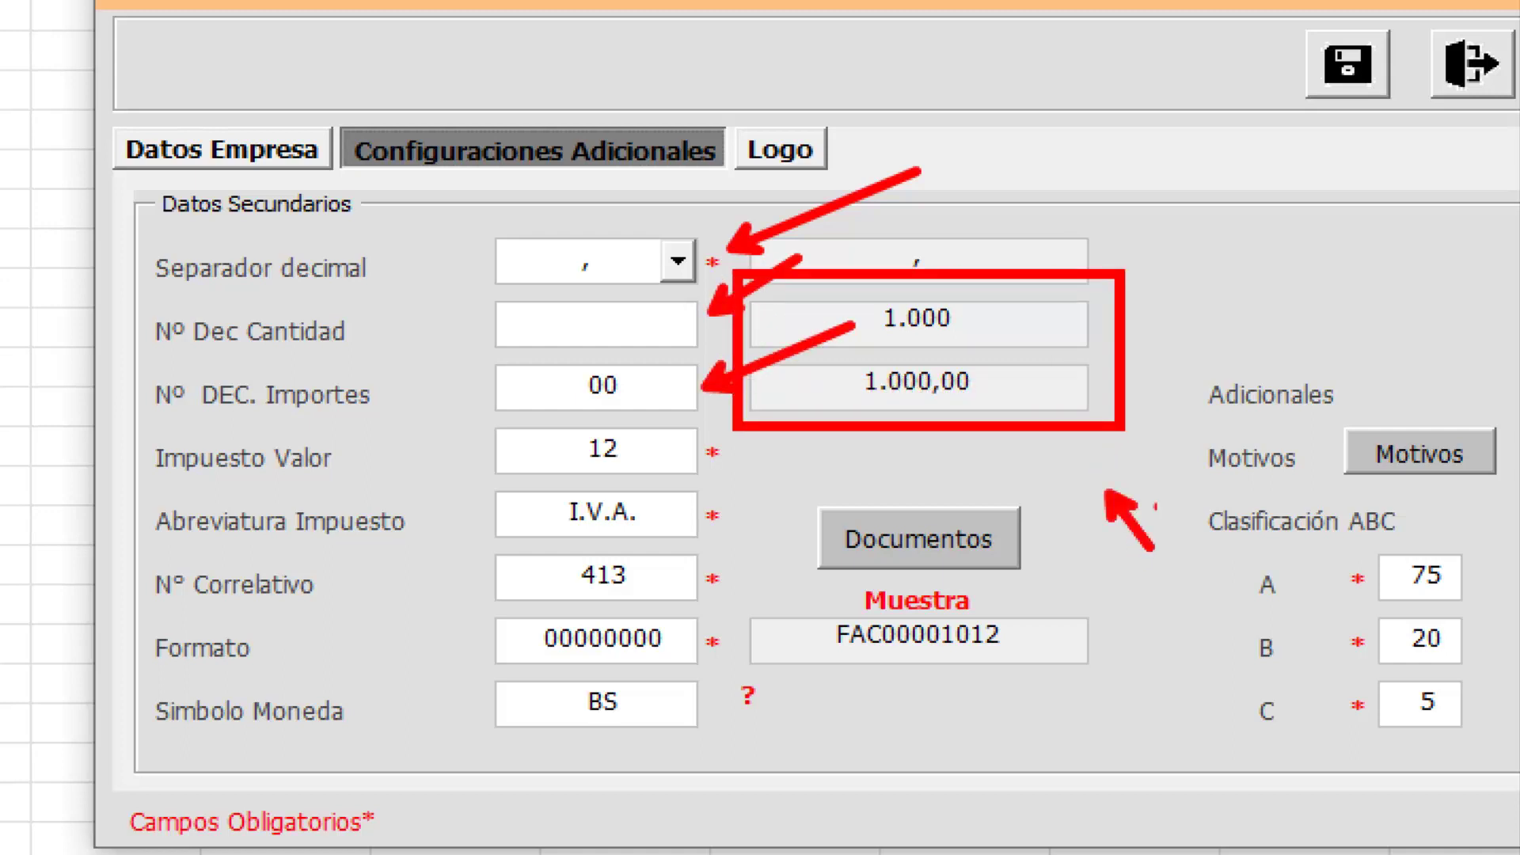
{"action": "left_click_drag", "start_coordinate": [416, 402], "coordinate": [708, 483]}
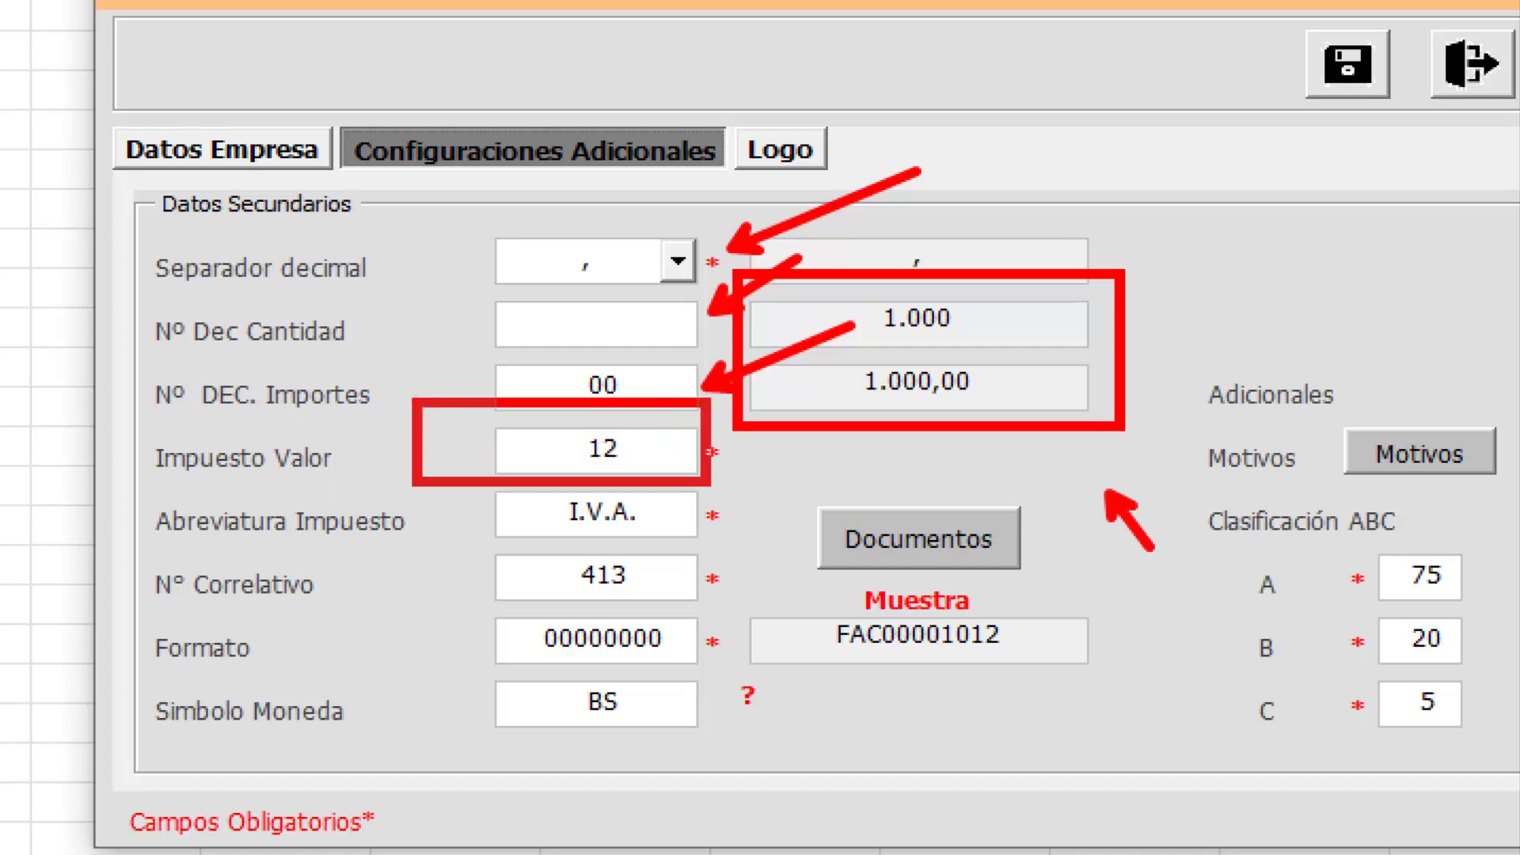
{"action": "left_click_drag", "start_coordinate": [463, 480], "coordinate": [737, 547]}
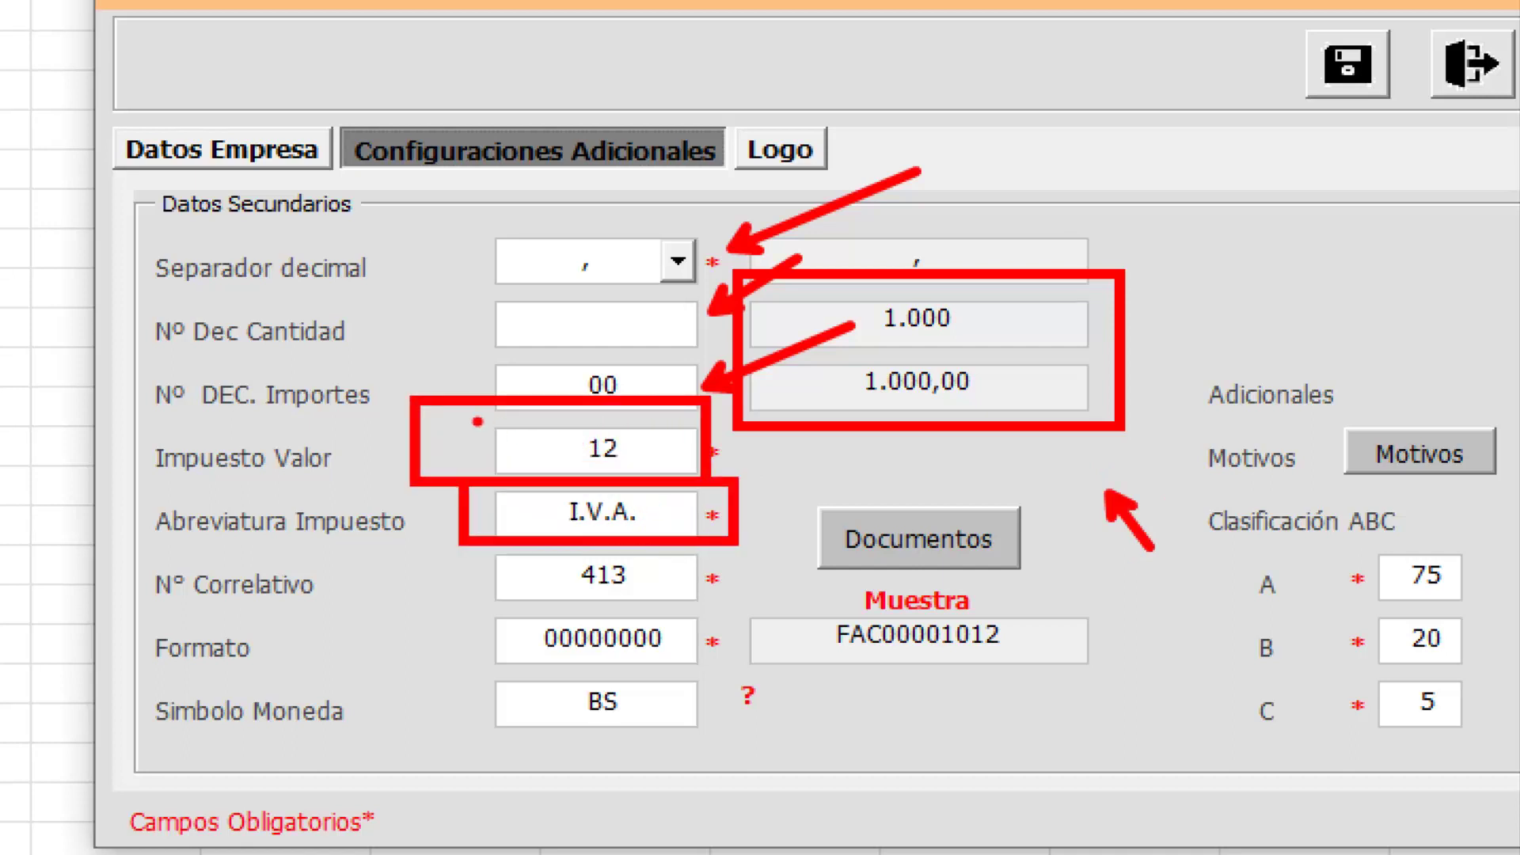
{"action": "left_click_drag", "start_coordinate": [466, 416], "coordinate": [730, 543]}
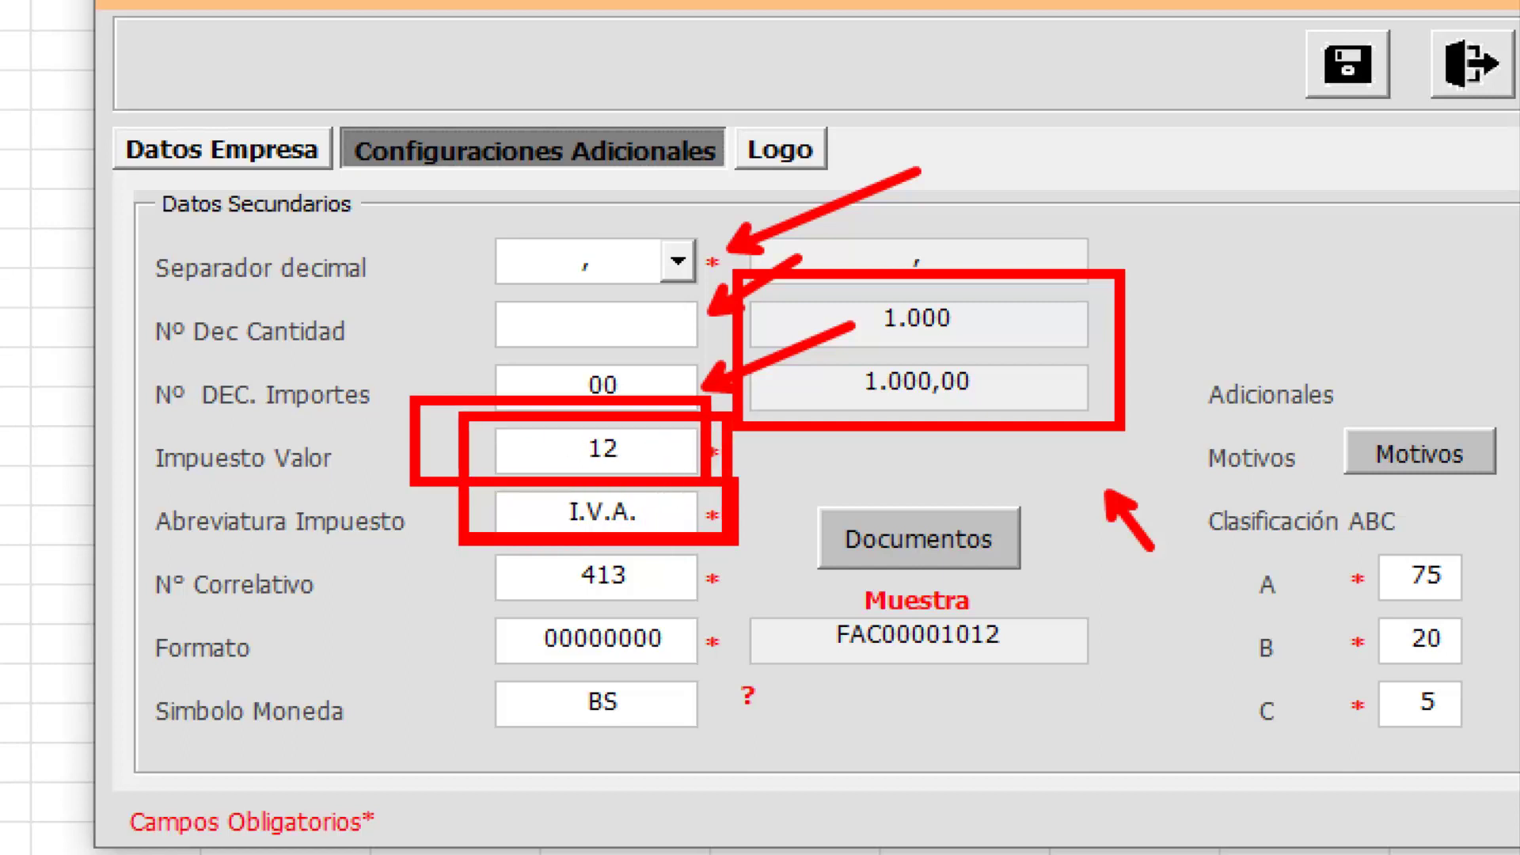
{"action": "left_click_drag", "start_coordinate": [724, 687], "coordinate": [662, 601]}
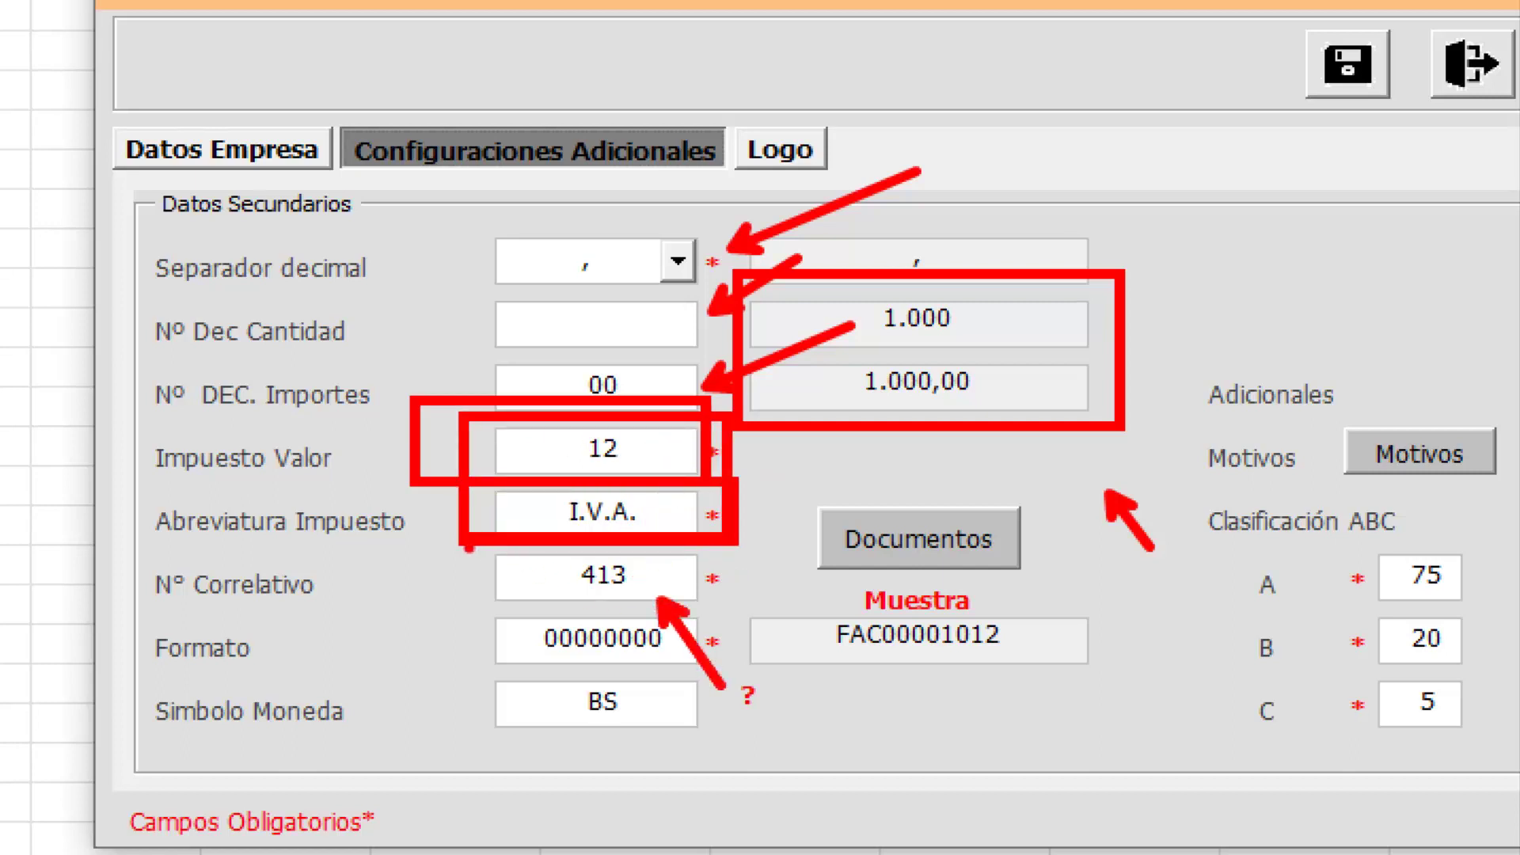
{"action": "left_click_drag", "start_coordinate": [464, 548], "coordinate": [715, 594]}
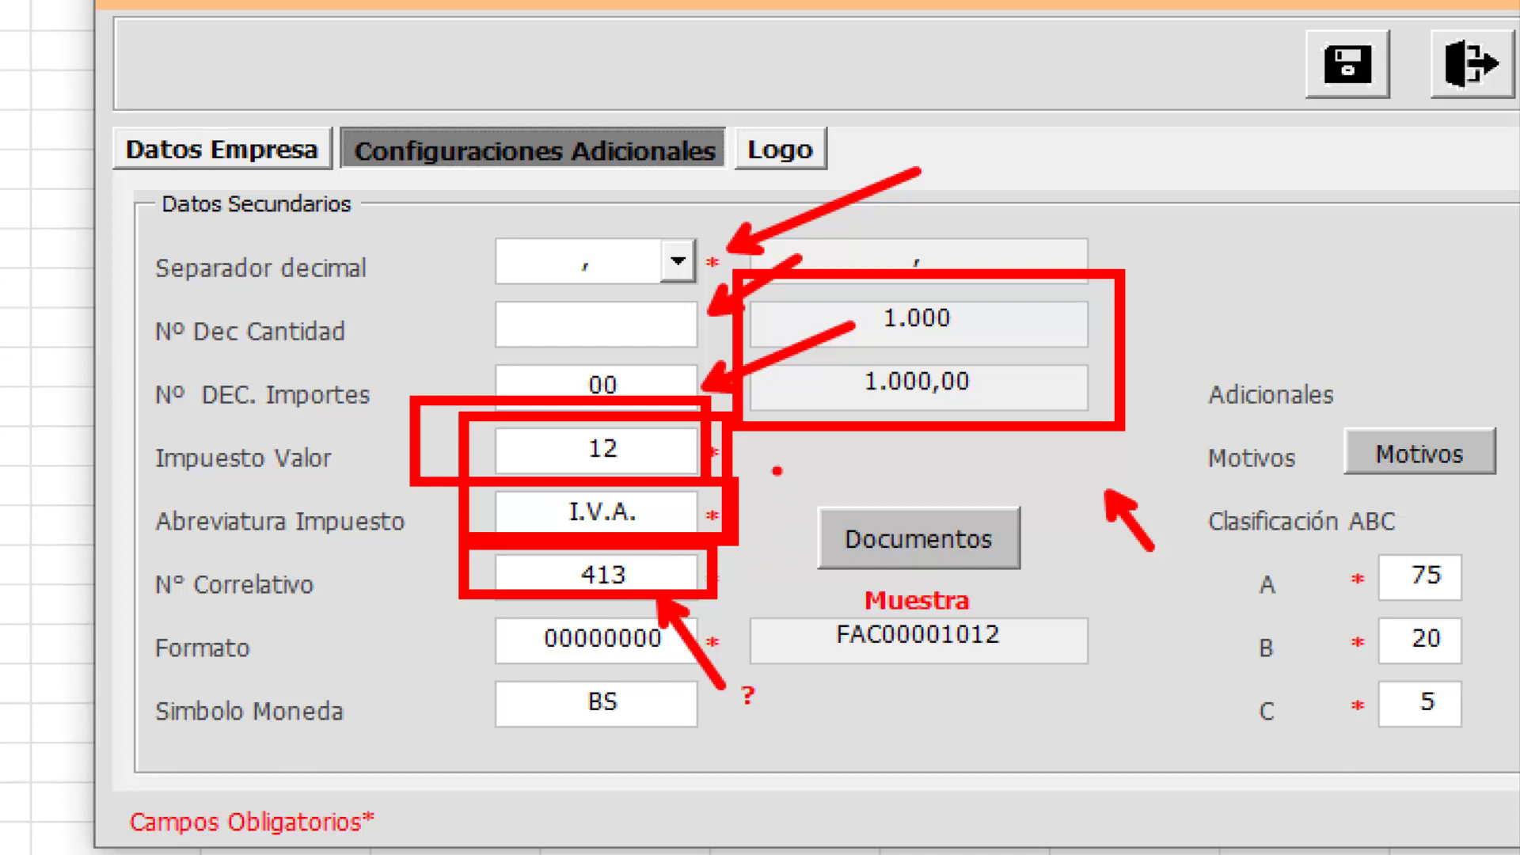
{"action": "mouse_move", "coordinate": [748, 466]}
{"action": "left_mouse_down"}
{"action": "mouse_move", "coordinate": [1061, 589]}
{"action": "mouse_move", "coordinate": [1115, 718]}
{"action": "left_mouse_up"}
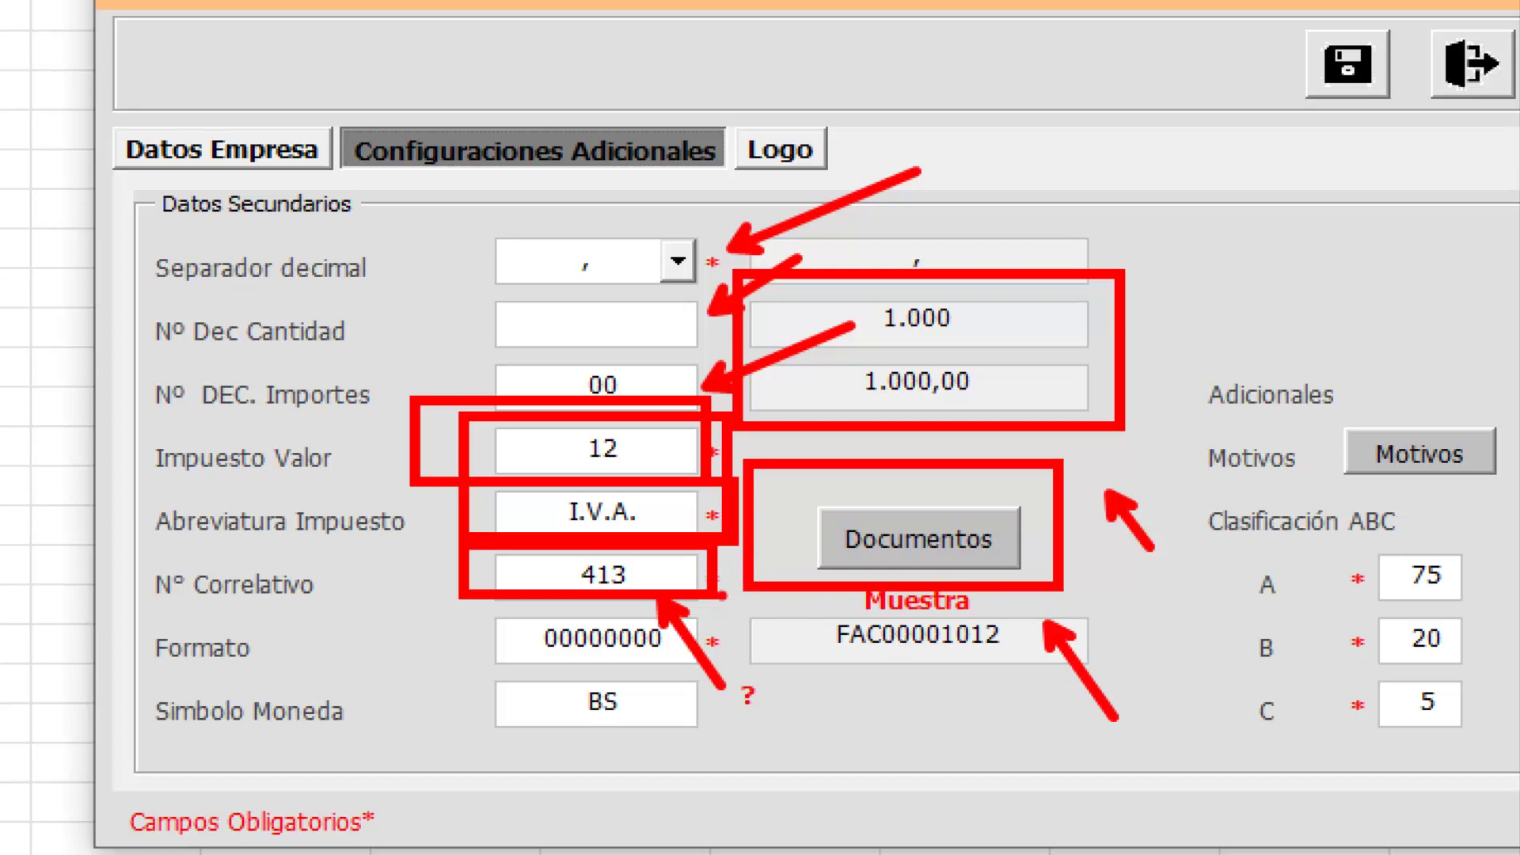
{"action": "left_click_drag", "start_coordinate": [722, 595], "coordinate": [760, 615]}
{"action": "left_click_drag", "start_coordinate": [449, 586], "coordinate": [725, 672]}
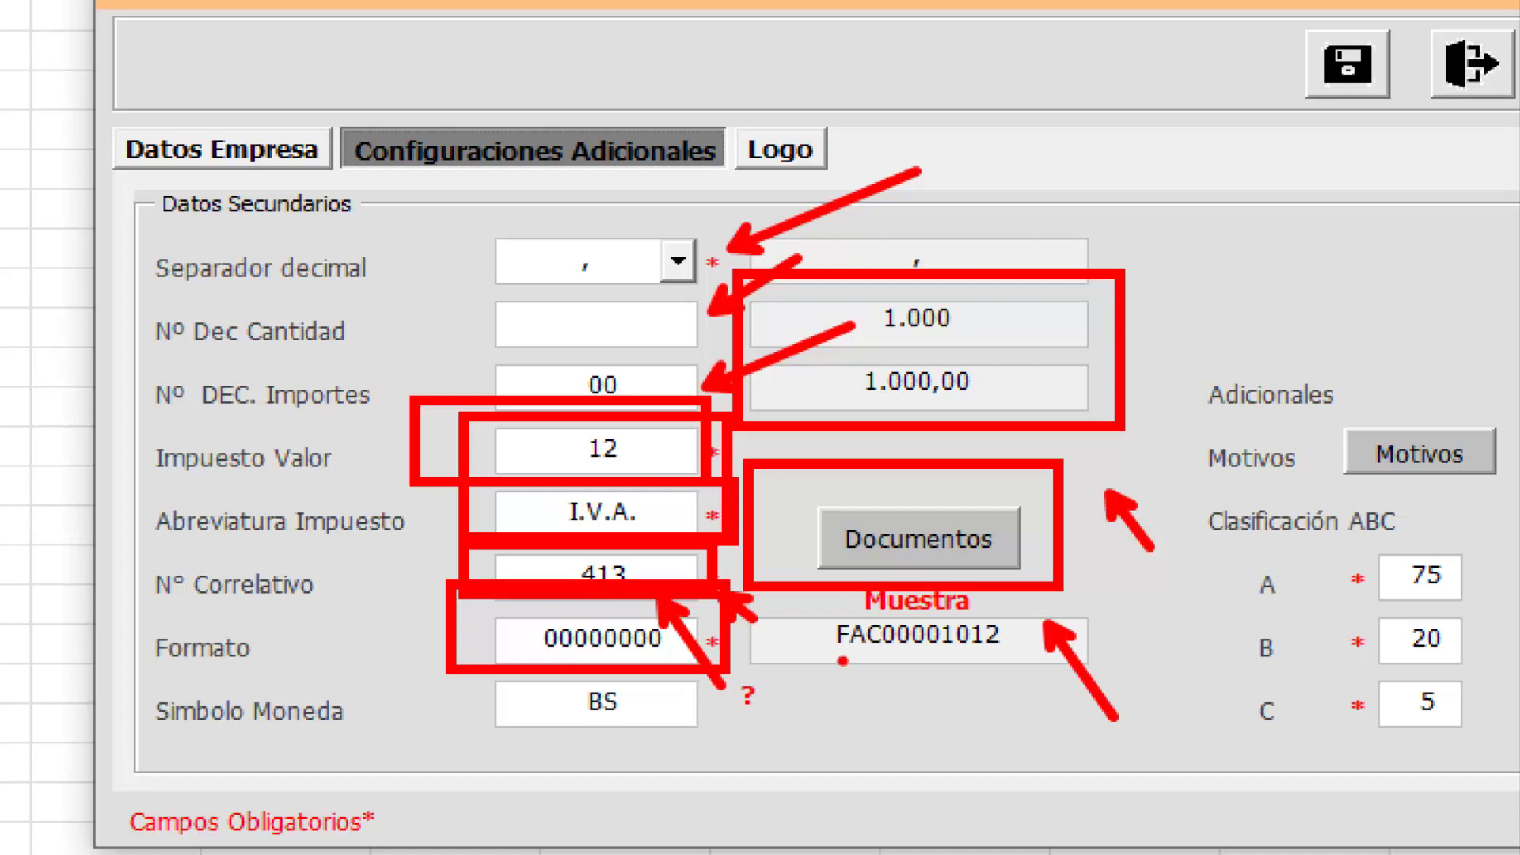
{"action": "left_click_drag", "start_coordinate": [801, 609], "coordinate": [892, 662]}
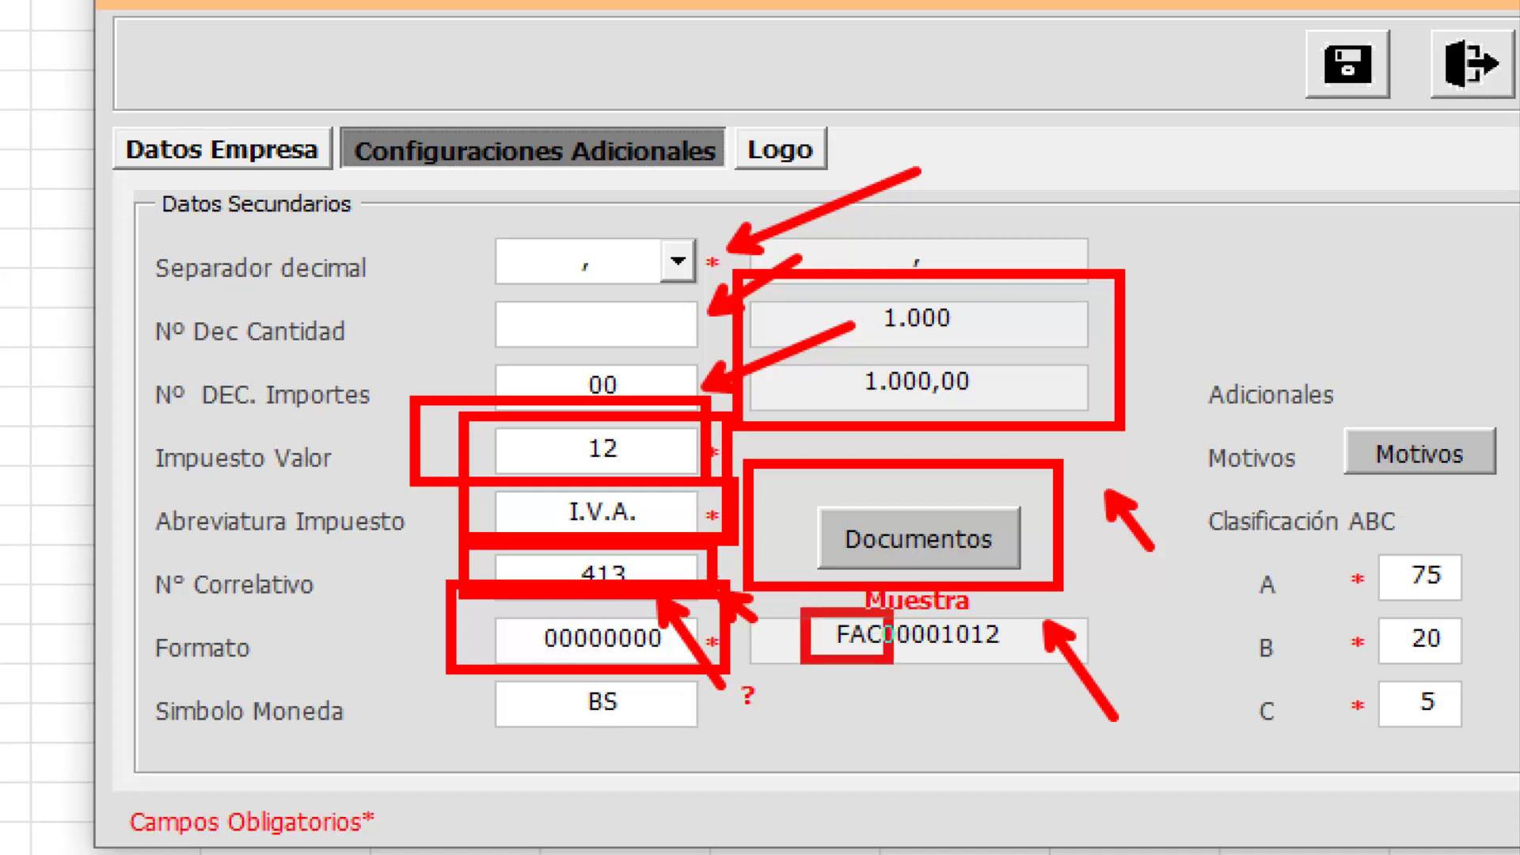
{"action": "left_click_drag", "start_coordinate": [649, 647], "coordinate": [671, 733]}
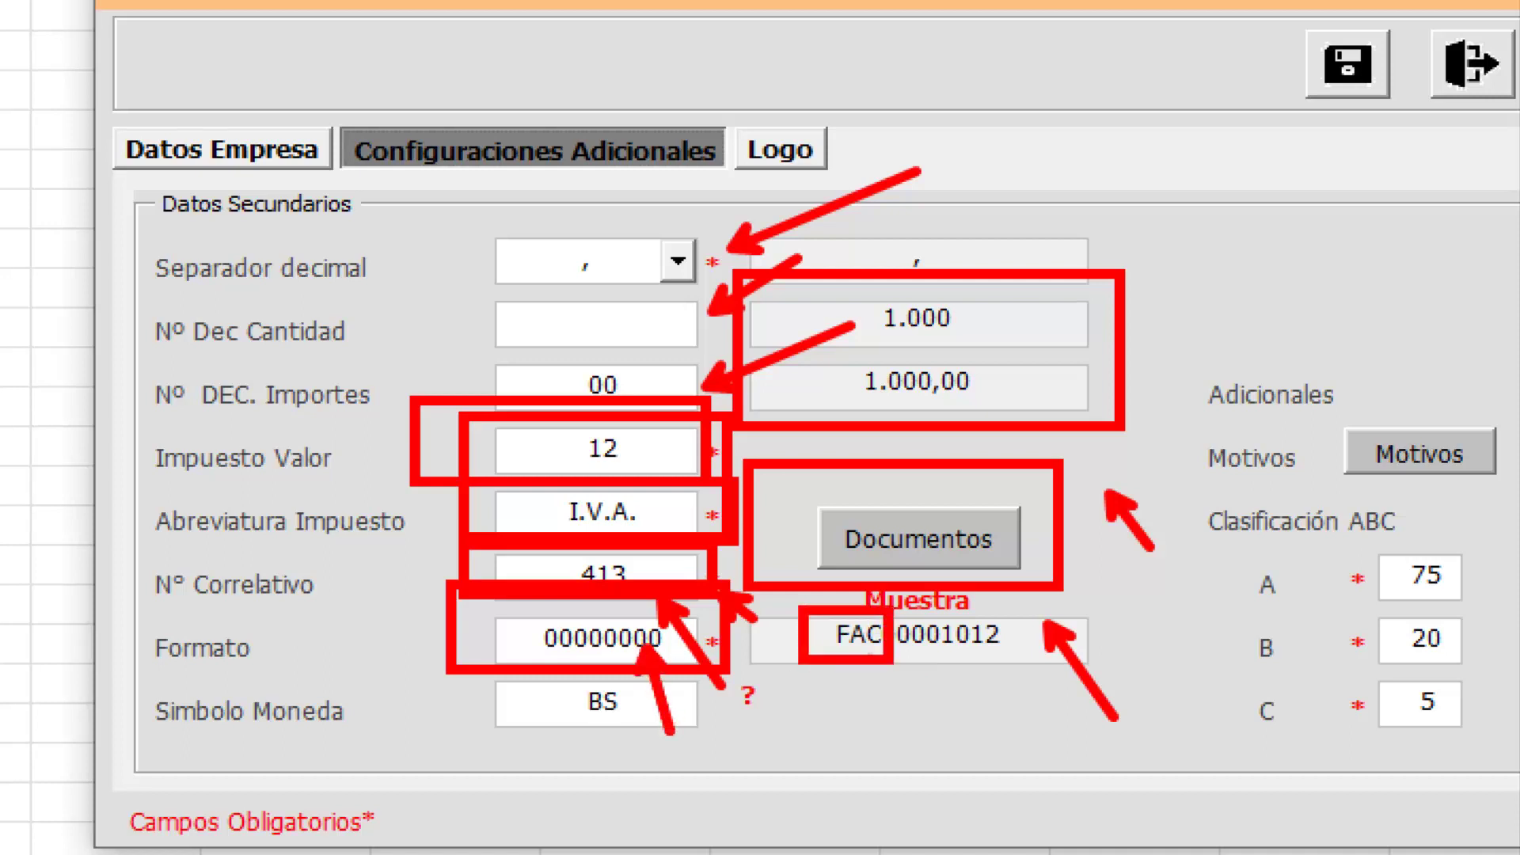
{"action": "left_click_drag", "start_coordinate": [953, 663], "coordinate": [1019, 762]}
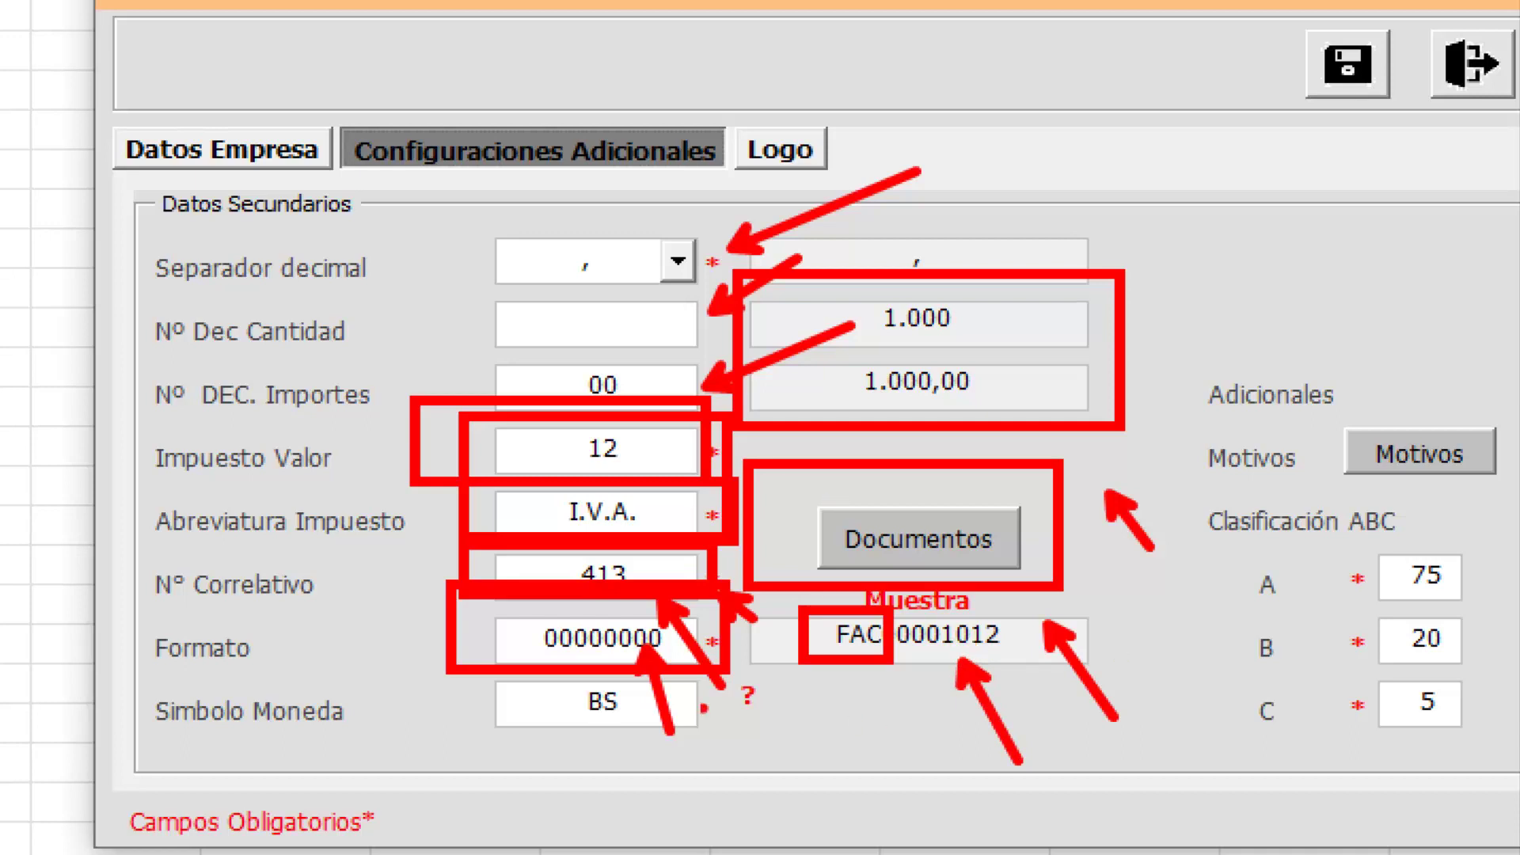
{"action": "mouse_move", "coordinate": [417, 658]}
{"action": "left_mouse_down"}
{"action": "mouse_move", "coordinate": [716, 729]}
{"action": "mouse_move", "coordinate": [724, 744]}
{"action": "left_mouse_up"}
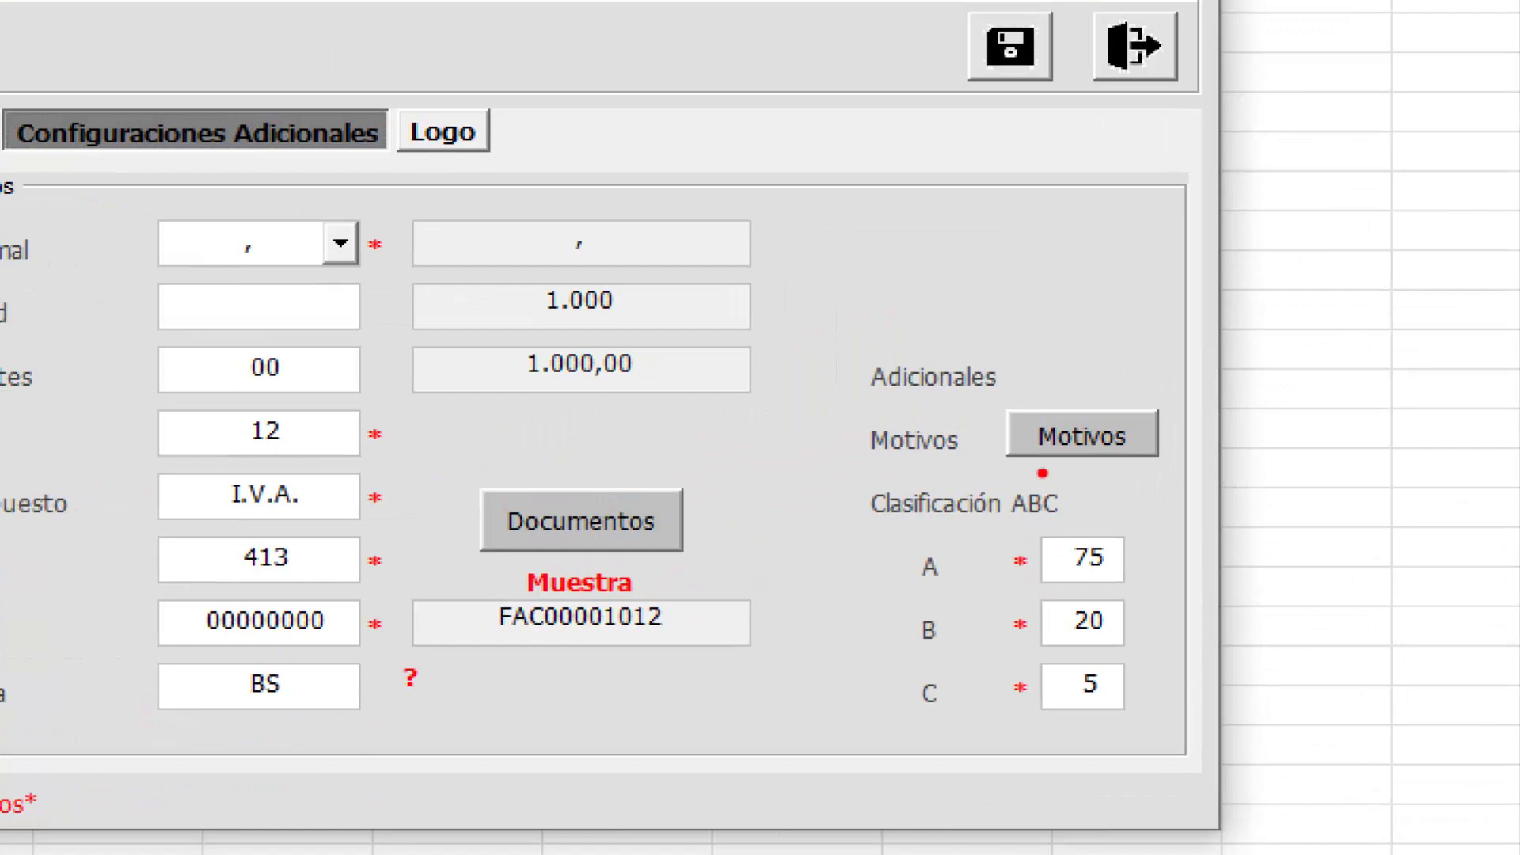
Review the additional settings and open Documentos, listing prefixes like FVV with format 00000000
{"action": "mouse_move", "coordinate": [954, 385]}
{"action": "left_mouse_down"}
{"action": "mouse_move", "coordinate": [1212, 475]}
{"action": "mouse_move", "coordinate": [1238, 617]}
{"action": "left_mouse_up"}
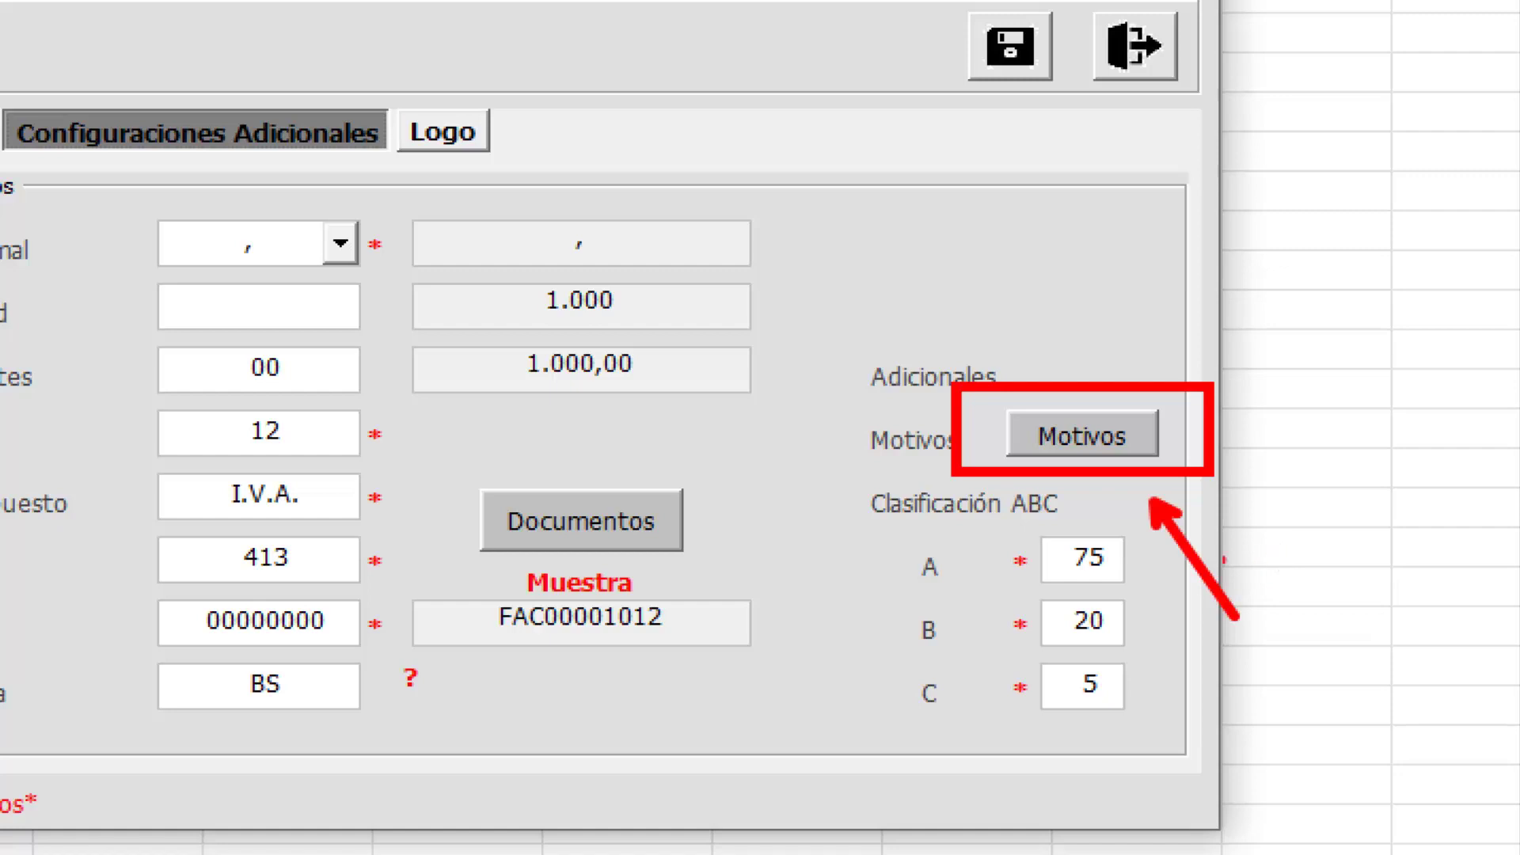
{"action": "left_click_drag", "start_coordinate": [799, 447], "coordinate": [1216, 734]}
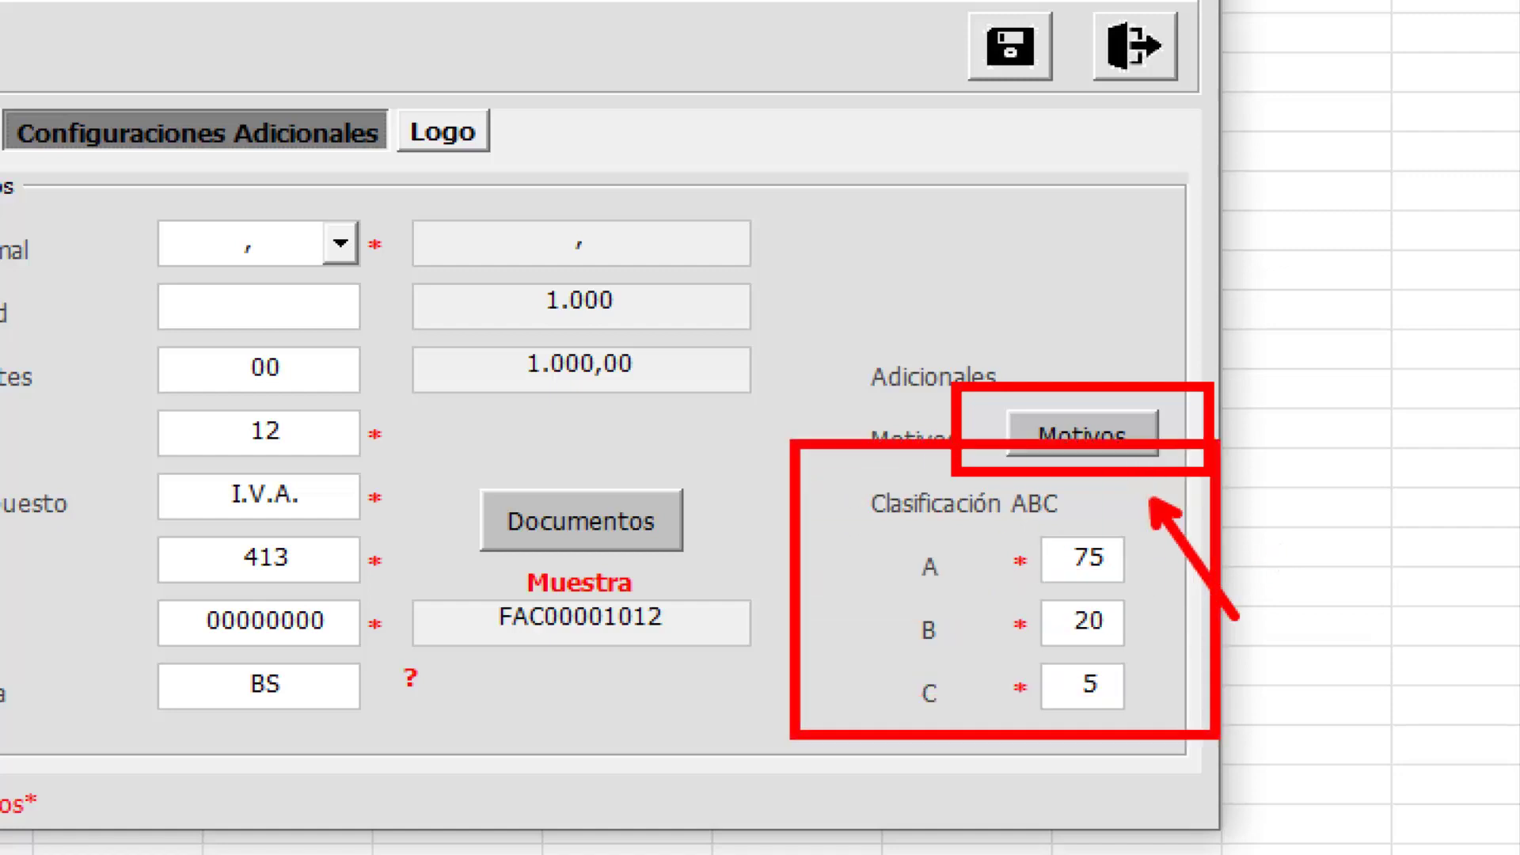
{"action": "left_click_drag", "start_coordinate": [1274, 514], "coordinate": [1194, 548]}
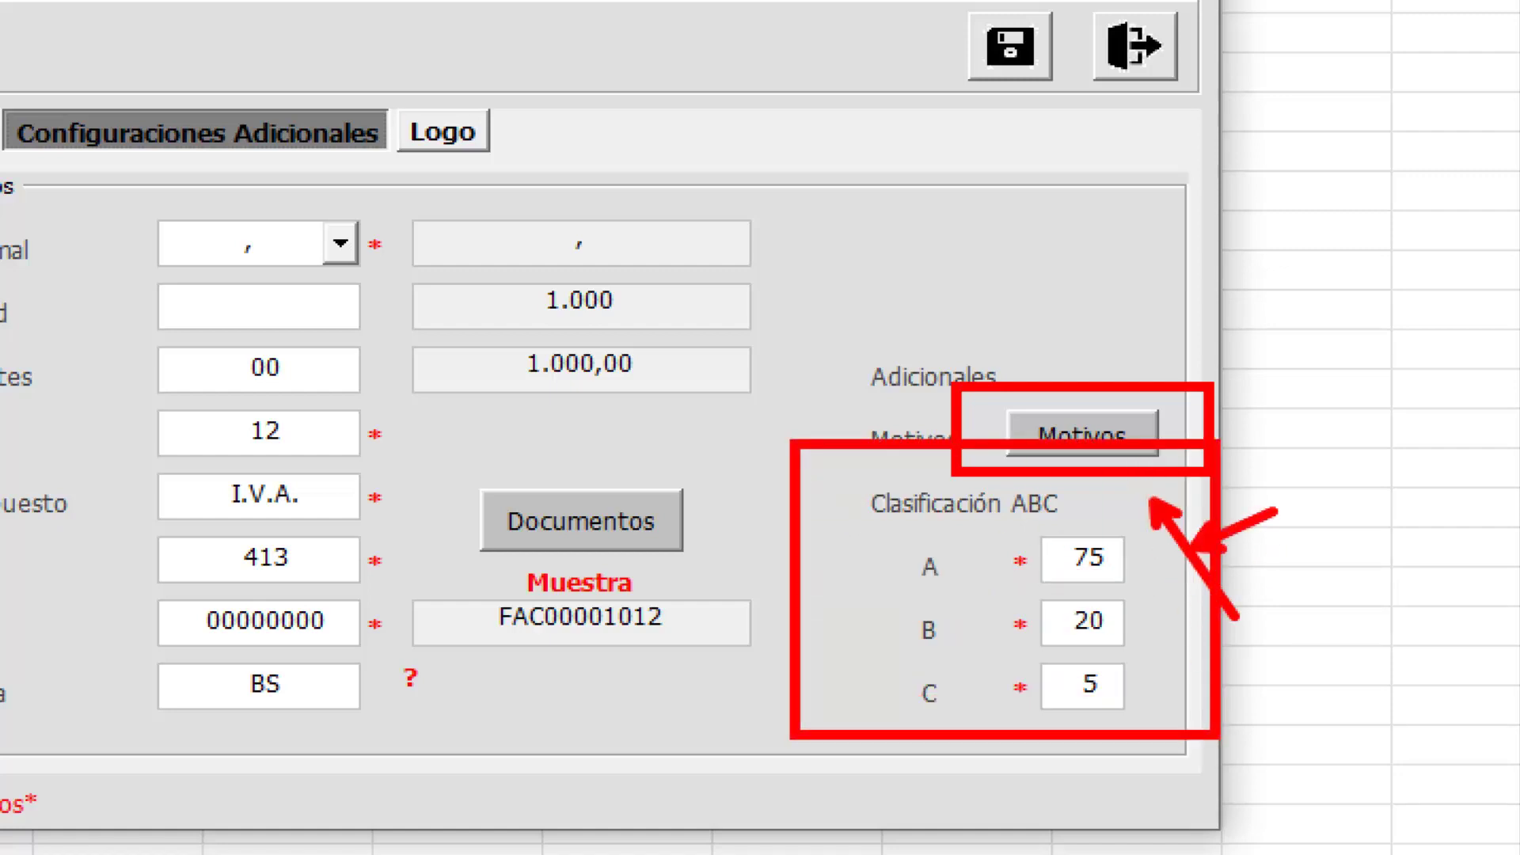
{"action": "left_click_drag", "start_coordinate": [1182, 617], "coordinate": [1318, 581]}
{"action": "left_click_drag", "start_coordinate": [1180, 683], "coordinate": [1251, 671]}
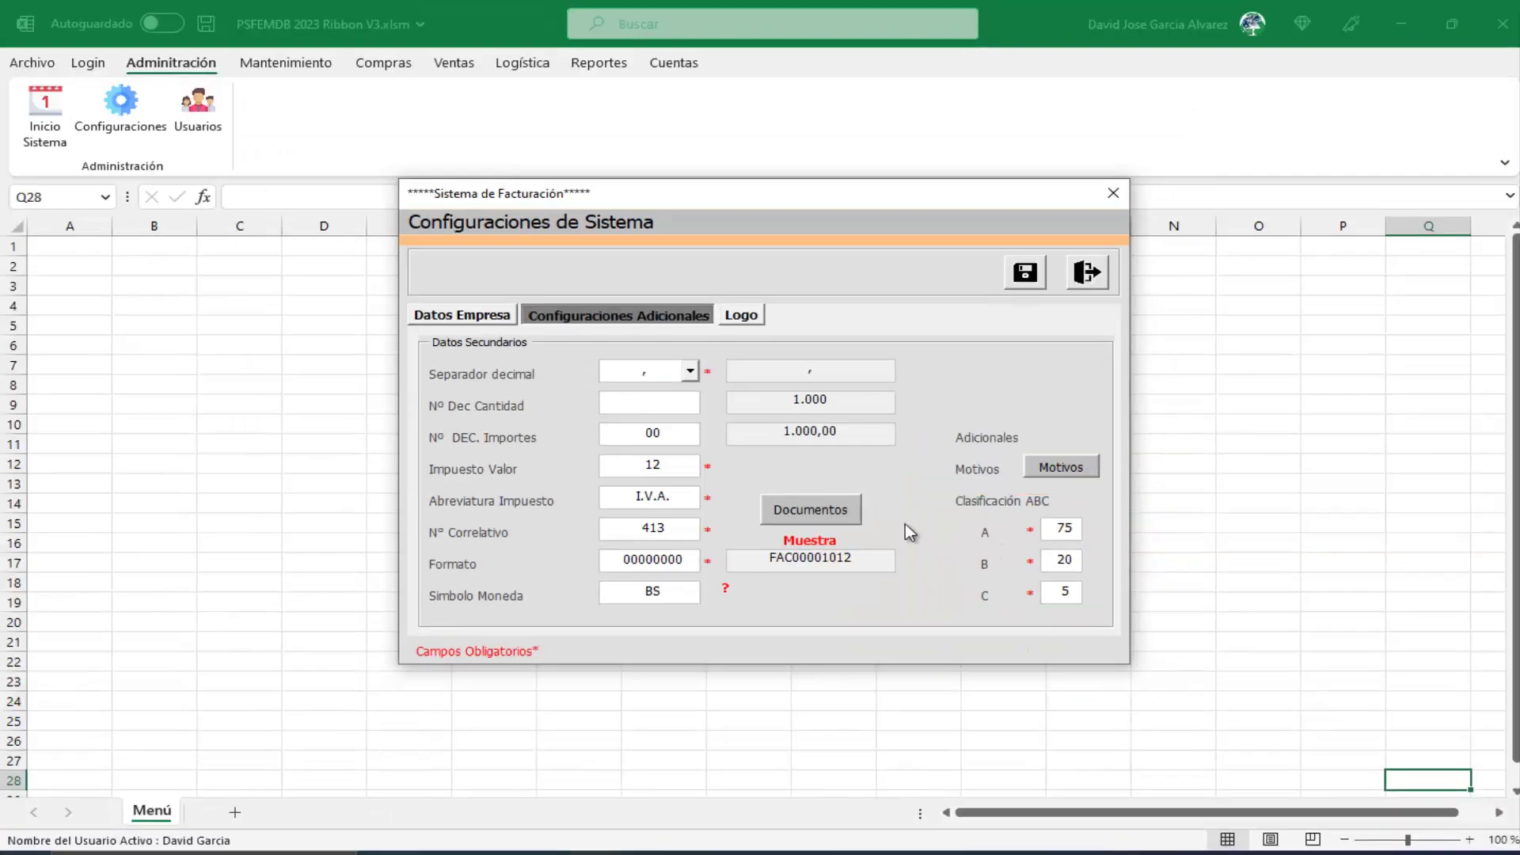
{"action": "left_click", "coordinate": [784, 509]}
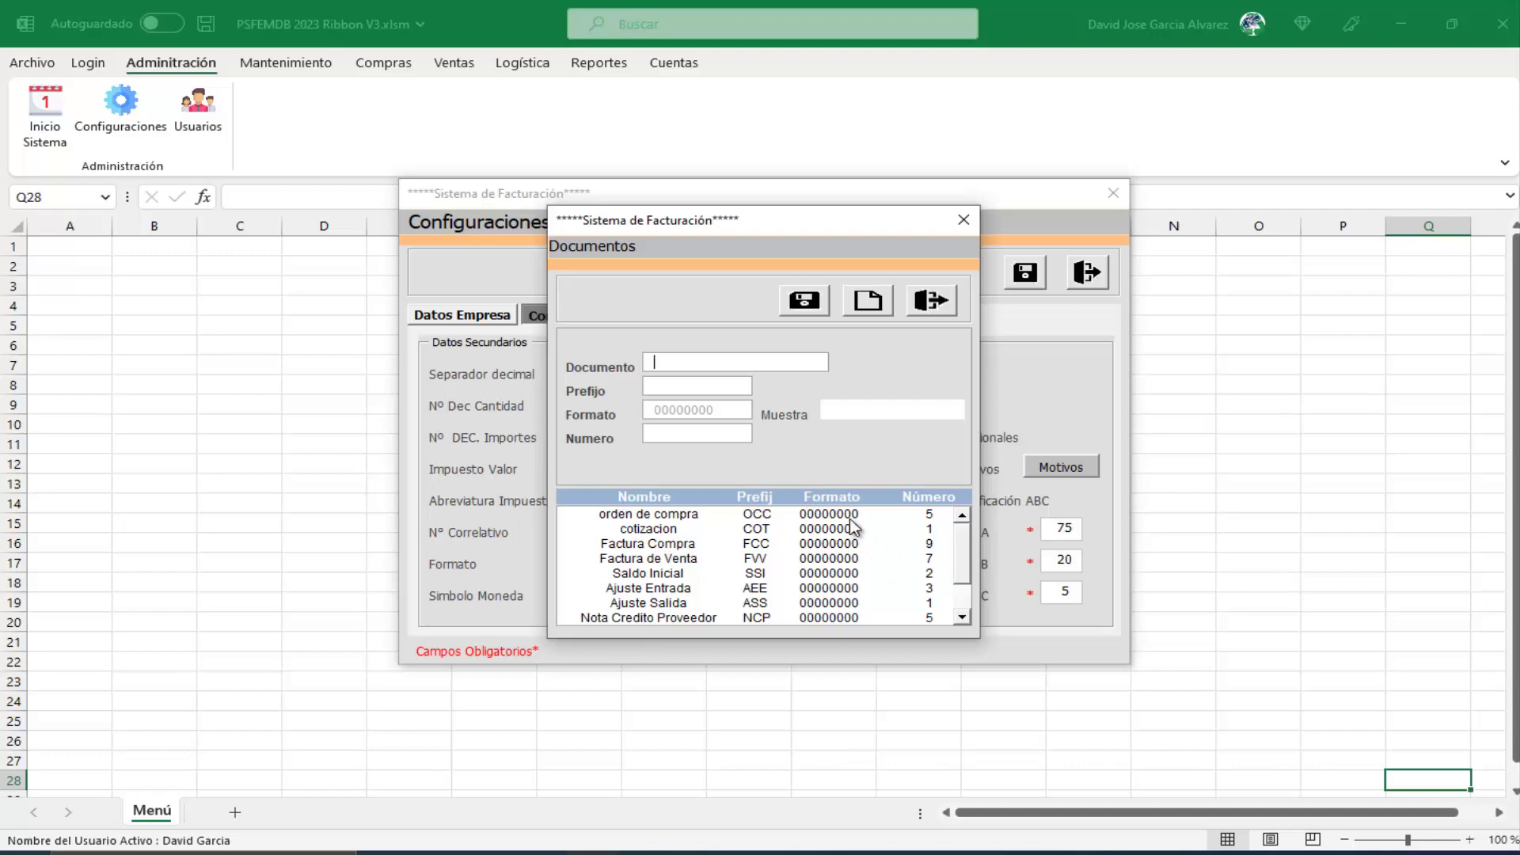
Check orden de compra numbering (OCC00000005), then close Documentos and Configuraciones de Sistema
{"action": "left_click", "coordinate": [850, 519]}
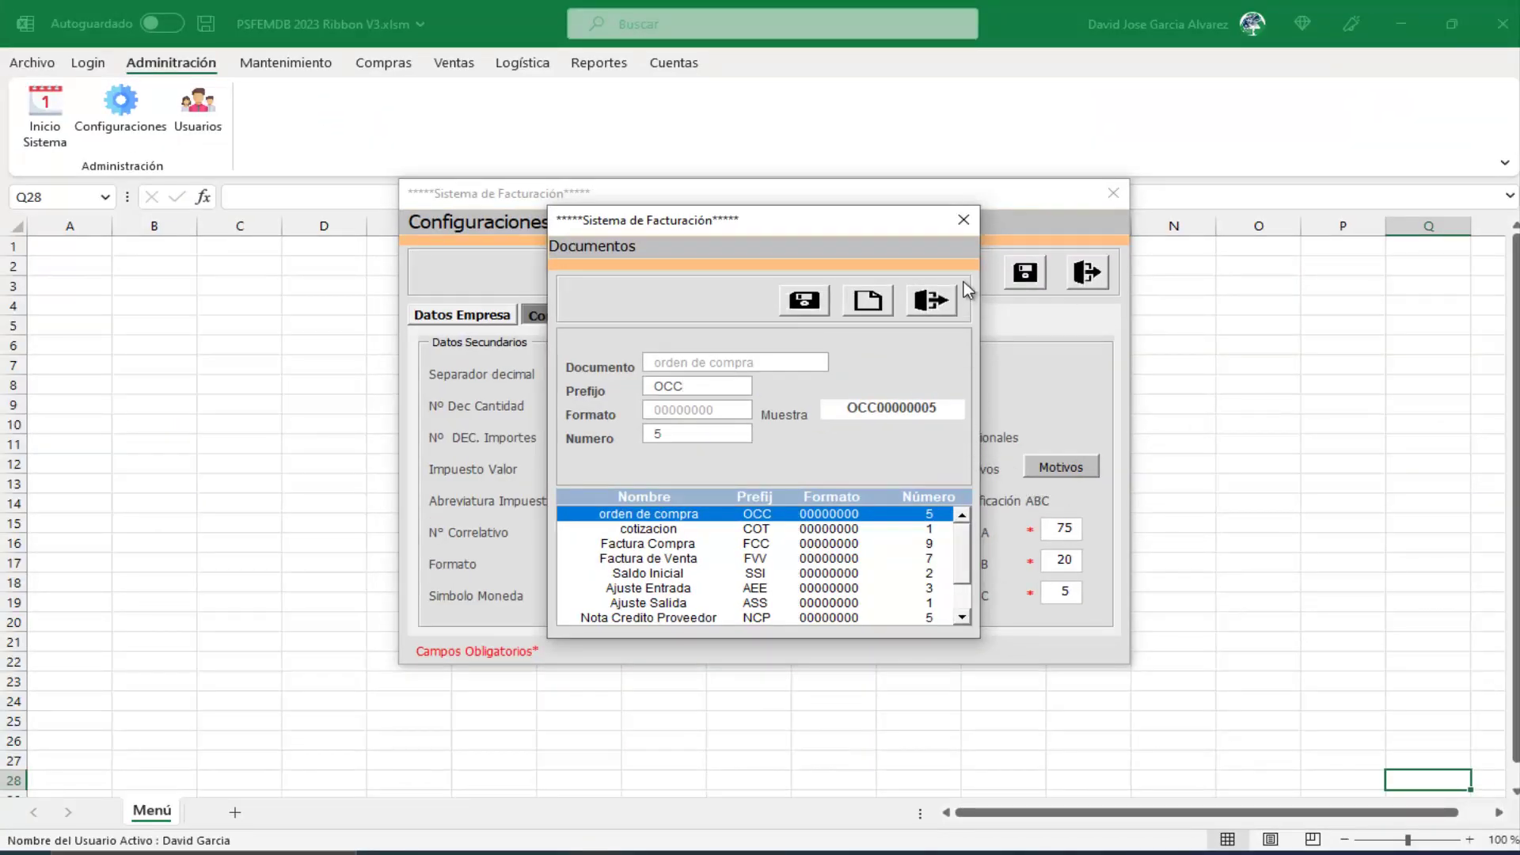
{"action": "left_click", "coordinate": [964, 220]}
{"action": "left_click", "coordinate": [1081, 273]}
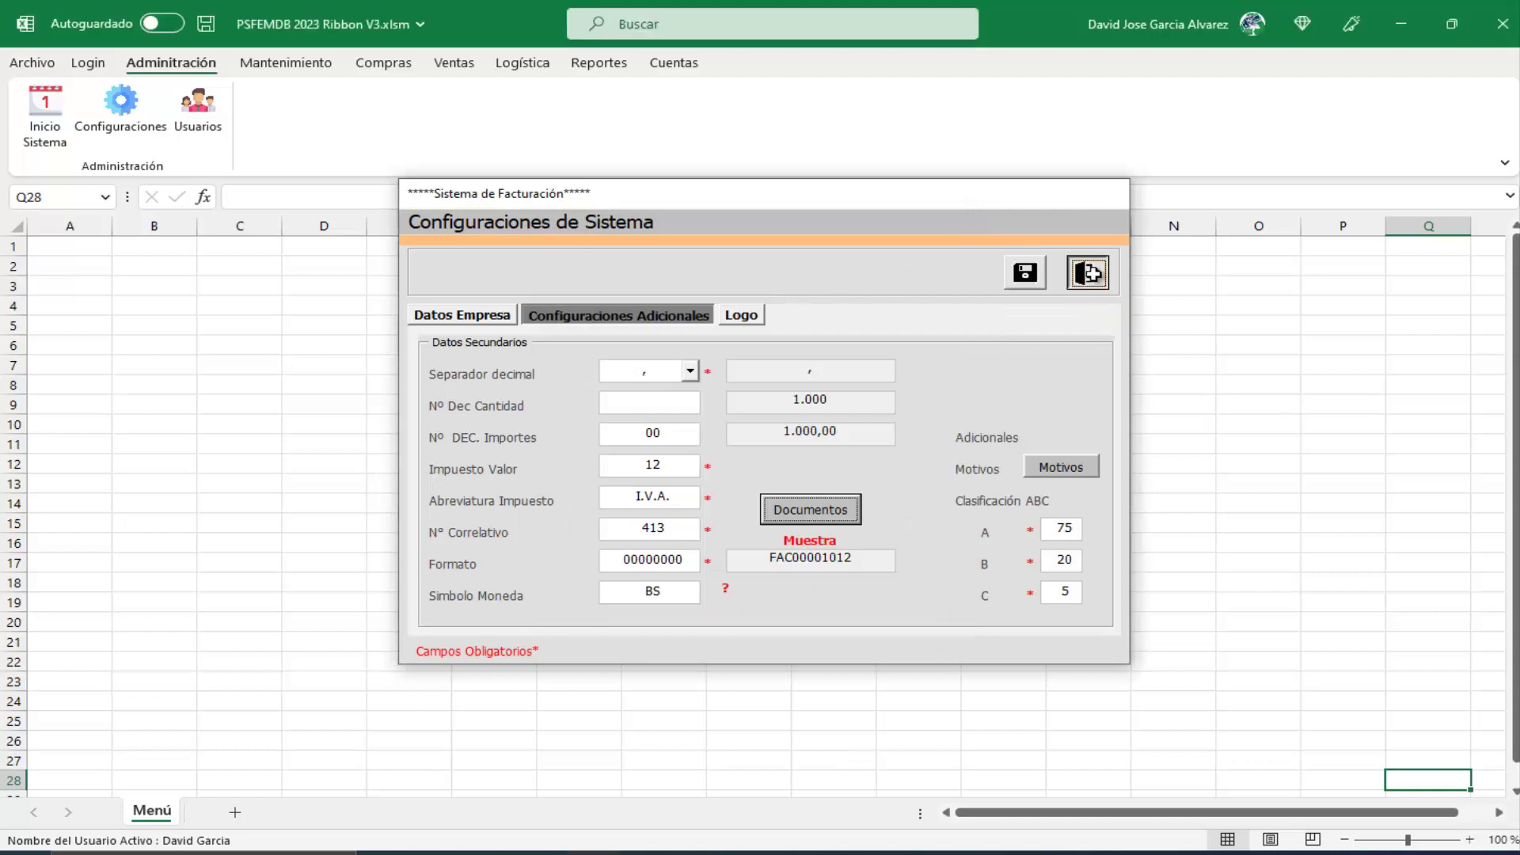
Open Mantenimiento de Productos and load product Codigo2 to review its pricing
{"action": "left_click", "coordinate": [301, 73]}
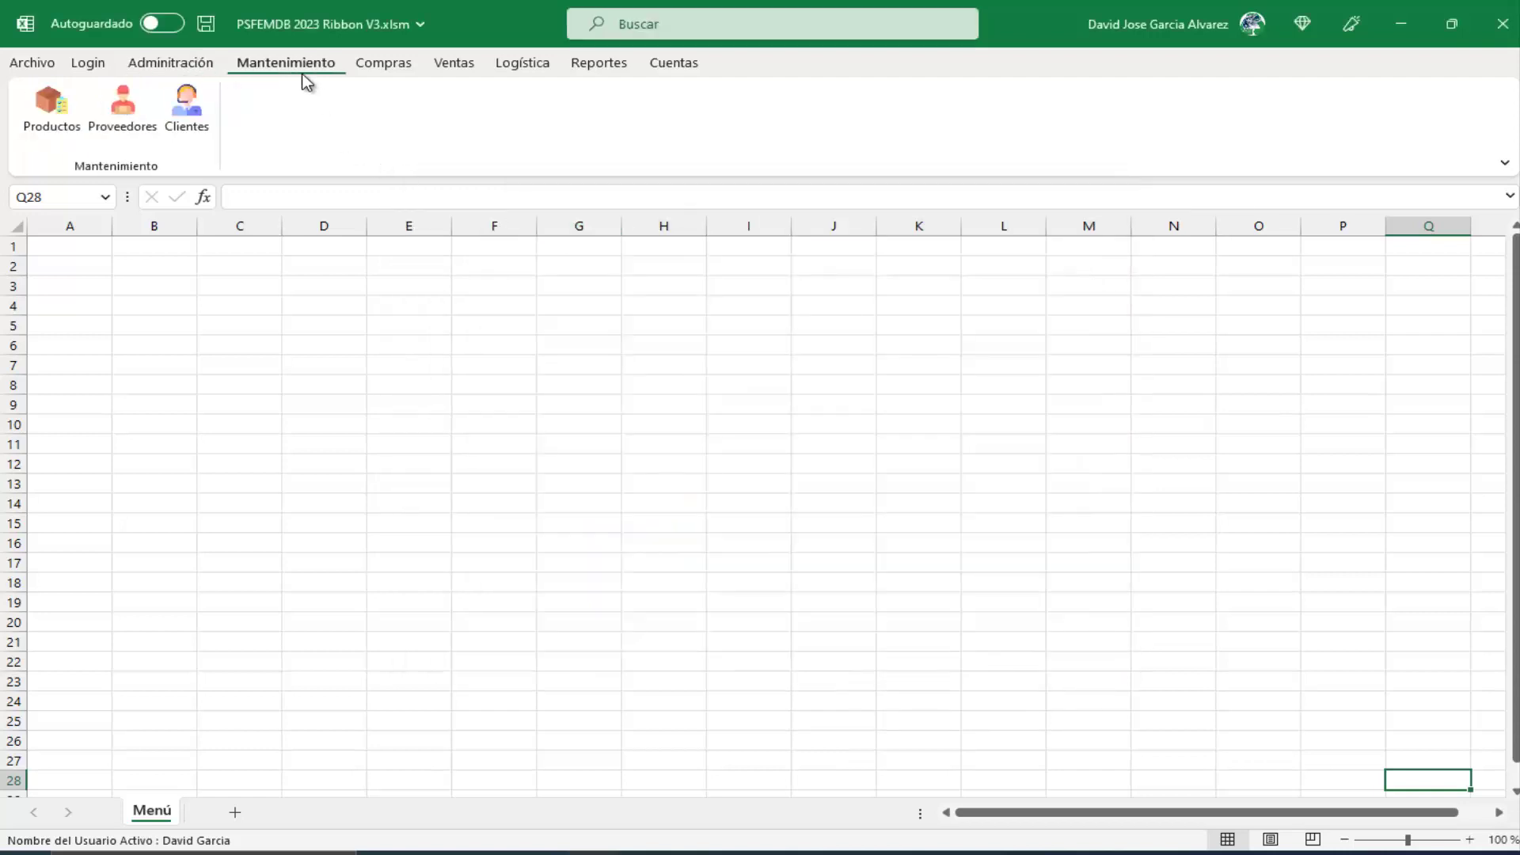
{"action": "left_click", "coordinate": [65, 131]}
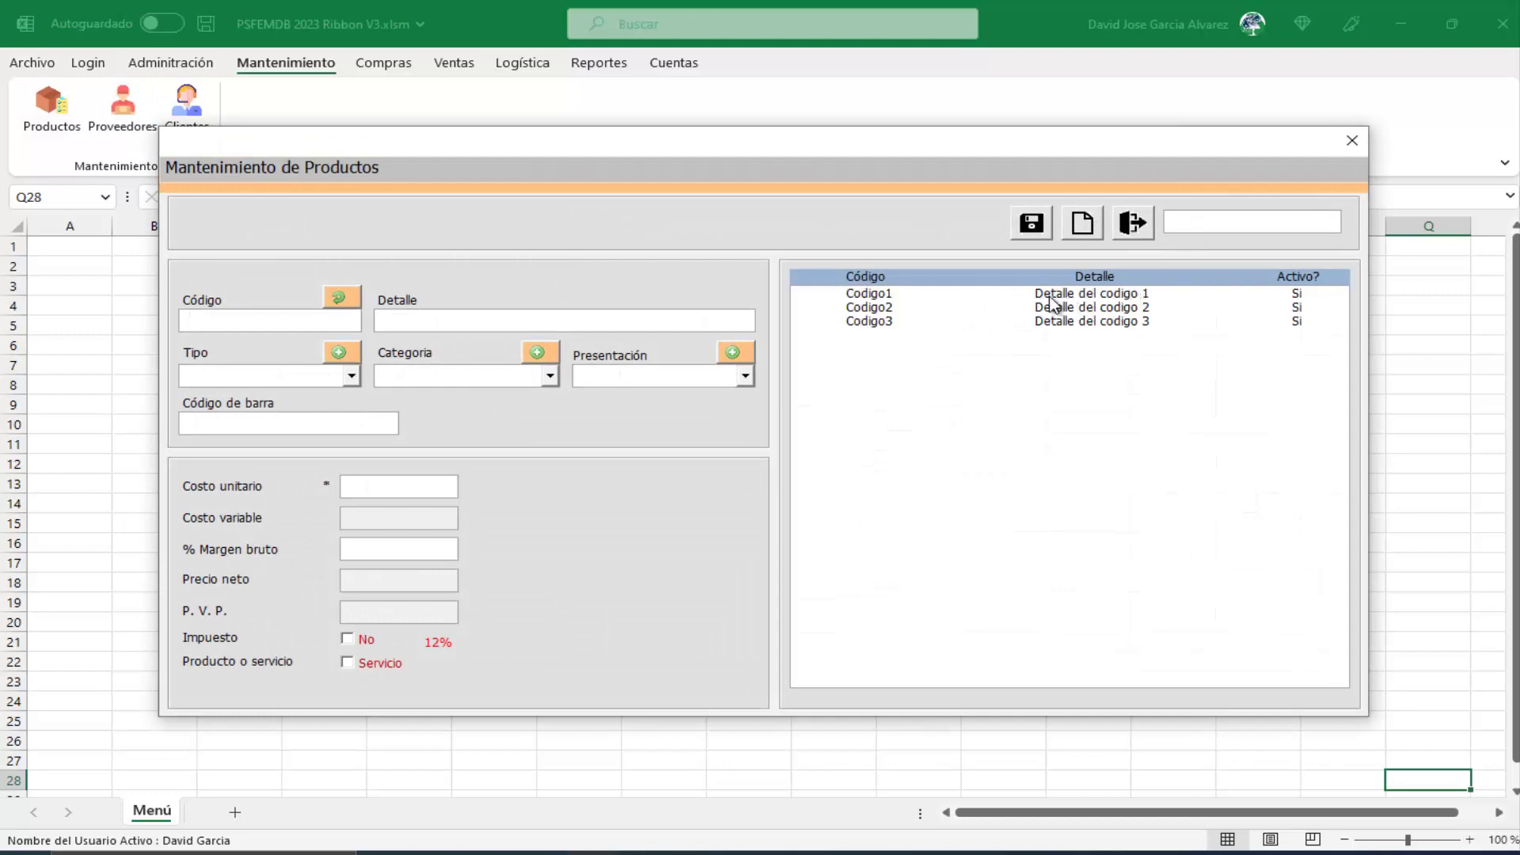
{"action": "left_click", "coordinate": [970, 308]}
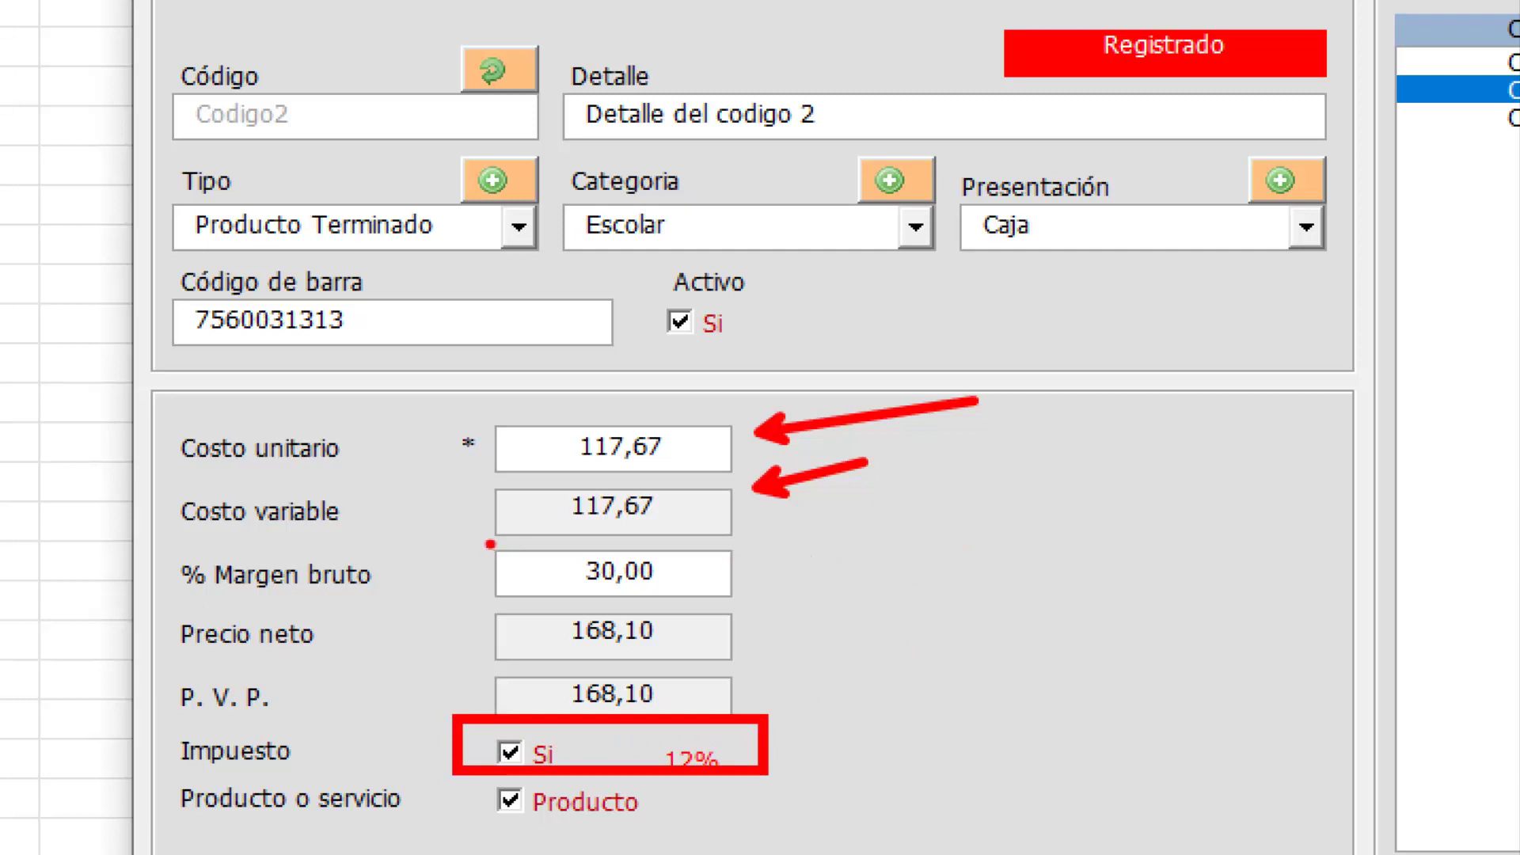
{"action": "left_click_drag", "start_coordinate": [490, 544], "coordinate": [748, 590]}
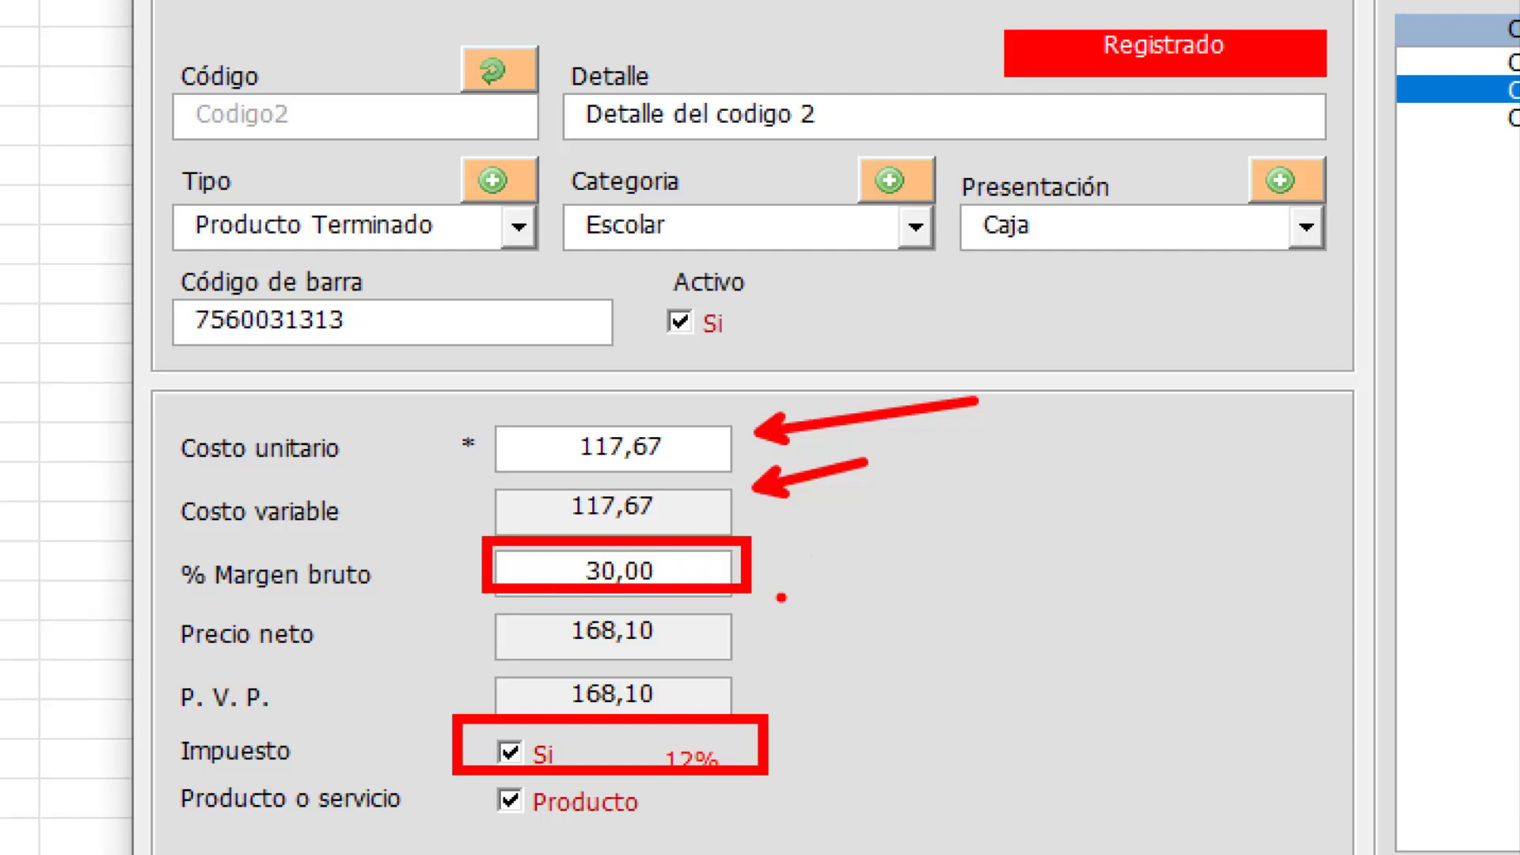
{"action": "left_click_drag", "start_coordinate": [772, 615], "coordinate": [855, 568]}
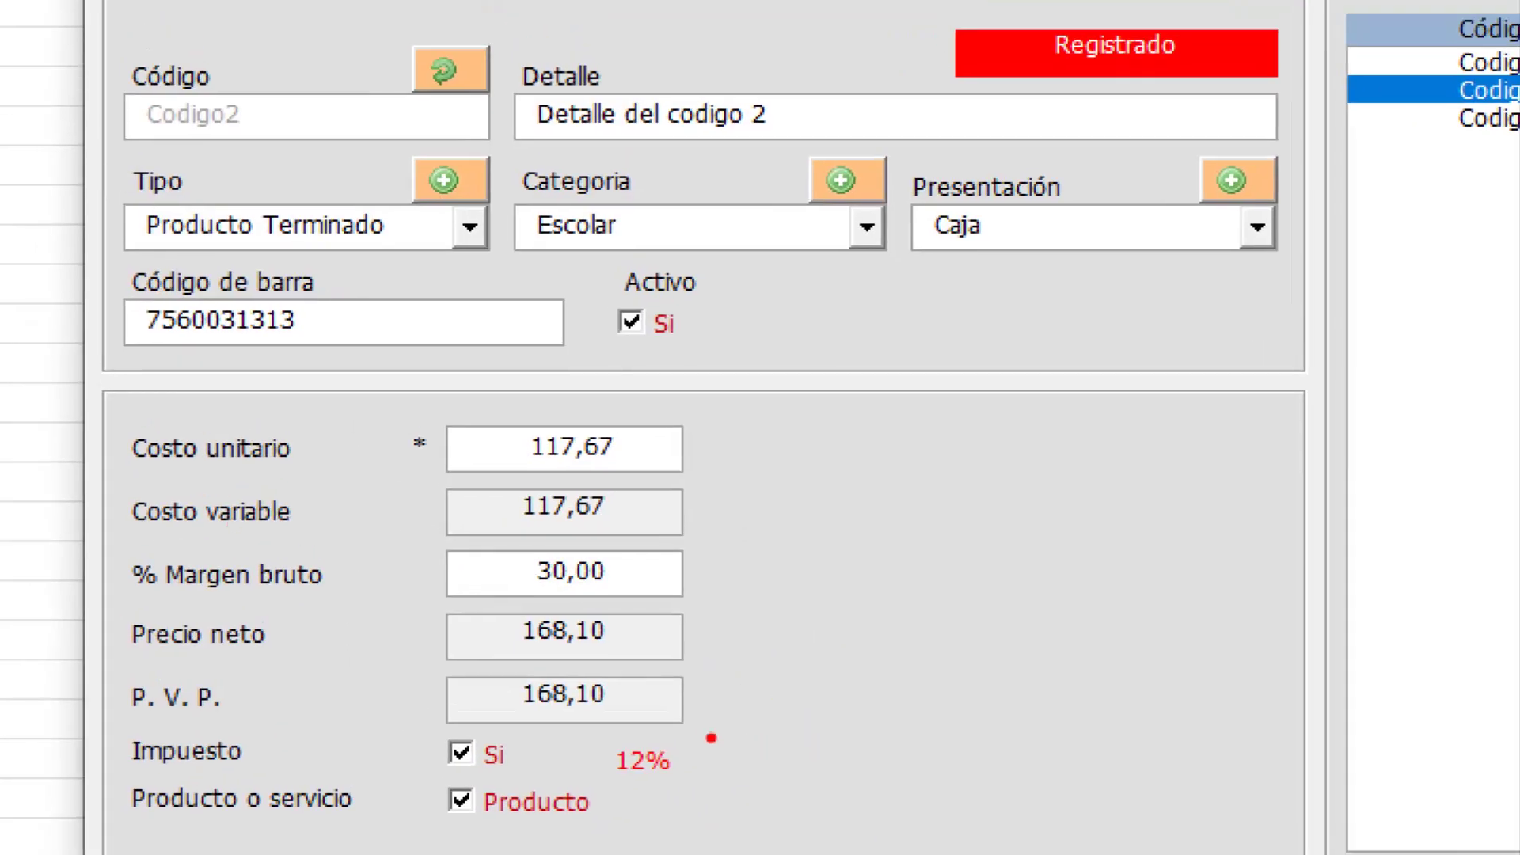
{"action": "left_click_drag", "start_coordinate": [710, 737], "coordinate": [860, 675]}
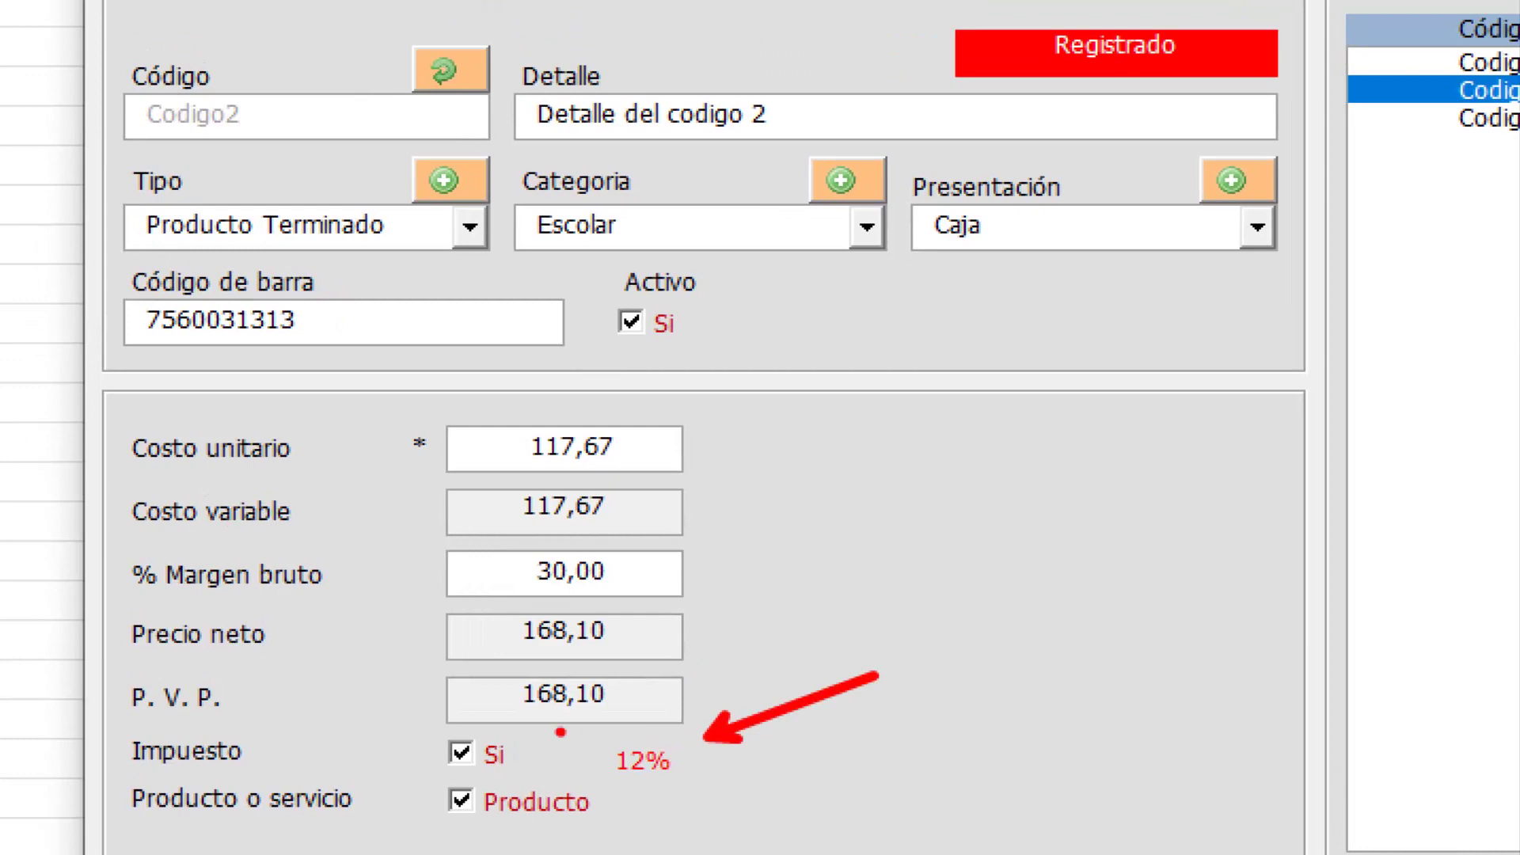
{"action": "left_click_drag", "start_coordinate": [553, 726], "coordinate": [769, 774]}
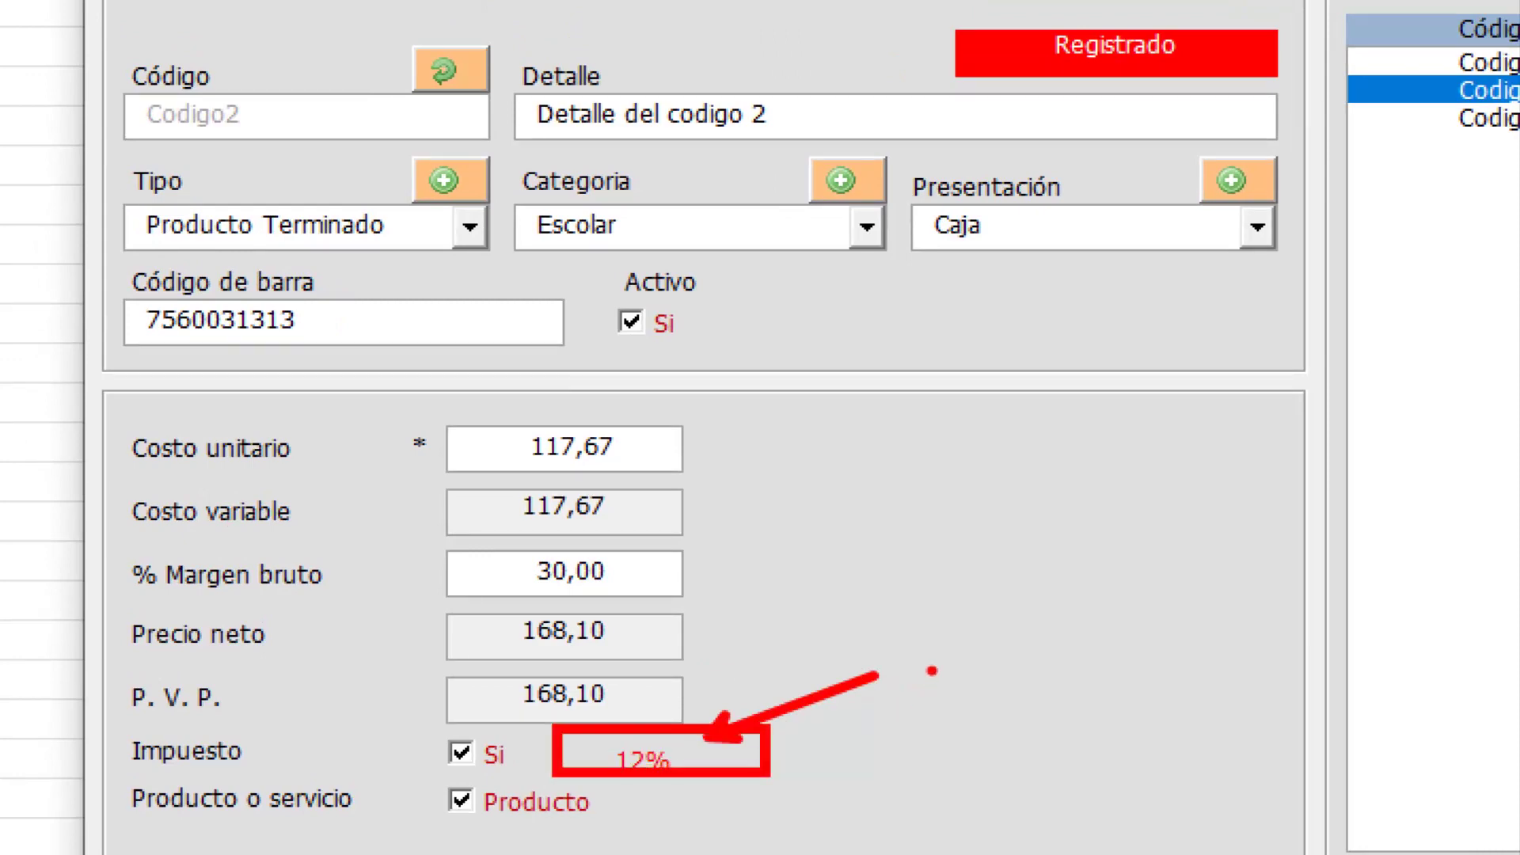
{"action": "key", "text": "Escape"}
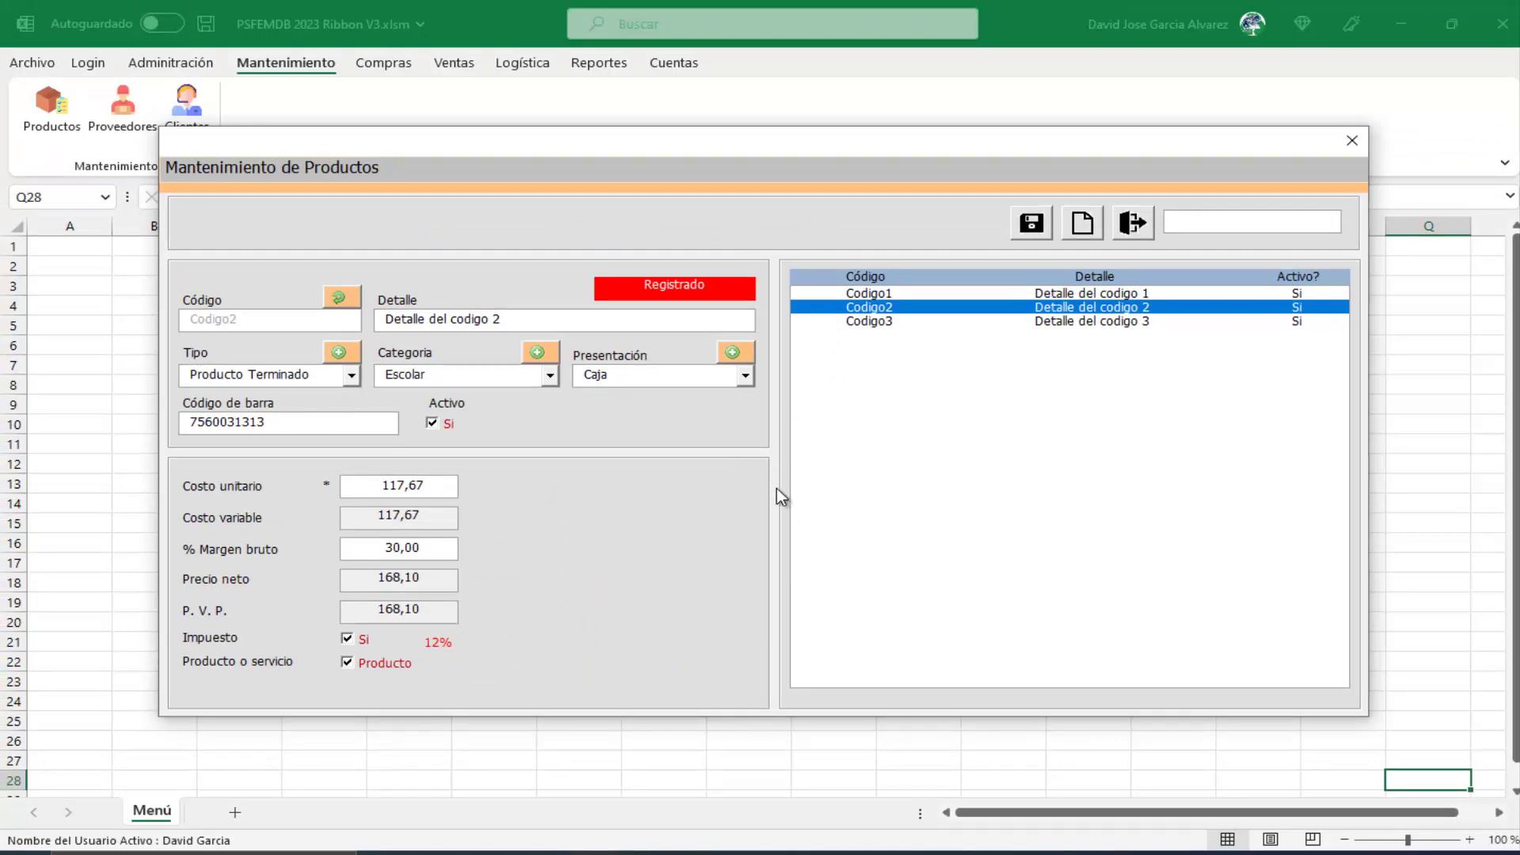
{"action": "key", "text": "ctrl+1"}
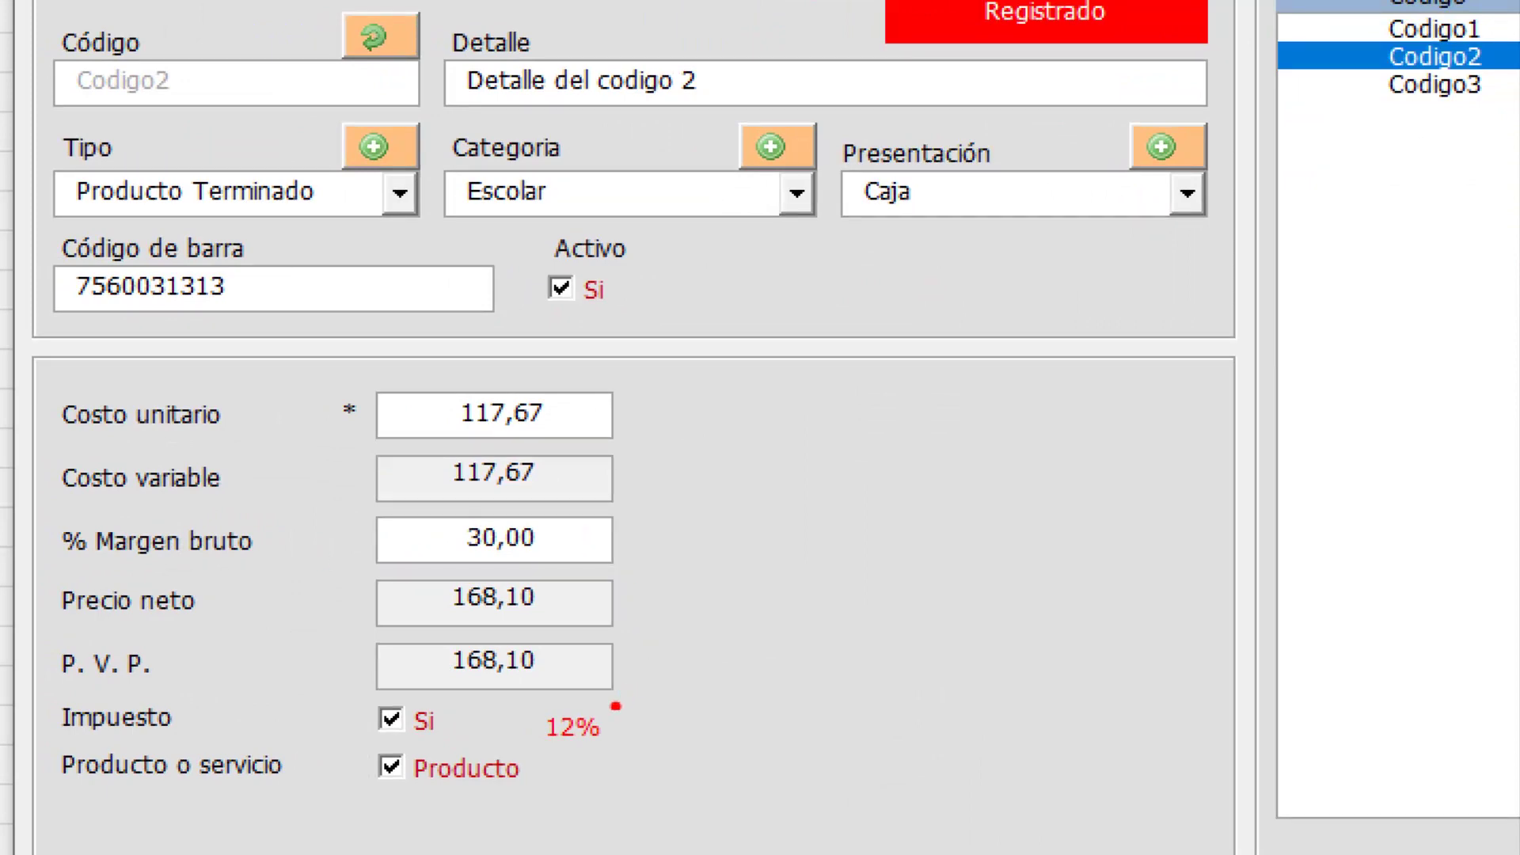
{"action": "left_click_drag", "start_coordinate": [616, 707], "coordinate": [727, 670]}
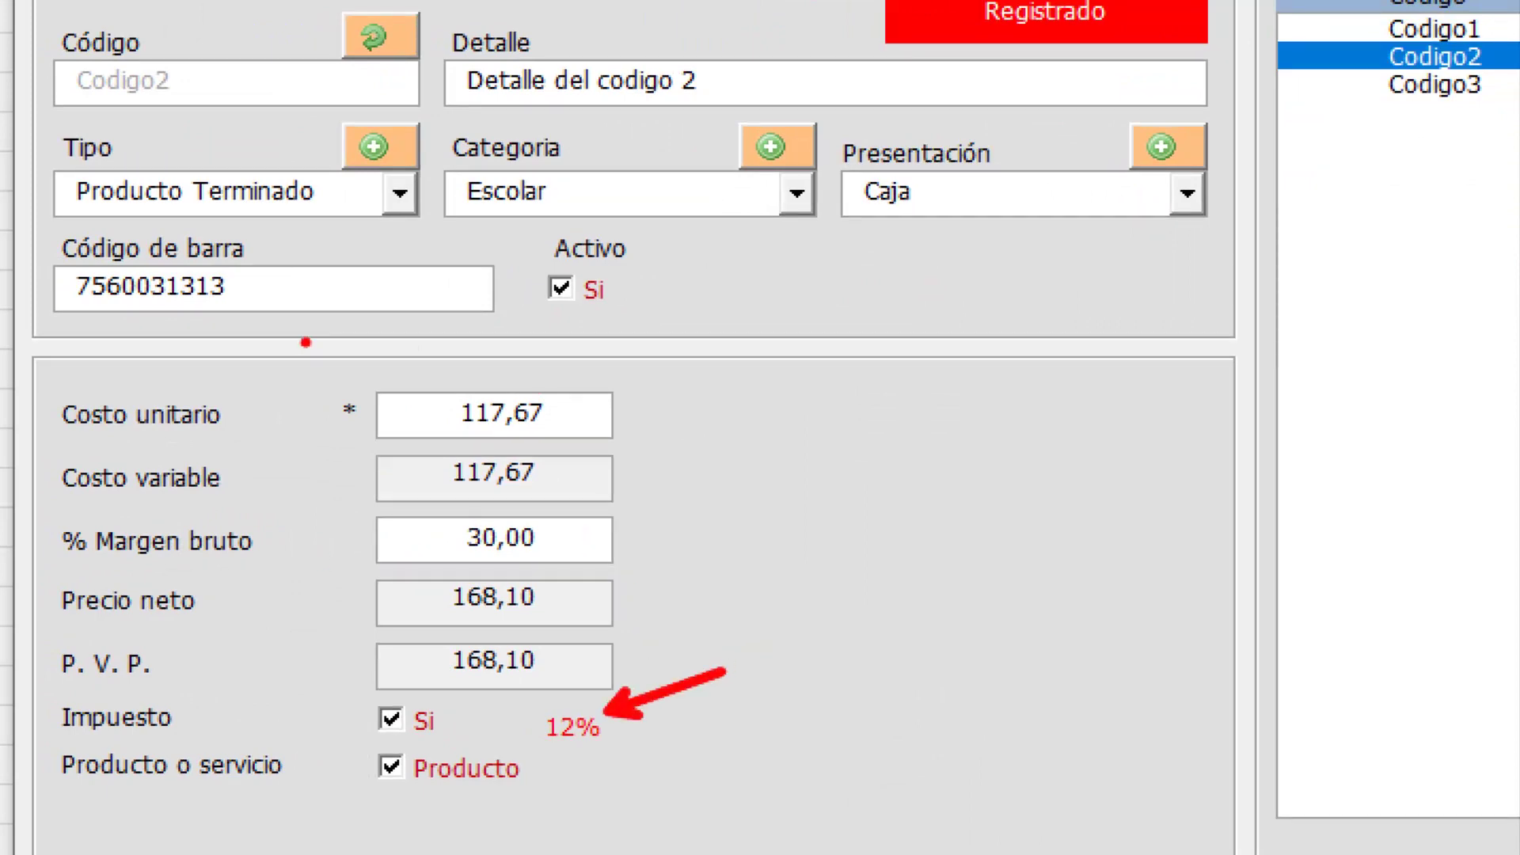
{"action": "left_click_drag", "start_coordinate": [305, 342], "coordinate": [826, 829]}
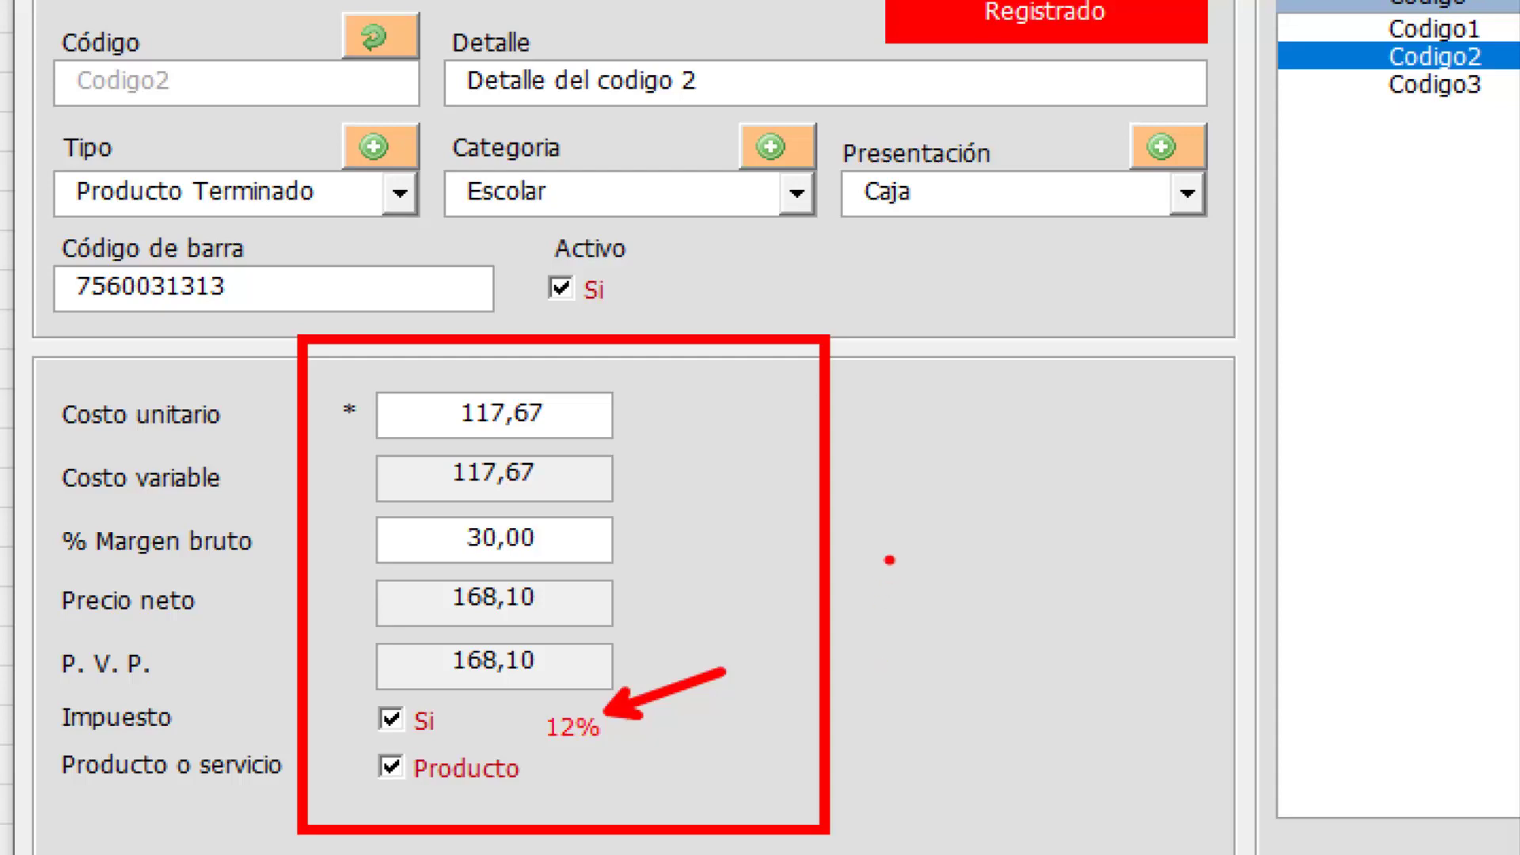
{"action": "left_click_drag", "start_coordinate": [899, 556], "coordinate": [1036, 510]}
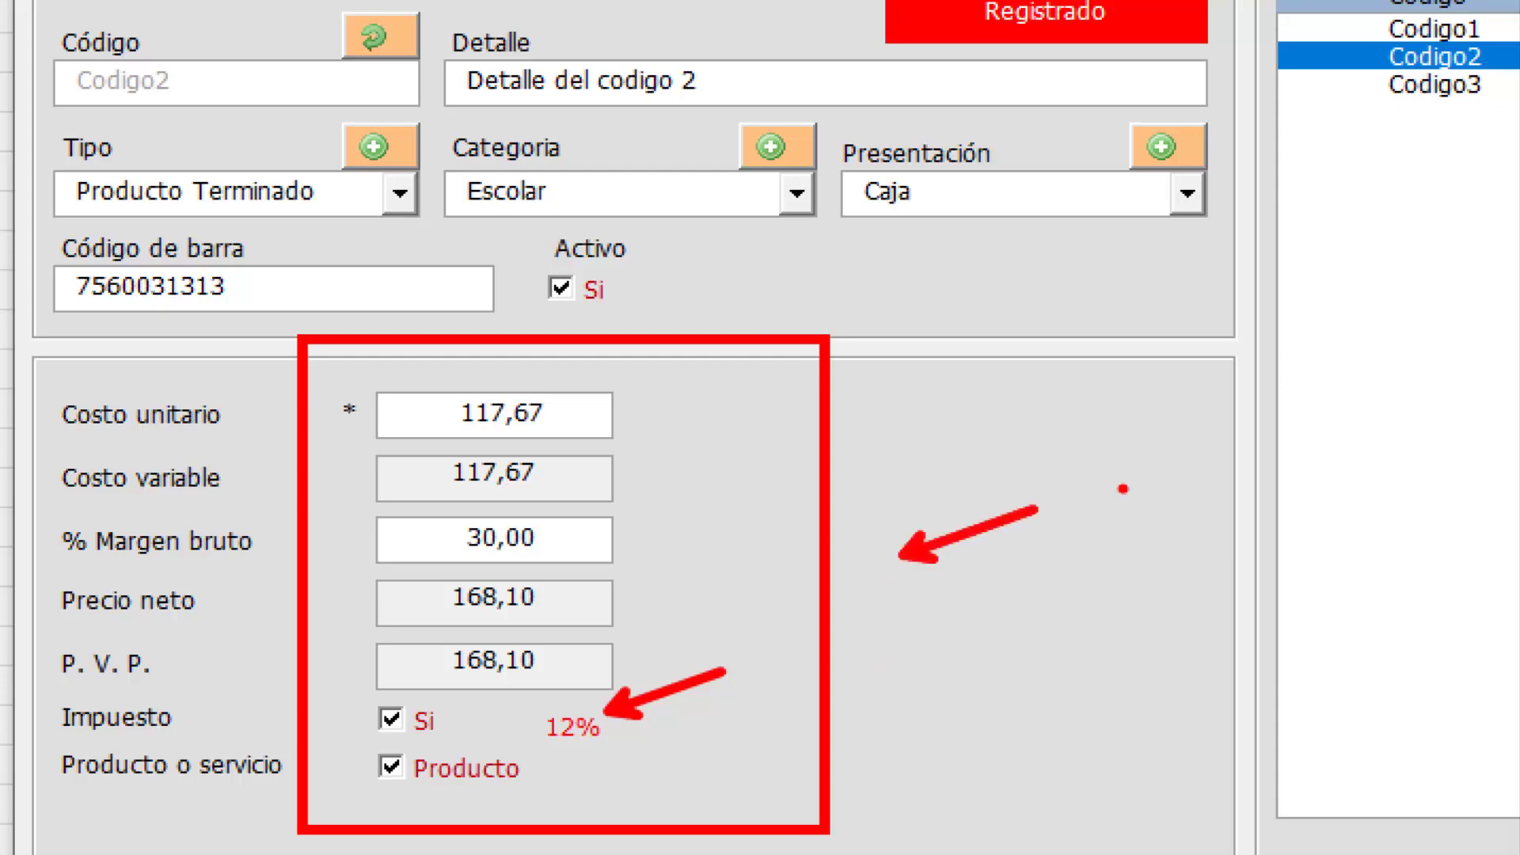
{"action": "key", "text": "Escape"}
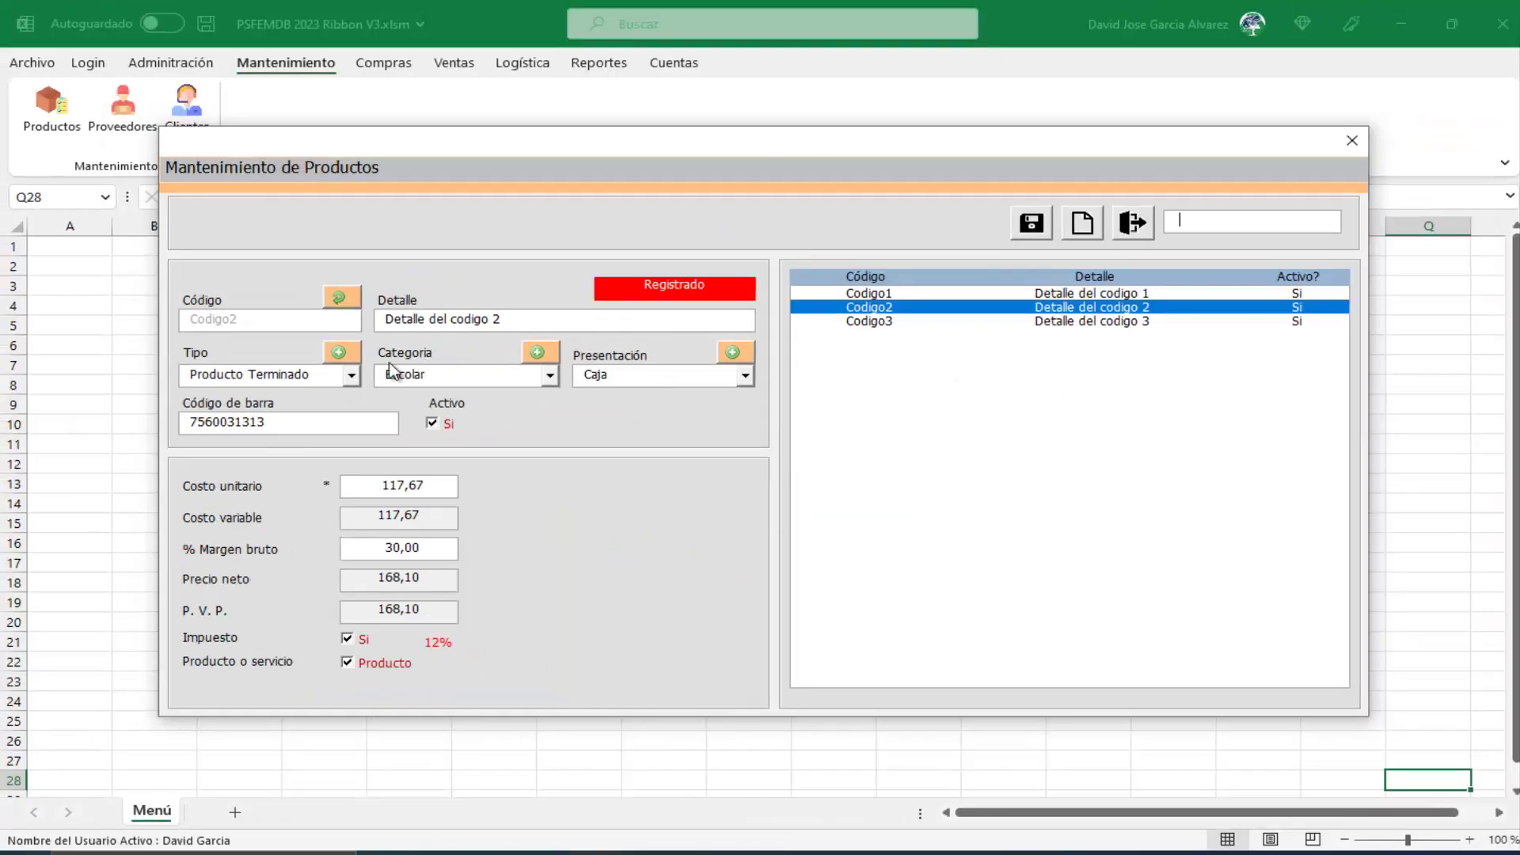
Browse product types Producto Terminado, Semi Terminado and Materia Prima, then close the list
{"action": "left_click", "coordinate": [339, 352]}
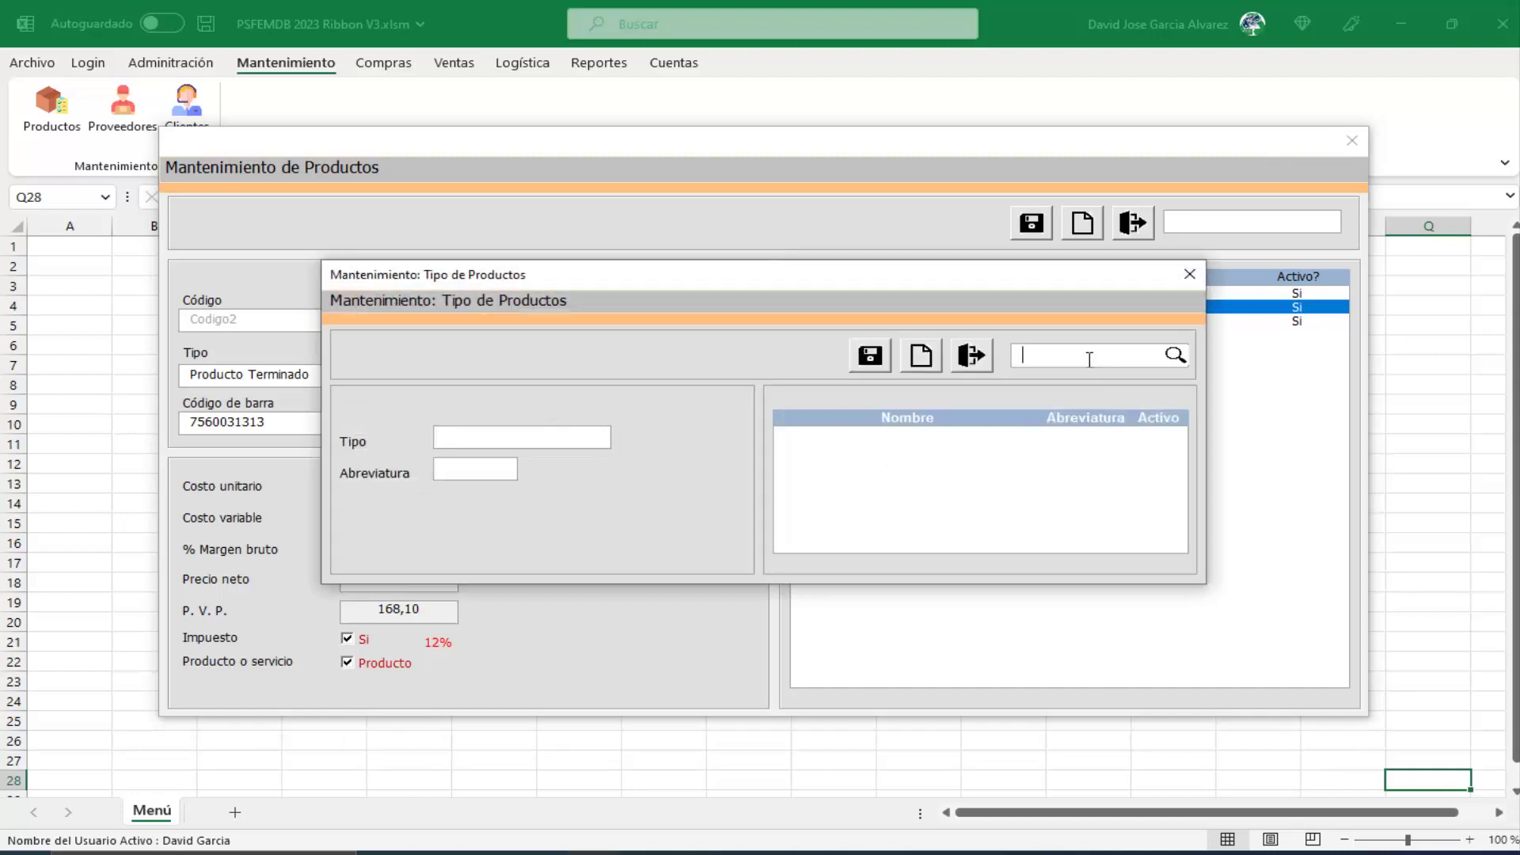
{"action": "left_click", "coordinate": [939, 434]}
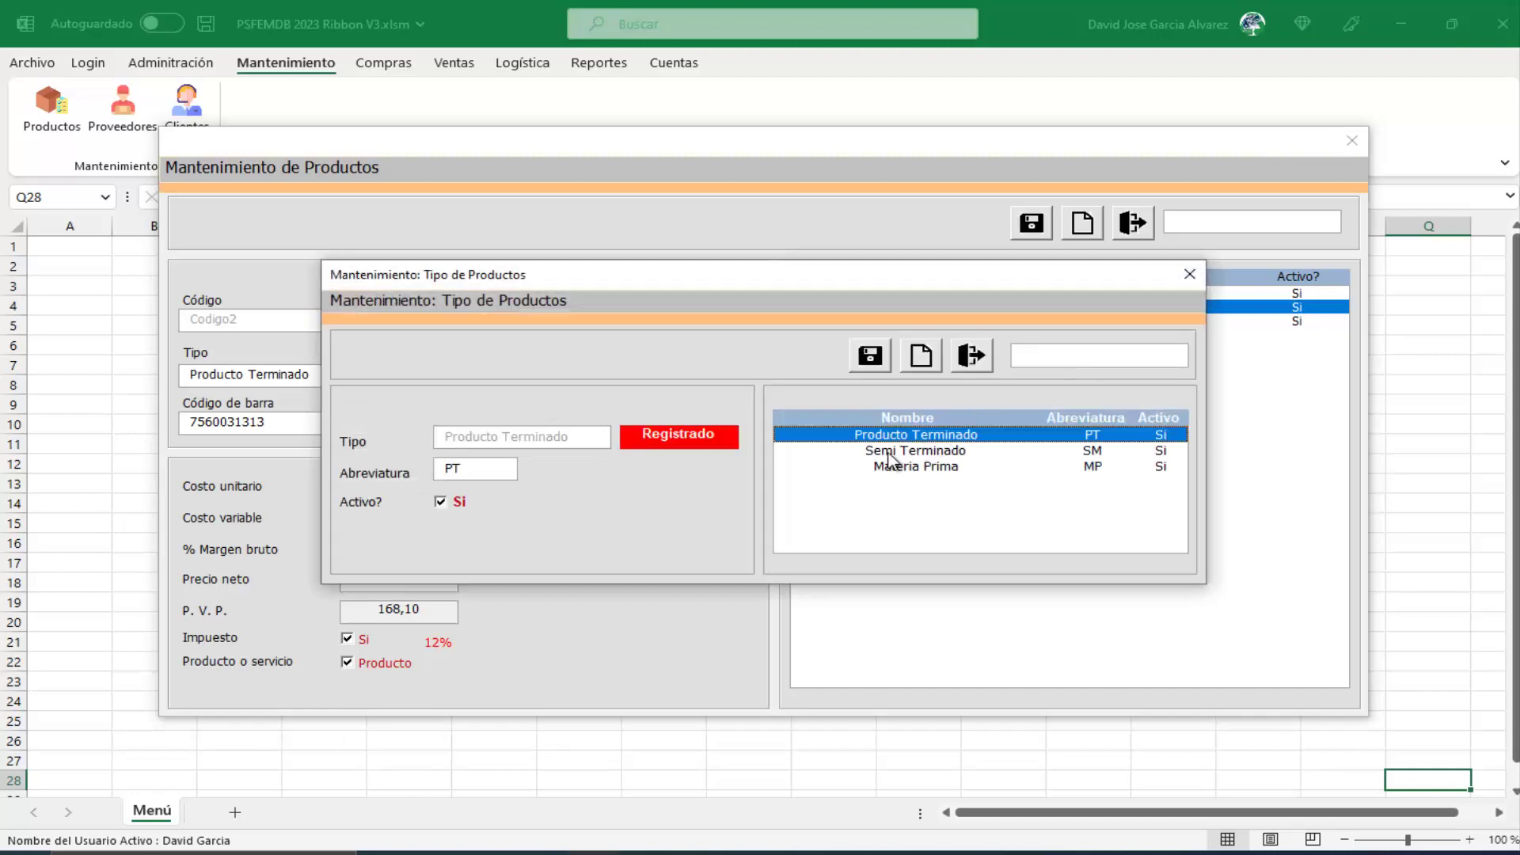
{"action": "left_click", "coordinate": [926, 450]}
{"action": "left_click", "coordinate": [931, 466]}
{"action": "left_click", "coordinate": [936, 451]}
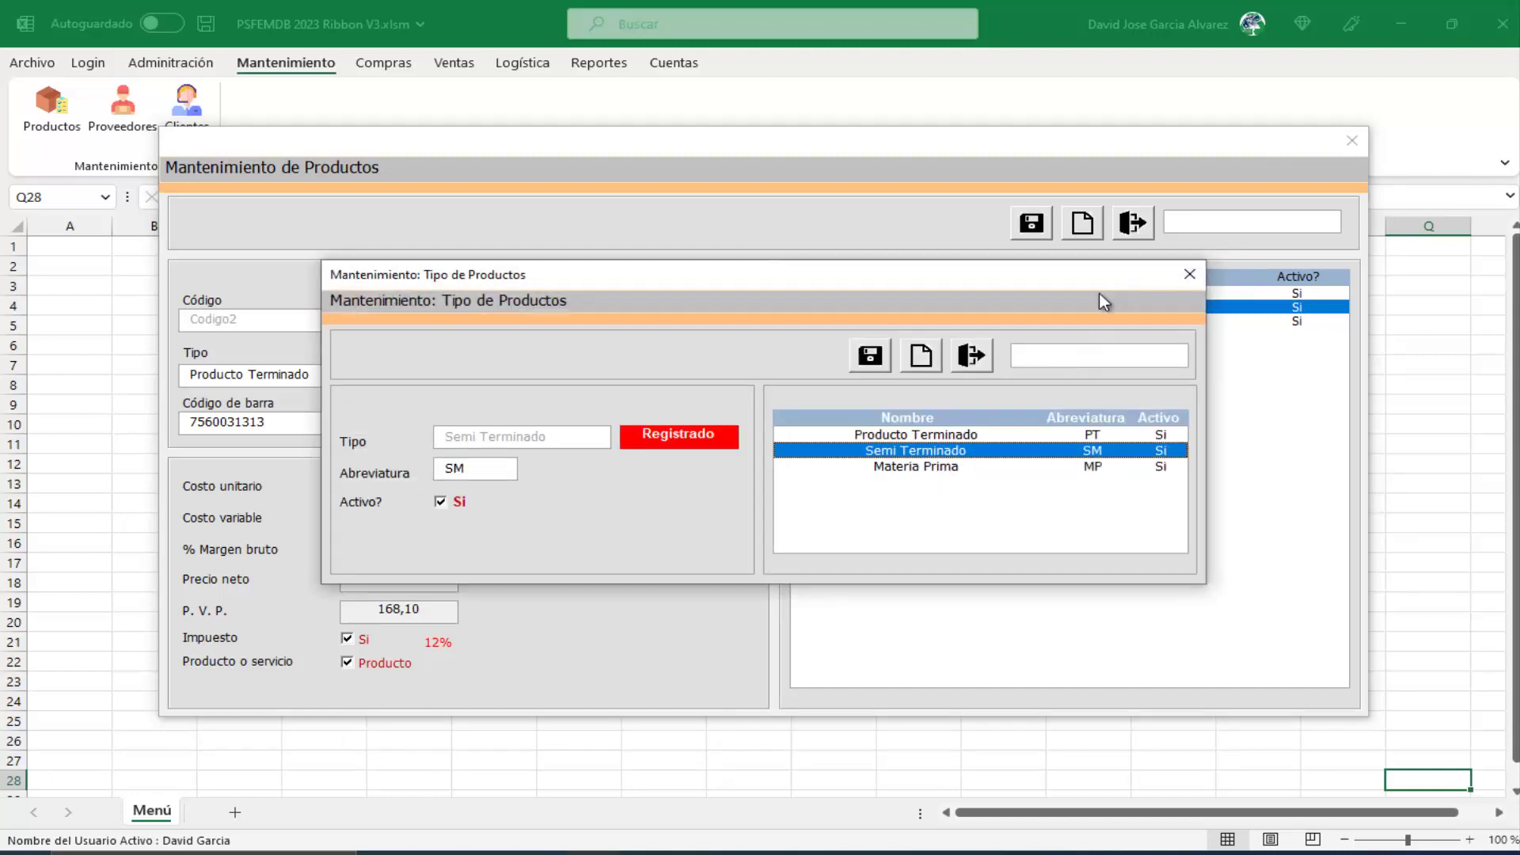
{"action": "left_click", "coordinate": [1191, 274]}
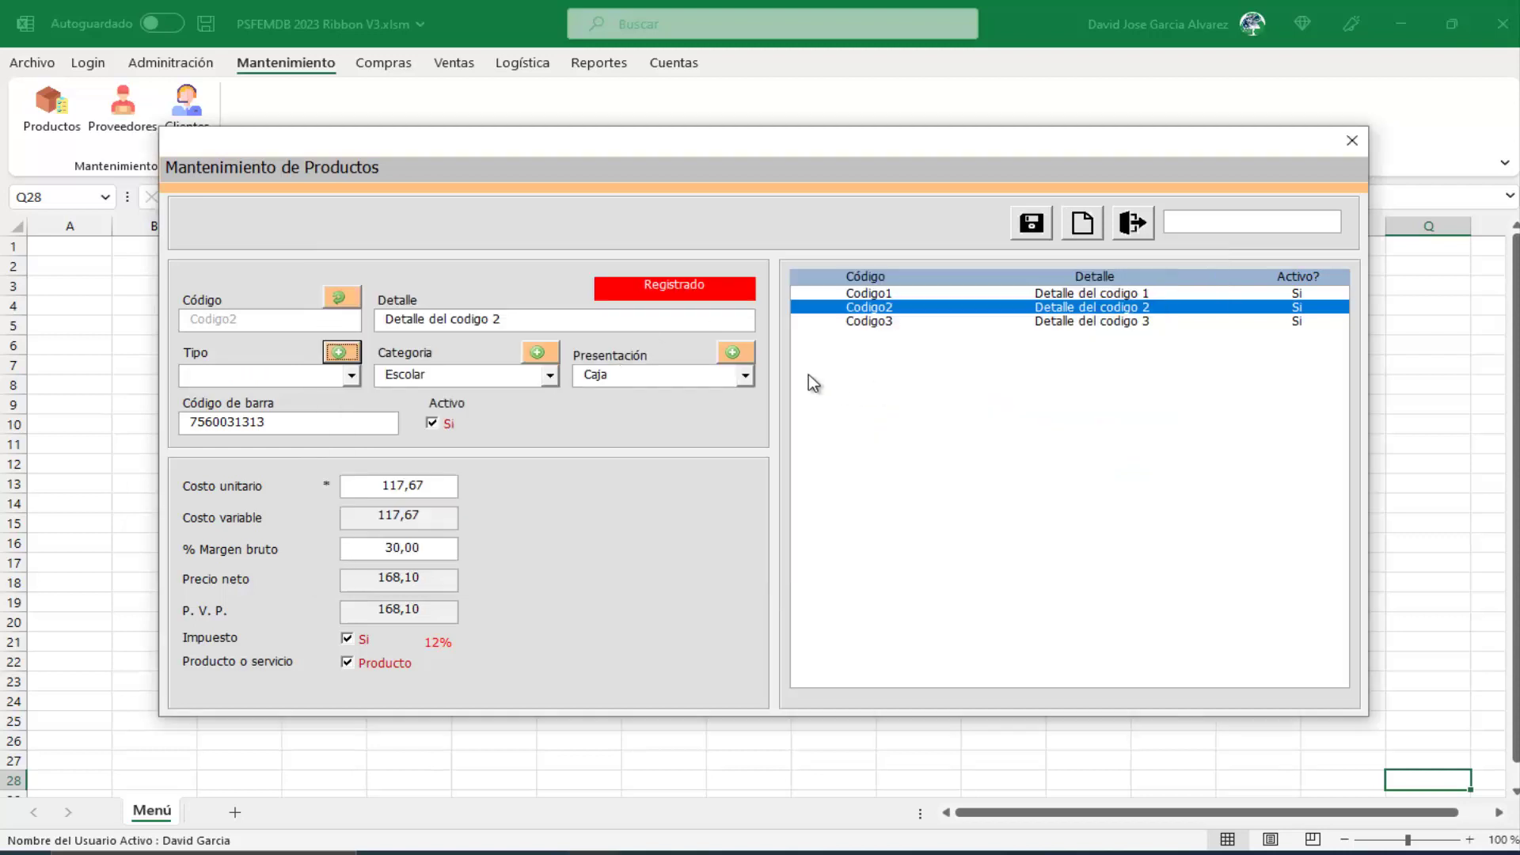
Browse the Caja and Paquete presentations, then close the product maintenance form
{"action": "left_click", "coordinate": [746, 378]}
{"action": "left_click", "coordinate": [736, 353]}
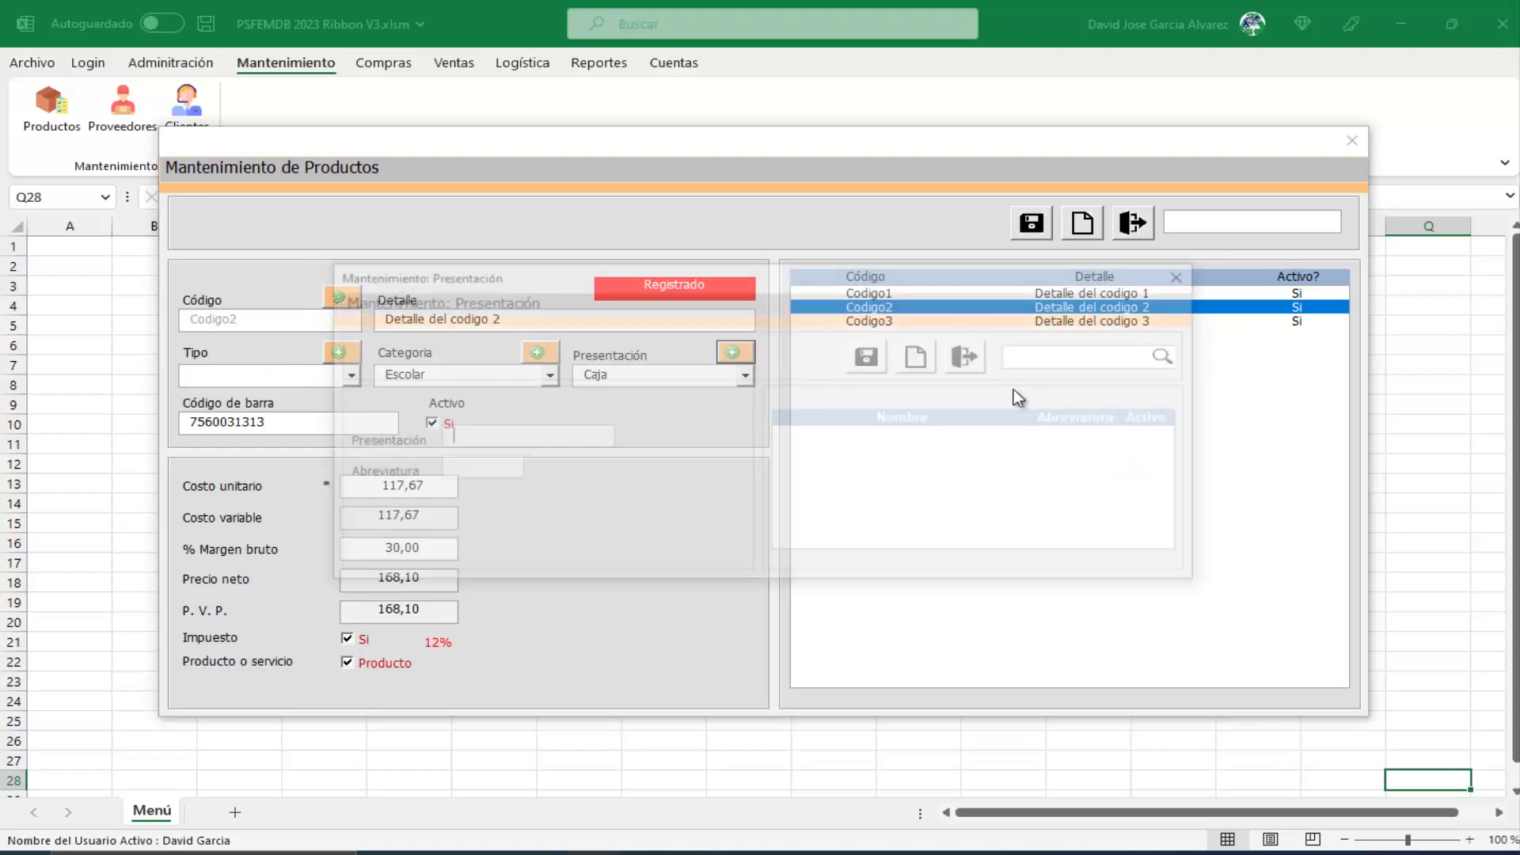
{"action": "left_click", "coordinate": [914, 436]}
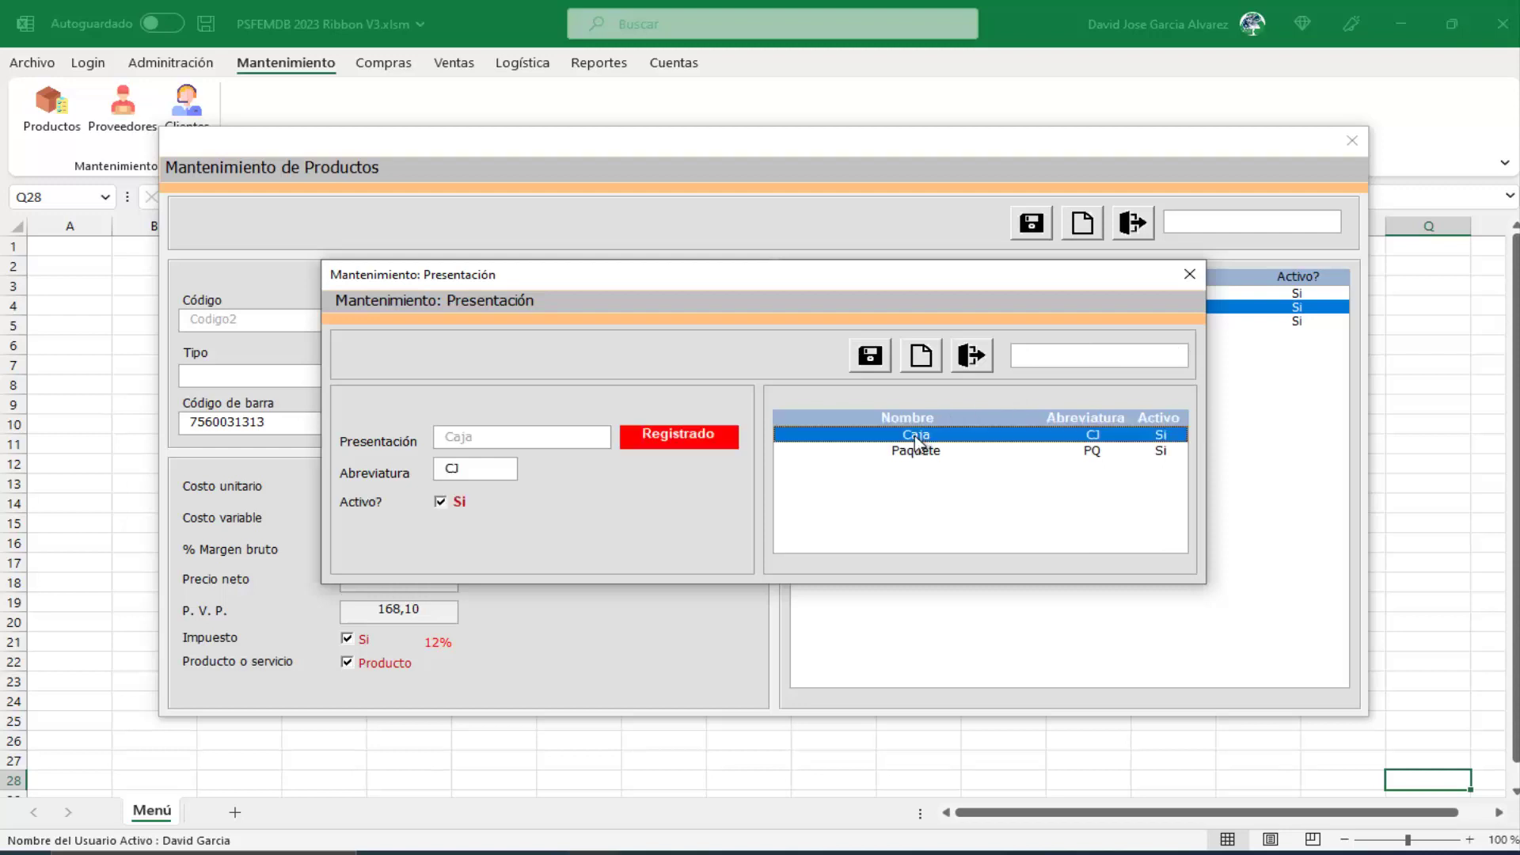
{"action": "left_click", "coordinate": [911, 450]}
{"action": "left_click", "coordinate": [973, 358]}
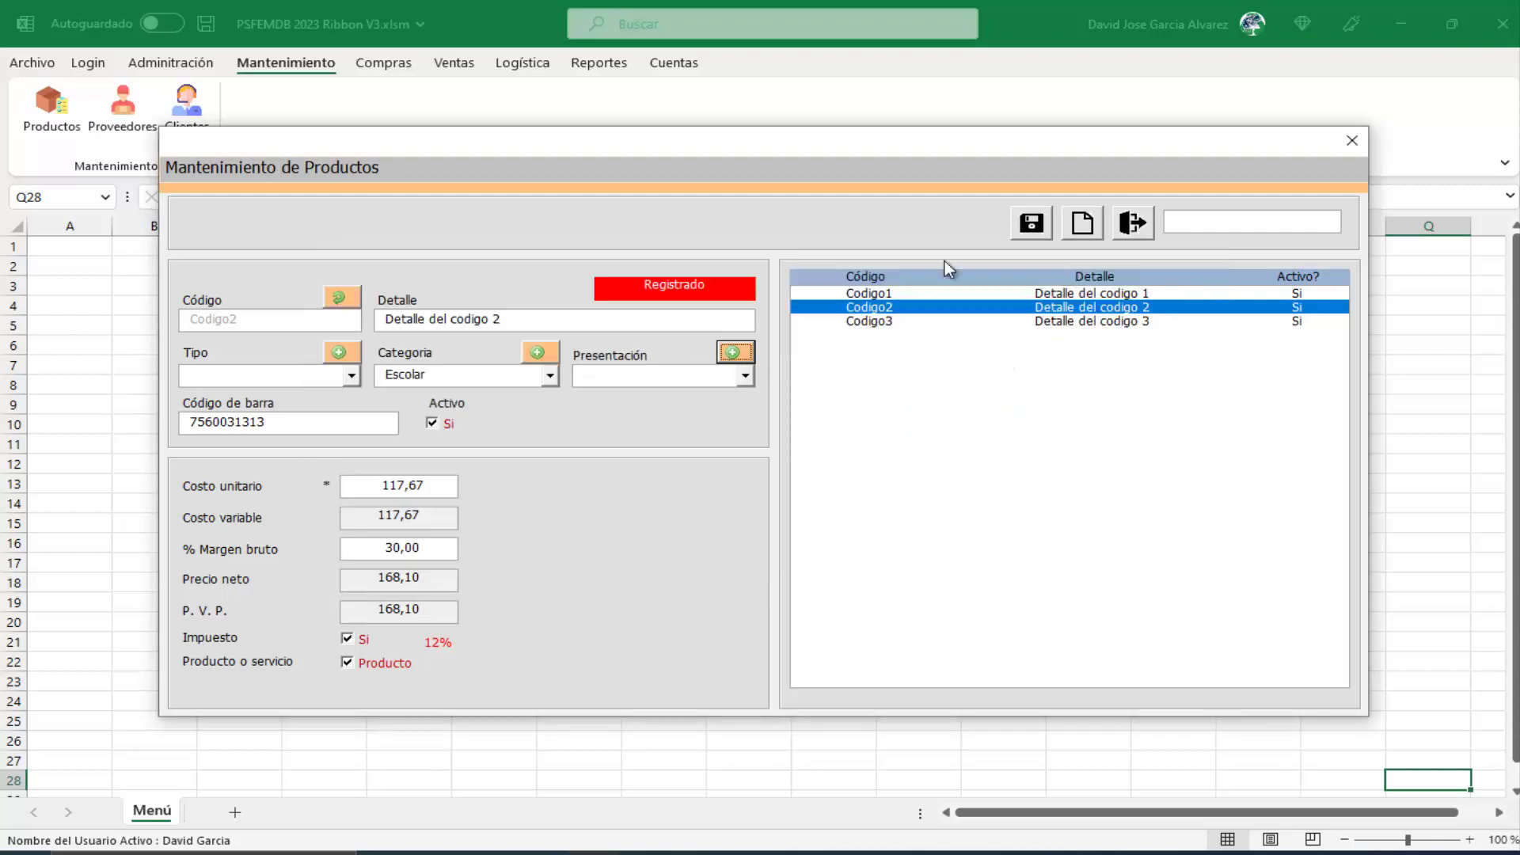
{"action": "left_click", "coordinate": [1133, 223]}
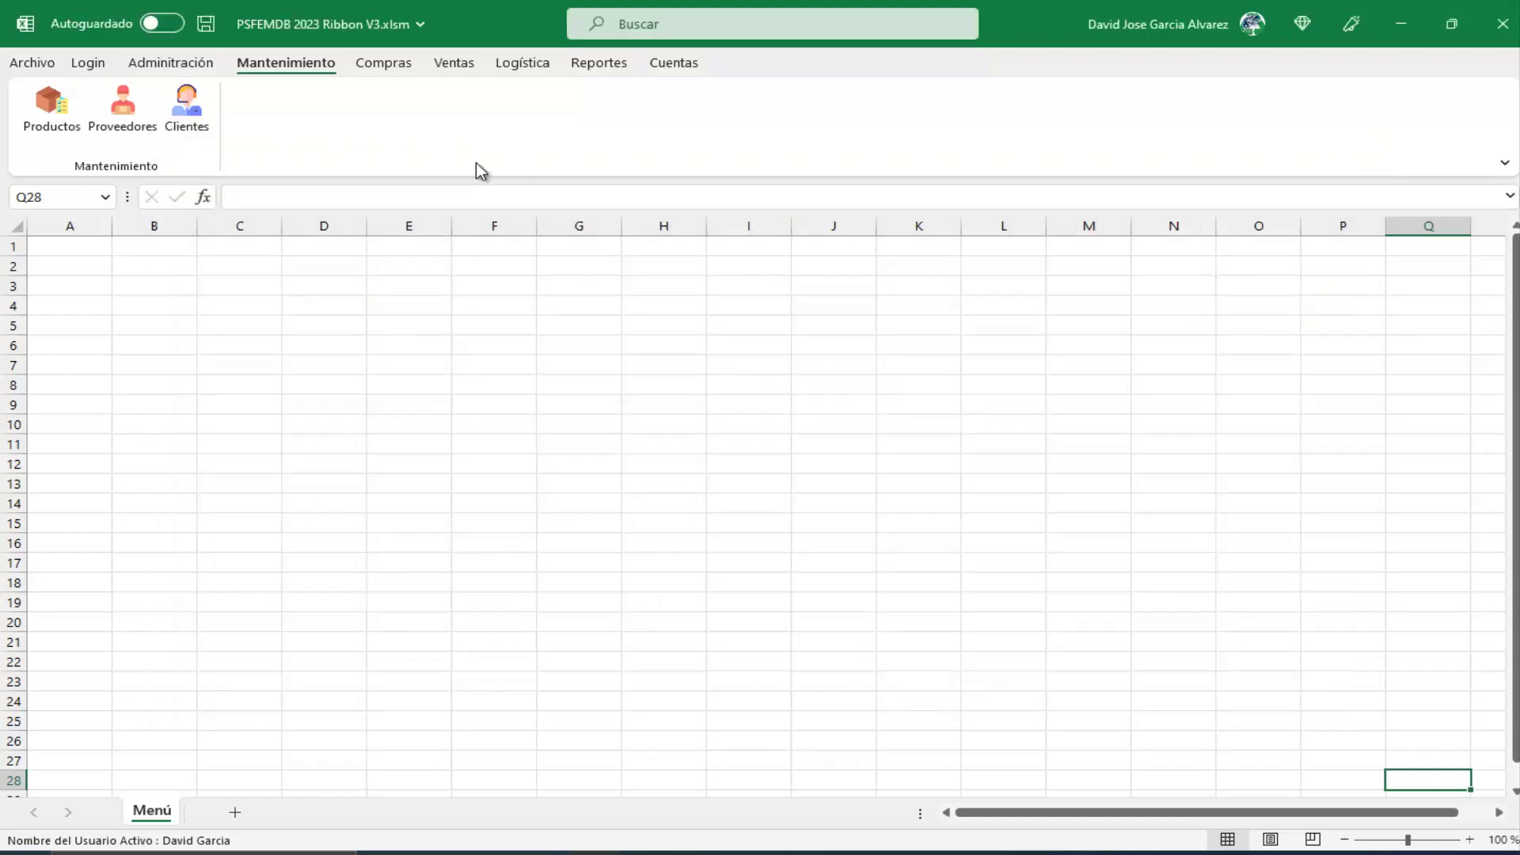
Load Proveedor 2 from the Consultar list: Registrado, Caracas, 4 credit days, active
{"action": "left_click", "coordinate": [123, 110]}
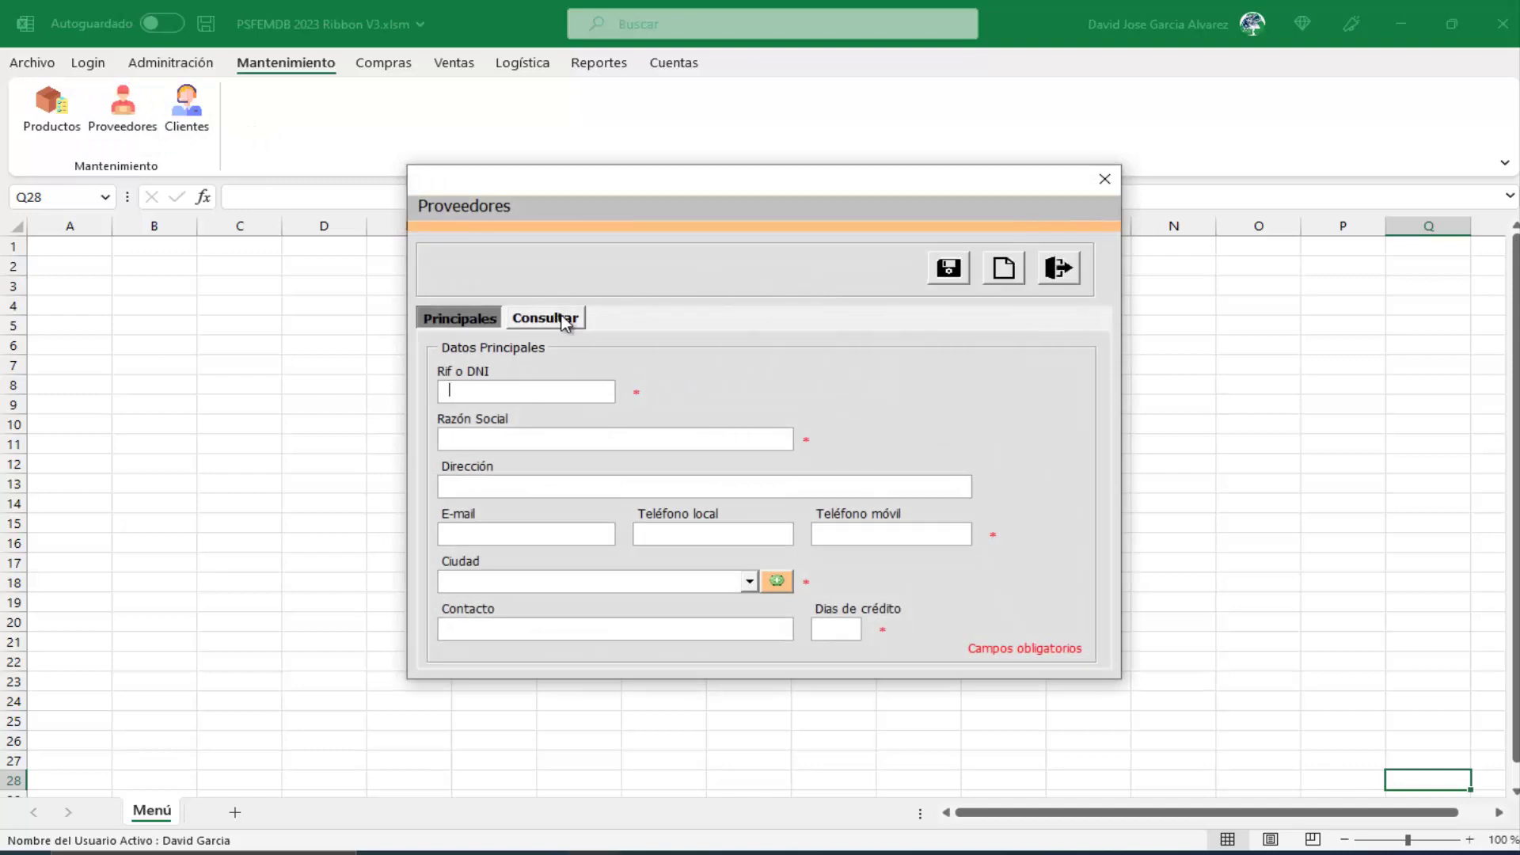
{"action": "left_click", "coordinate": [565, 320]}
{"action": "left_click", "coordinate": [861, 421]}
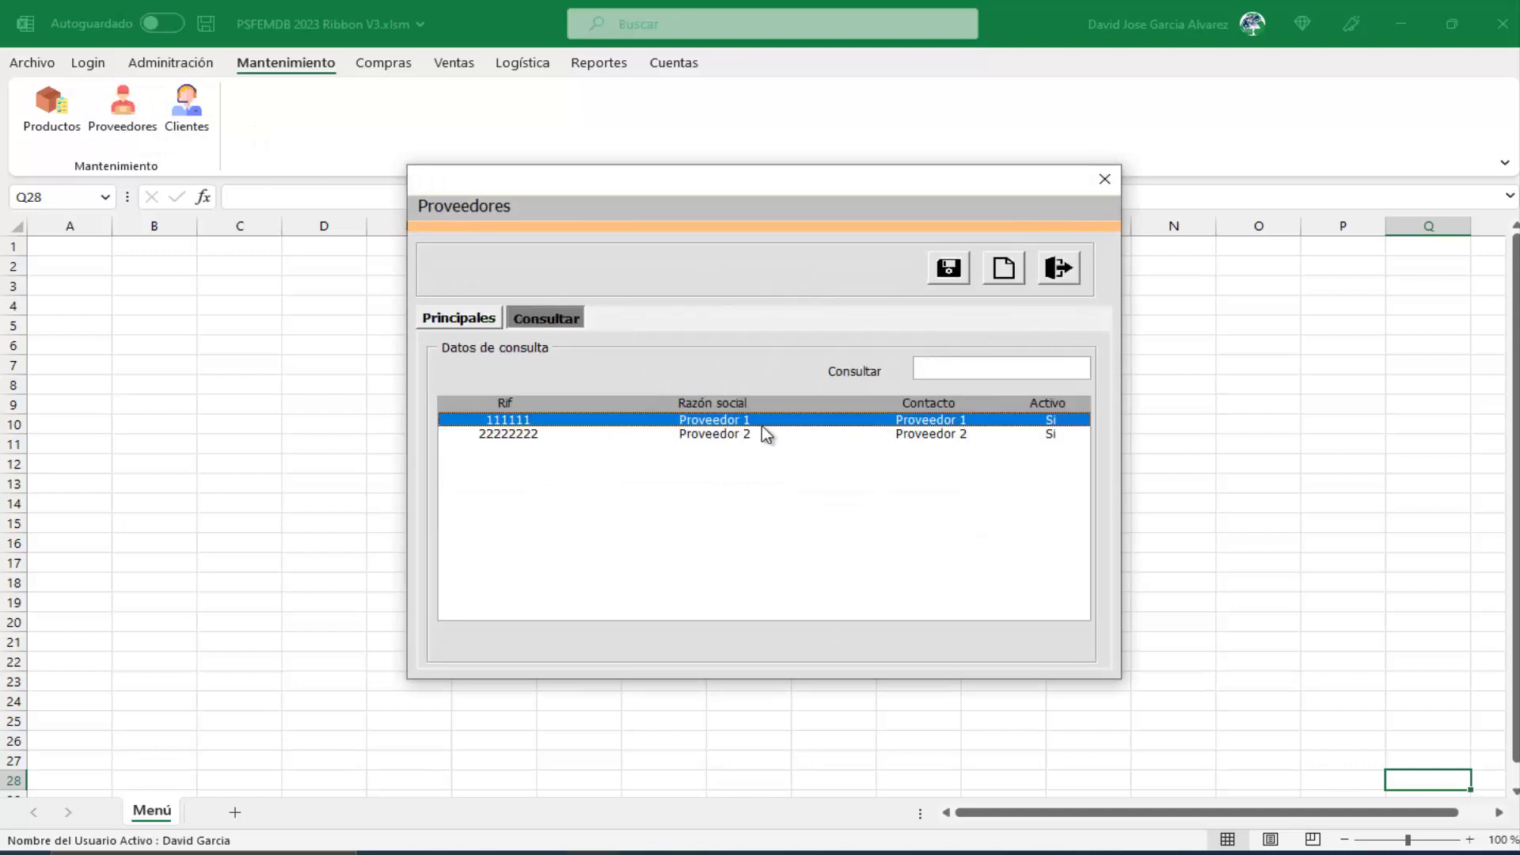
{"action": "double_click", "coordinate": [765, 434]}
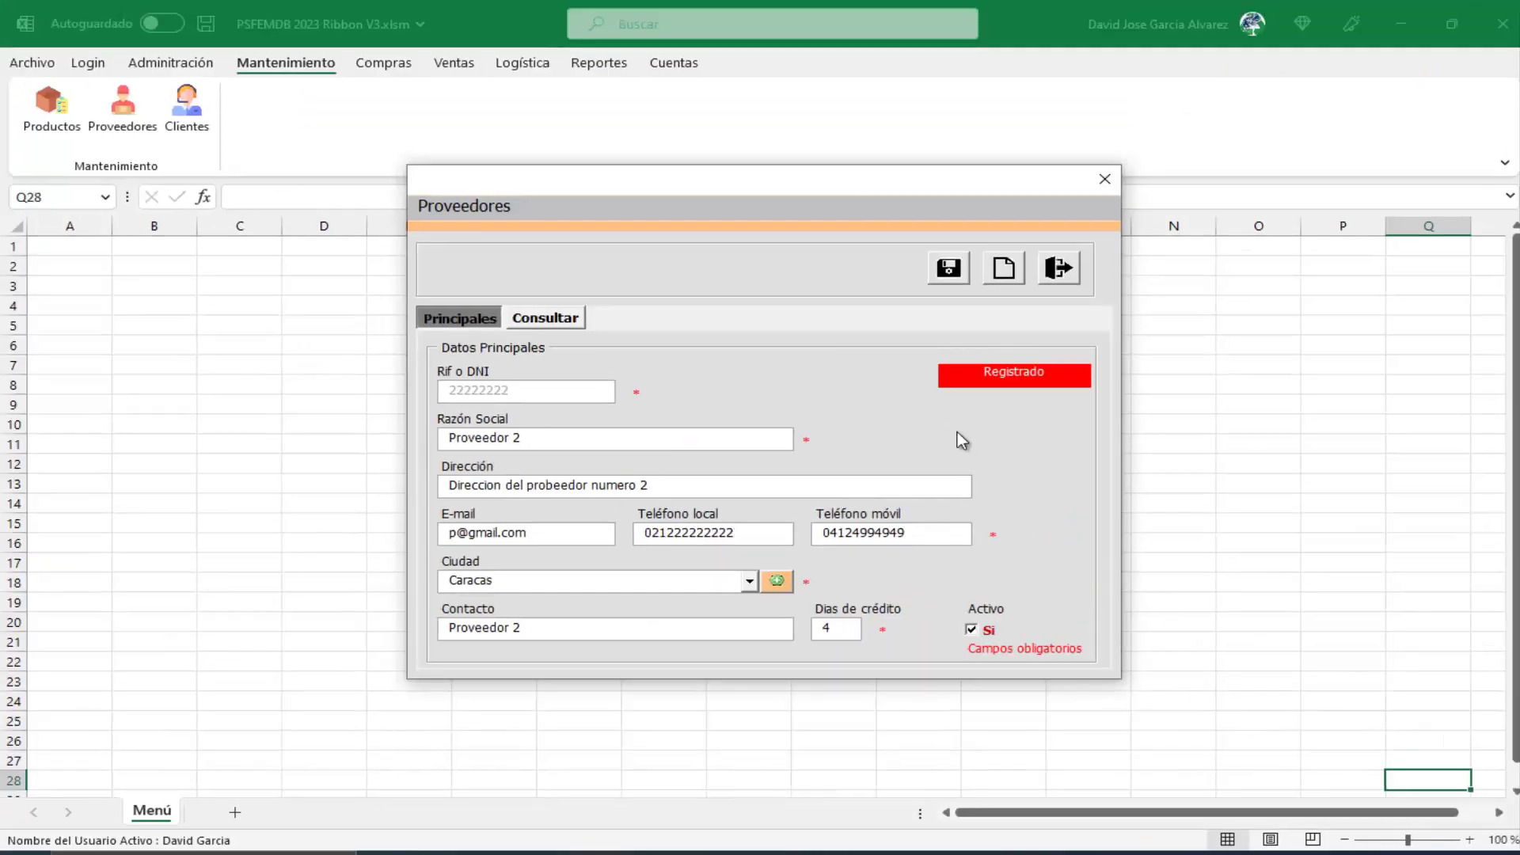
Start new supplier Proveedor numero 3 with its Rif, address, e-mail and phone numbers
{"action": "left_click", "coordinate": [999, 269]}
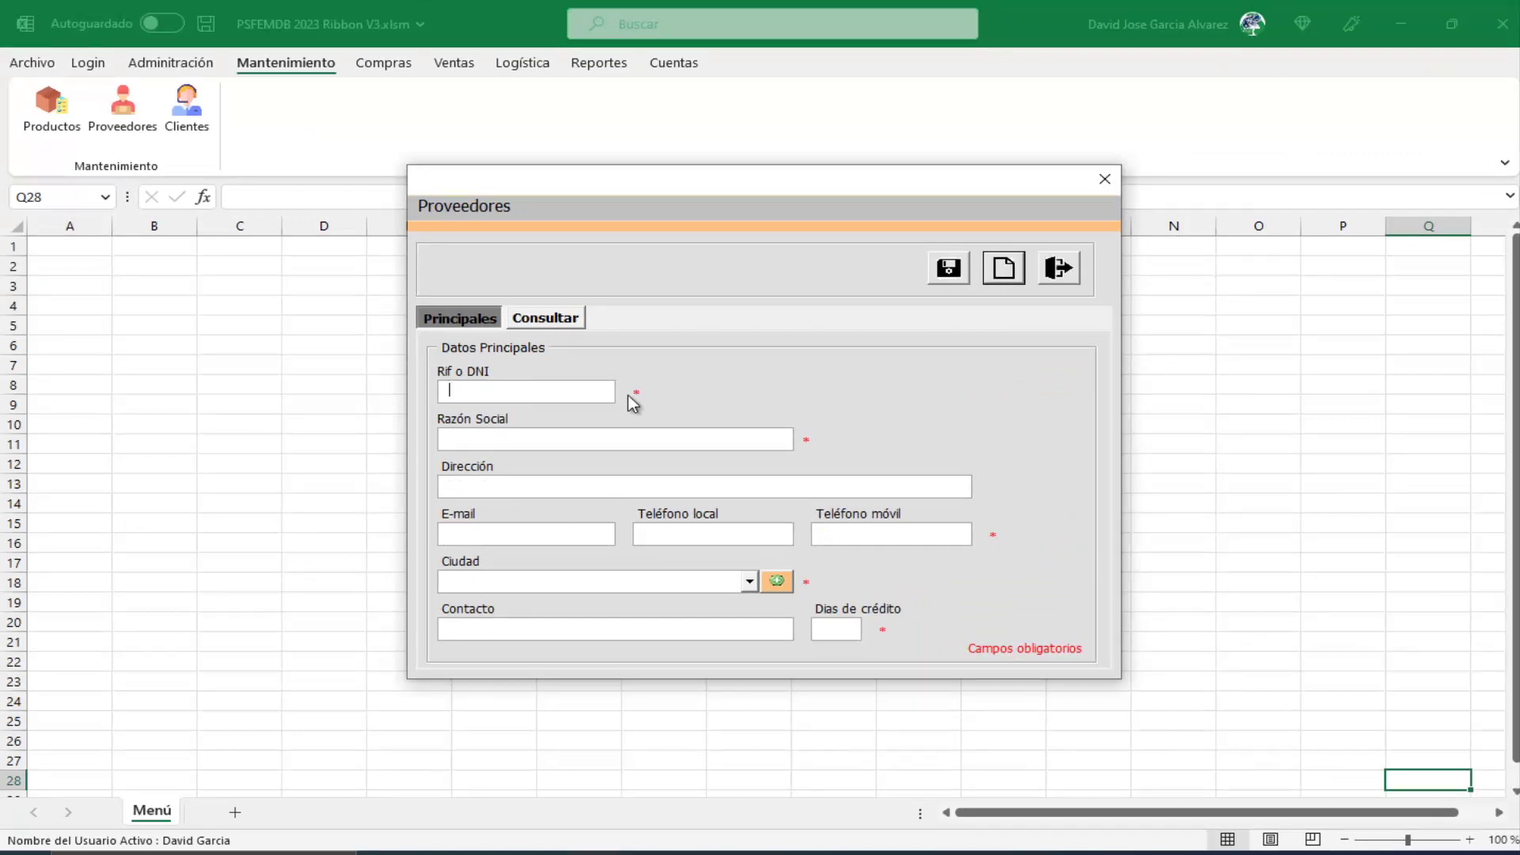
{"action": "type", "text": "181818"}
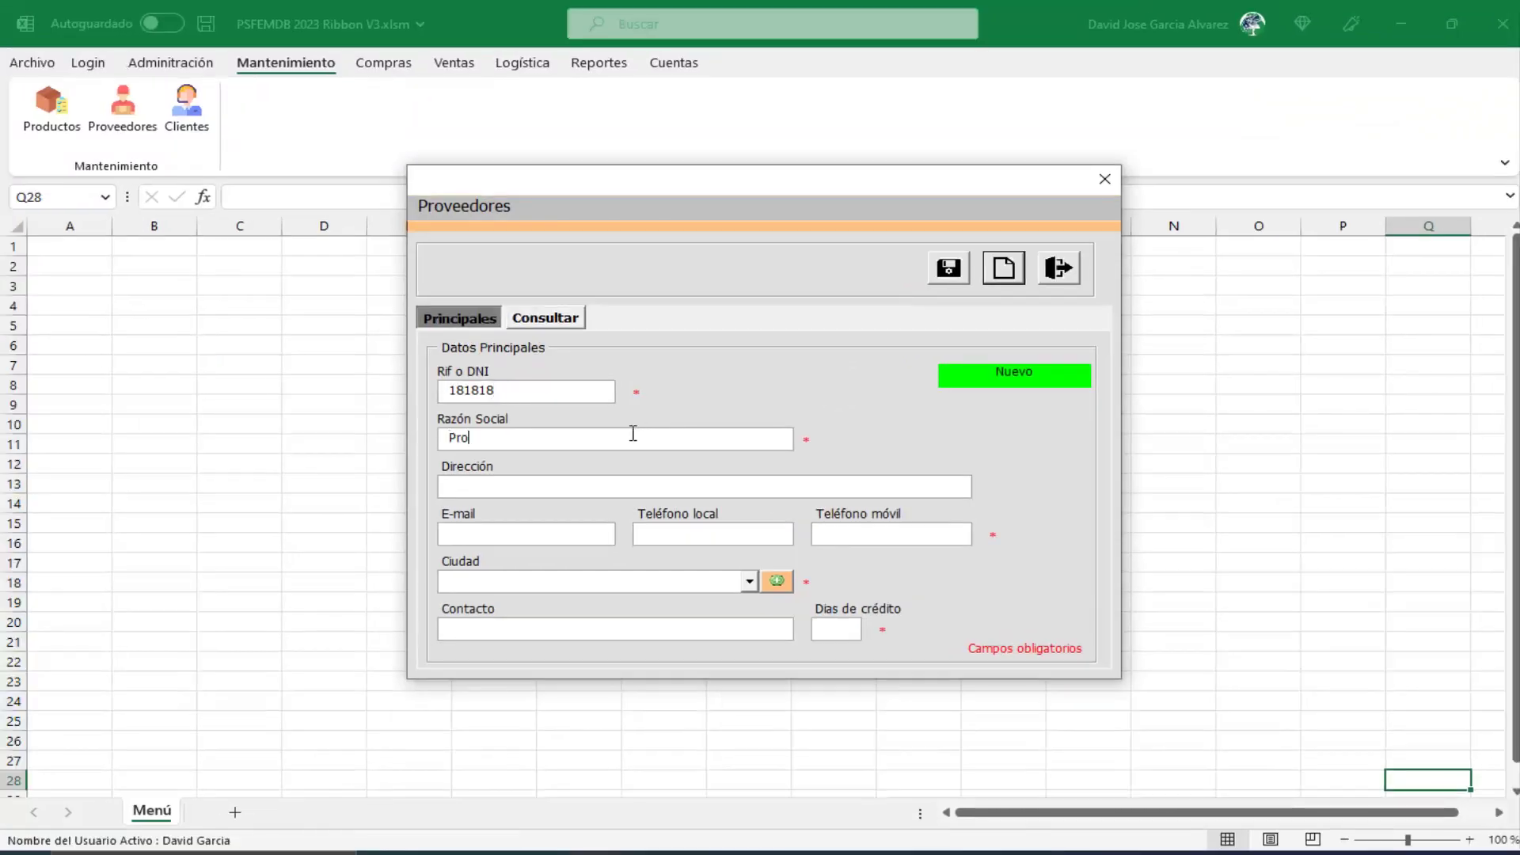
{"action": "type", "text": "dor"}
{"action": "type", "text": " numero"}
{"action": "type", "text": " 3"}
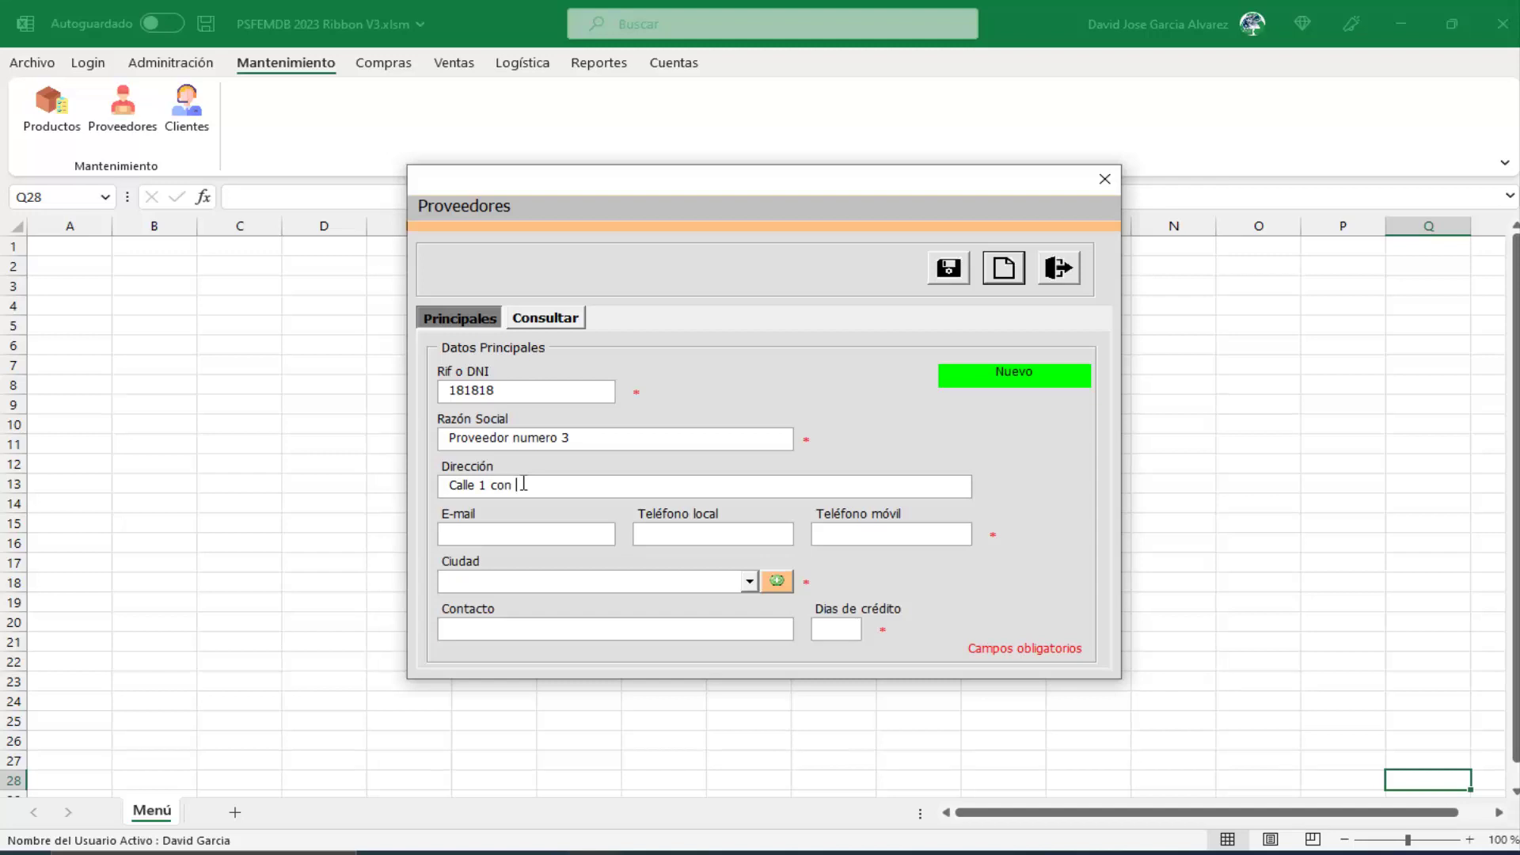
{"action": "type", "text": "cal"}
{"action": "type", "text": "gmail"}
{"action": "type", "text": "65465465"}
{"action": "type", "text": "65465465"}
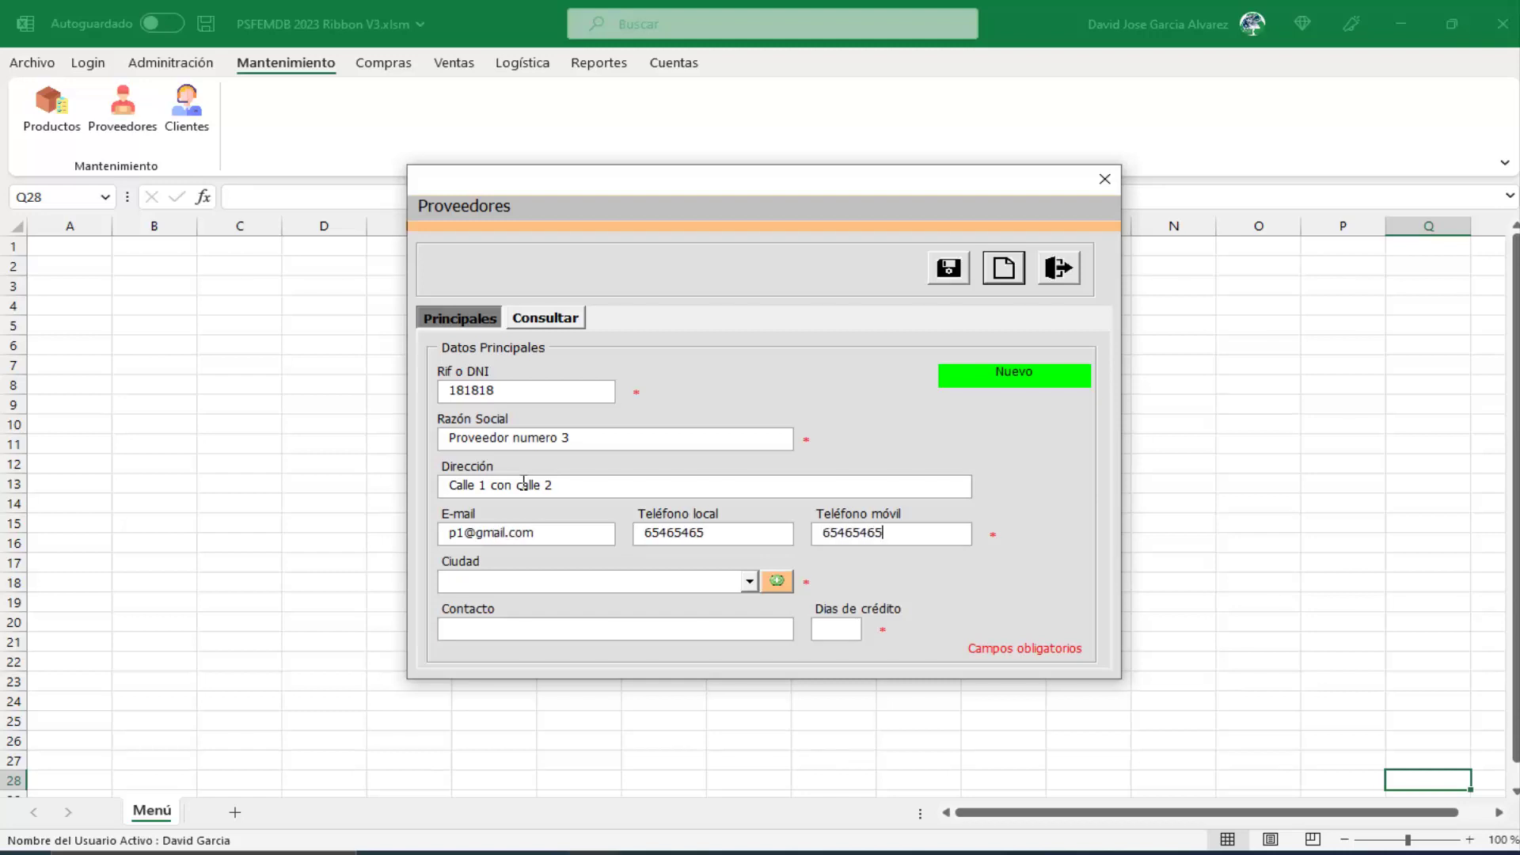
Check the available cities, then open Mantenimiento de Ciudad to register a new one
{"action": "key", "text": "Tab"}
{"action": "left_click", "coordinate": [752, 580]}
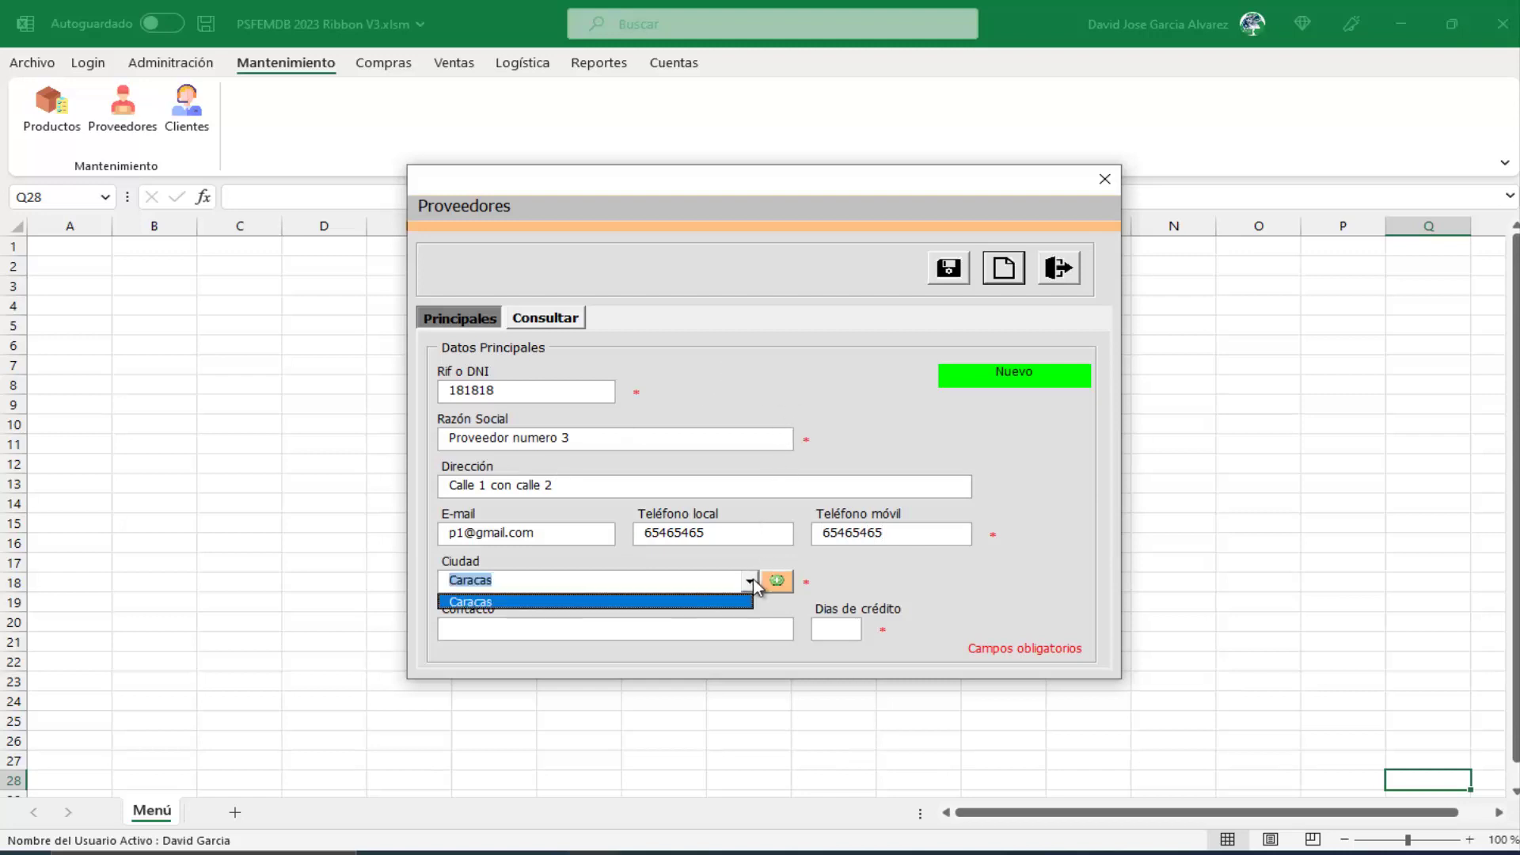
{"action": "left_click", "coordinate": [751, 580]}
{"action": "left_click", "coordinate": [777, 583]}
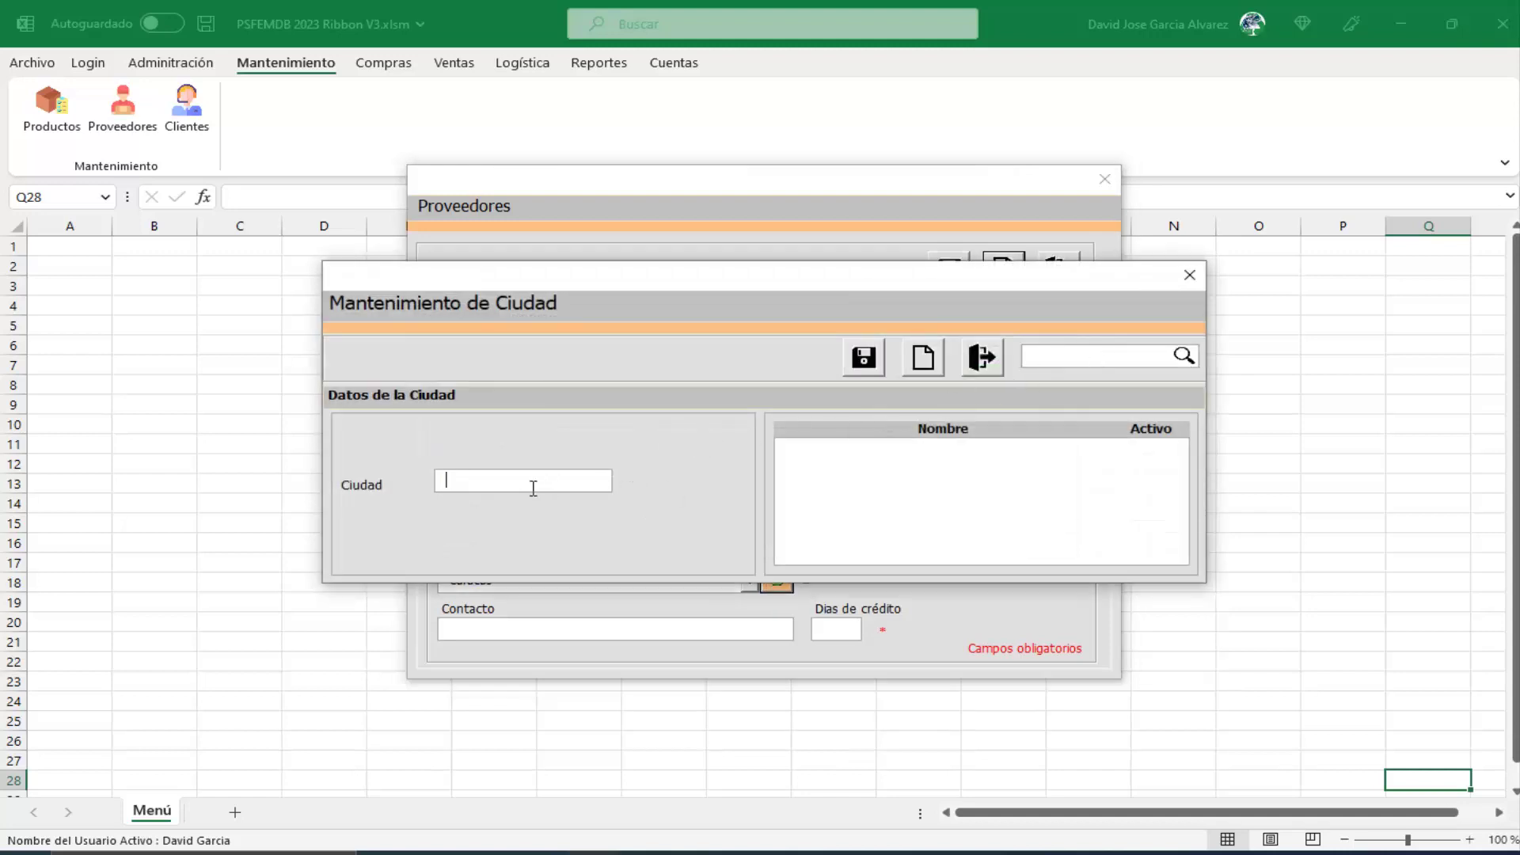
Register Valencia as a new city and return to the supplier form
{"action": "type", "text": "Valencia"}
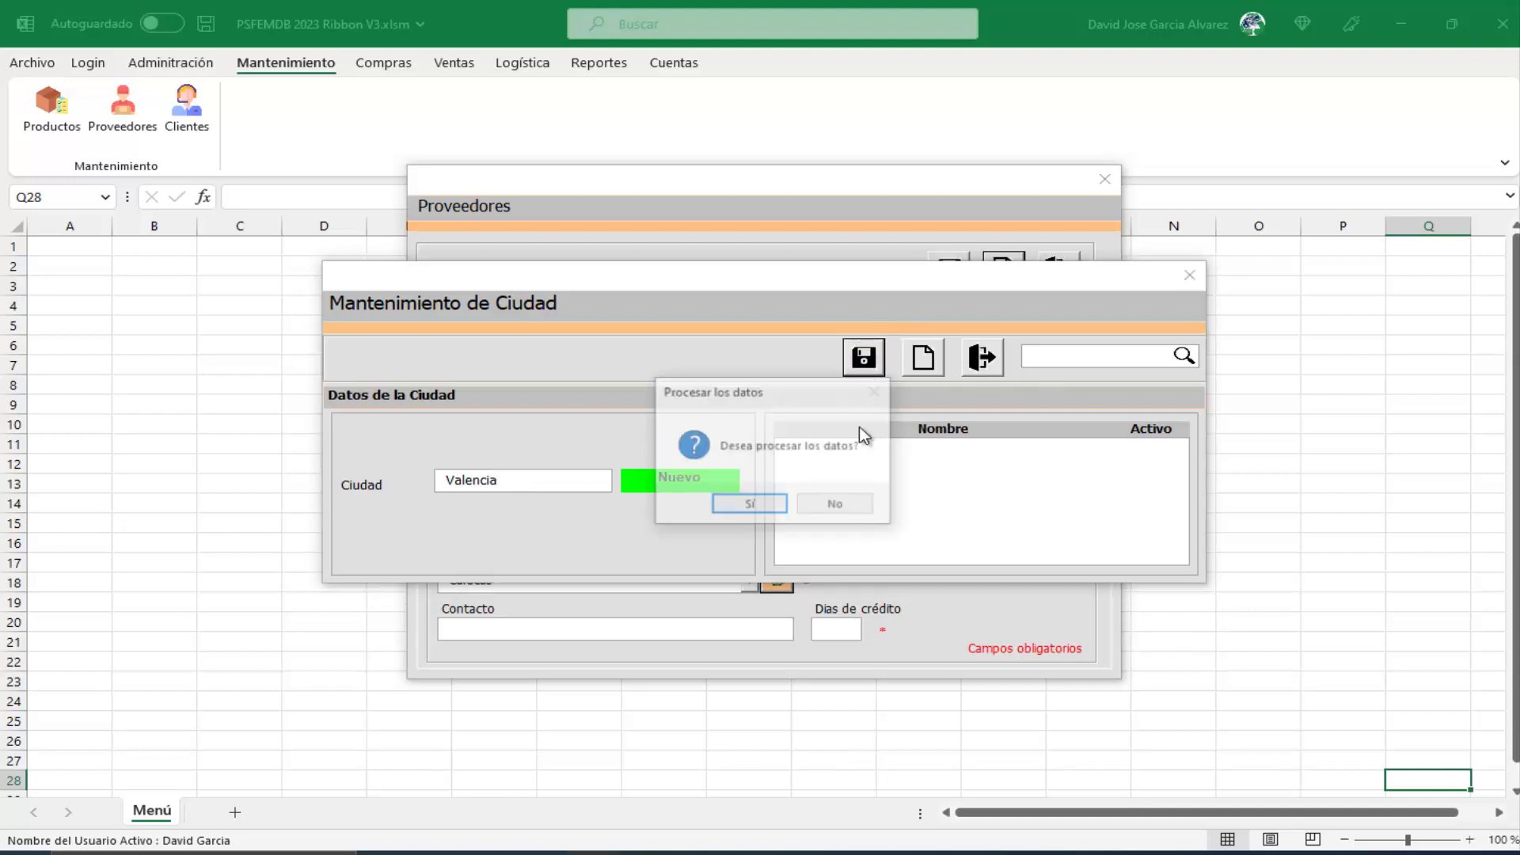
{"action": "left_click", "coordinate": [772, 505]}
{"action": "left_click", "coordinate": [852, 505]}
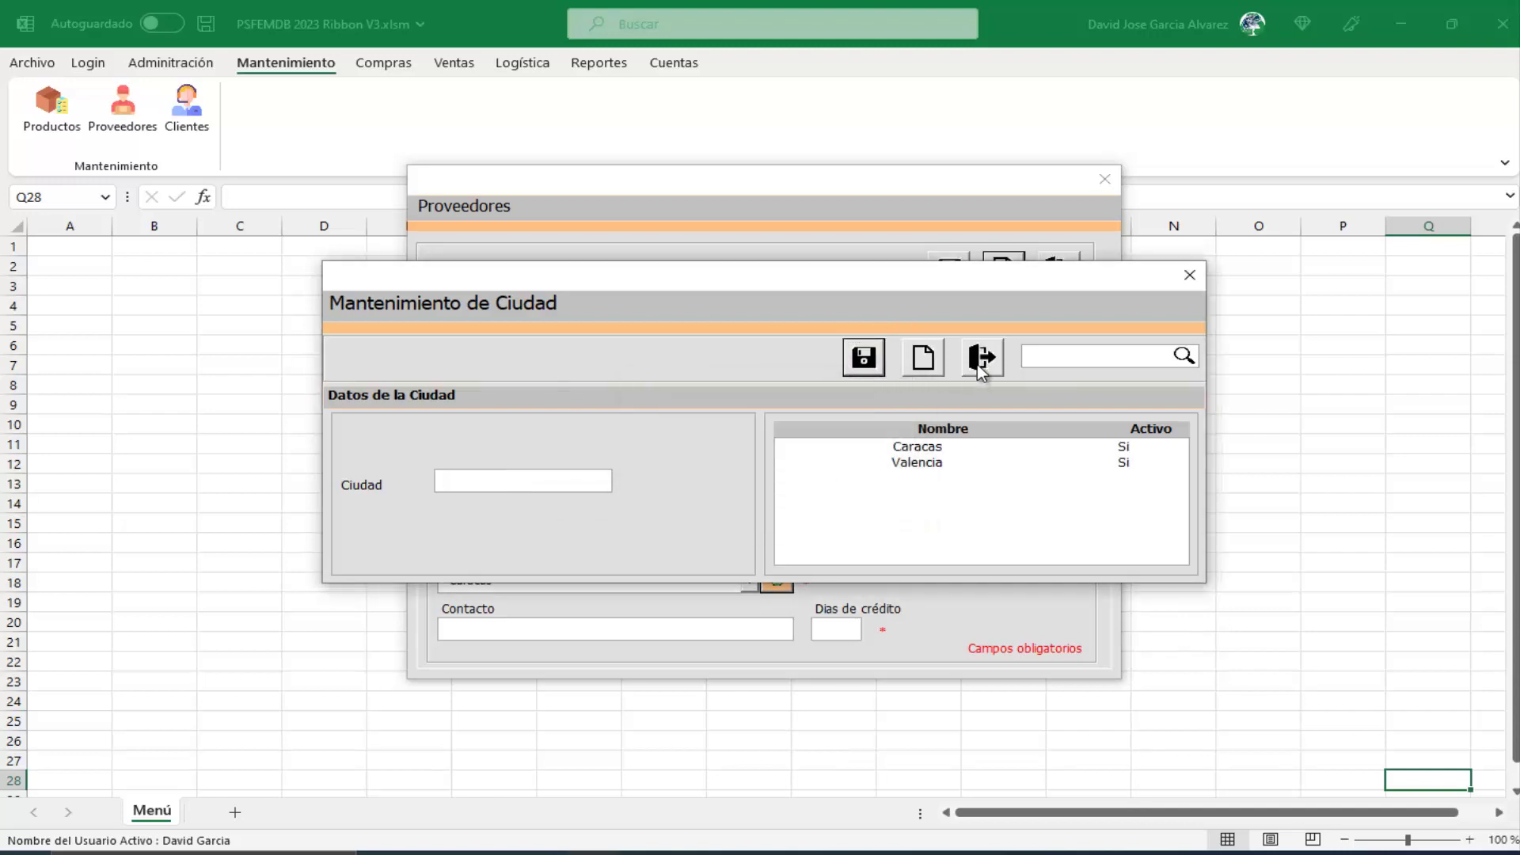
Set the supplier's city to Valencia, contact Proveedor 1 and 3 credit days
{"action": "left_click", "coordinate": [748, 581]}
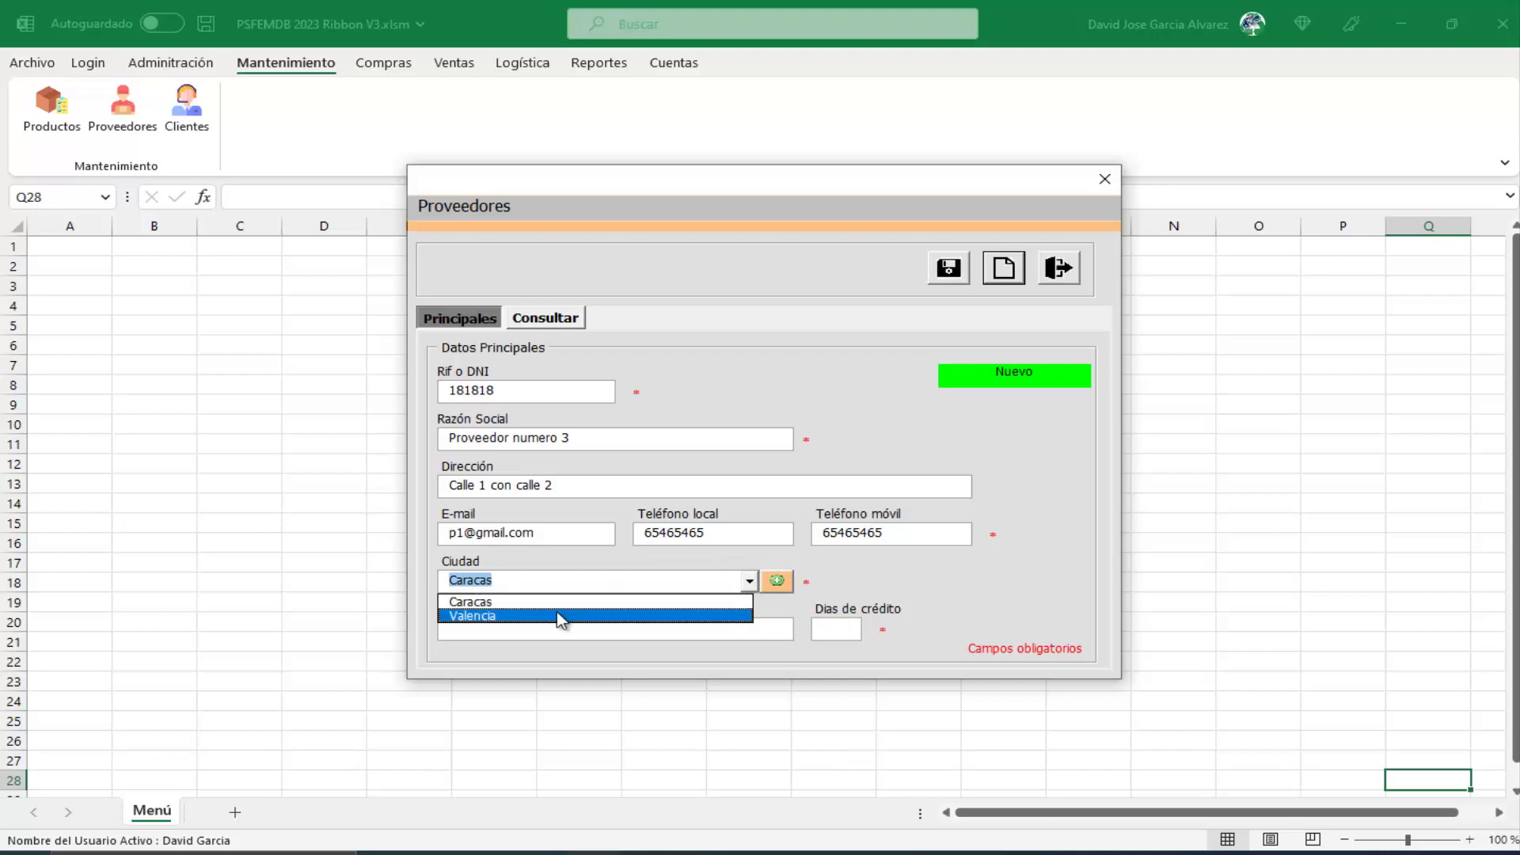
{"action": "left_click", "coordinate": [559, 616]}
{"action": "left_click", "coordinate": [749, 581]}
{"action": "left_click", "coordinate": [596, 599]}
{"action": "left_click", "coordinate": [749, 584]}
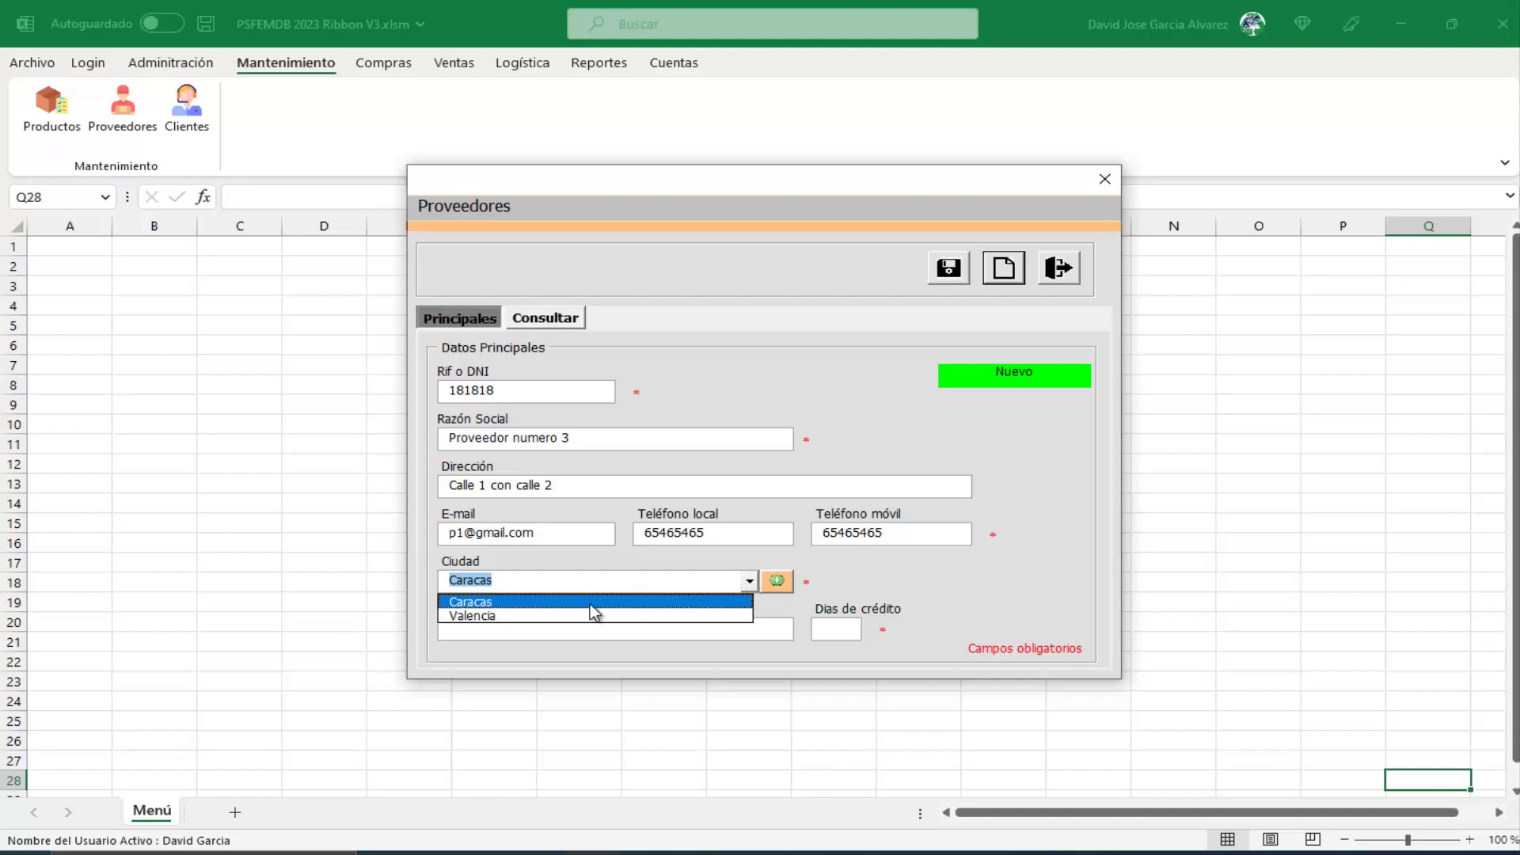
{"action": "left_click", "coordinate": [582, 614]}
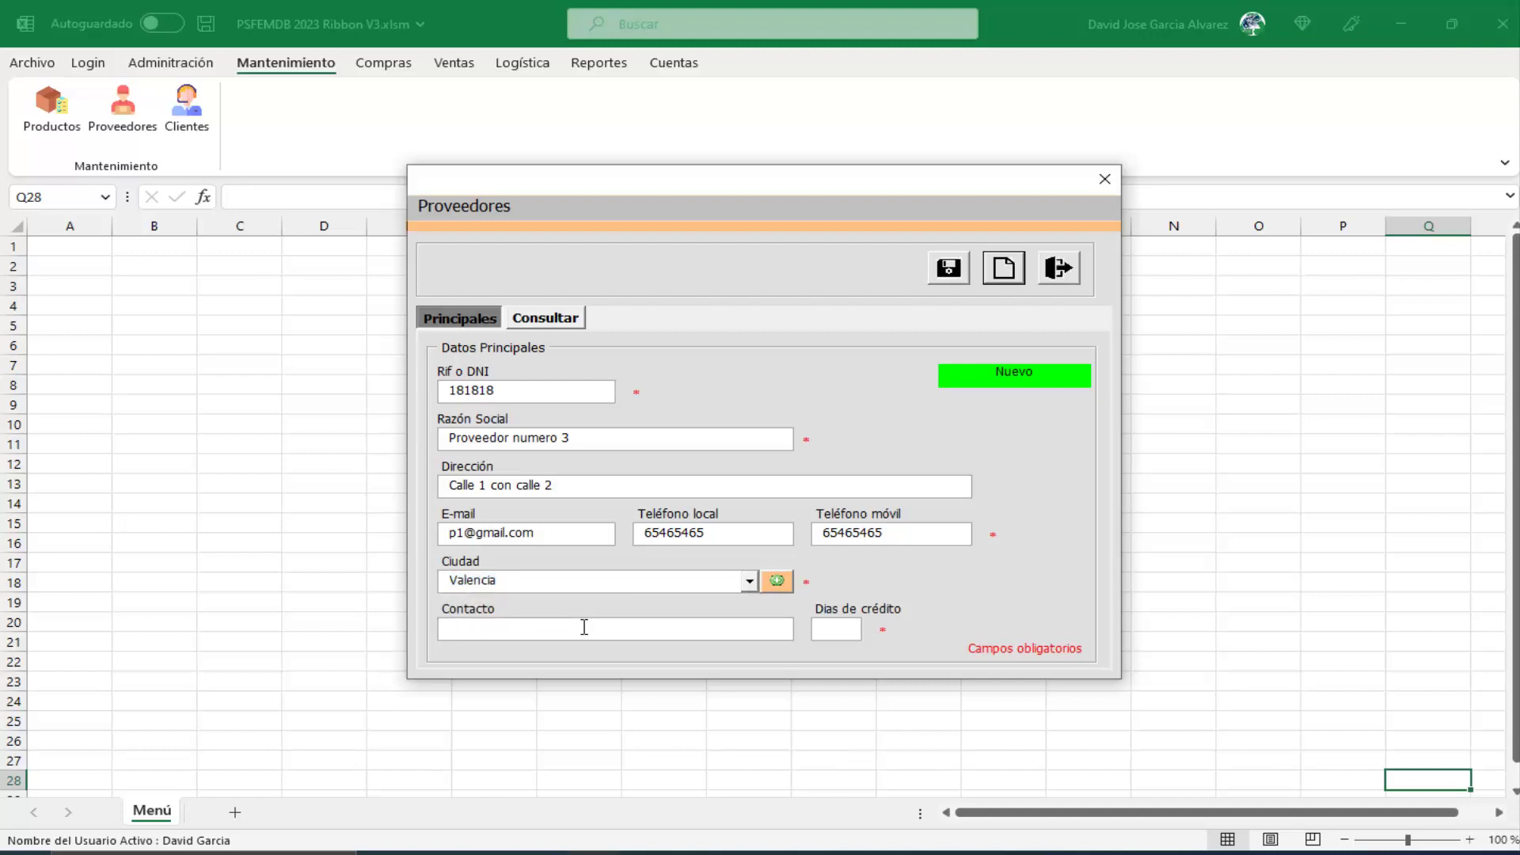
{"action": "type", "text": "Provee"}
{"action": "type", "text": "dor"}
{"action": "type", "text": "1"}
{"action": "type", "text": "3"}
Save Proveedor numero 3, confirming the Procesar datos prompts
{"action": "left_click", "coordinate": [949, 268]}
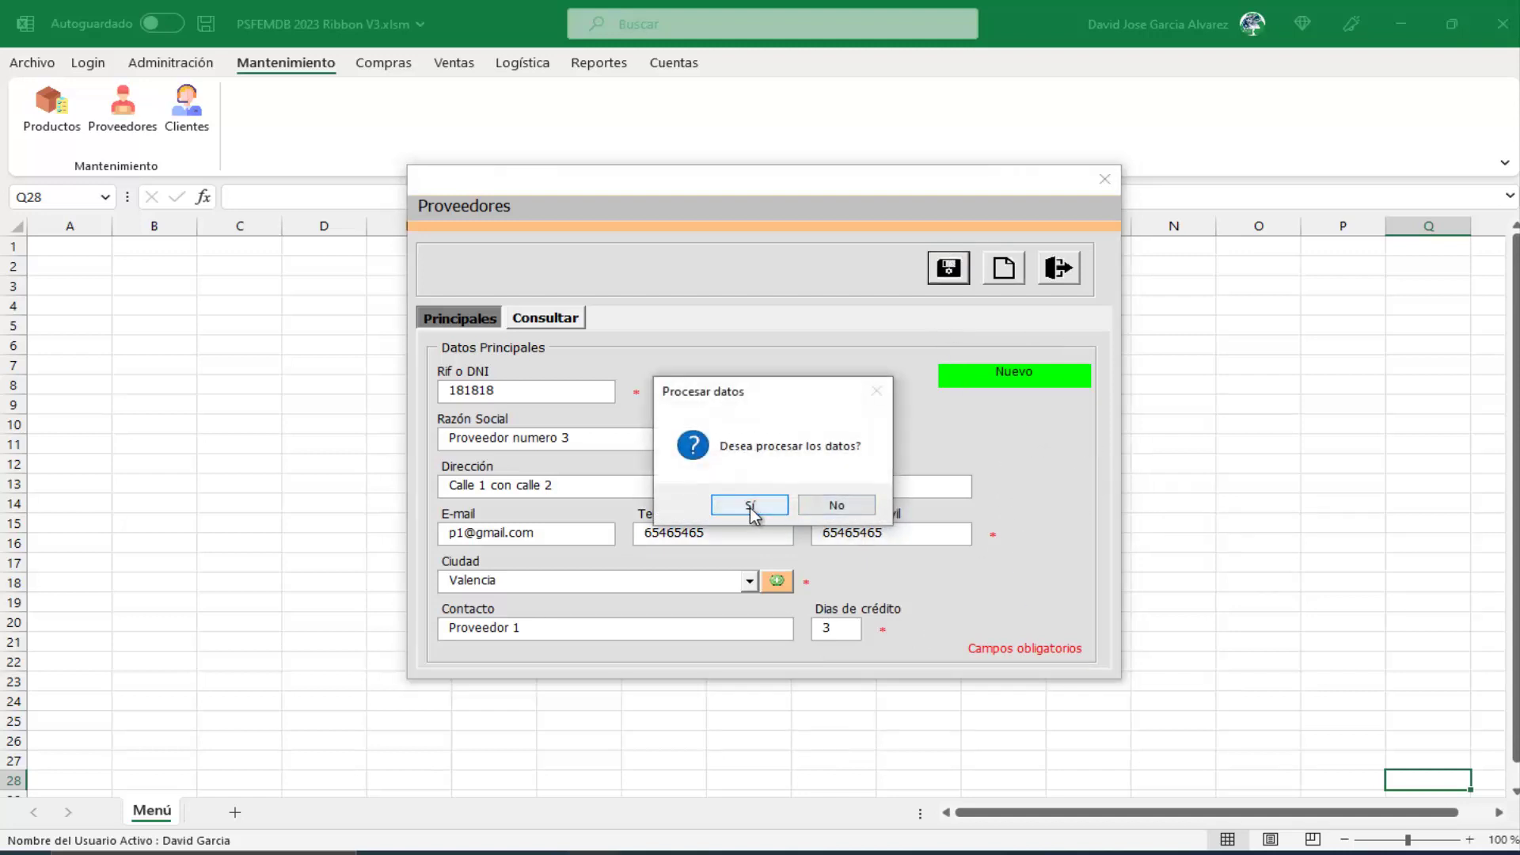
{"action": "left_click", "coordinate": [750, 508]}
{"action": "left_click", "coordinate": [853, 507]}
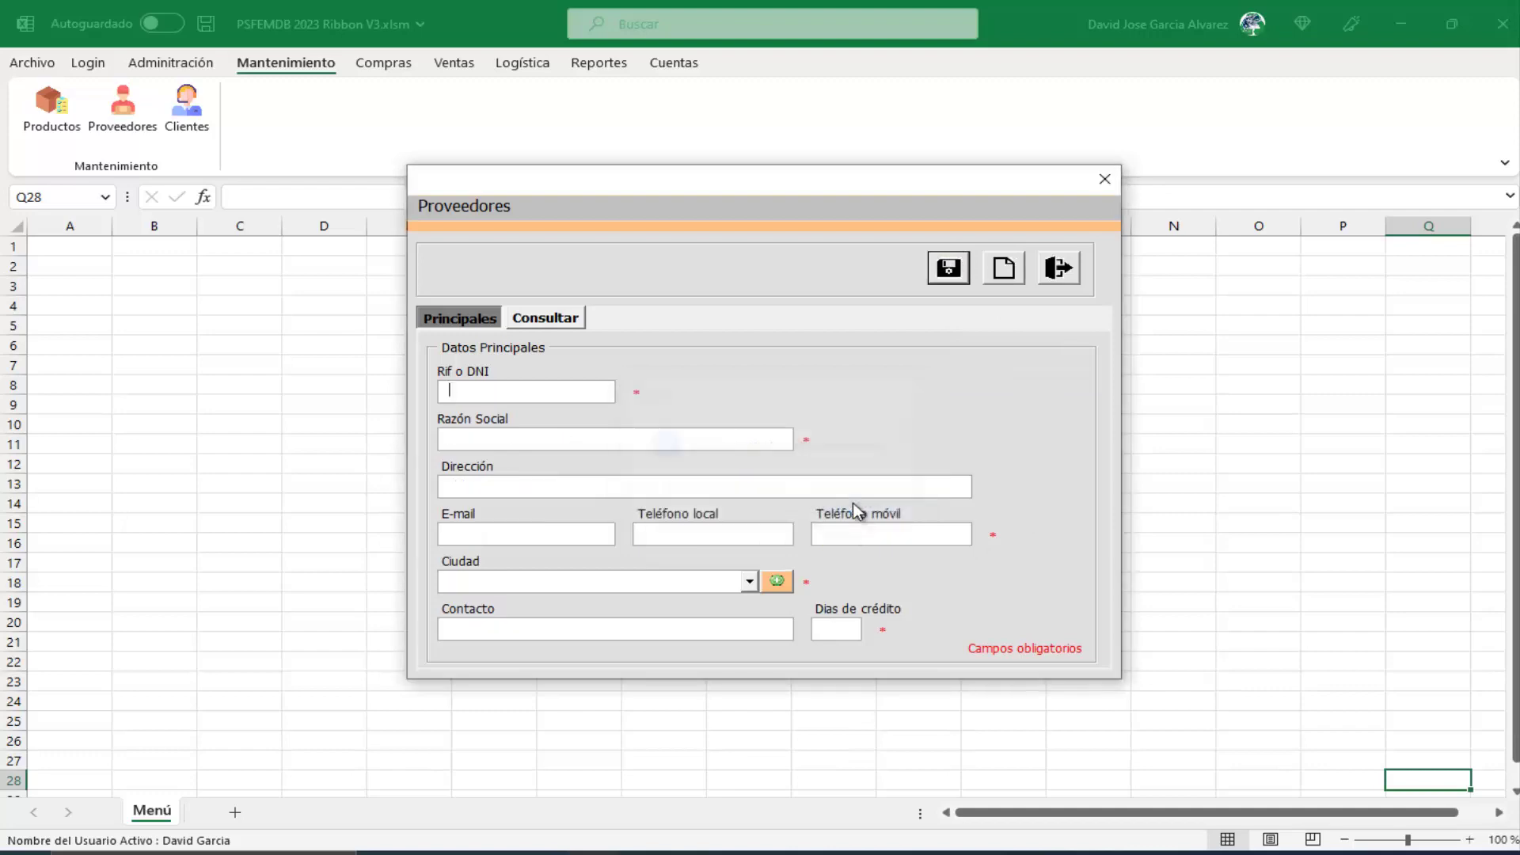
Verify Proveedor numero 3 in the Consultar list, then close the supplier form
{"action": "left_click", "coordinate": [552, 316]}
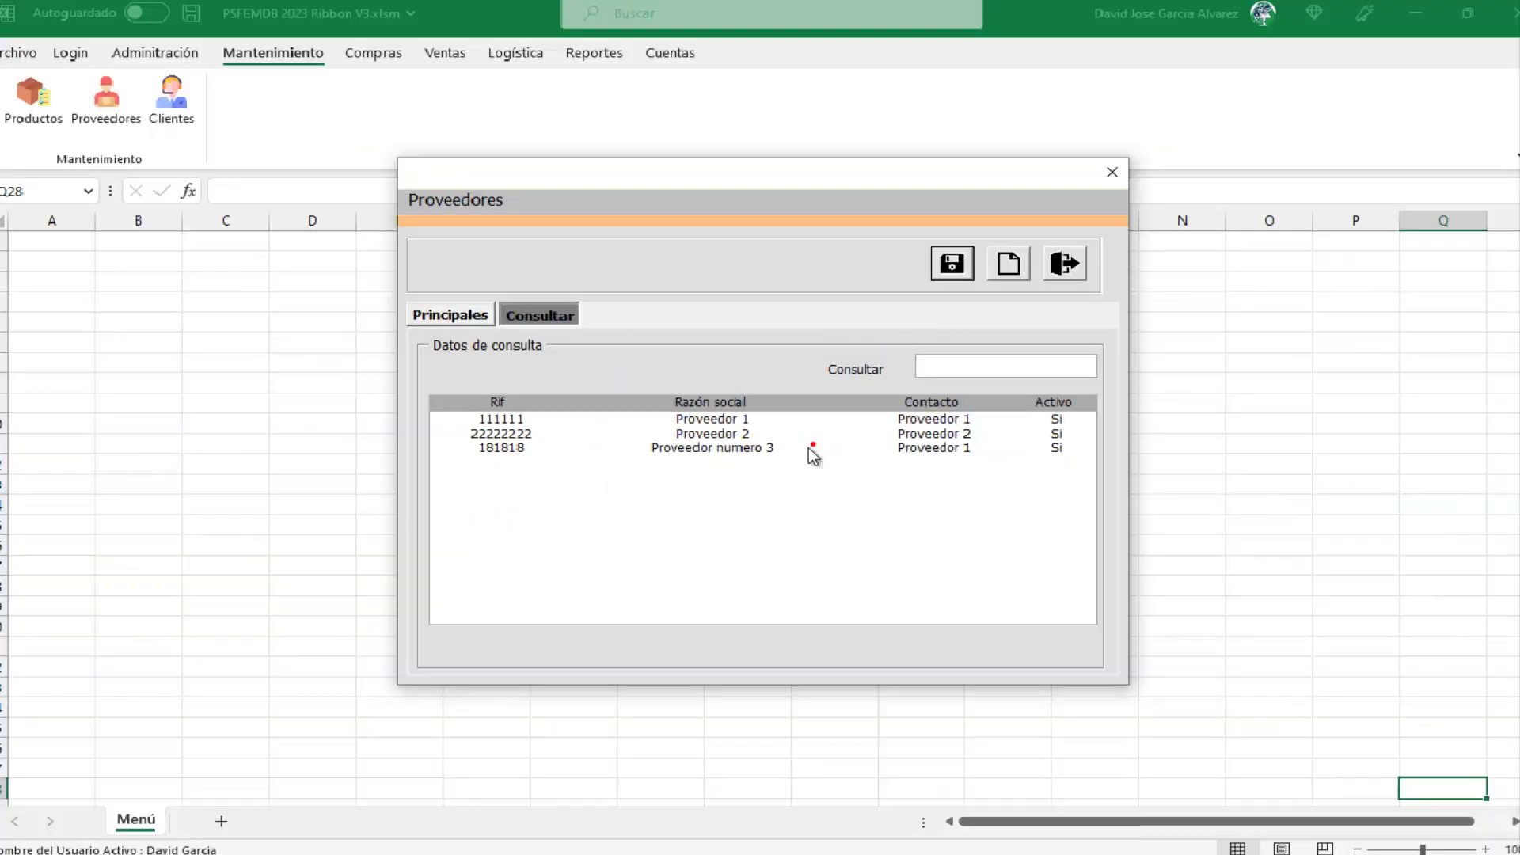
{"action": "double_click", "coordinate": [808, 447]}
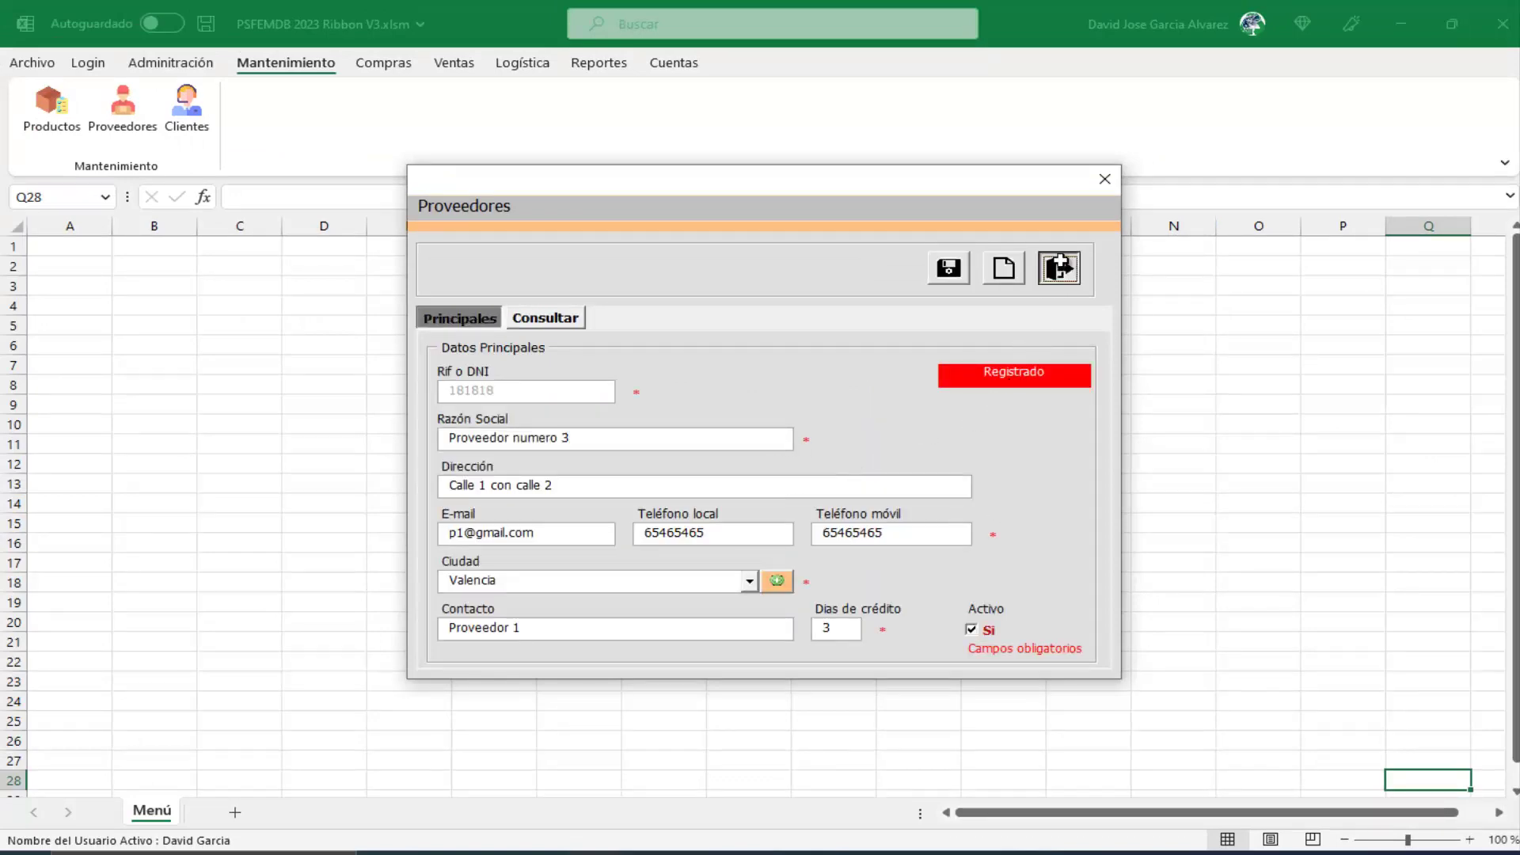
{"action": "left_click", "coordinate": [1058, 268]}
Open the Clientes form and flip between client data entry and the empty search list
{"action": "left_click", "coordinate": [187, 107]}
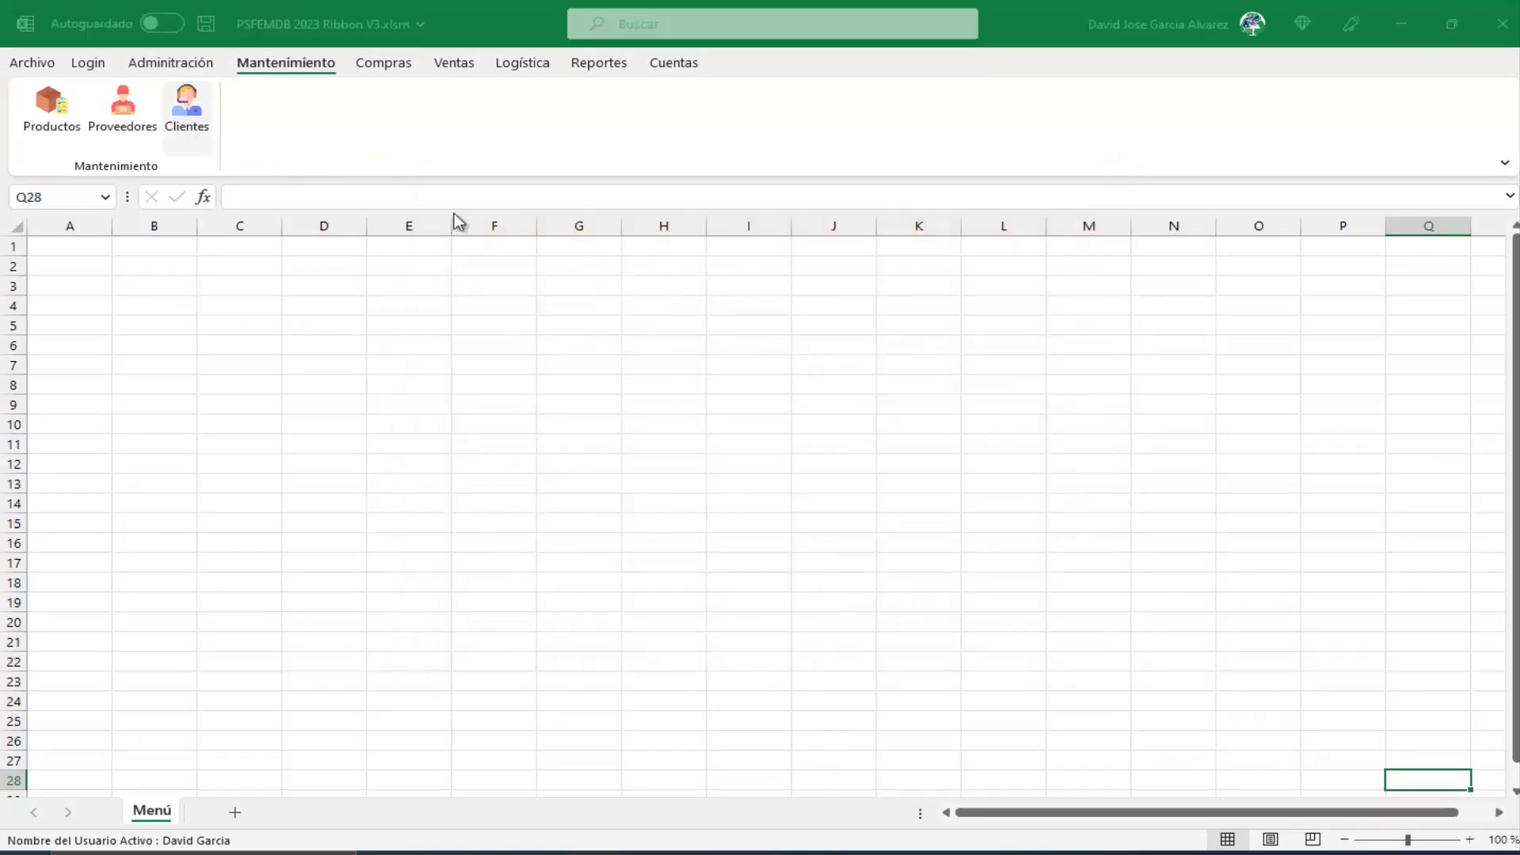
{"action": "left_click", "coordinate": [541, 321]}
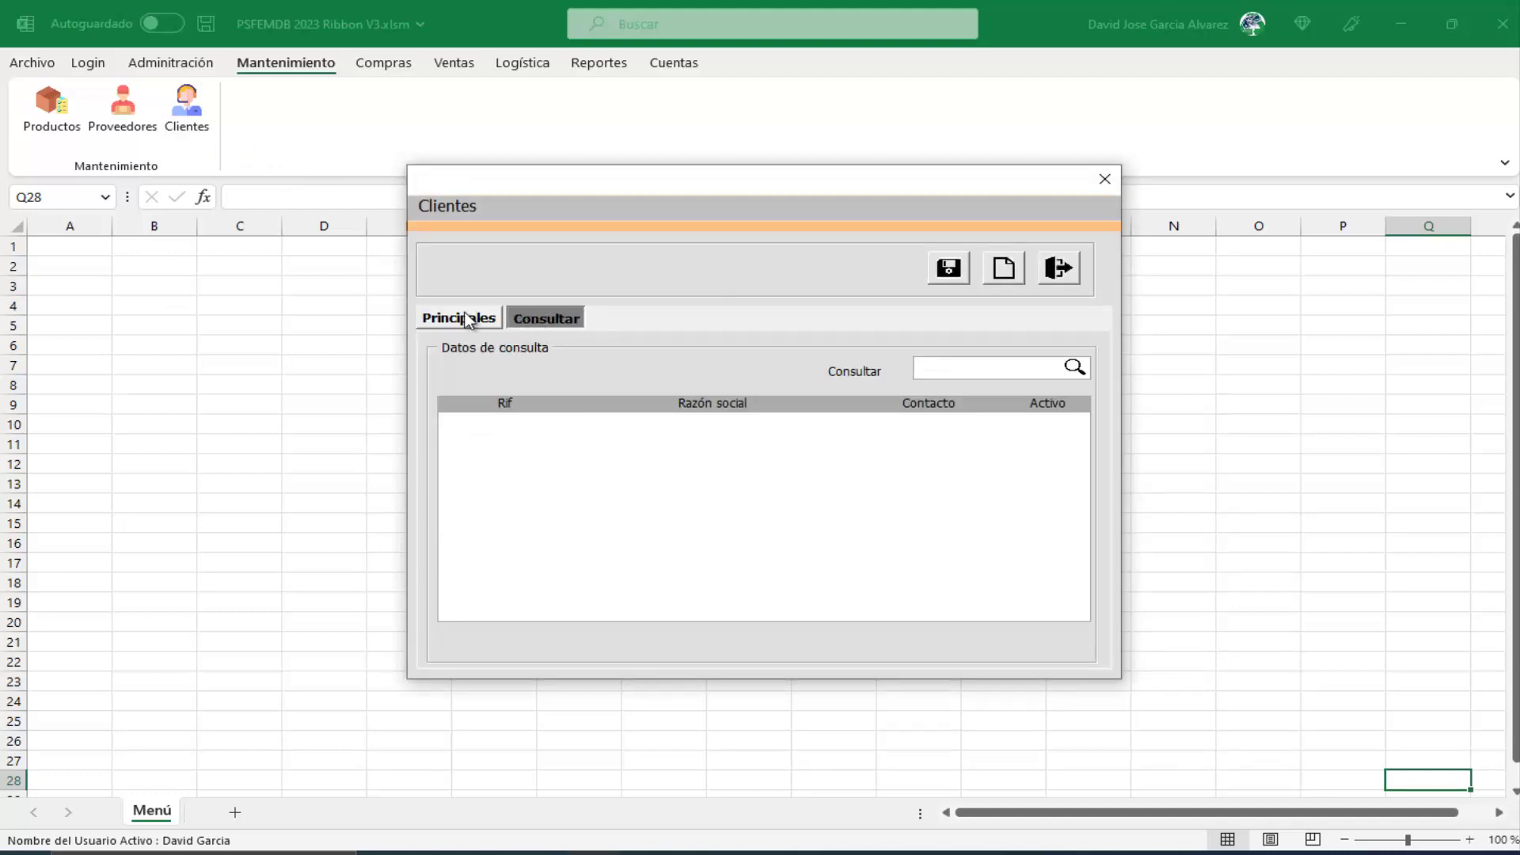
{"action": "left_click", "coordinate": [473, 320]}
{"action": "left_click", "coordinate": [540, 318]}
{"action": "left_click", "coordinate": [477, 320]}
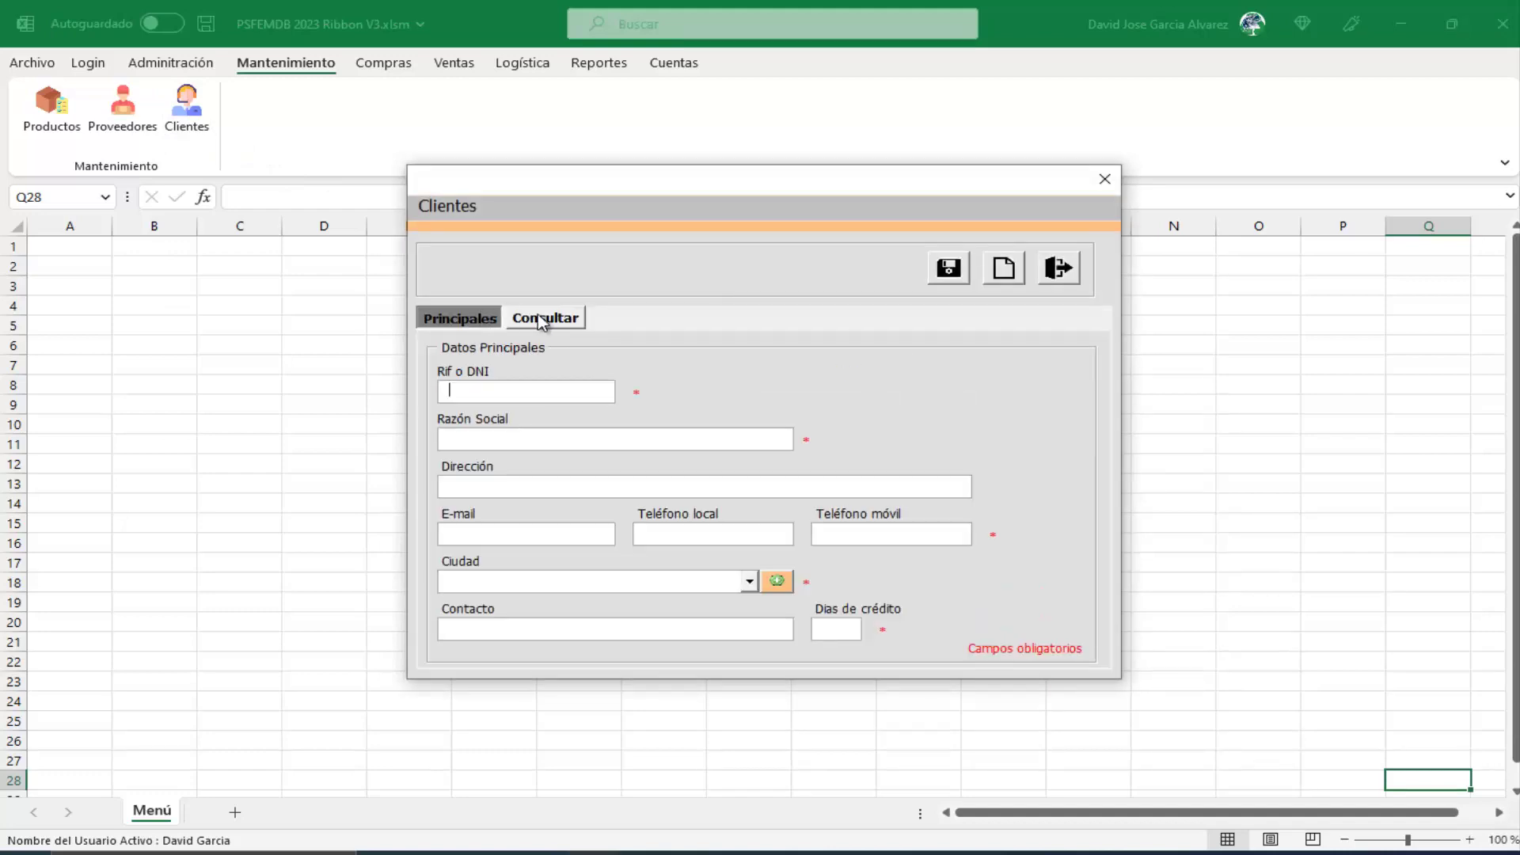
{"action": "left_click", "coordinate": [540, 319]}
{"action": "left_click", "coordinate": [479, 320]}
{"action": "left_click", "coordinate": [534, 321]}
Recheck the empty client list, close the Clientes form, and show the Compras options
{"action": "left_click", "coordinate": [479, 320]}
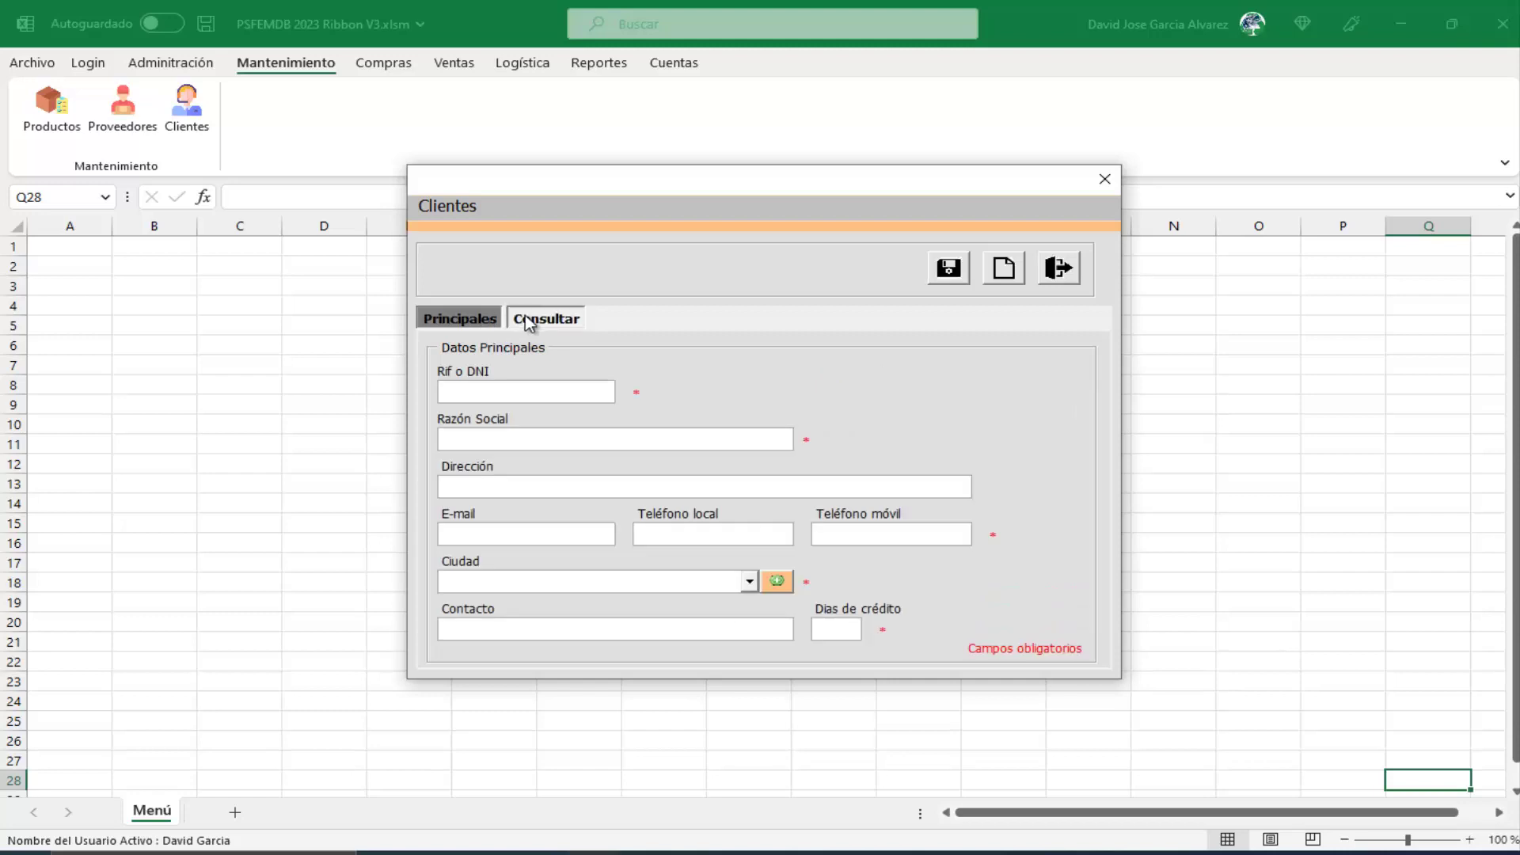
{"action": "left_click", "coordinate": [522, 319]}
{"action": "left_click", "coordinate": [479, 320]}
{"action": "left_click", "coordinate": [523, 319]}
{"action": "left_click", "coordinate": [467, 316]}
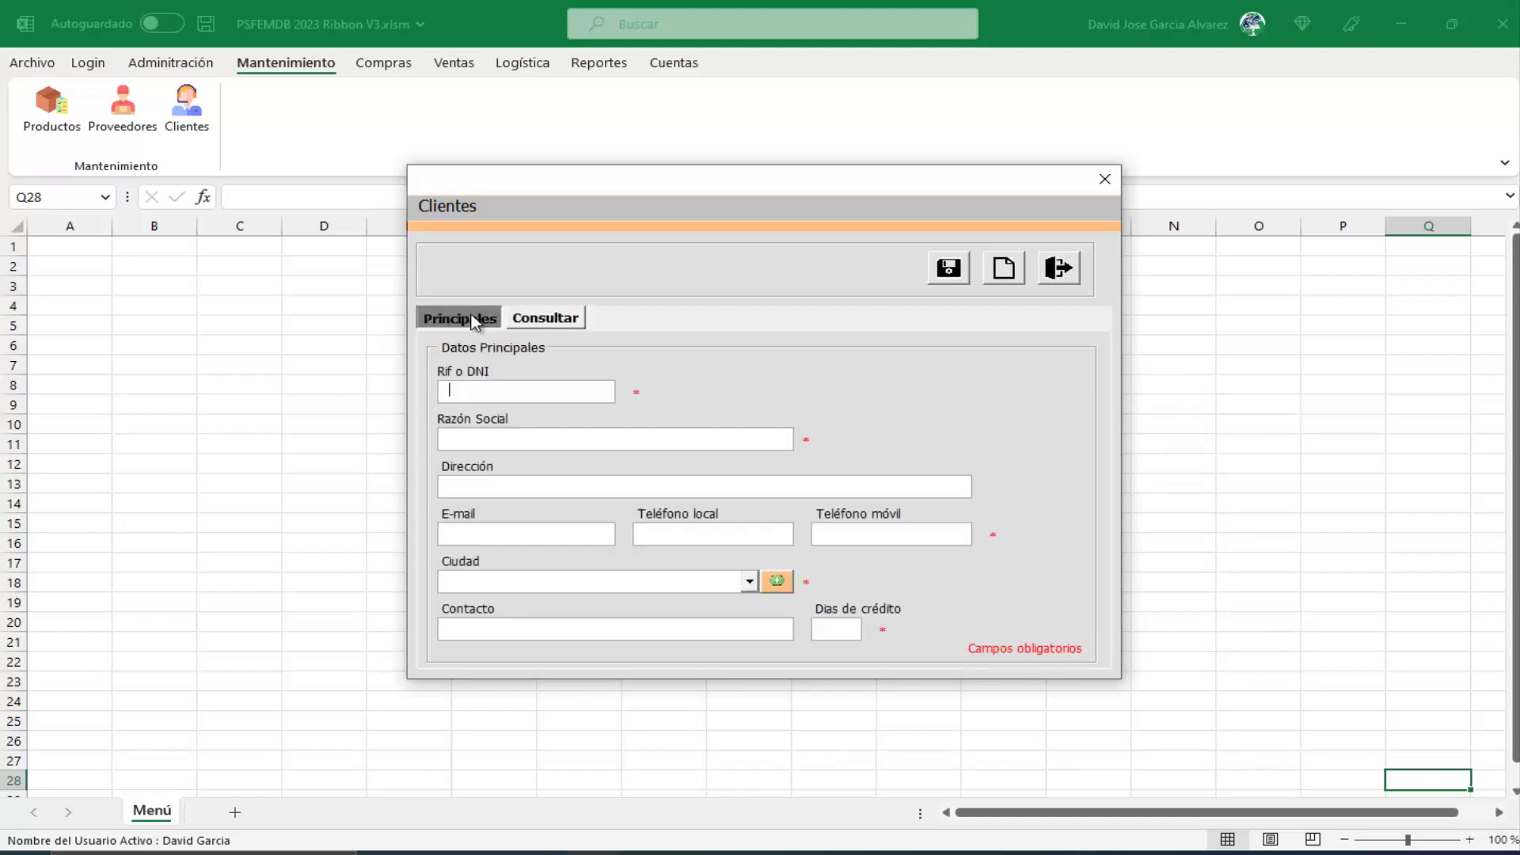
{"action": "left_click", "coordinate": [541, 318]}
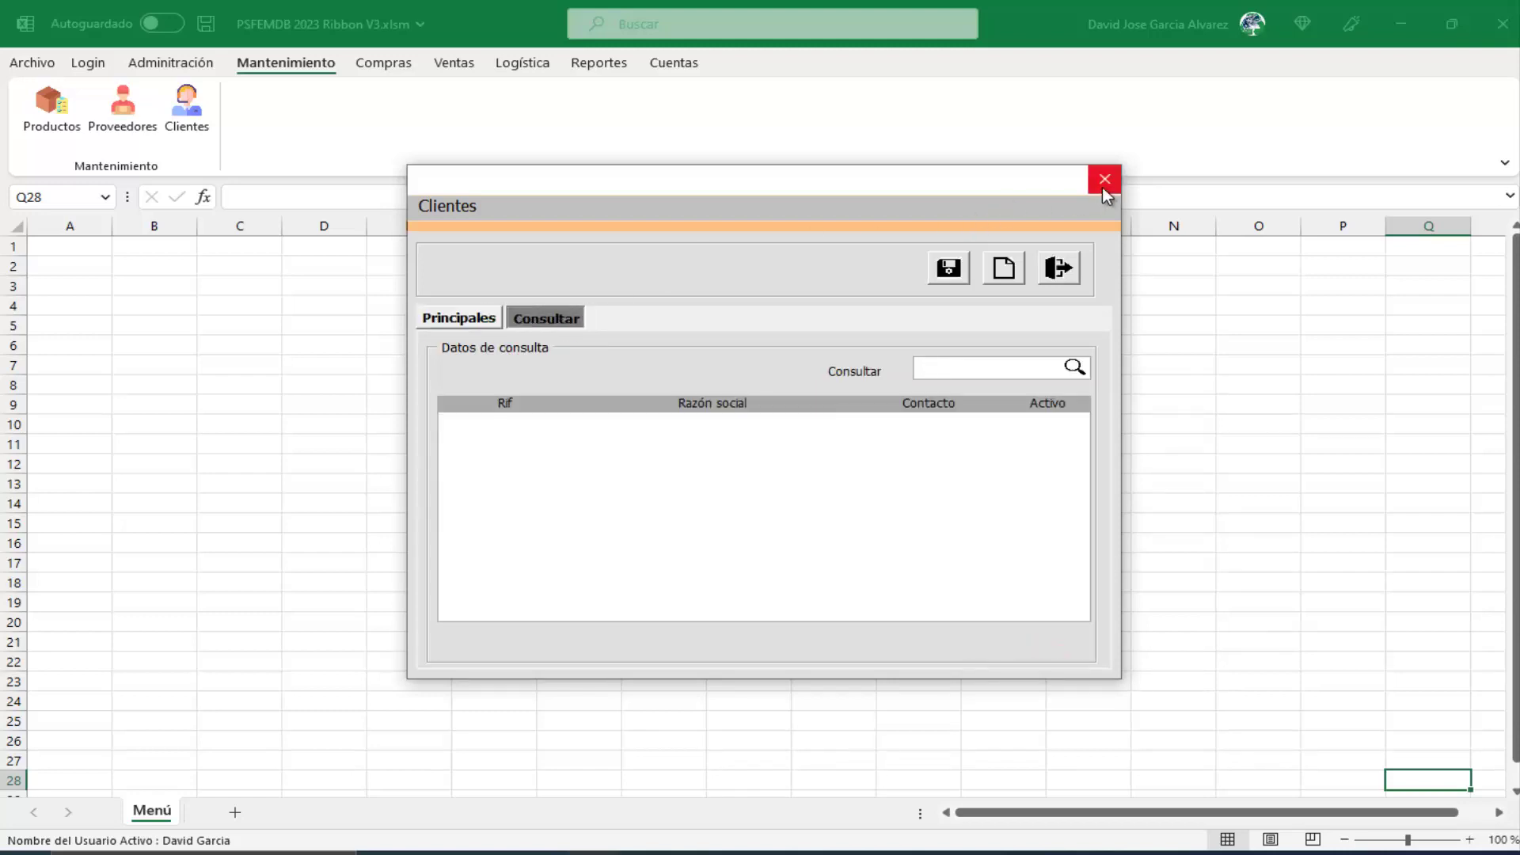
{"action": "left_click", "coordinate": [1106, 180]}
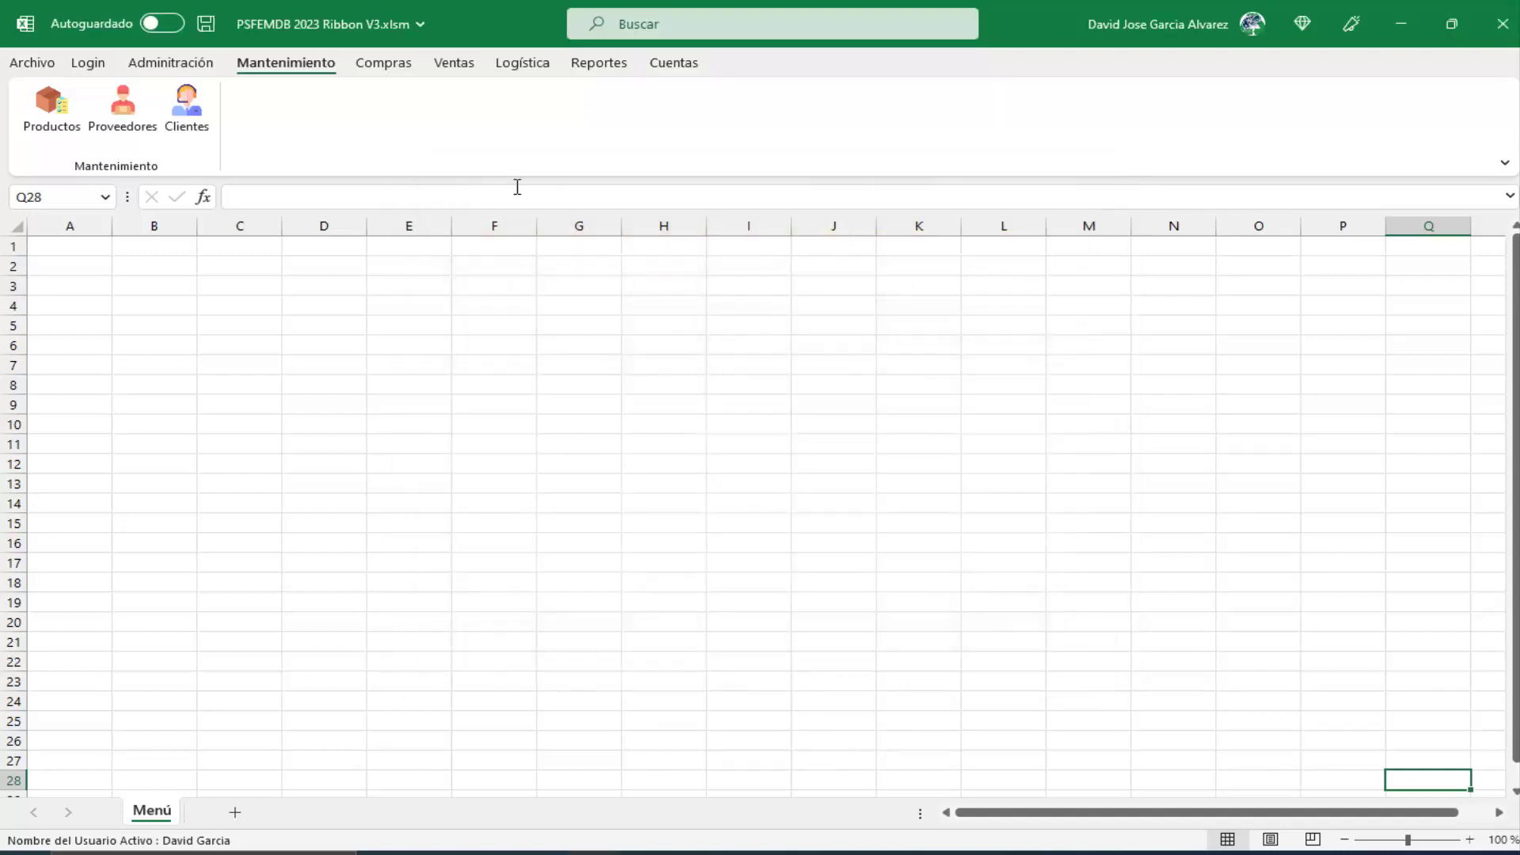
{"action": "left_click", "coordinate": [396, 70]}
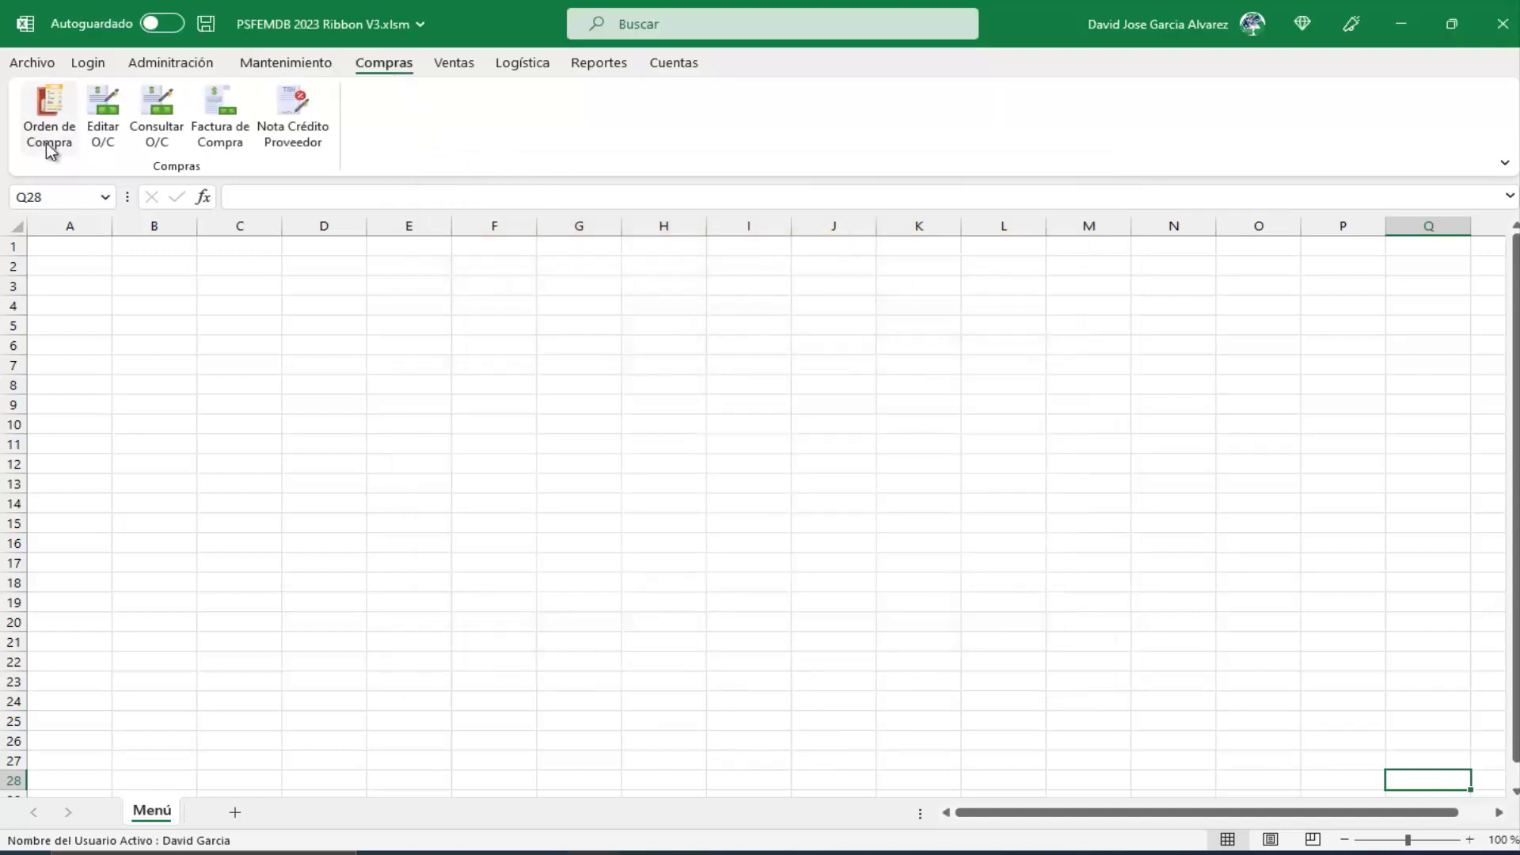
Start a new purchase order for supplier Proveedor numero 3
{"action": "left_click", "coordinate": [53, 136]}
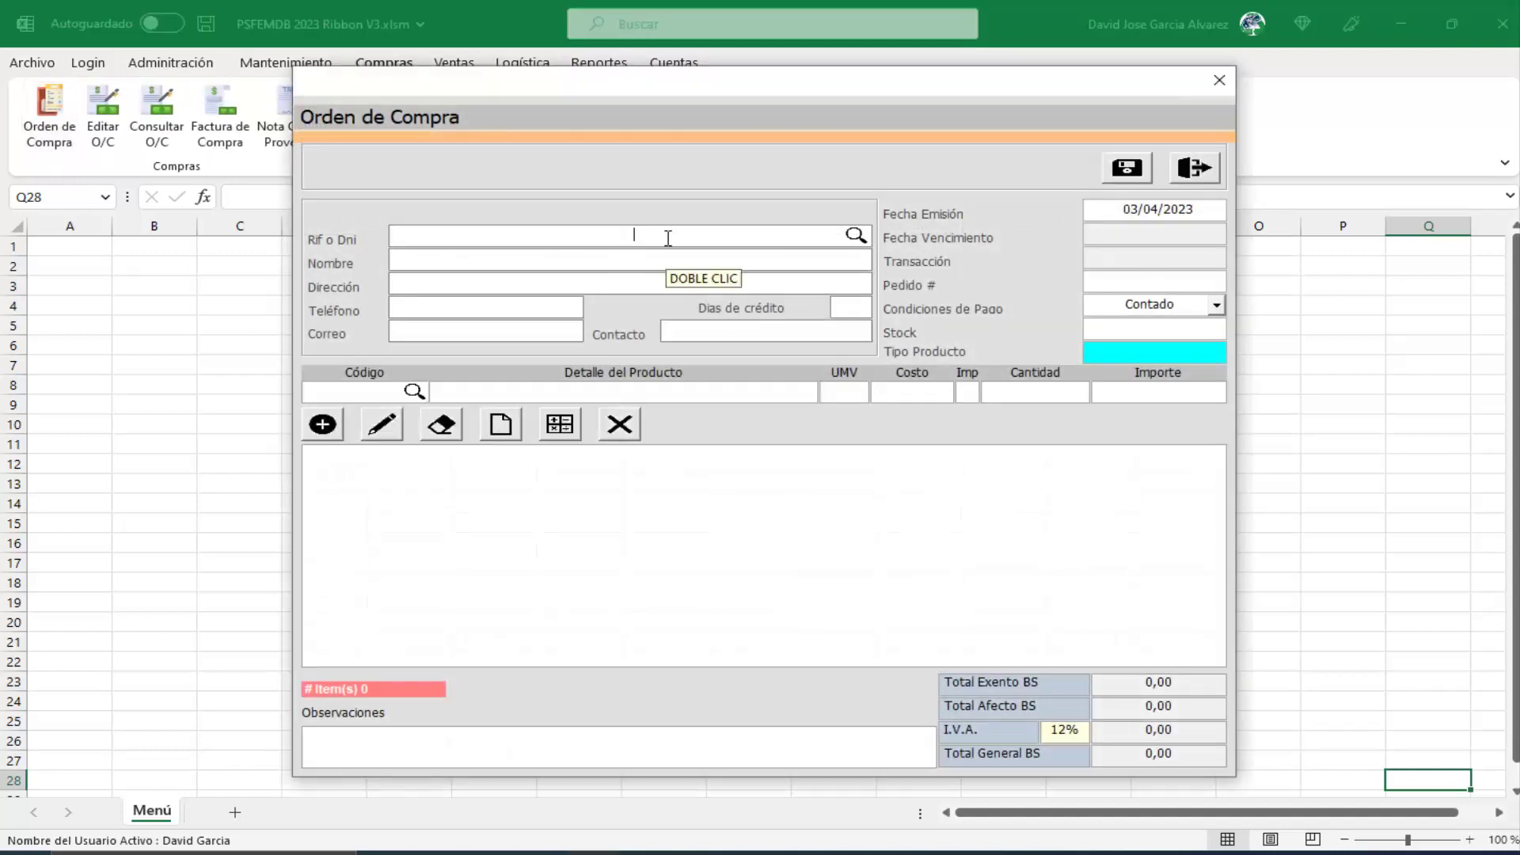
{"action": "double_click", "coordinate": [668, 238]}
{"action": "key", "text": "Down"}
{"action": "key", "text": "Down"}
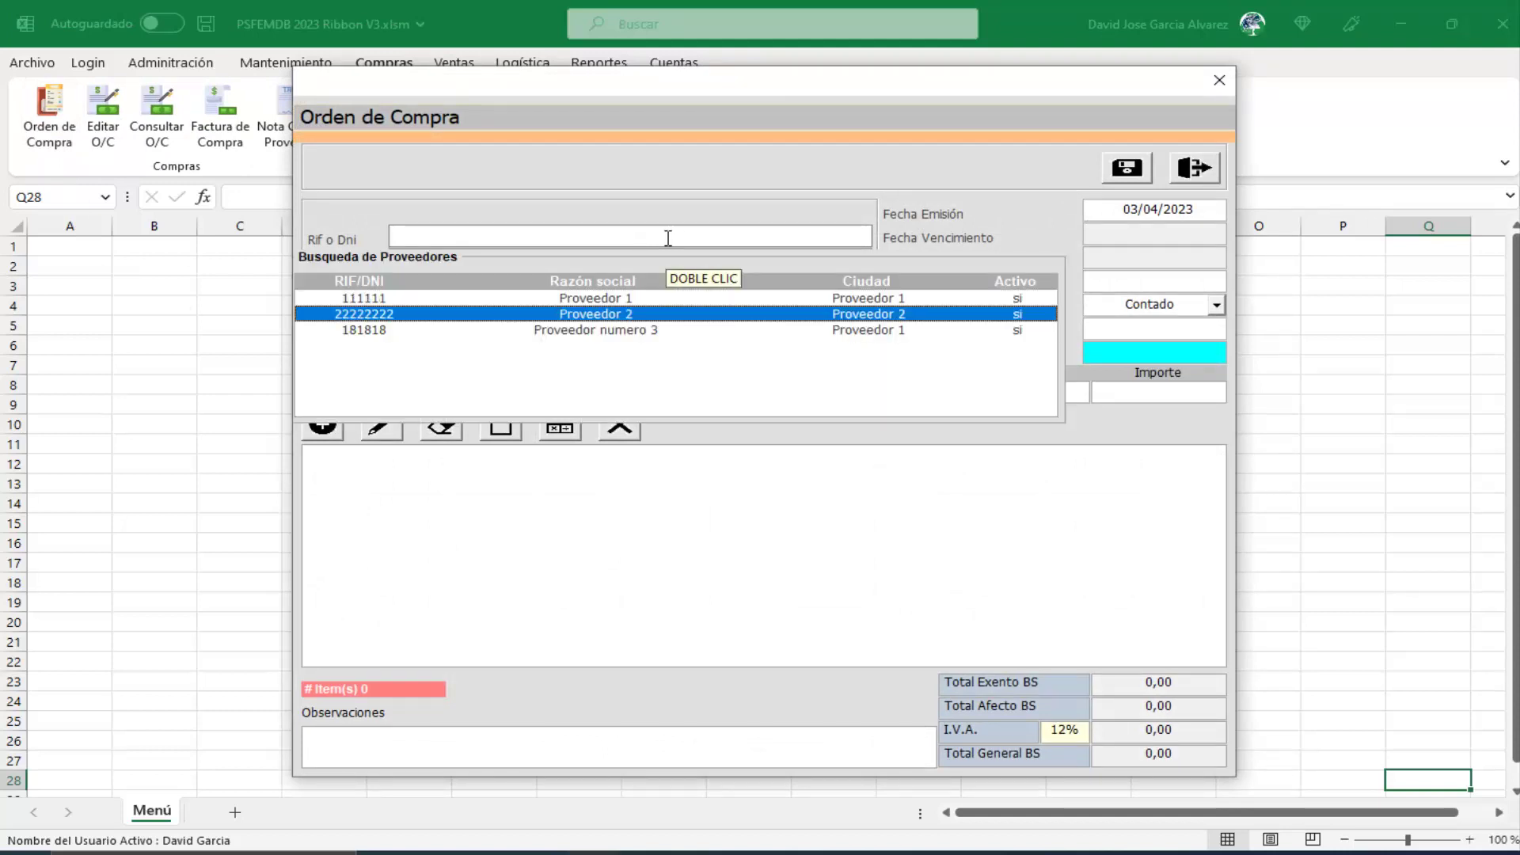
{"action": "key", "text": "Down"}
{"action": "key", "text": "Return"}
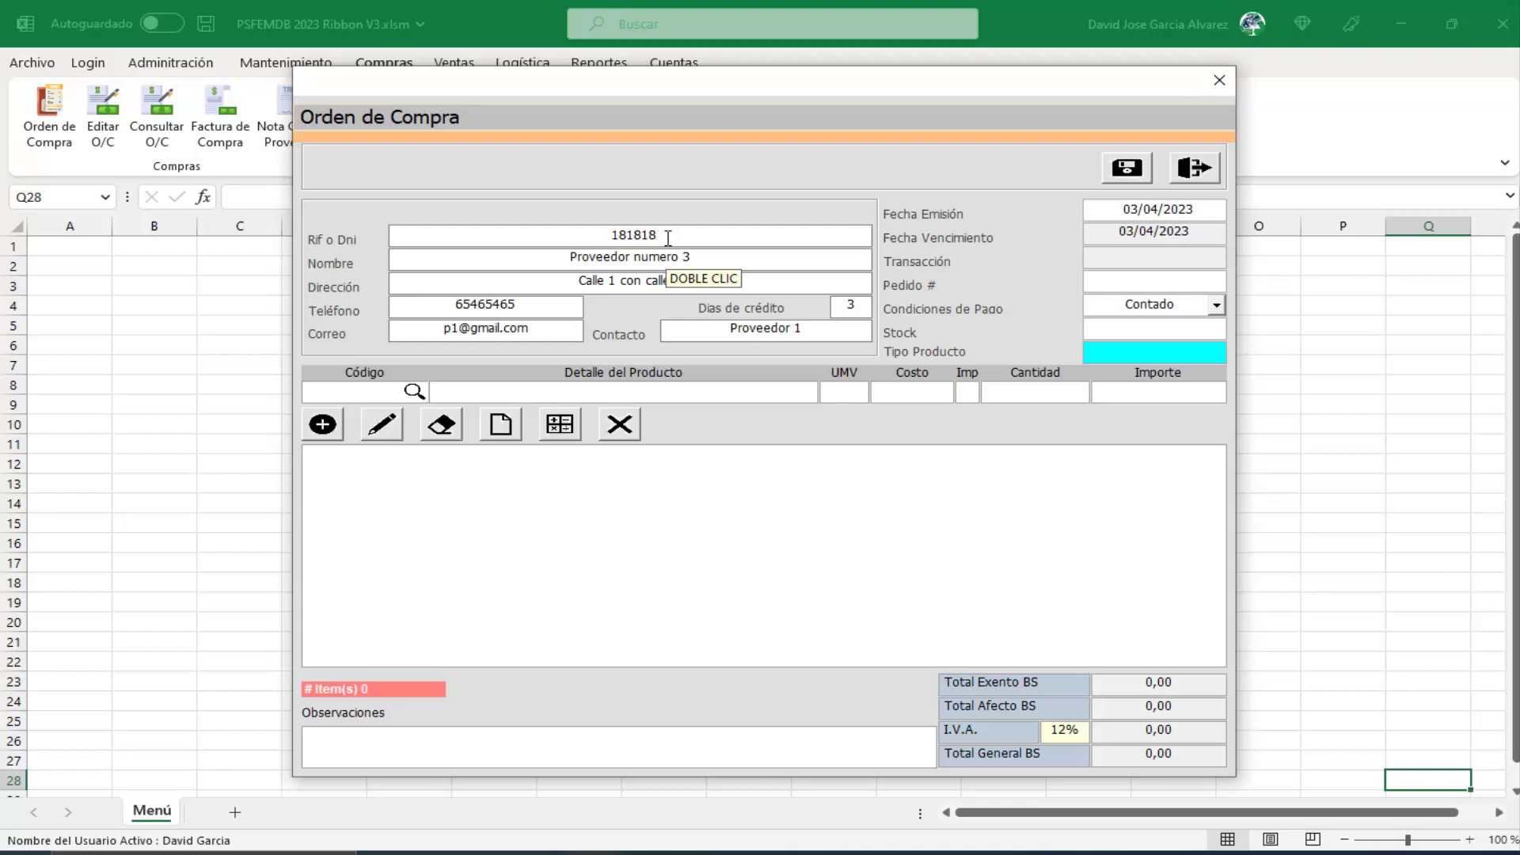
Add Codigo1 with quantity 1.200 and Codigo3 with quantity 3.600 to the order
{"action": "key", "text": "Return"}
{"action": "key", "text": "Down"}
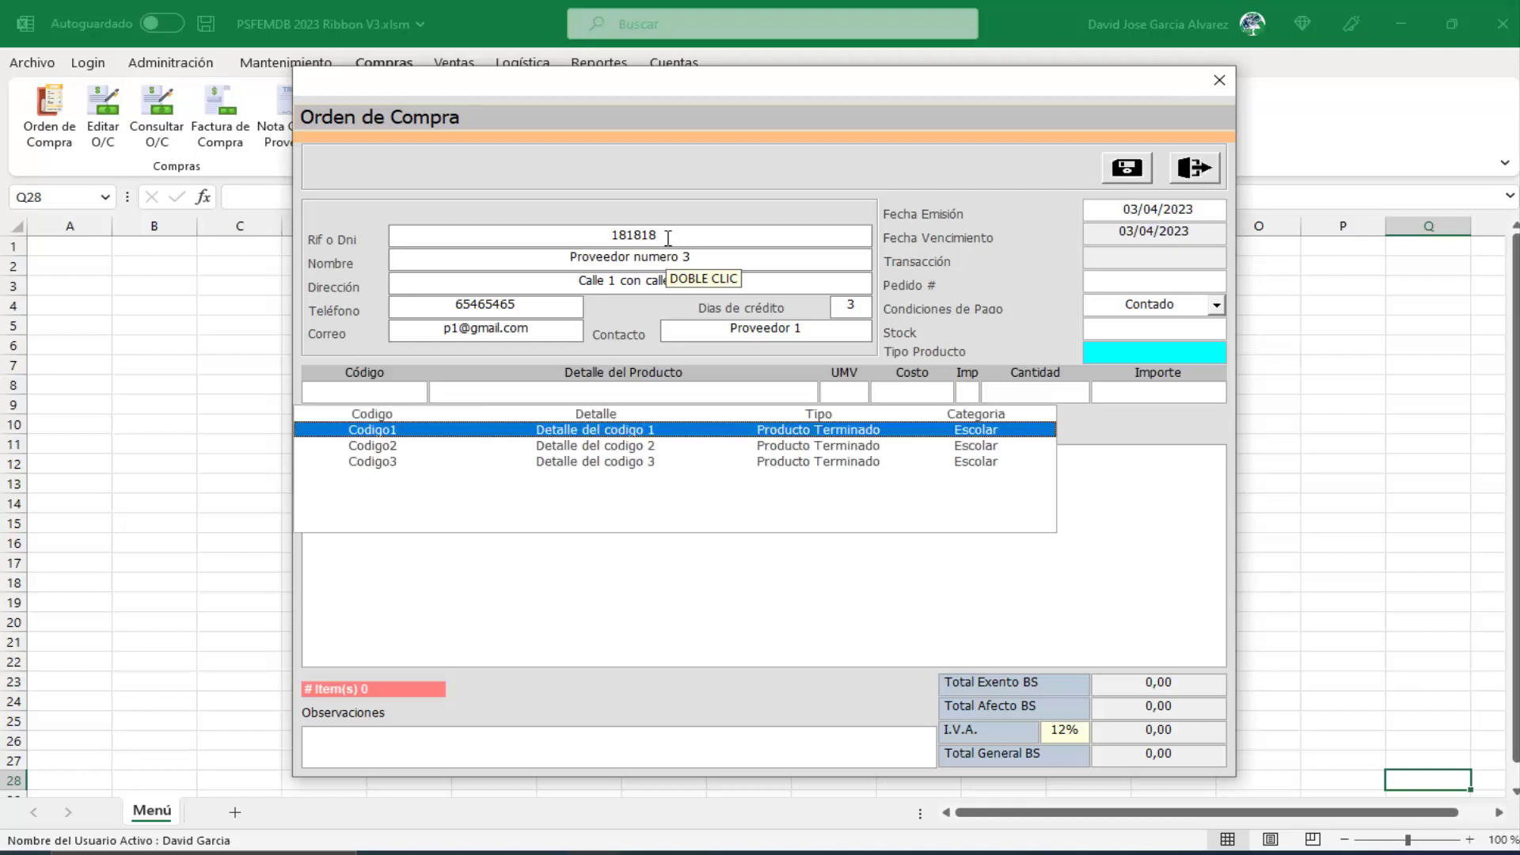
{"action": "key", "text": "Return"}
{"action": "key", "text": "Return"}
{"action": "key", "text": "Return"}
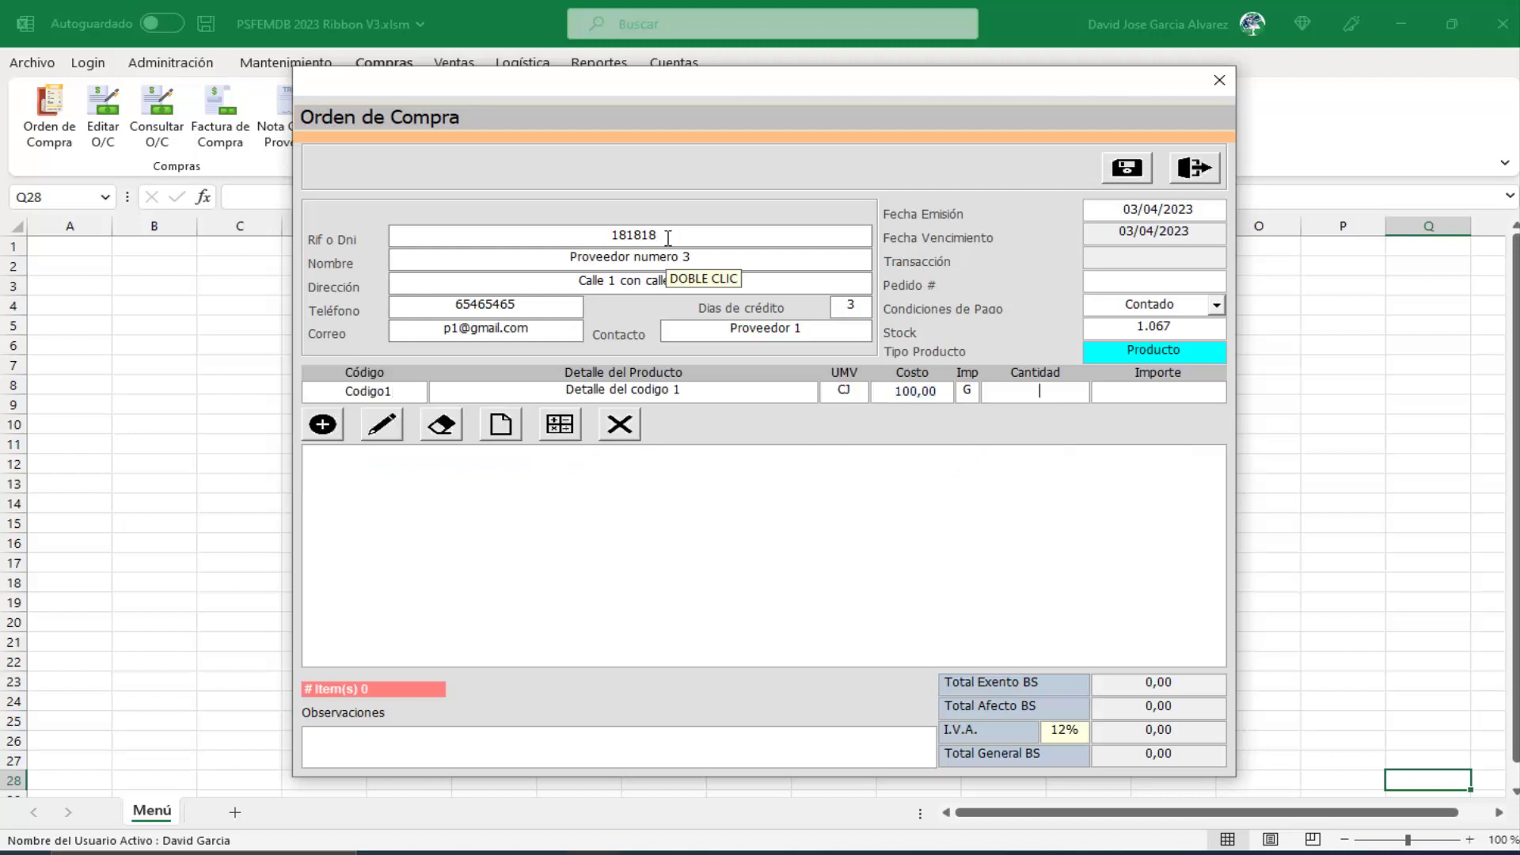
{"action": "type", "text": "1200"}
{"action": "key", "text": "Return"}
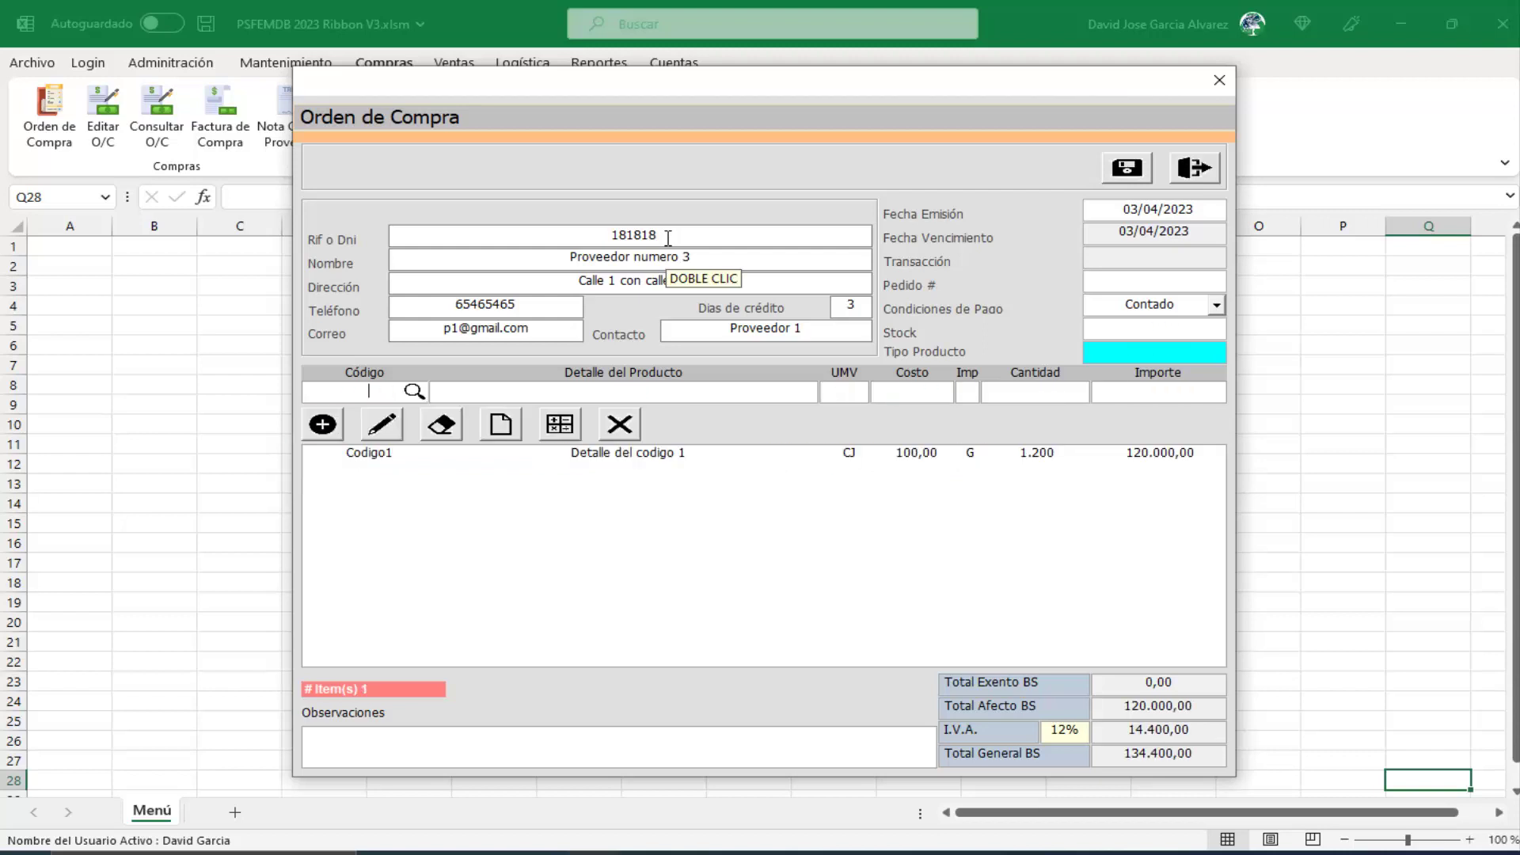
{"action": "key", "text": "Return"}
{"action": "key", "text": "Down"}
{"action": "key", "text": "Down"}
{"action": "key", "text": "Down"}
{"action": "key", "text": "Return"}
{"action": "key", "text": "Return"}
{"action": "key", "text": "Return"}
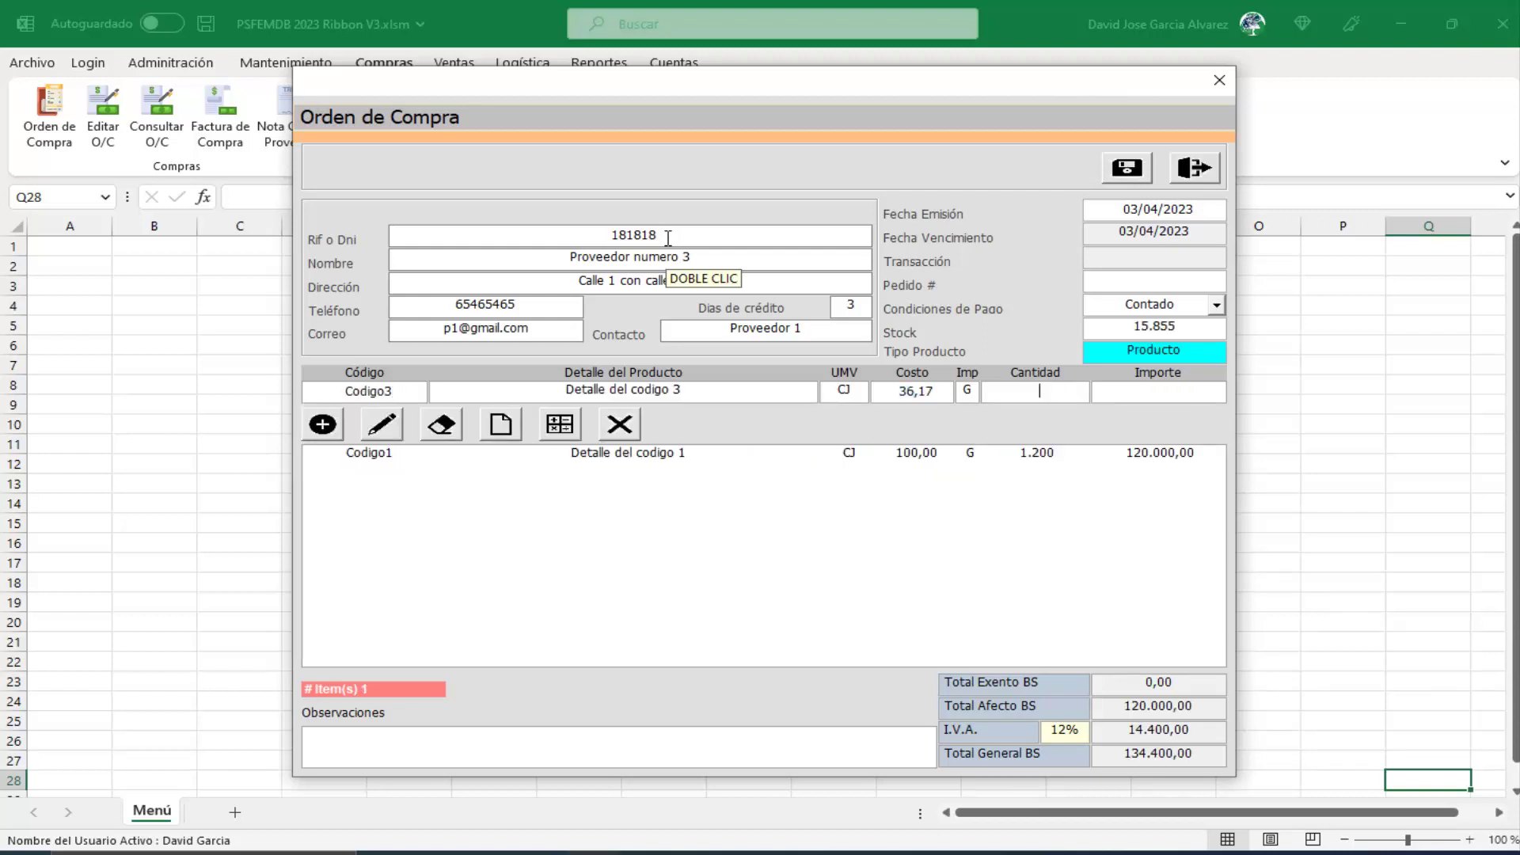
{"action": "type", "text": "3600"}
{"action": "key", "text": "Return"}
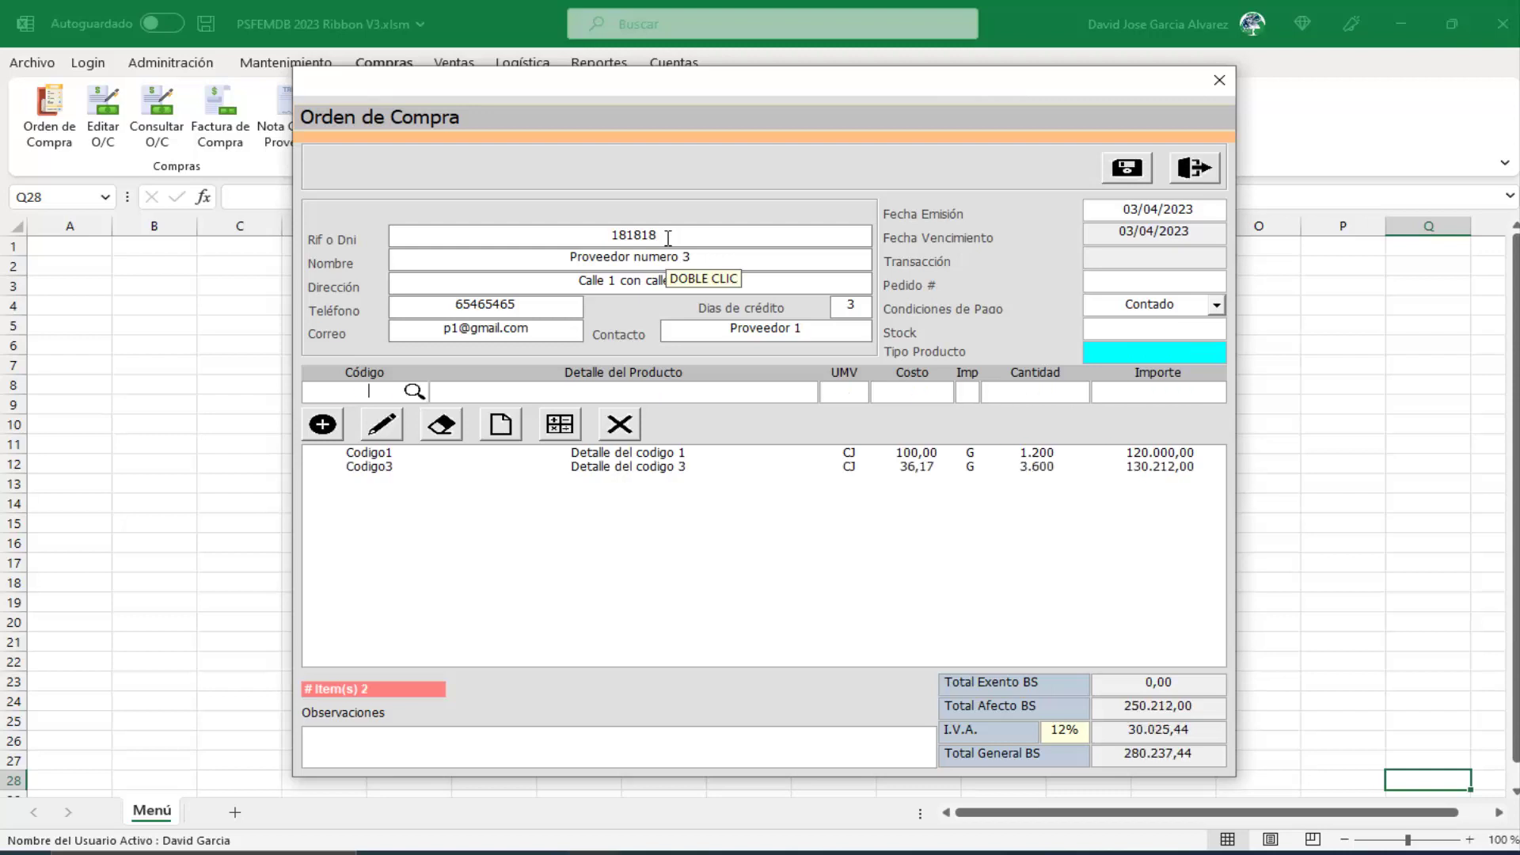
Add Codigo2 with quantity 1.600 to the order
{"action": "key", "text": "Return"}
{"action": "key", "text": "Down"}
{"action": "key", "text": "Return"}
{"action": "key", "text": "Return"}
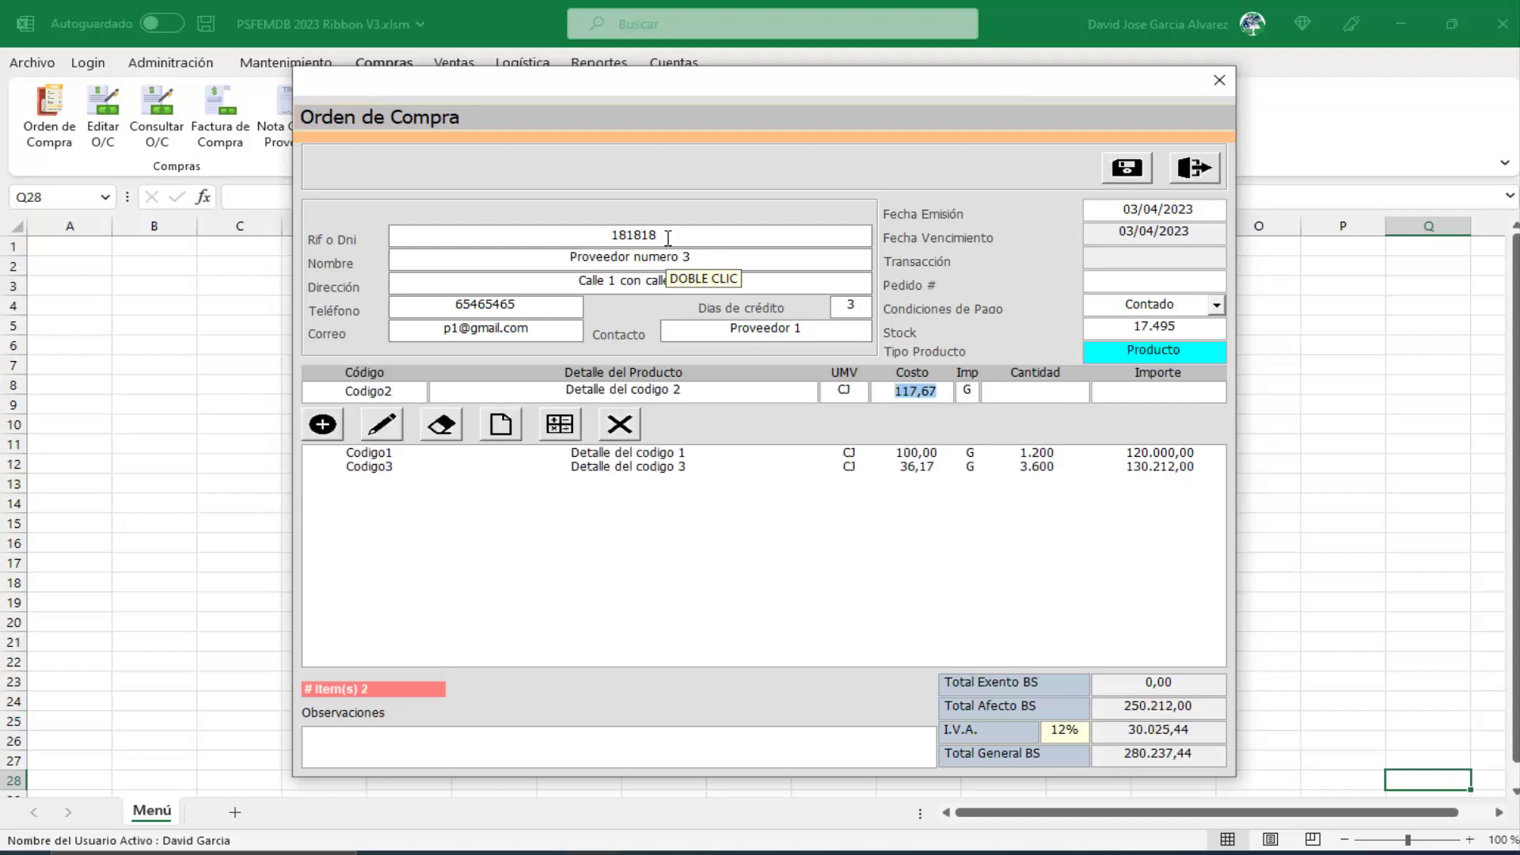
{"action": "key", "text": "Return"}
{"action": "type", "text": "1600"}
{"action": "key", "text": "Return"}
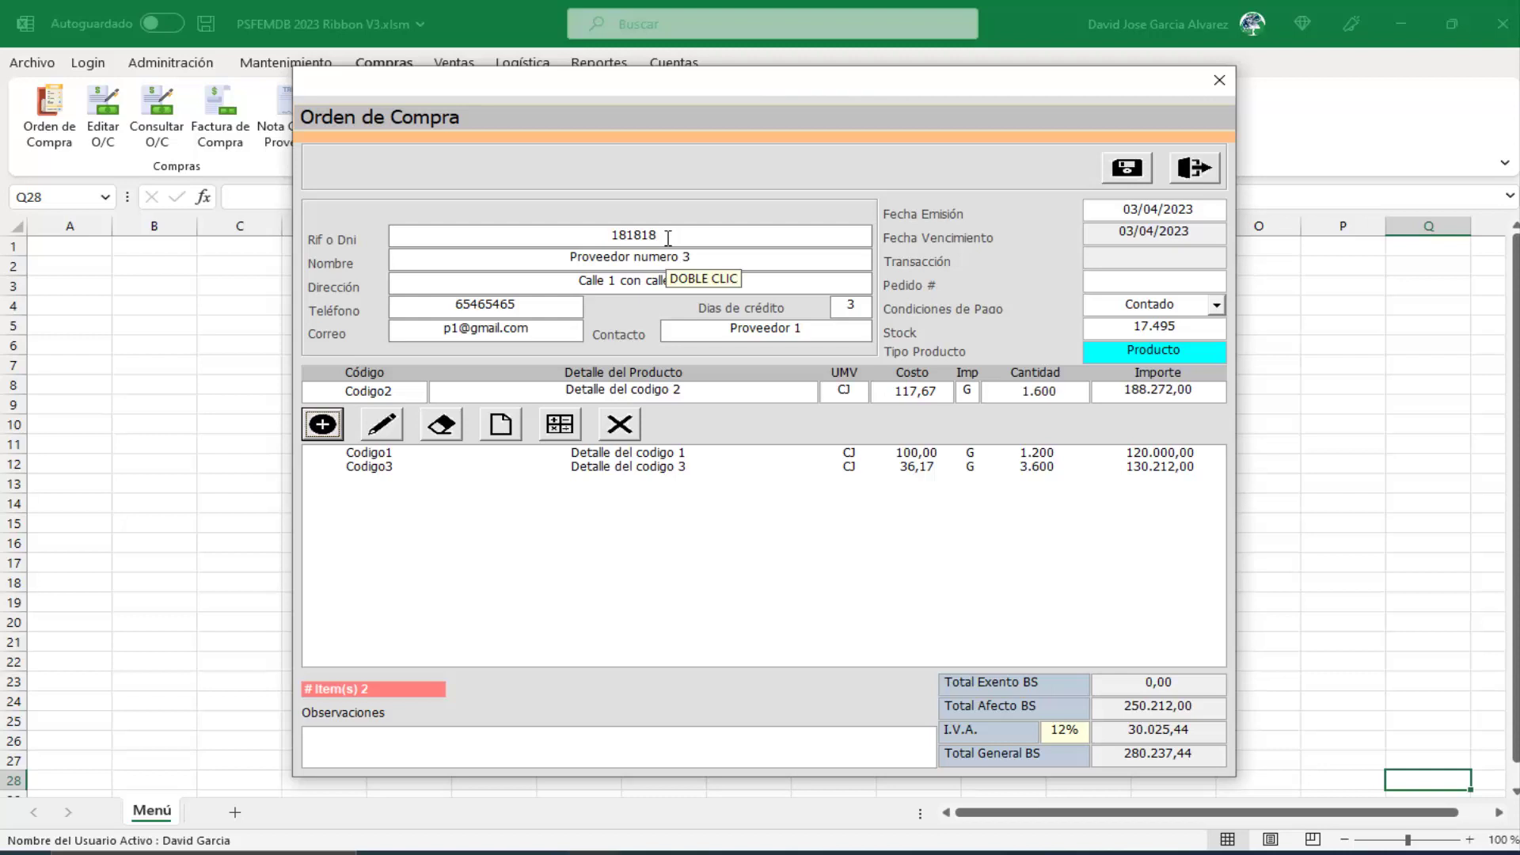
{"action": "key", "text": "Return"}
Try adding Codigo1 again, dismiss the Repetido! duplicate warning, and clear the rejected row
{"action": "key", "text": "Down"}
{"action": "key", "text": "Down"}
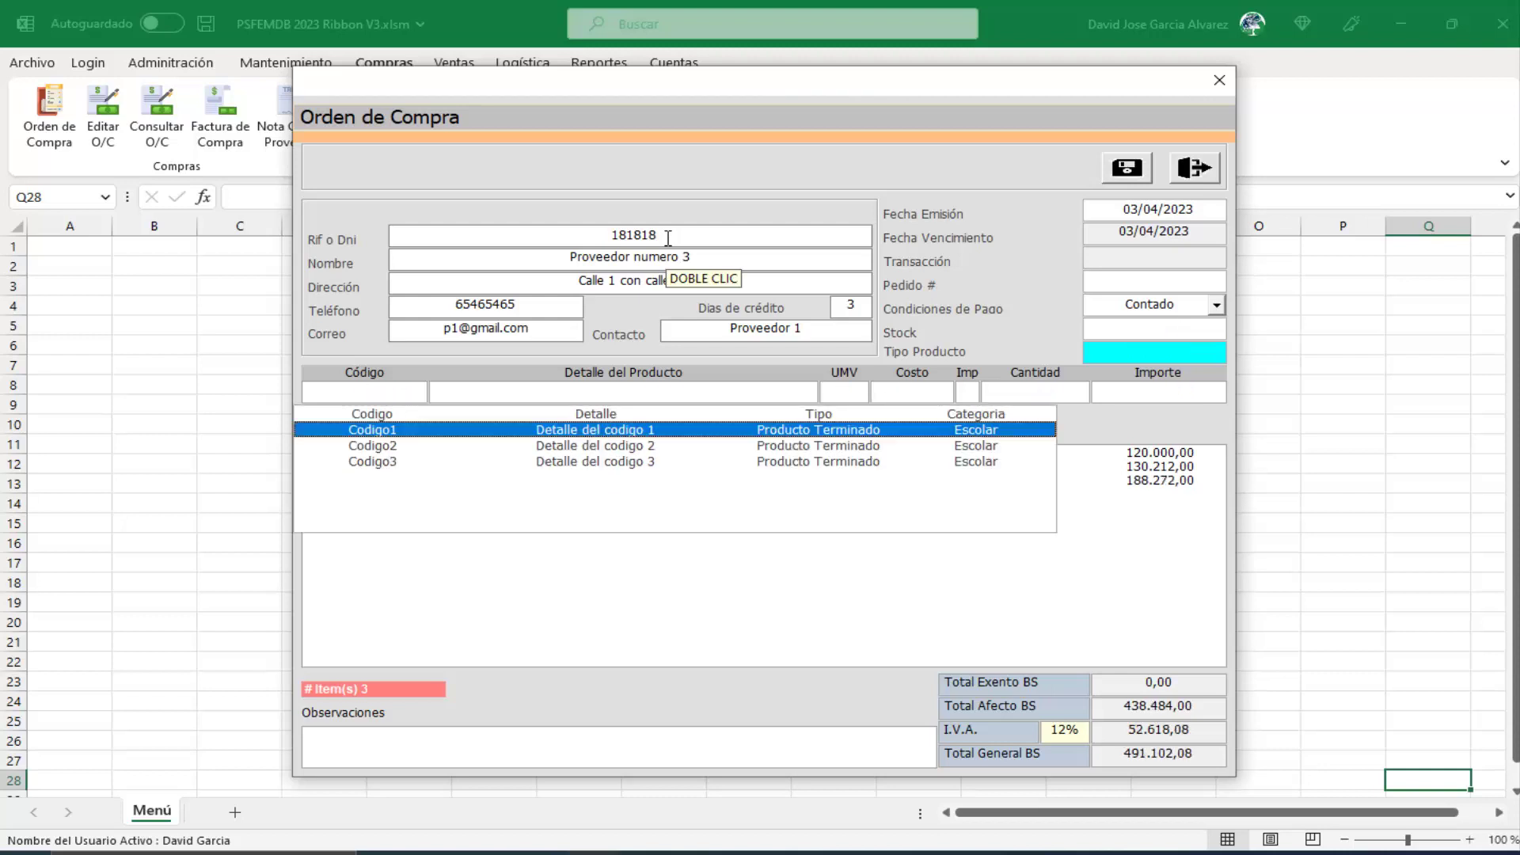
{"action": "key", "text": "Return"}
{"action": "type", "text": "1600"}
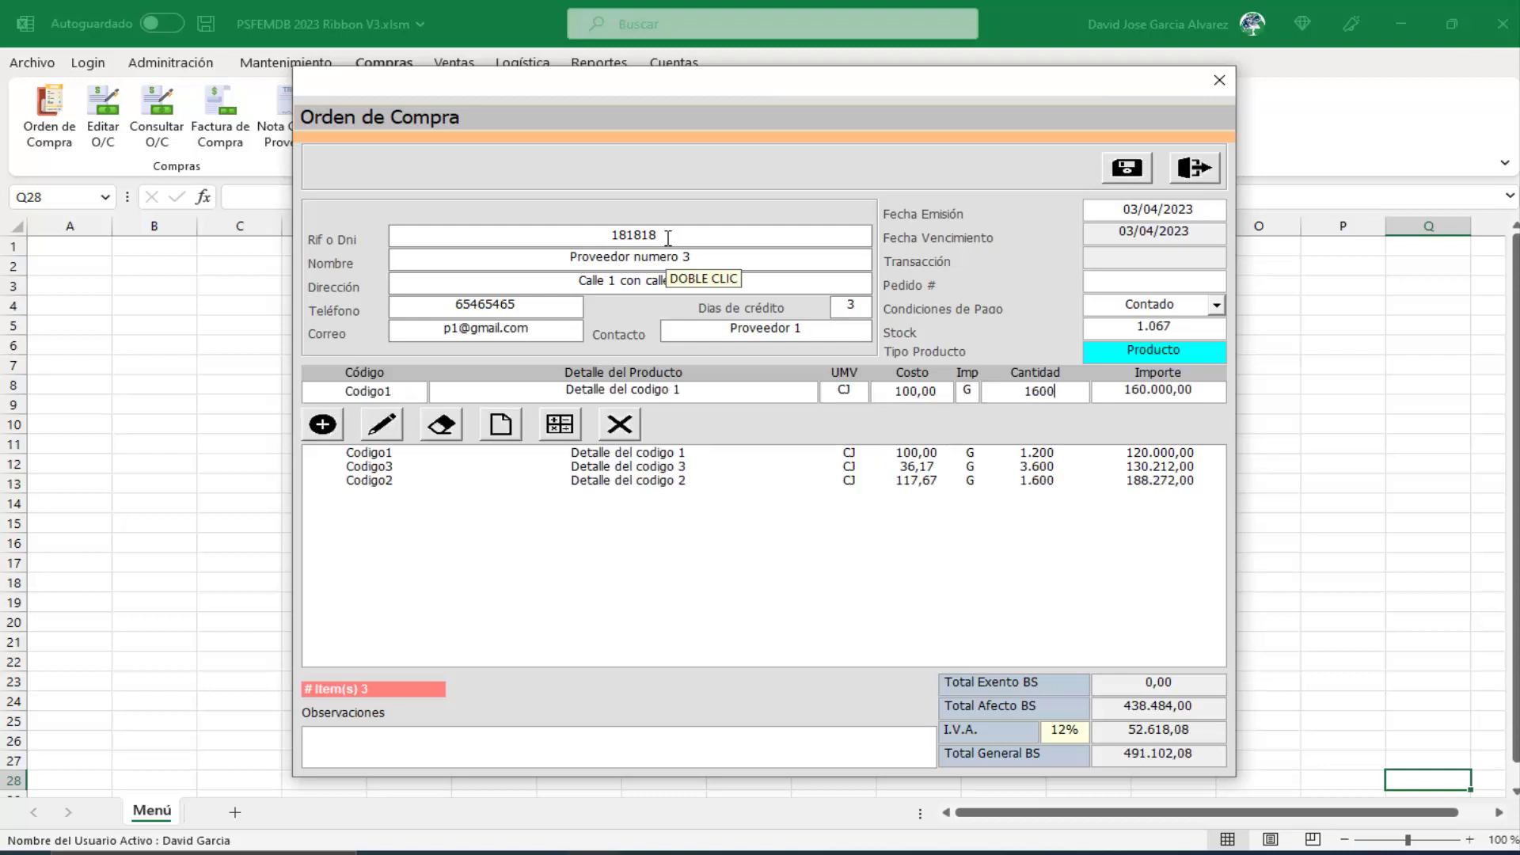
{"action": "key", "text": "Return"}
{"action": "key", "text": "Return"}
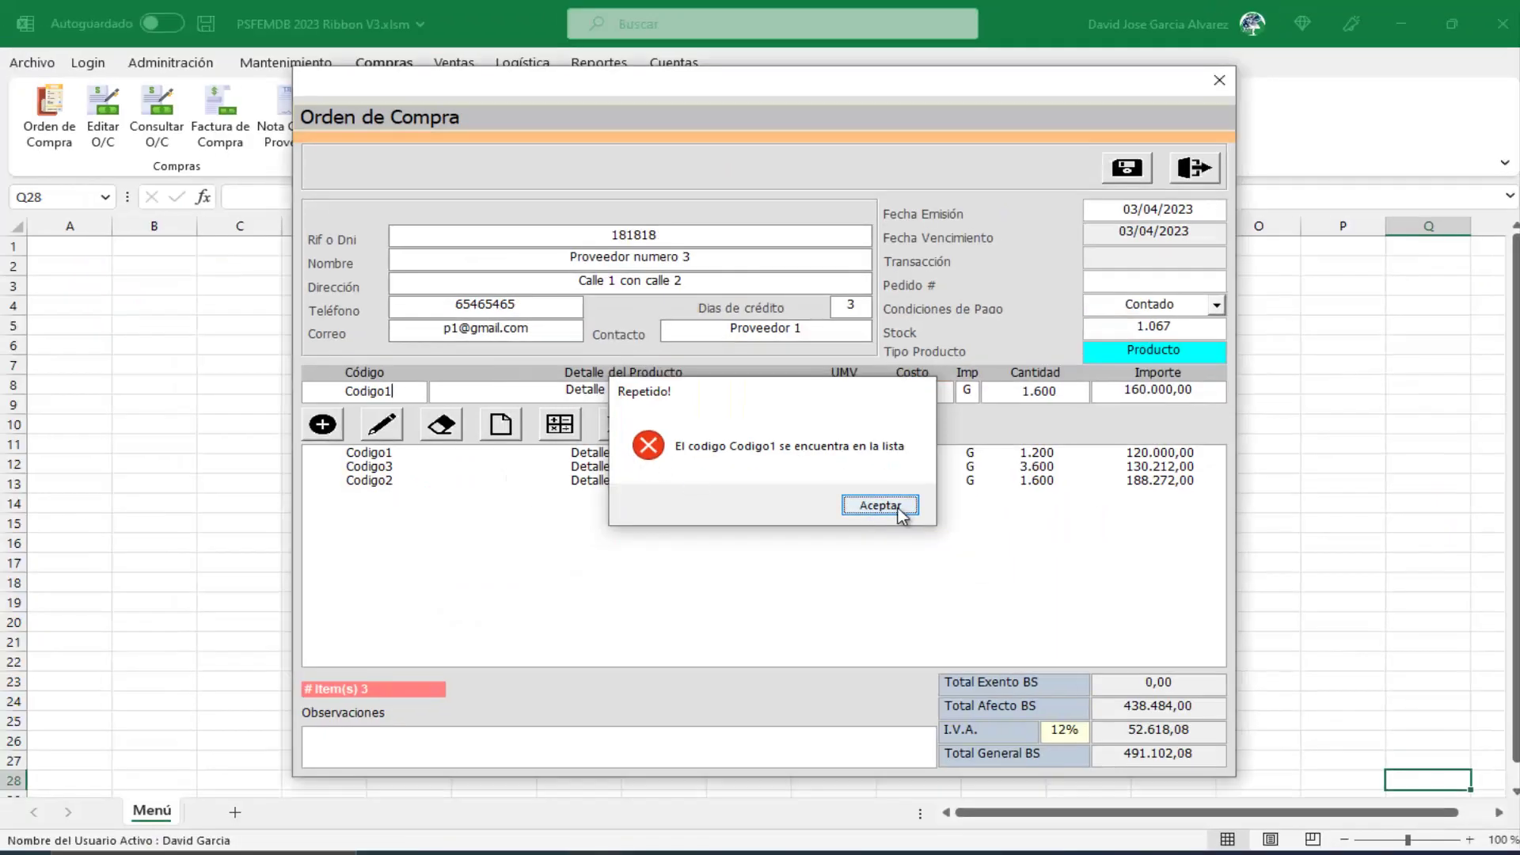
{"action": "left_click", "coordinate": [882, 508]}
{"action": "left_click", "coordinate": [568, 430]}
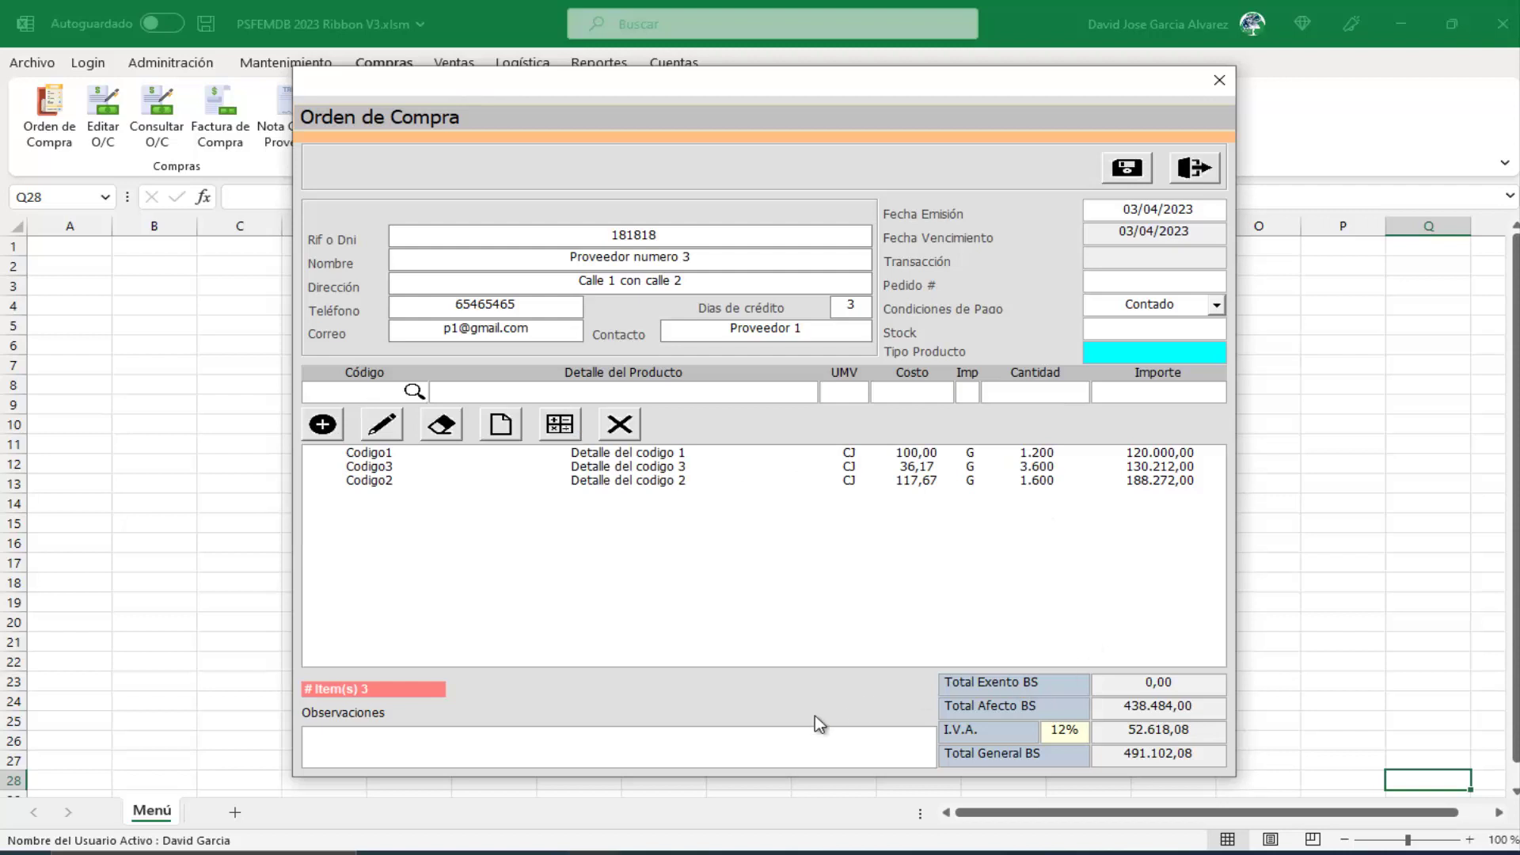
Enter the observation Prueba and fill in the order number
{"action": "type", "text": "rueb"}
{"action": "type", "text": "a"}
{"action": "left_click", "coordinate": [1188, 280]}
{"action": "type", "text": "6546546"}
Set the payment terms to Crédito, due 06/04/2023
{"action": "left_click", "coordinate": [1218, 307]}
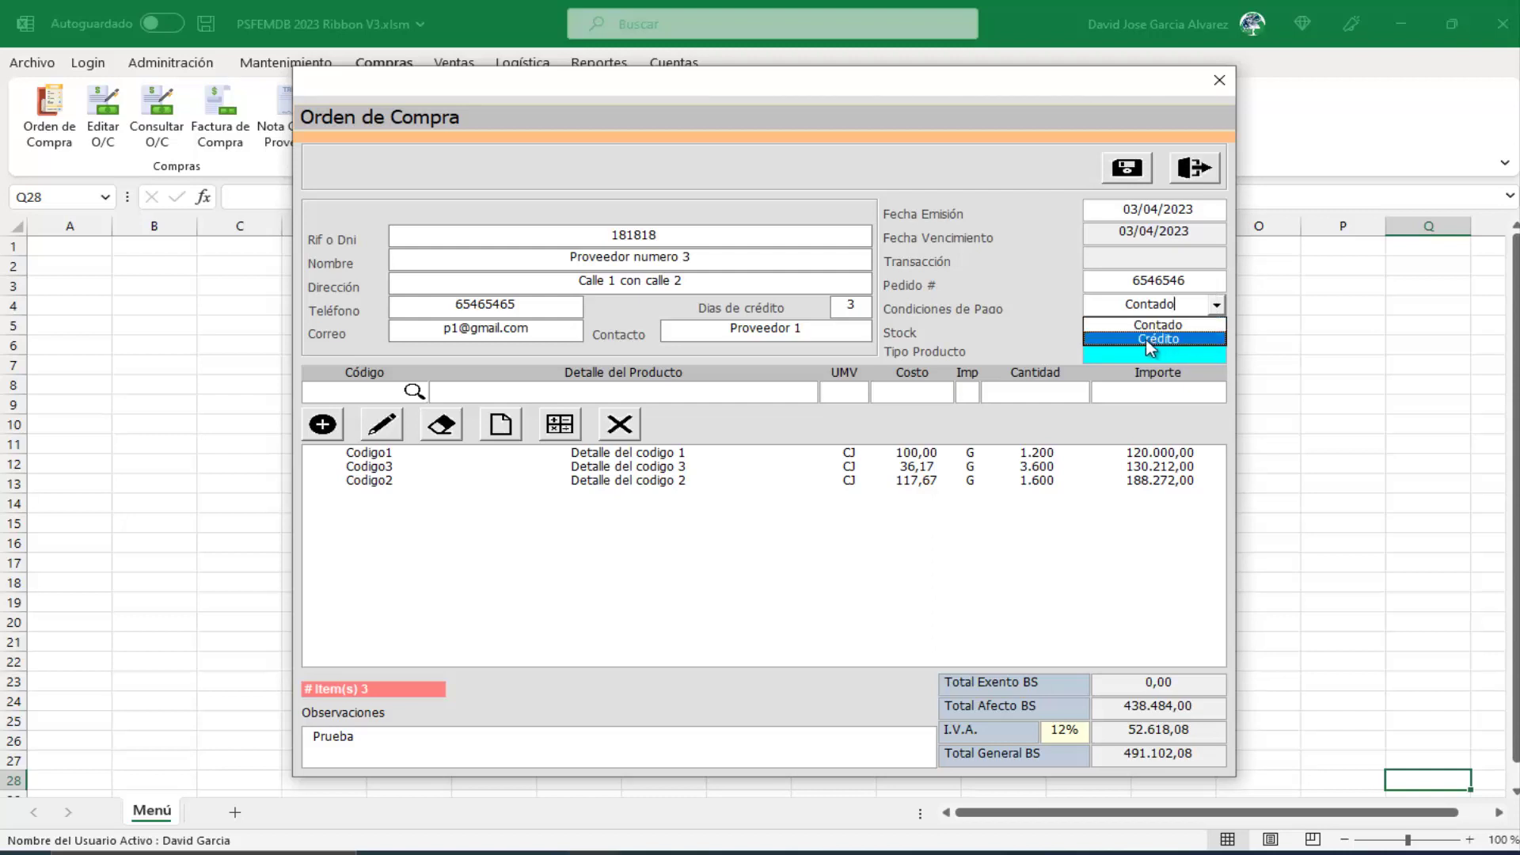
{"action": "left_click", "coordinate": [1167, 340]}
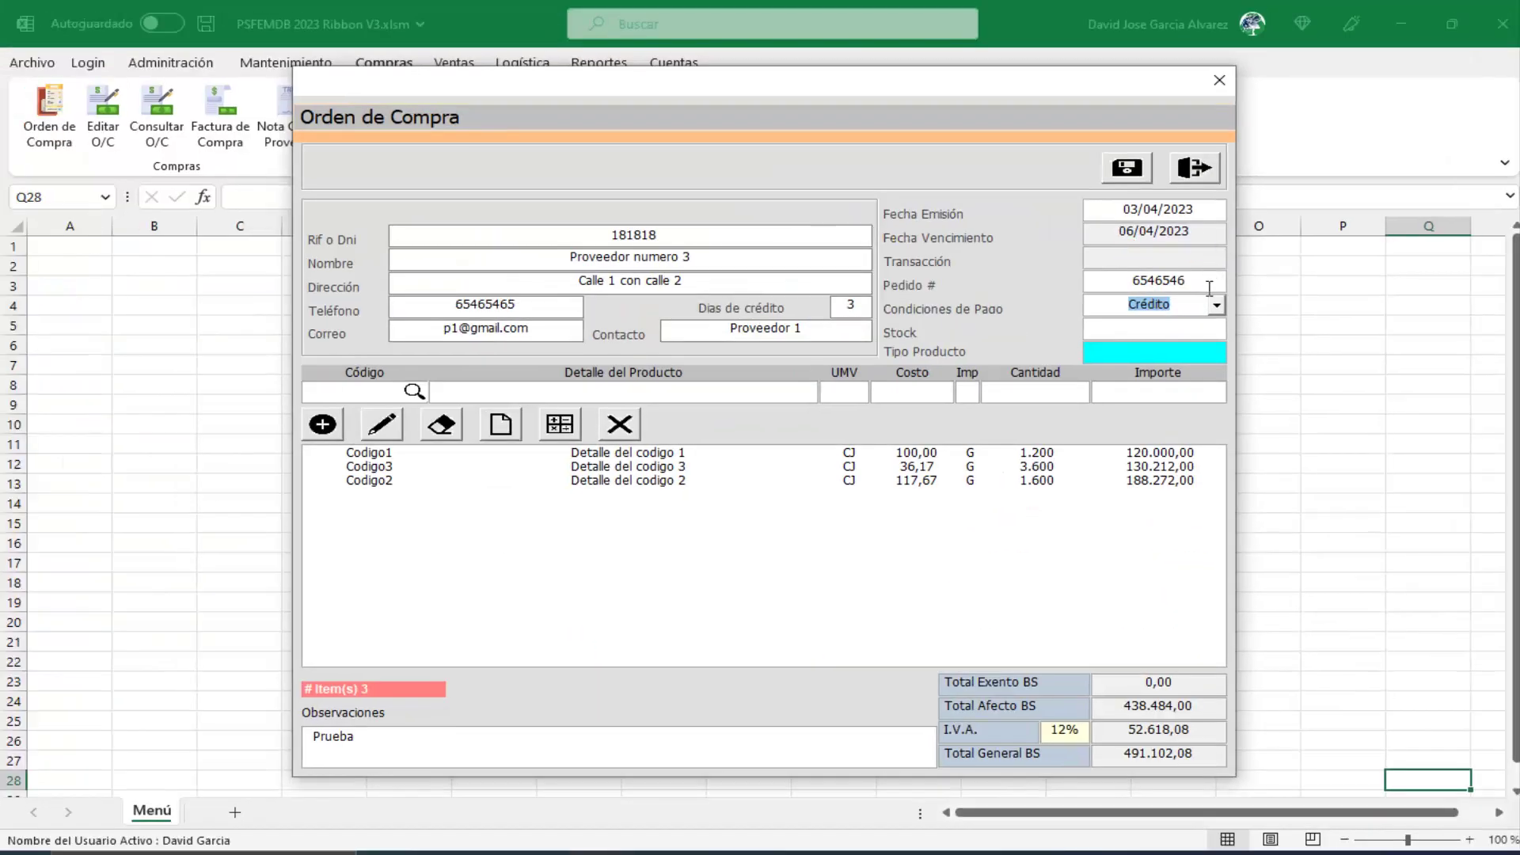
{"action": "left_click", "coordinate": [1216, 305]}
{"action": "left_click", "coordinate": [1178, 324]}
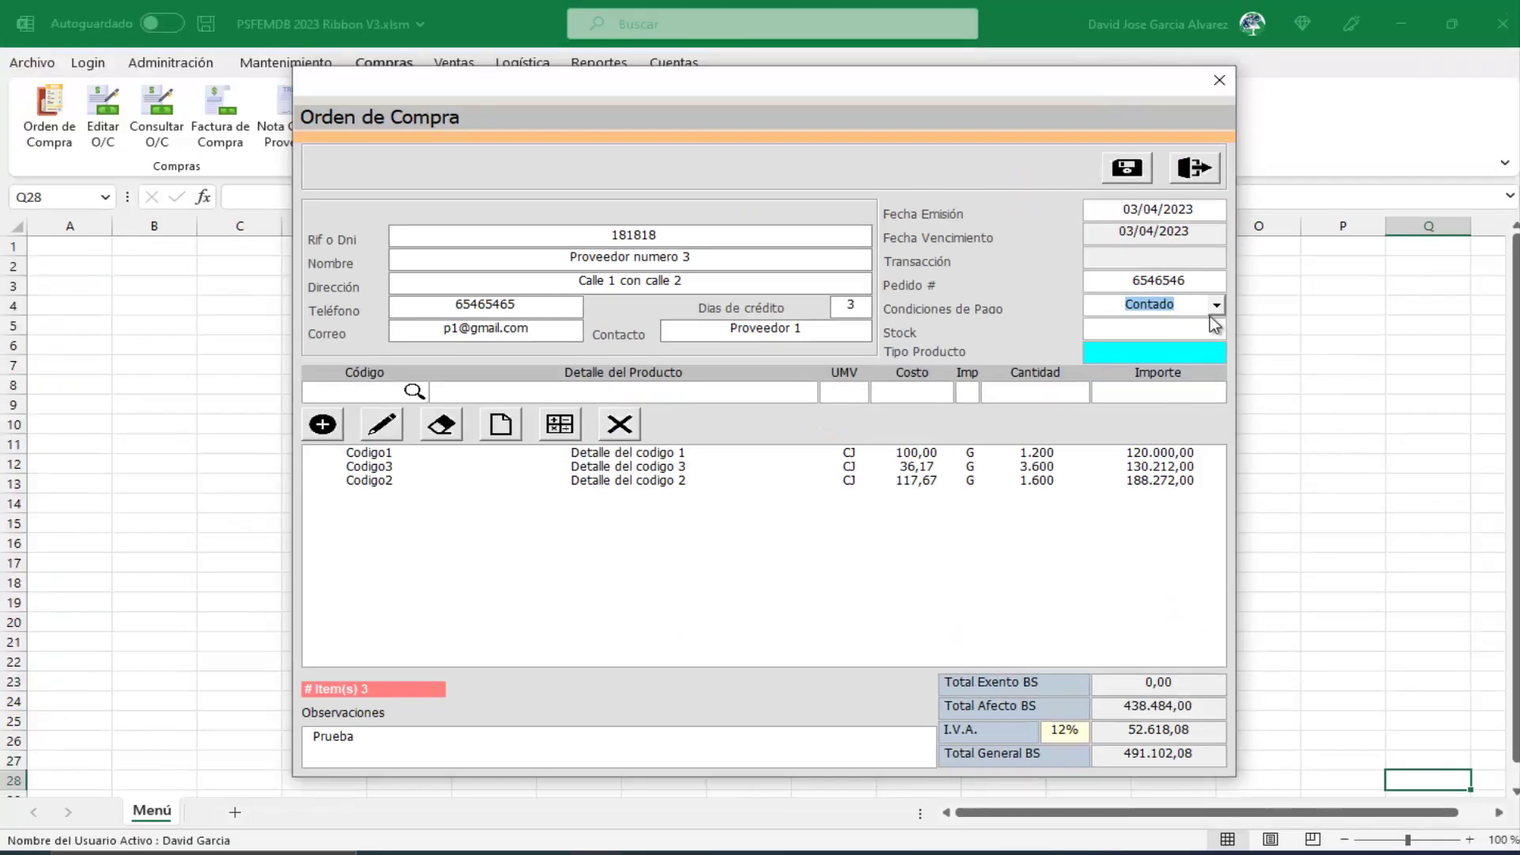
{"action": "left_click", "coordinate": [1217, 306]}
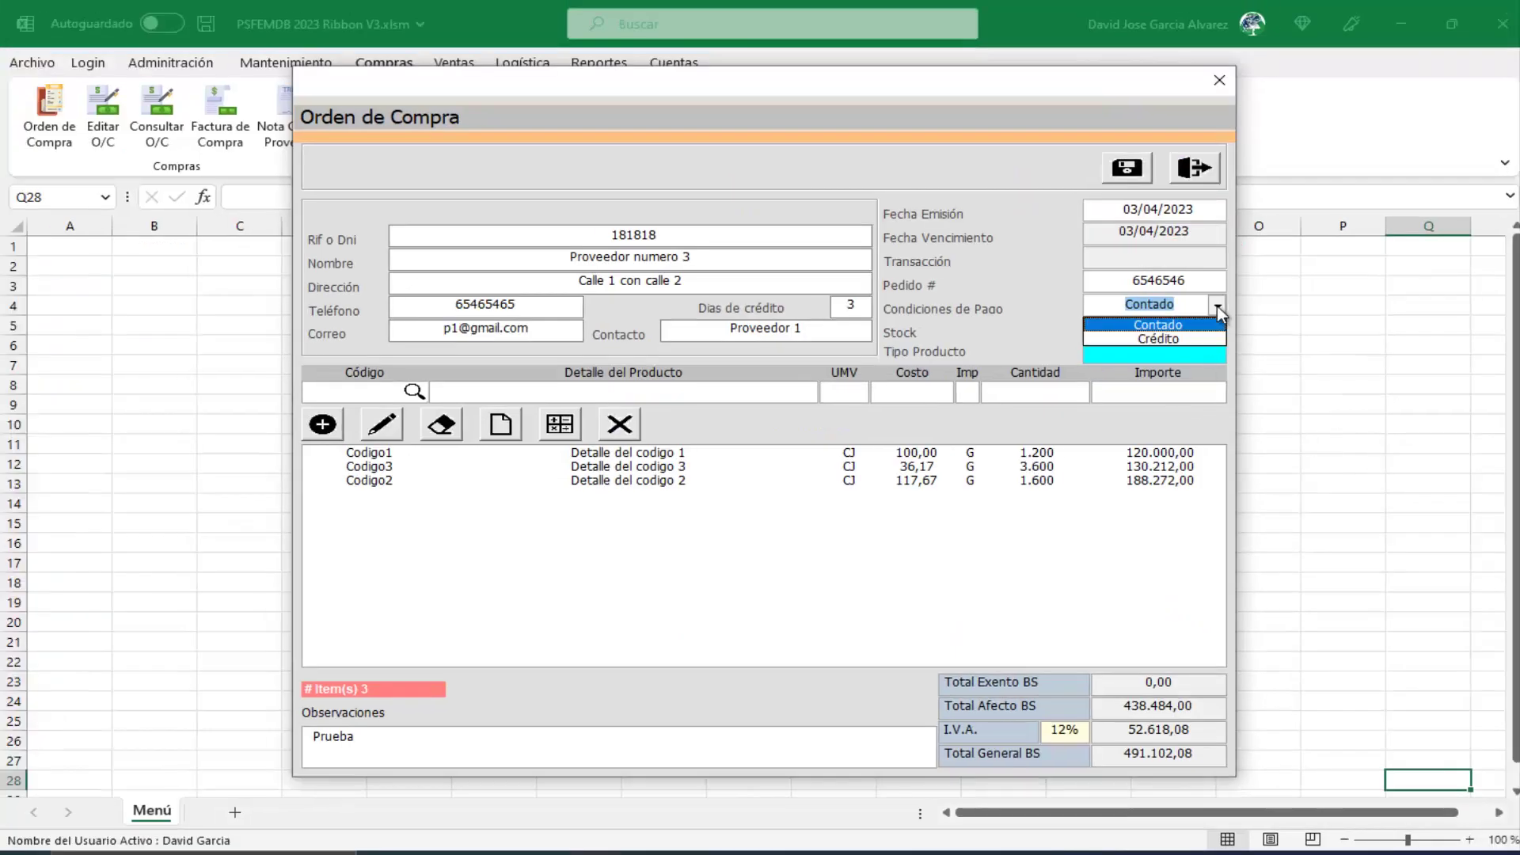
{"action": "left_click", "coordinate": [1171, 333]}
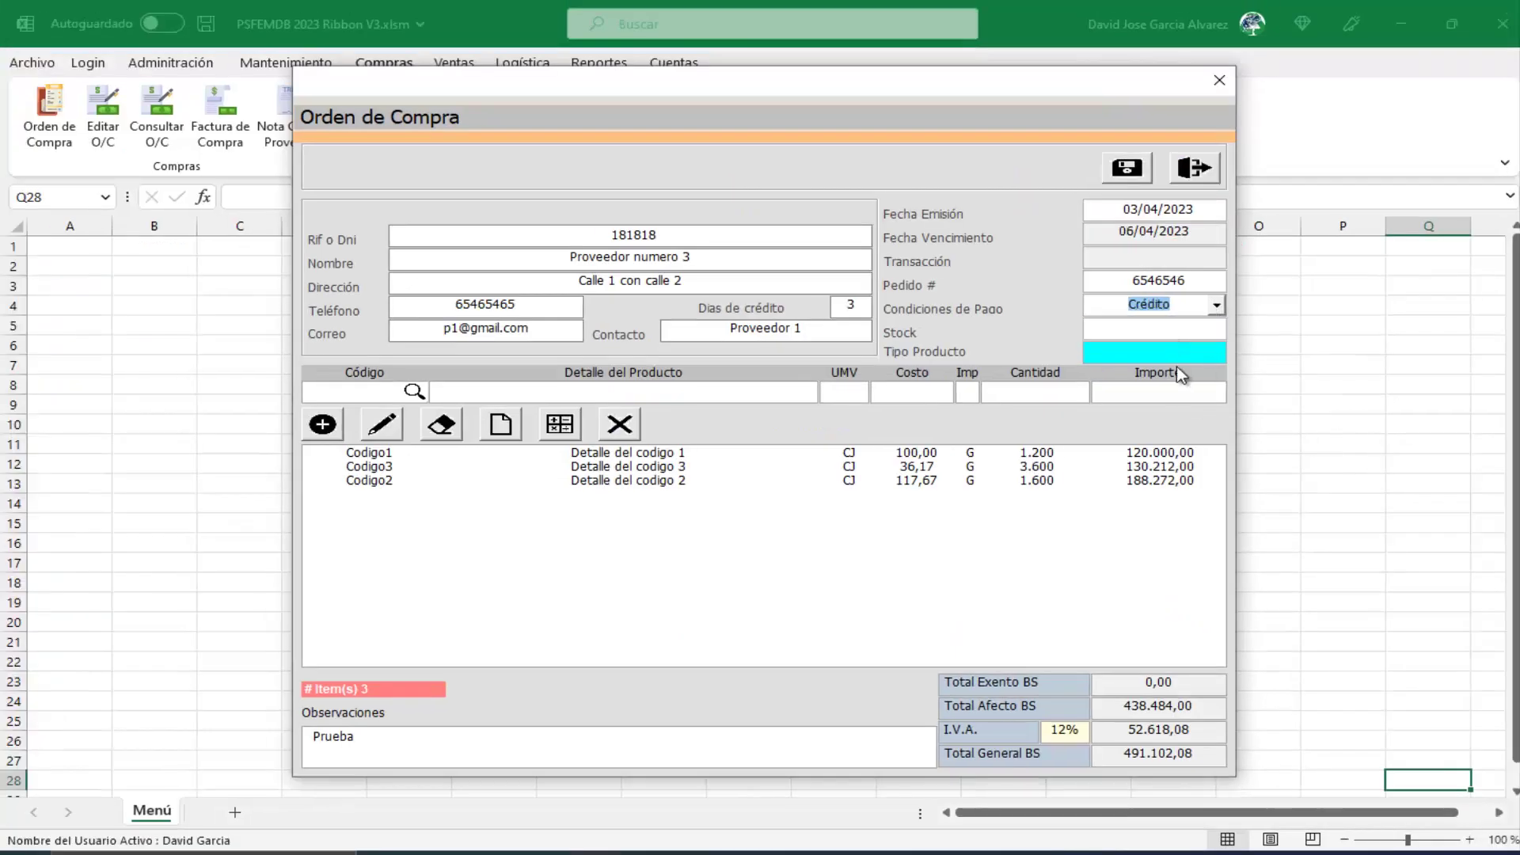
Save the purchase order as OCC00000005, confirming and dismissing the follow-up prompts
{"action": "left_click", "coordinate": [1126, 167]}
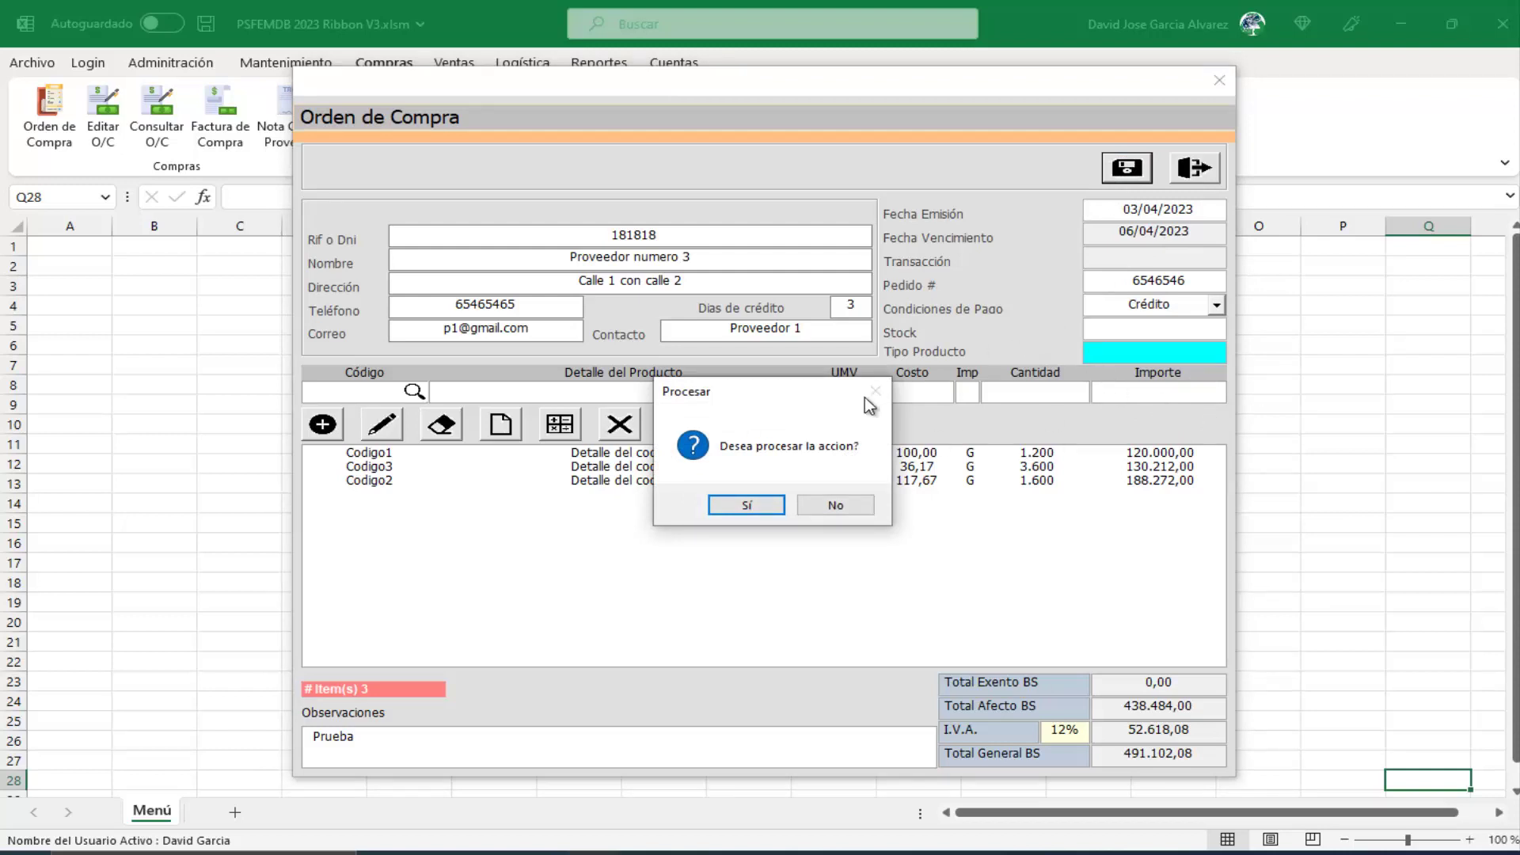
{"action": "left_click", "coordinate": [745, 504]}
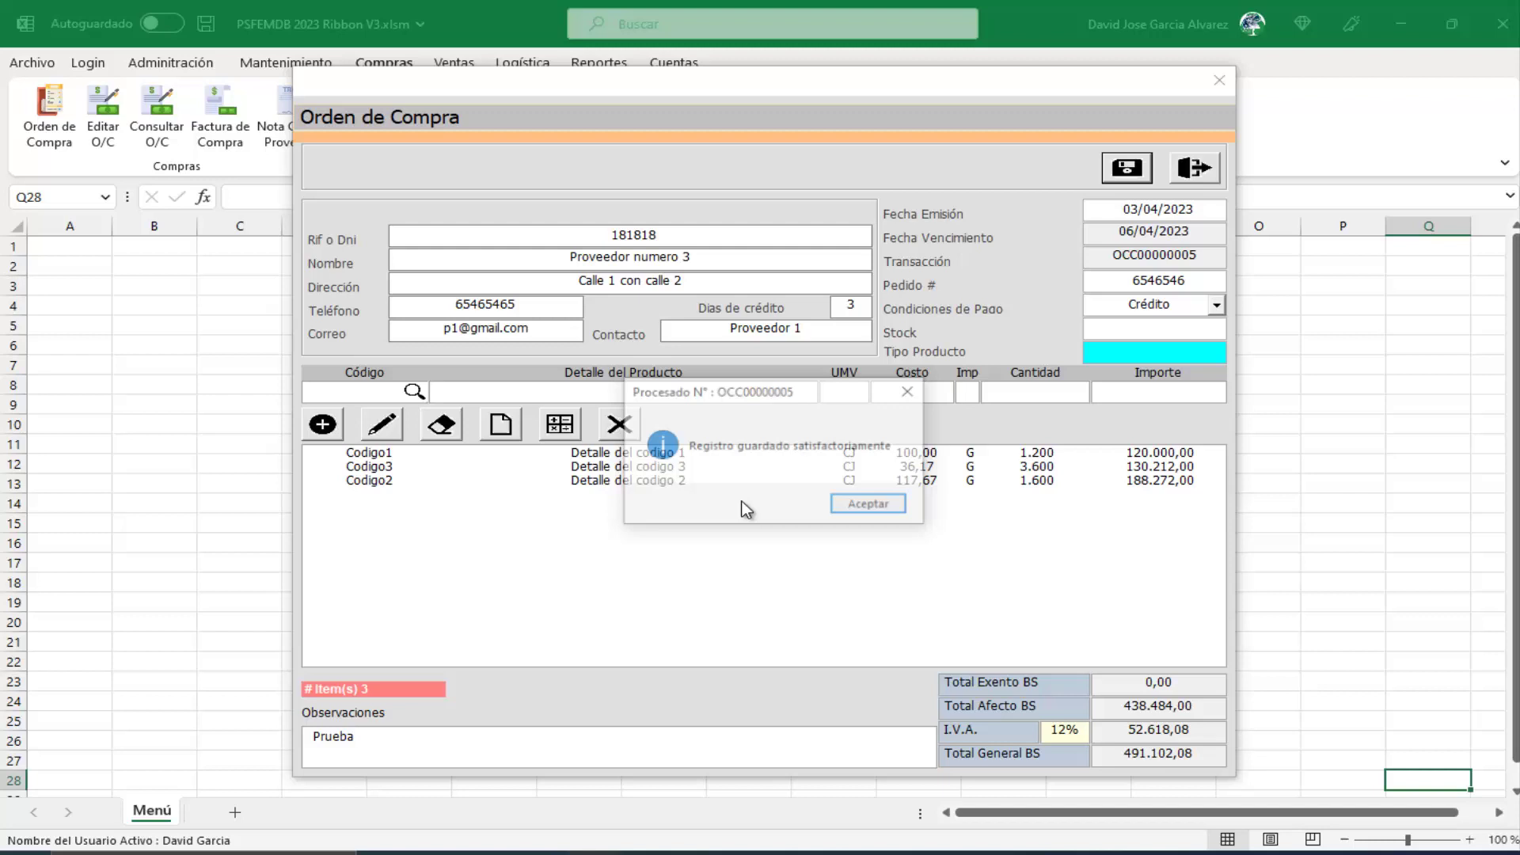
{"action": "left_click", "coordinate": [858, 506]}
{"action": "left_click", "coordinate": [859, 506]}
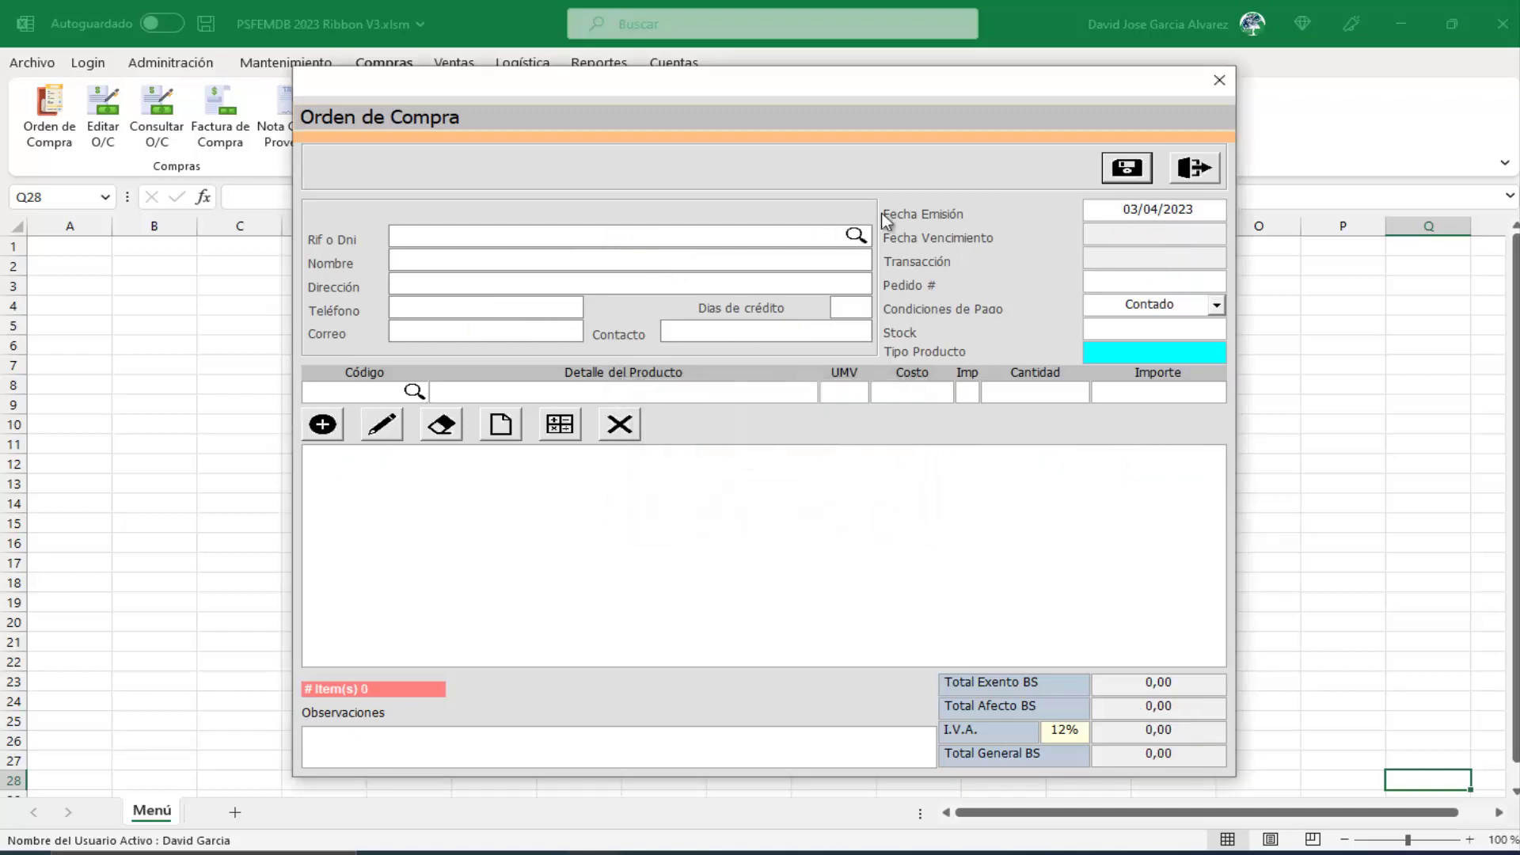
Load pending order OCC00000005 dated 03/04/2023 into Editar Orden de Compra via the Transacción lookup
{"action": "left_click", "coordinate": [1197, 170]}
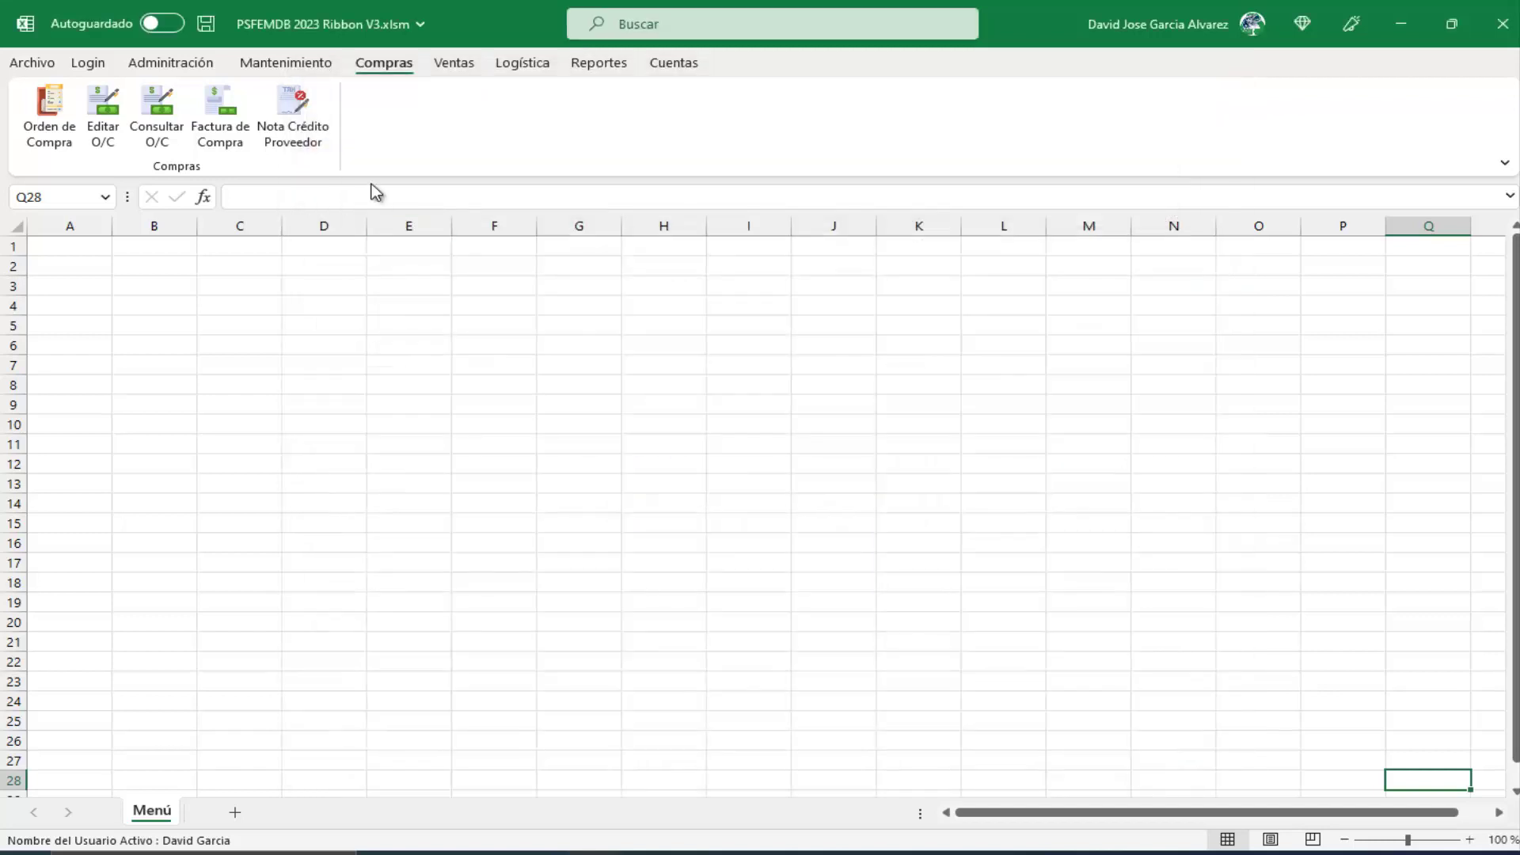
{"action": "left_click", "coordinate": [106, 134]}
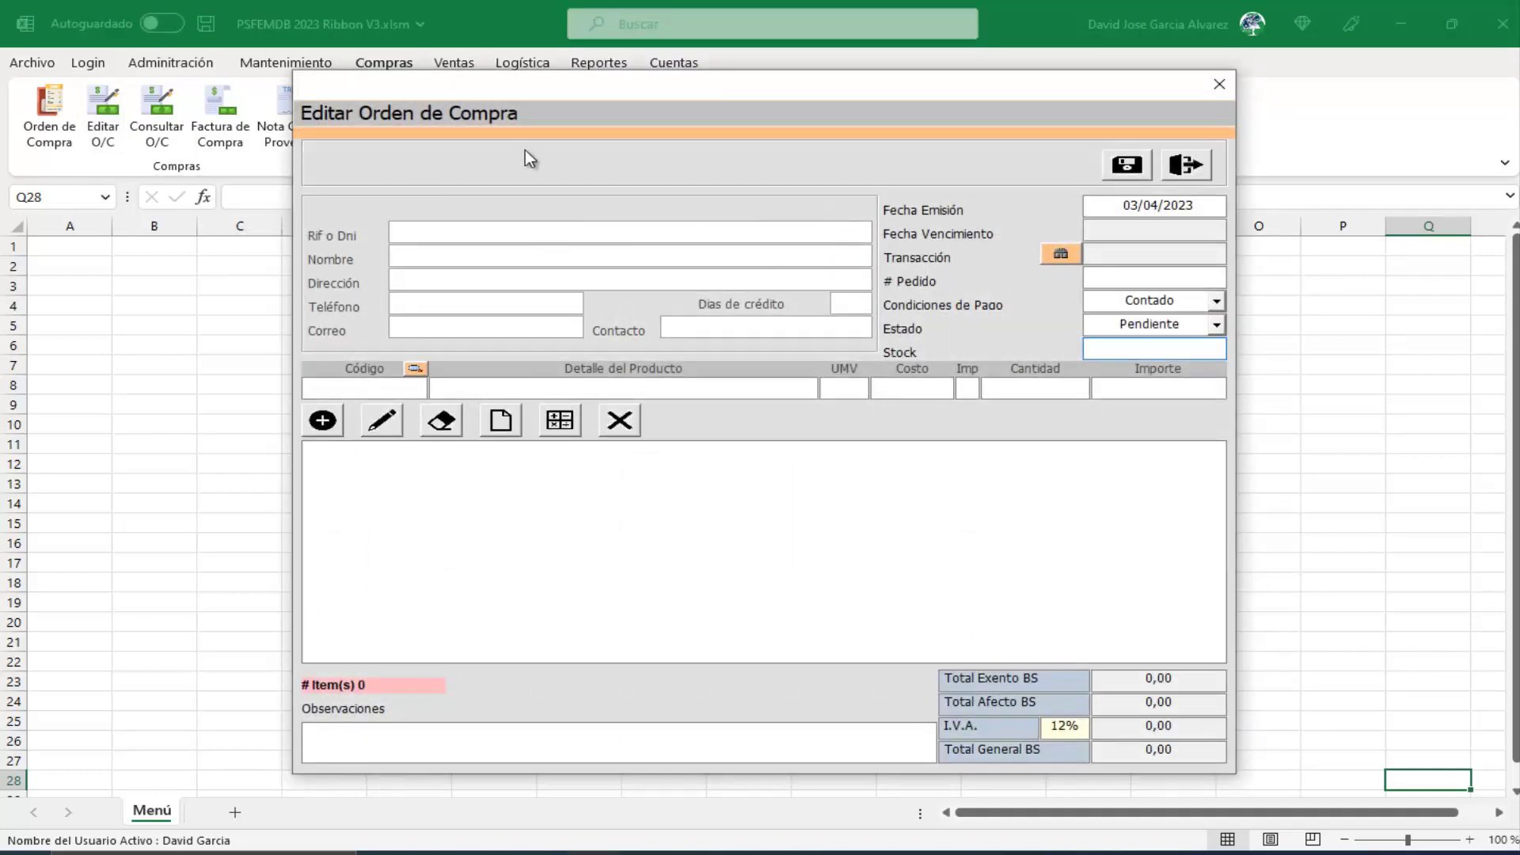
{"action": "left_click", "coordinate": [1219, 84]}
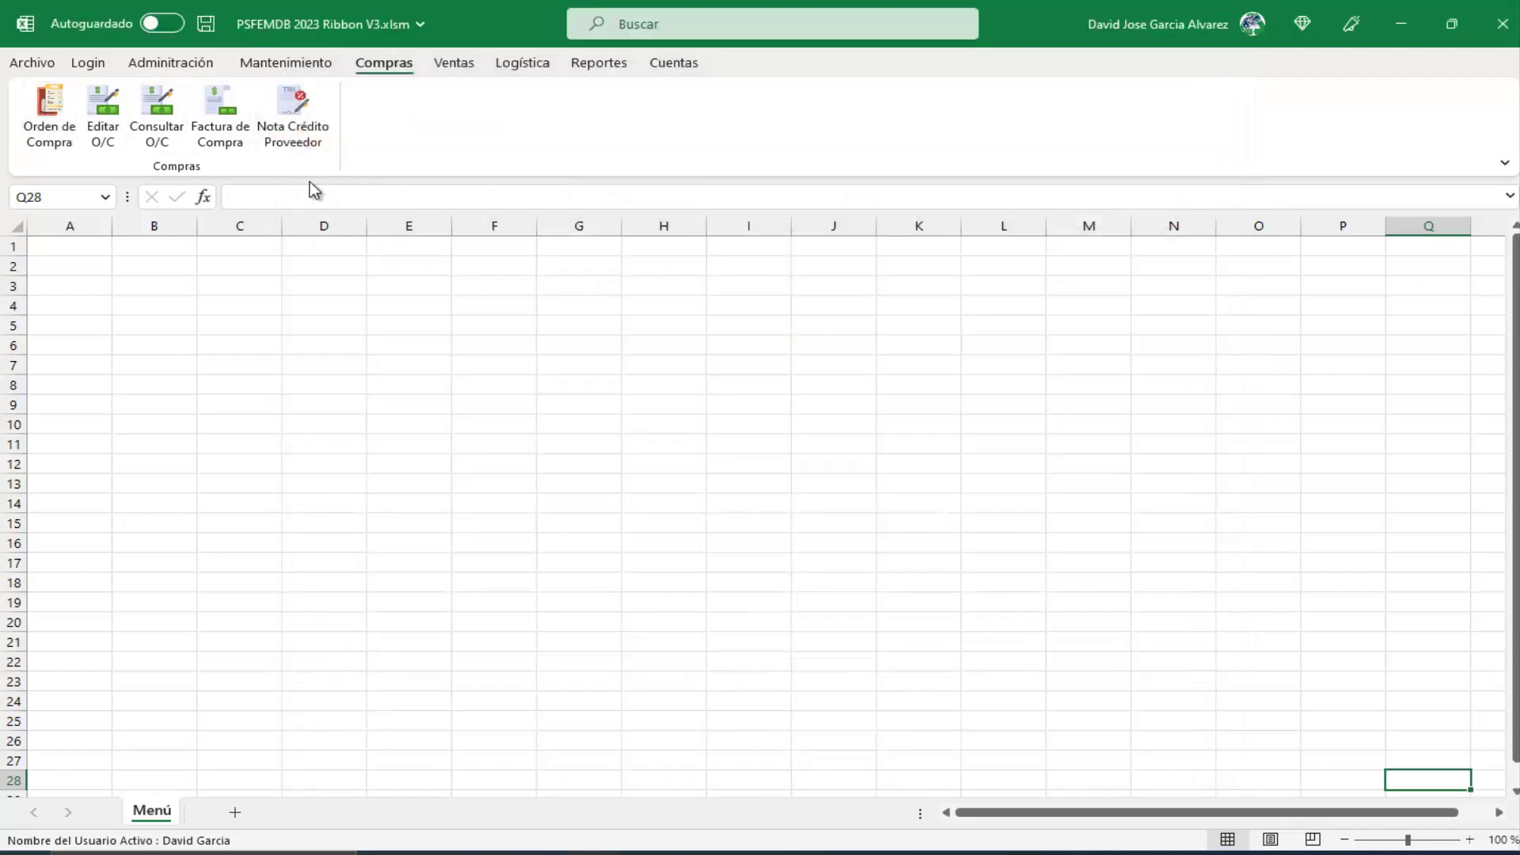
{"action": "left_click", "coordinate": [112, 129]}
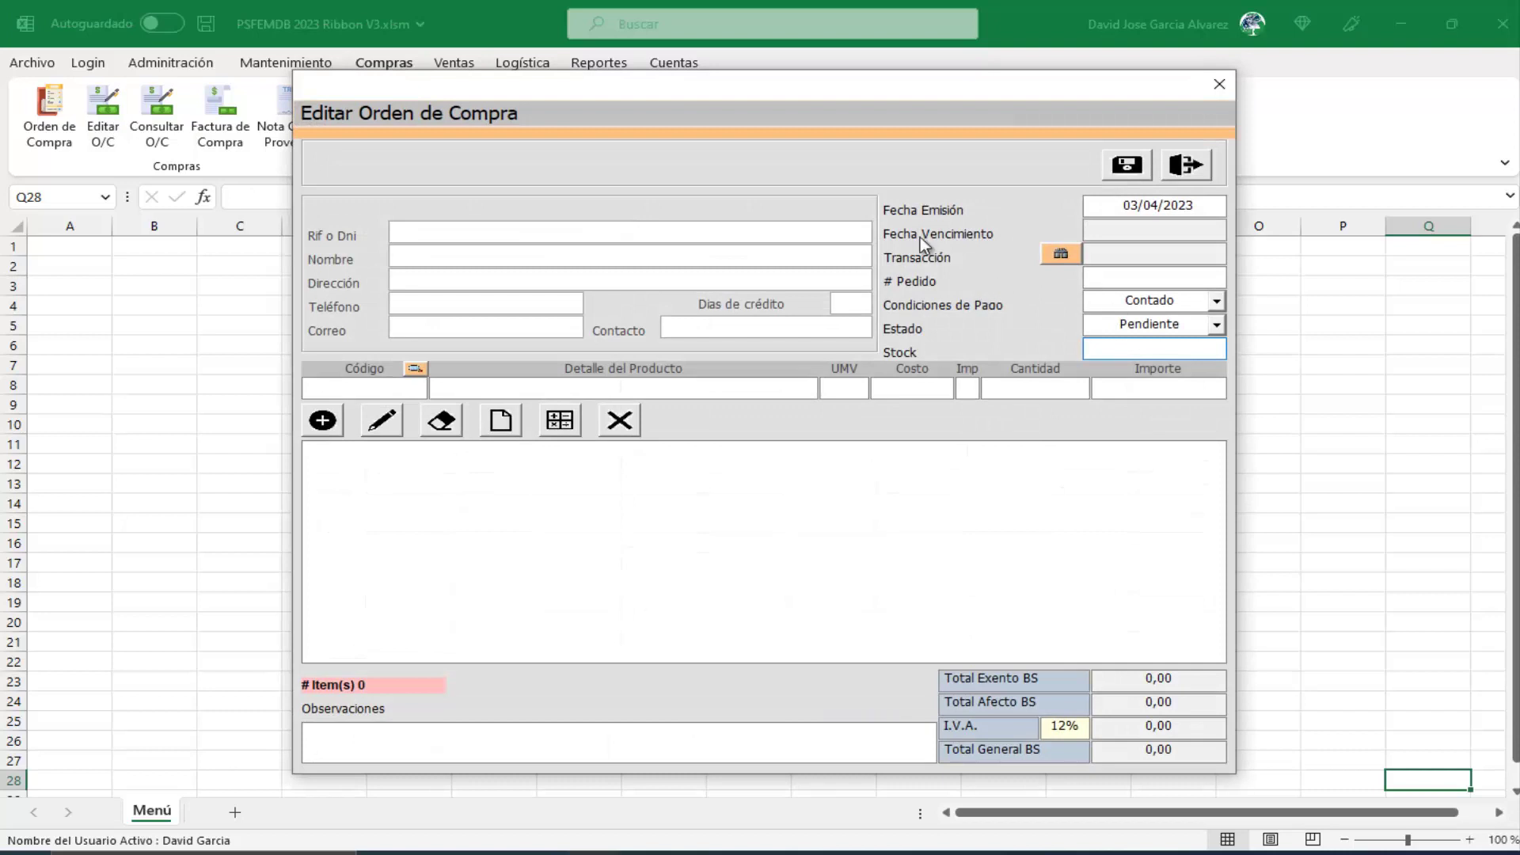
{"action": "left_click", "coordinate": [1069, 255]}
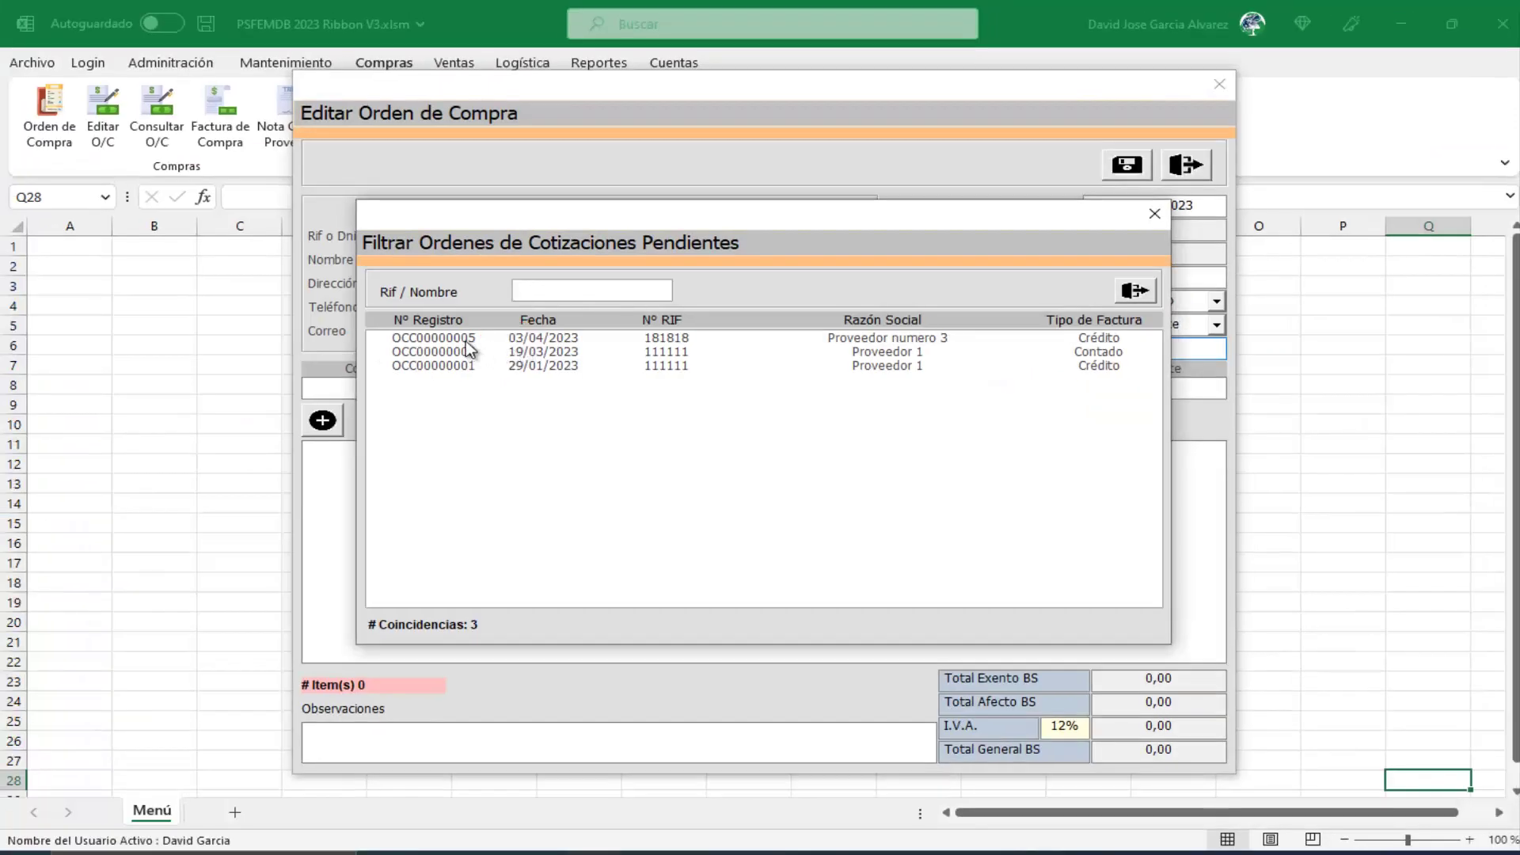
{"action": "double_click", "coordinate": [467, 340]}
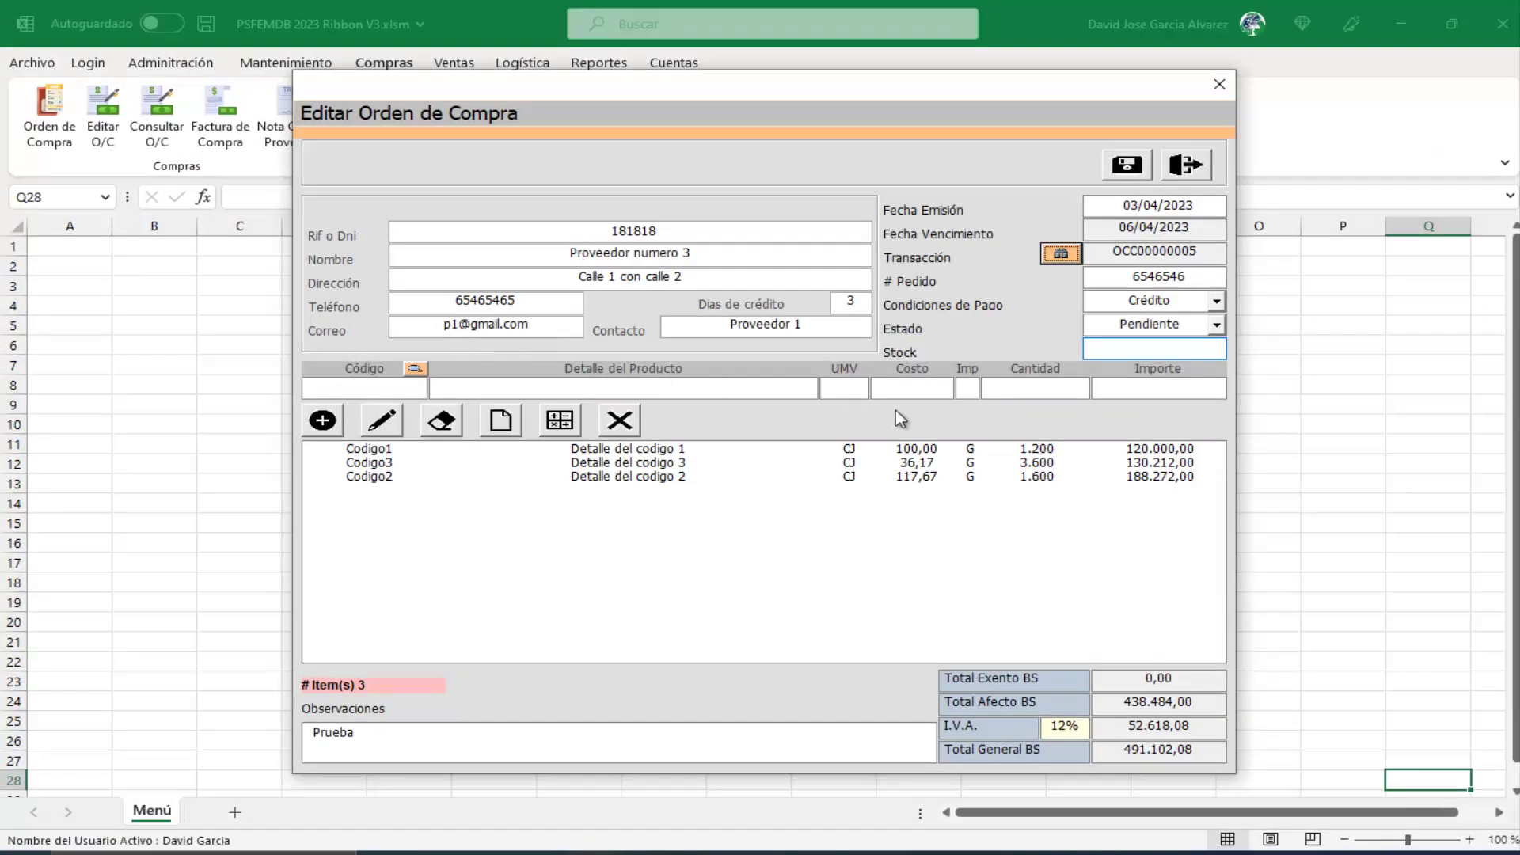
Change the Codigo3 line quantity to 4.500
{"action": "left_click", "coordinate": [1101, 446]}
{"action": "left_click", "coordinate": [1038, 464]}
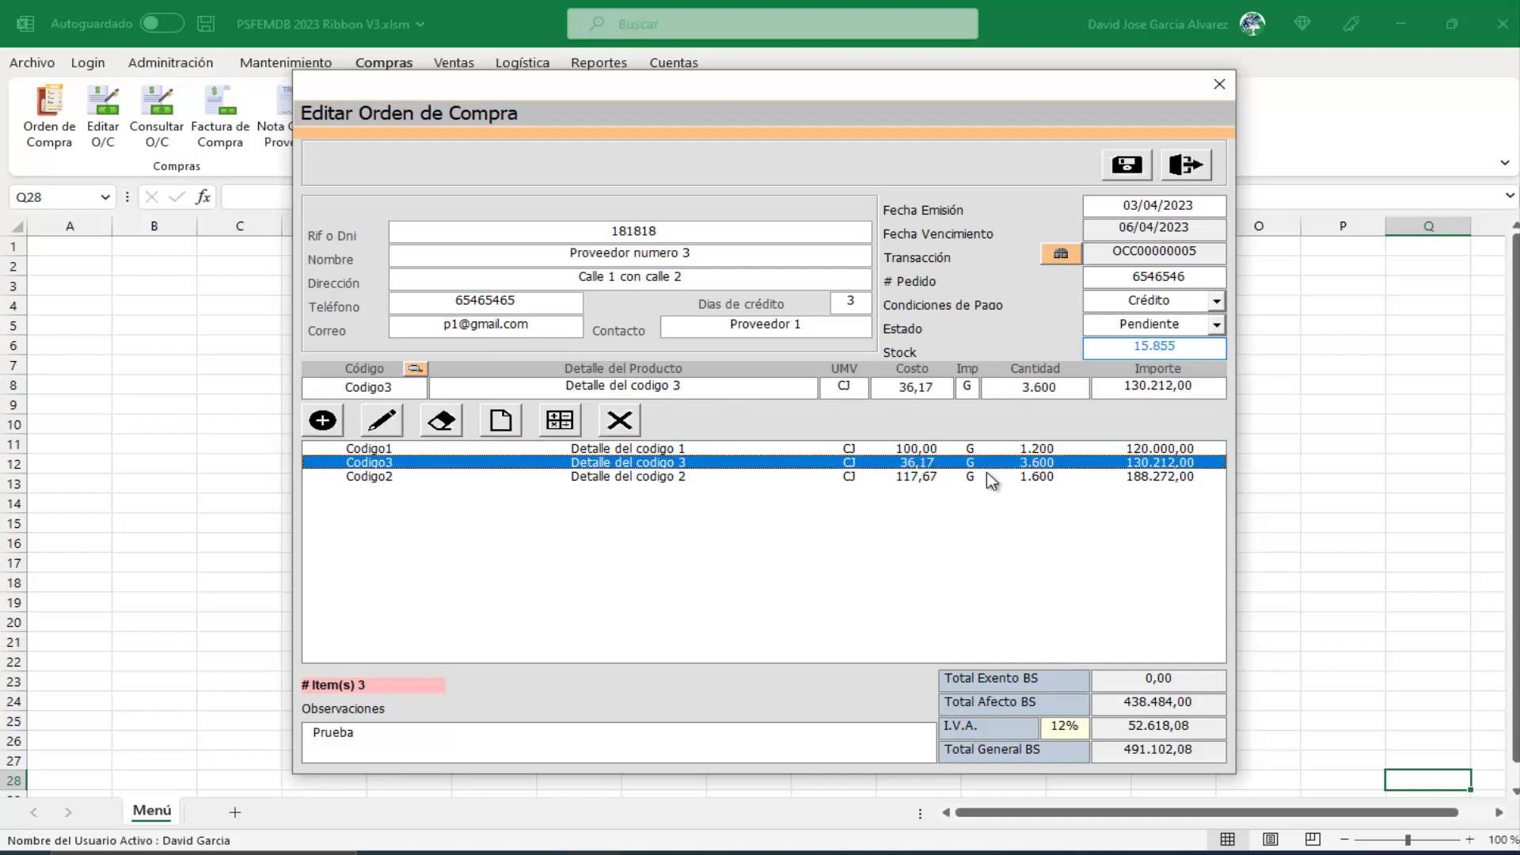
{"action": "left_click", "coordinate": [987, 469]}
{"action": "left_click", "coordinate": [1003, 468]}
{"action": "left_click", "coordinate": [969, 466]}
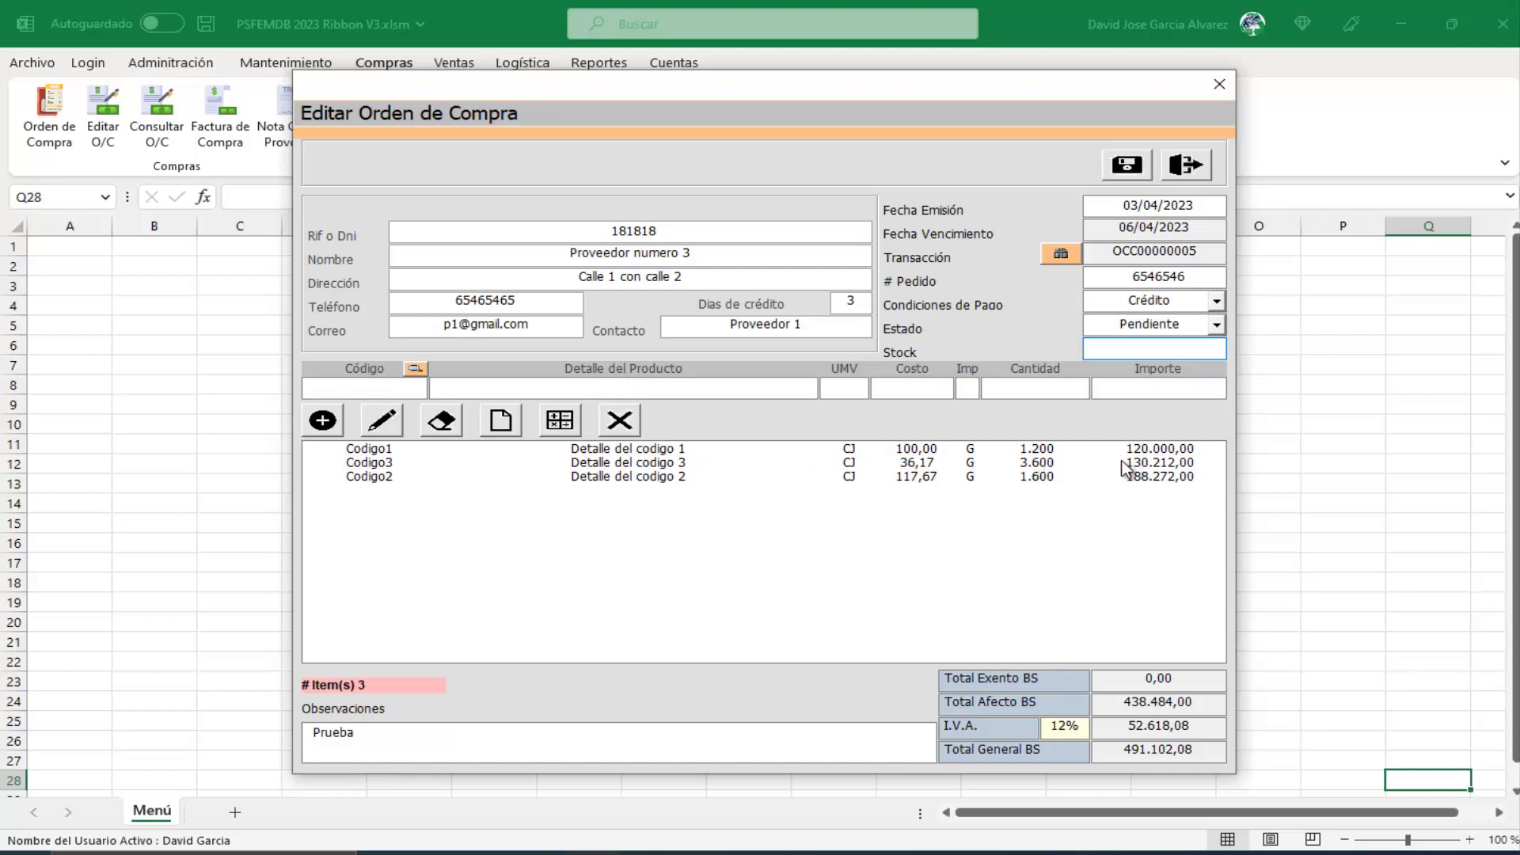
{"action": "left_click", "coordinate": [1095, 465]}
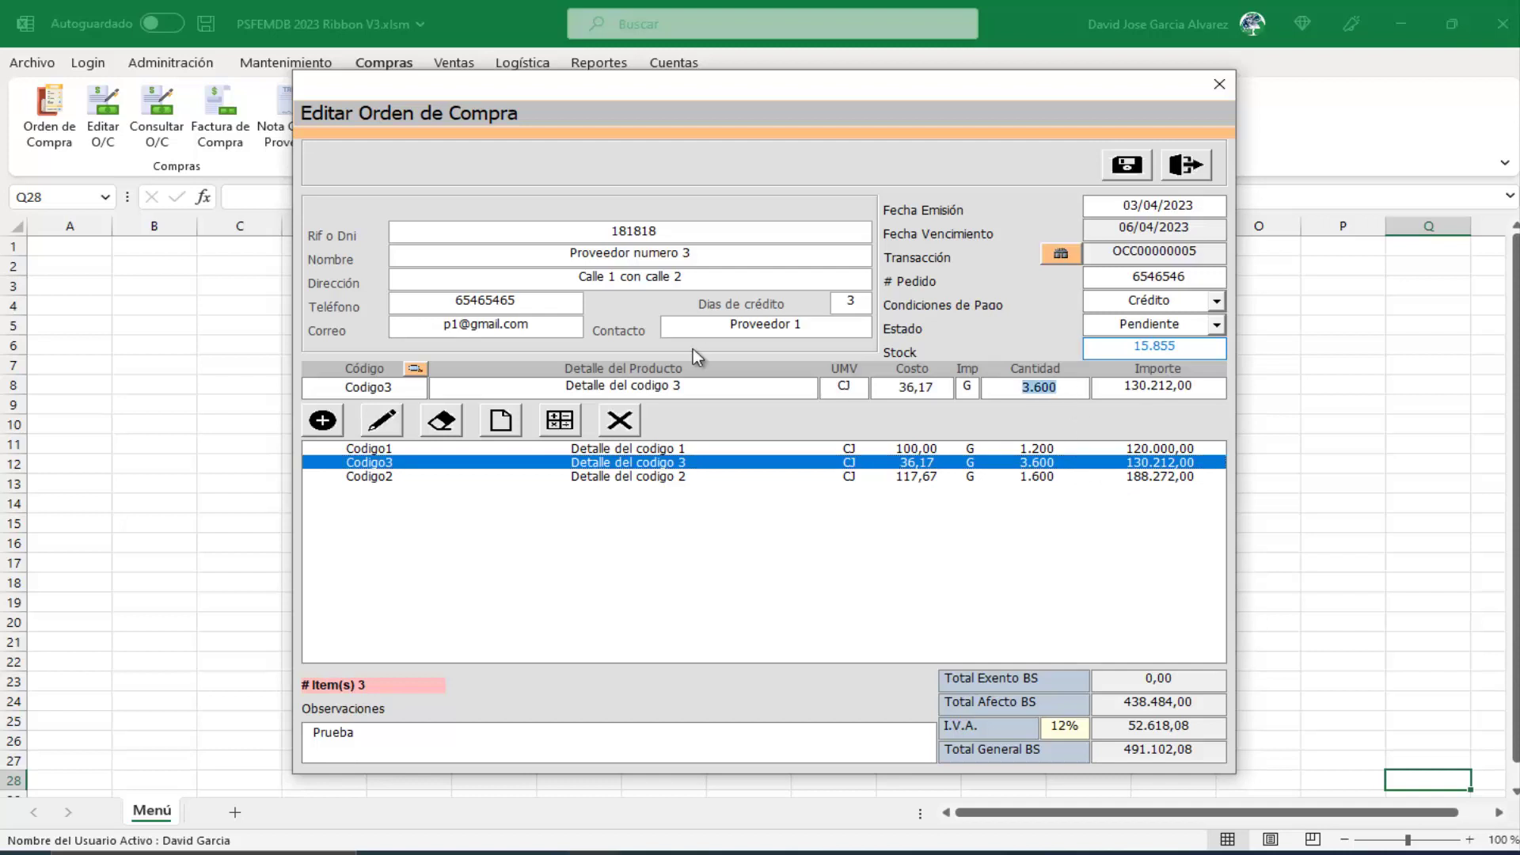
{"action": "type", "text": "4500"}
{"action": "left_click", "coordinate": [382, 420]}
{"action": "left_click", "coordinate": [780, 505]}
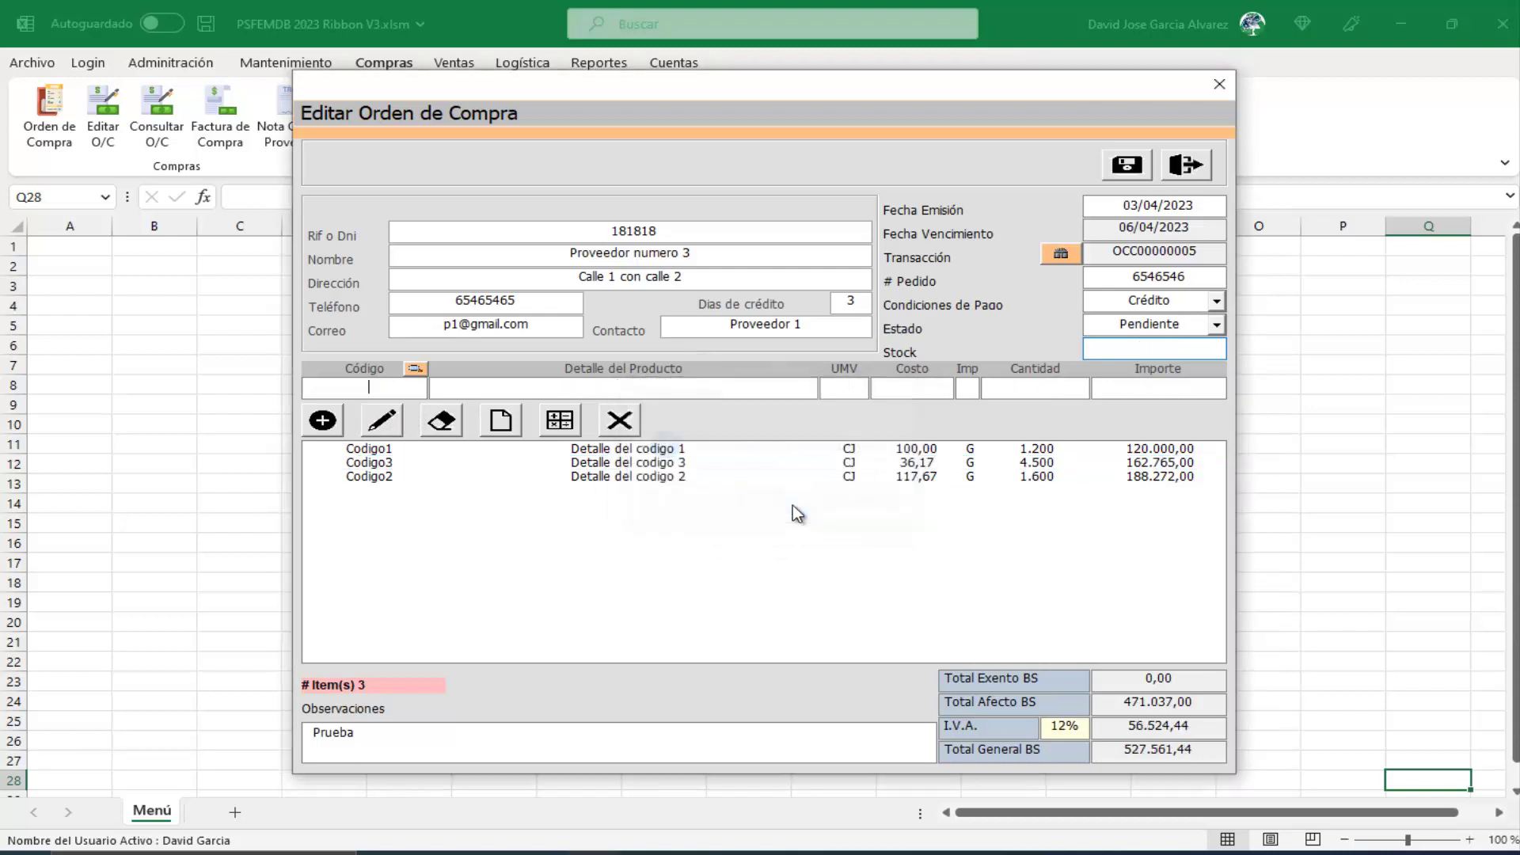
Set the order status to Aprobado, save and process it, then close the form
{"action": "left_click", "coordinate": [1216, 326]}
{"action": "left_click", "coordinate": [1178, 359]}
{"action": "left_click", "coordinate": [1127, 164]}
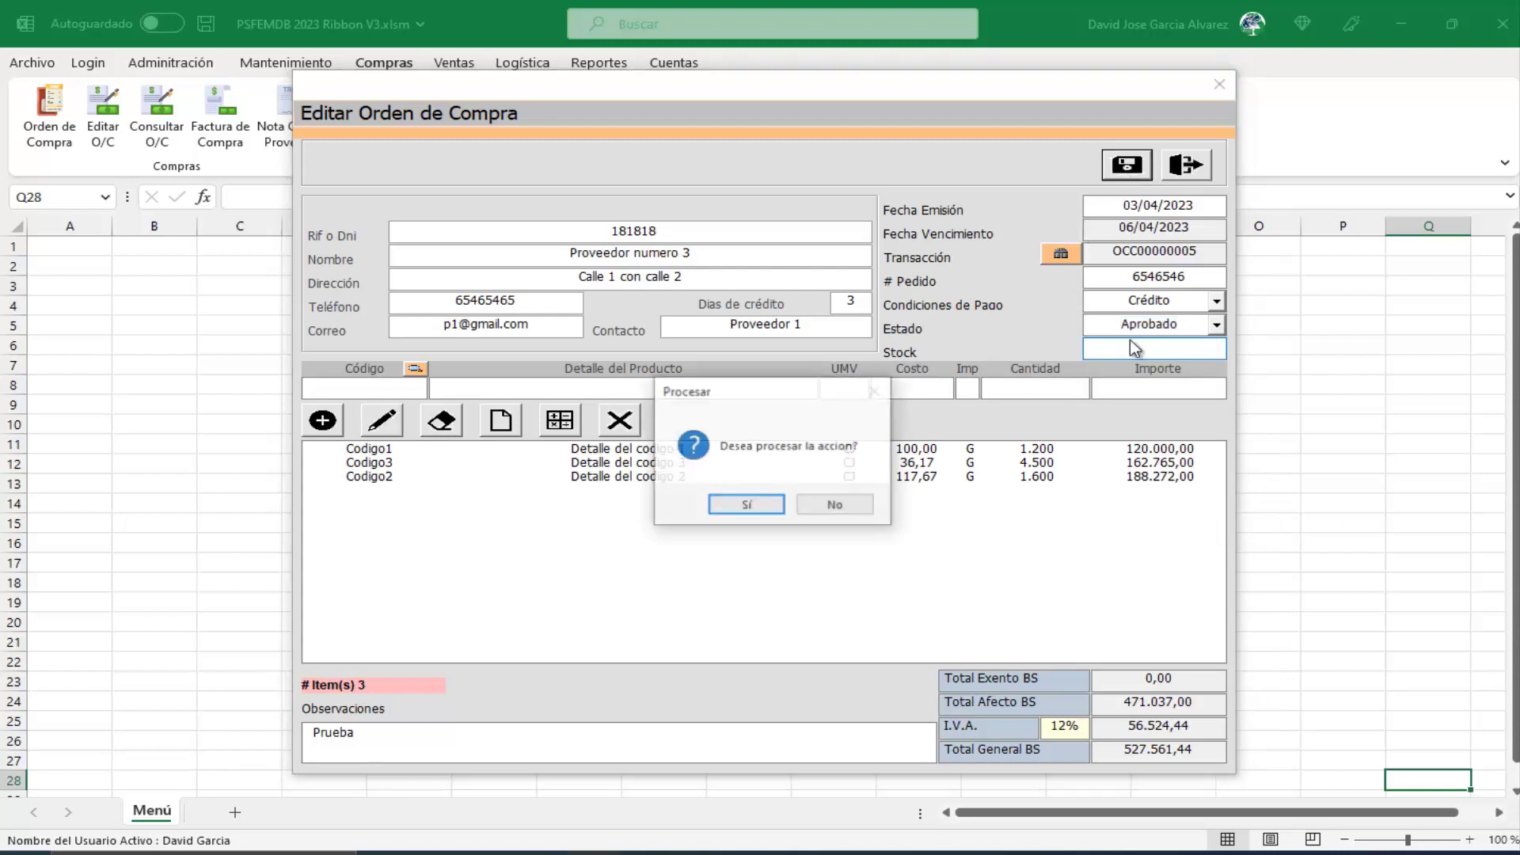
{"action": "left_click", "coordinate": [749, 507]}
{"action": "left_click", "coordinate": [858, 510]}
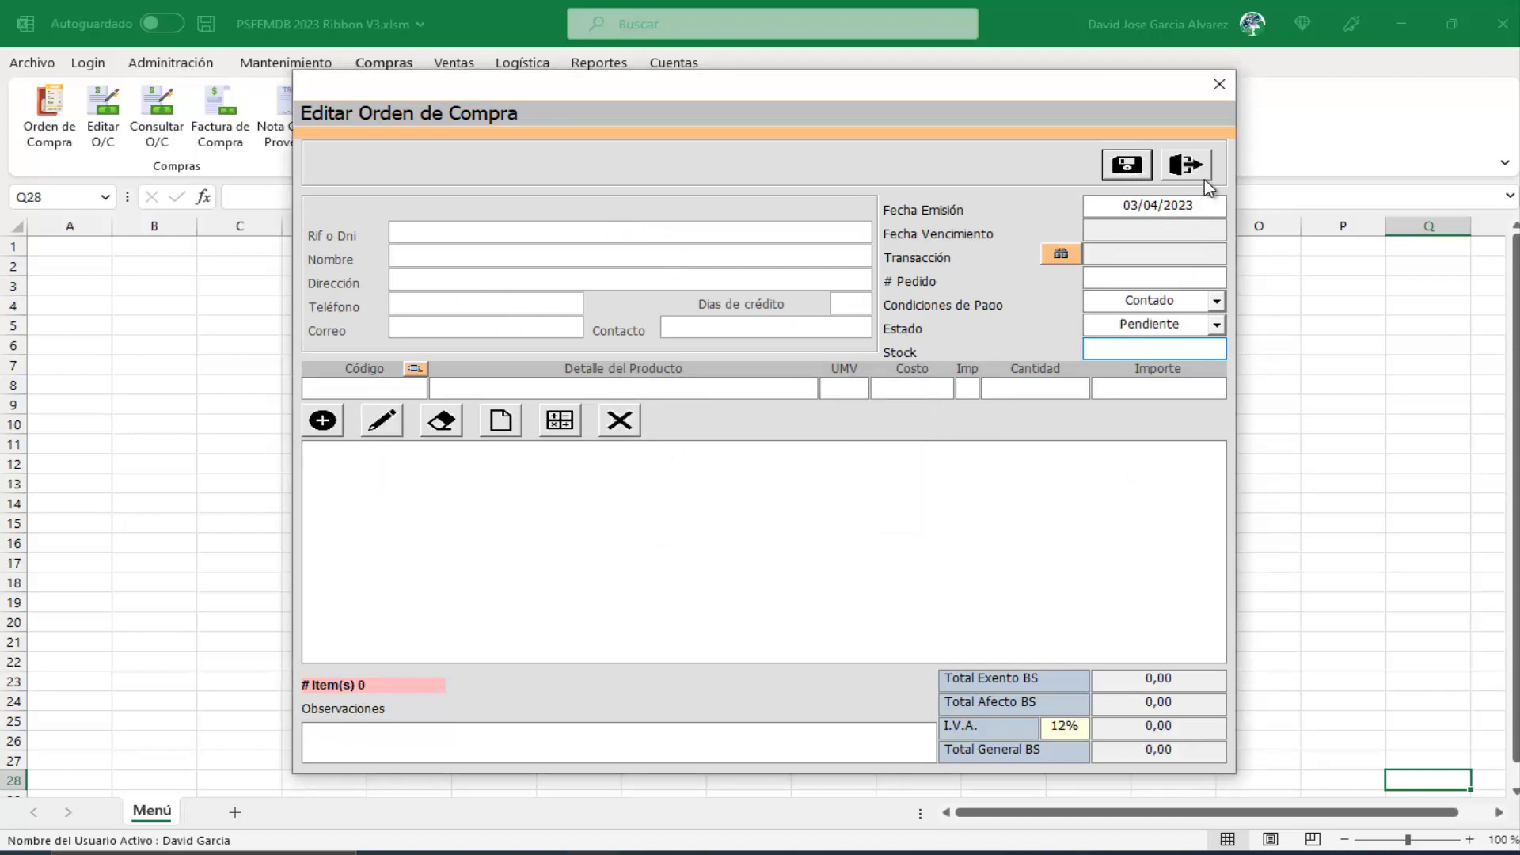
{"action": "left_click", "coordinate": [1186, 164]}
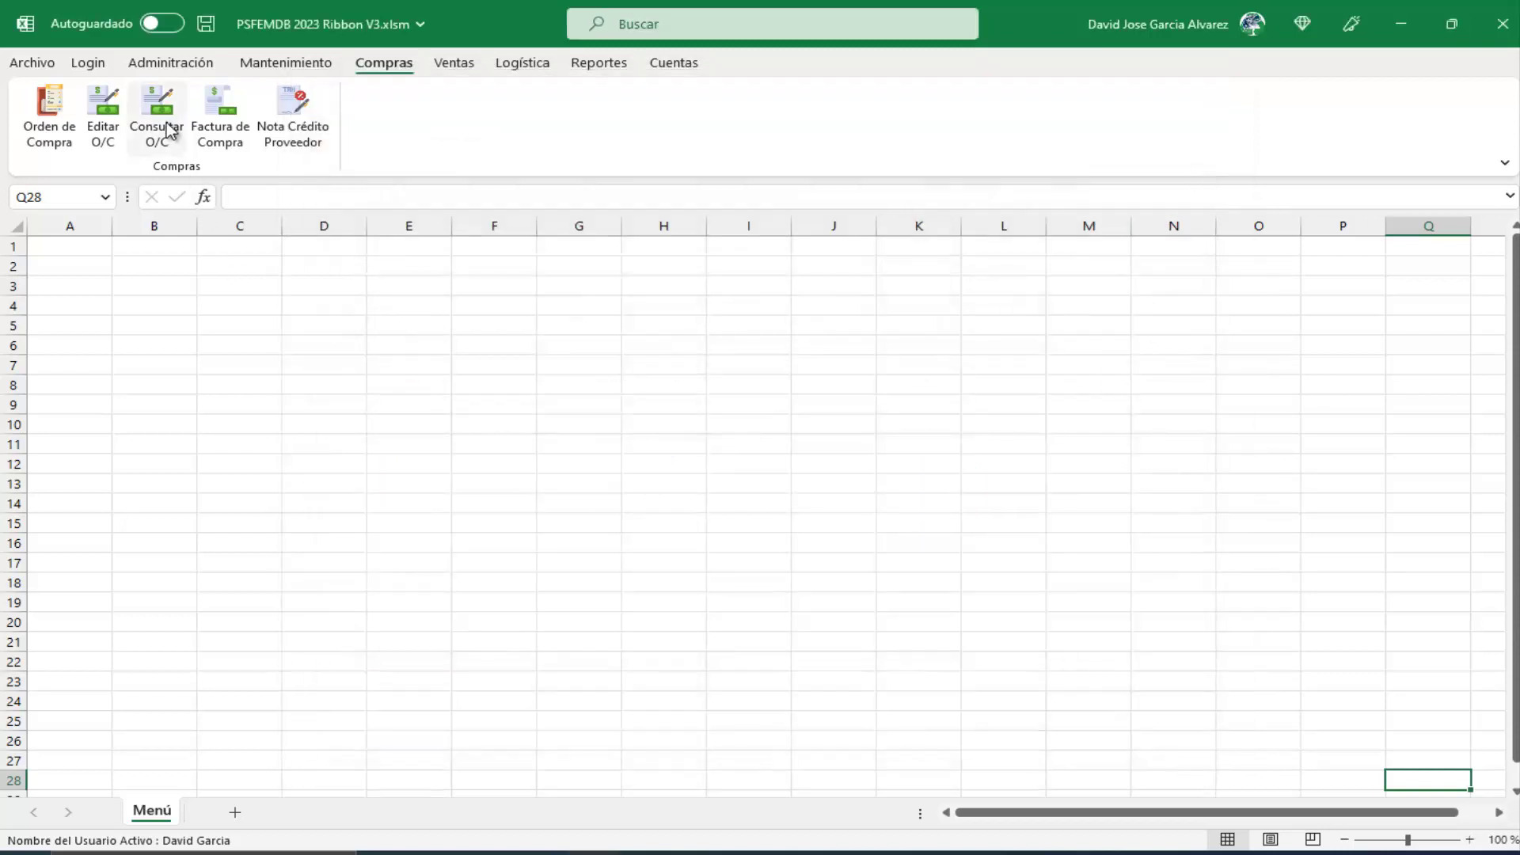
Review approved order OCC00000005 in the approved-orders lists, then start a purchase invoice from it
{"action": "left_click", "coordinate": [161, 123]}
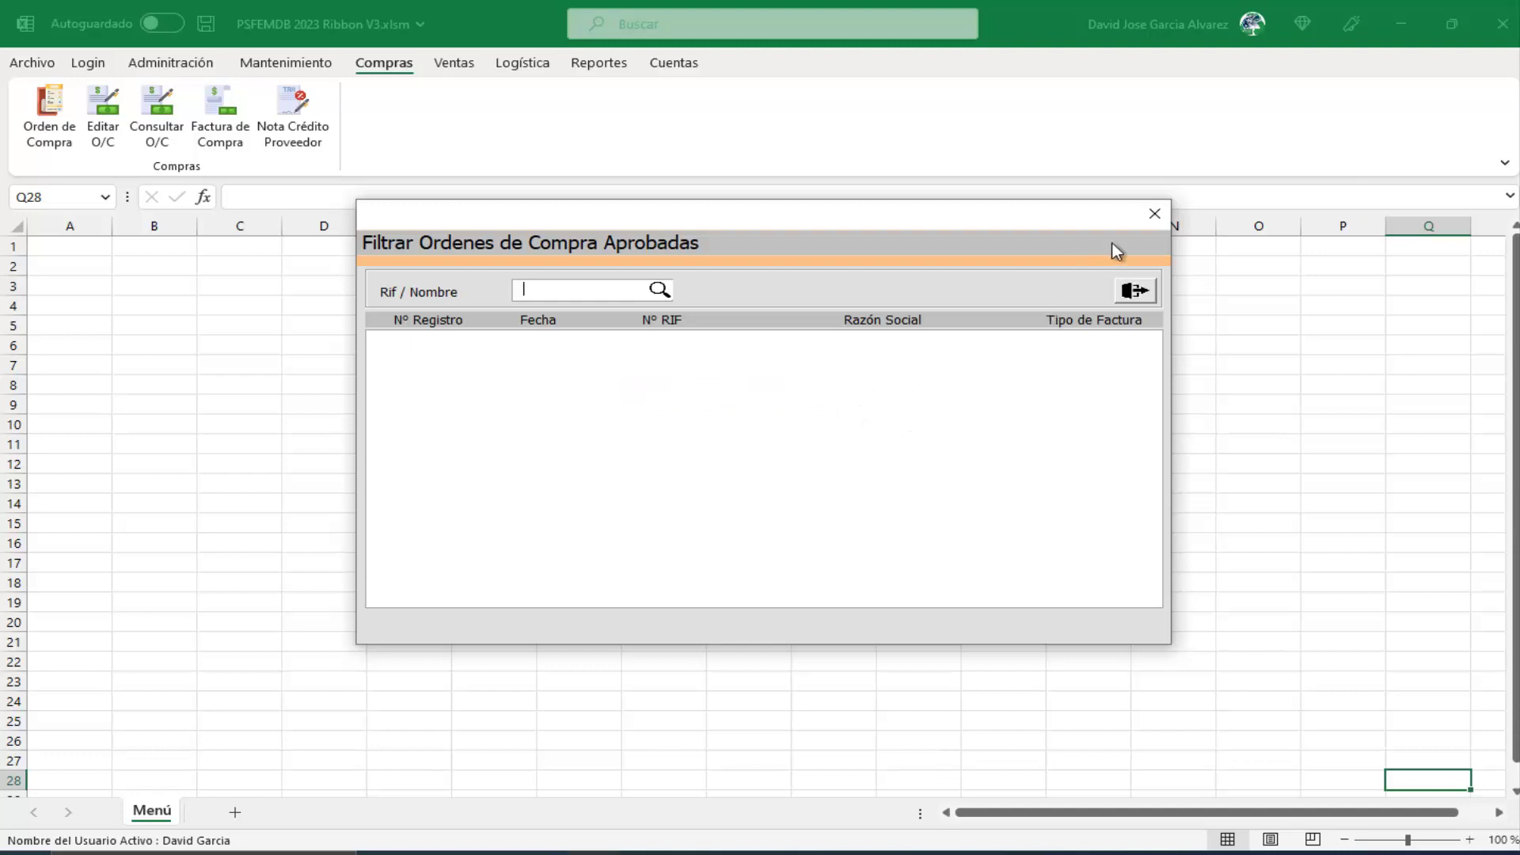
{"action": "left_click", "coordinate": [1152, 214]}
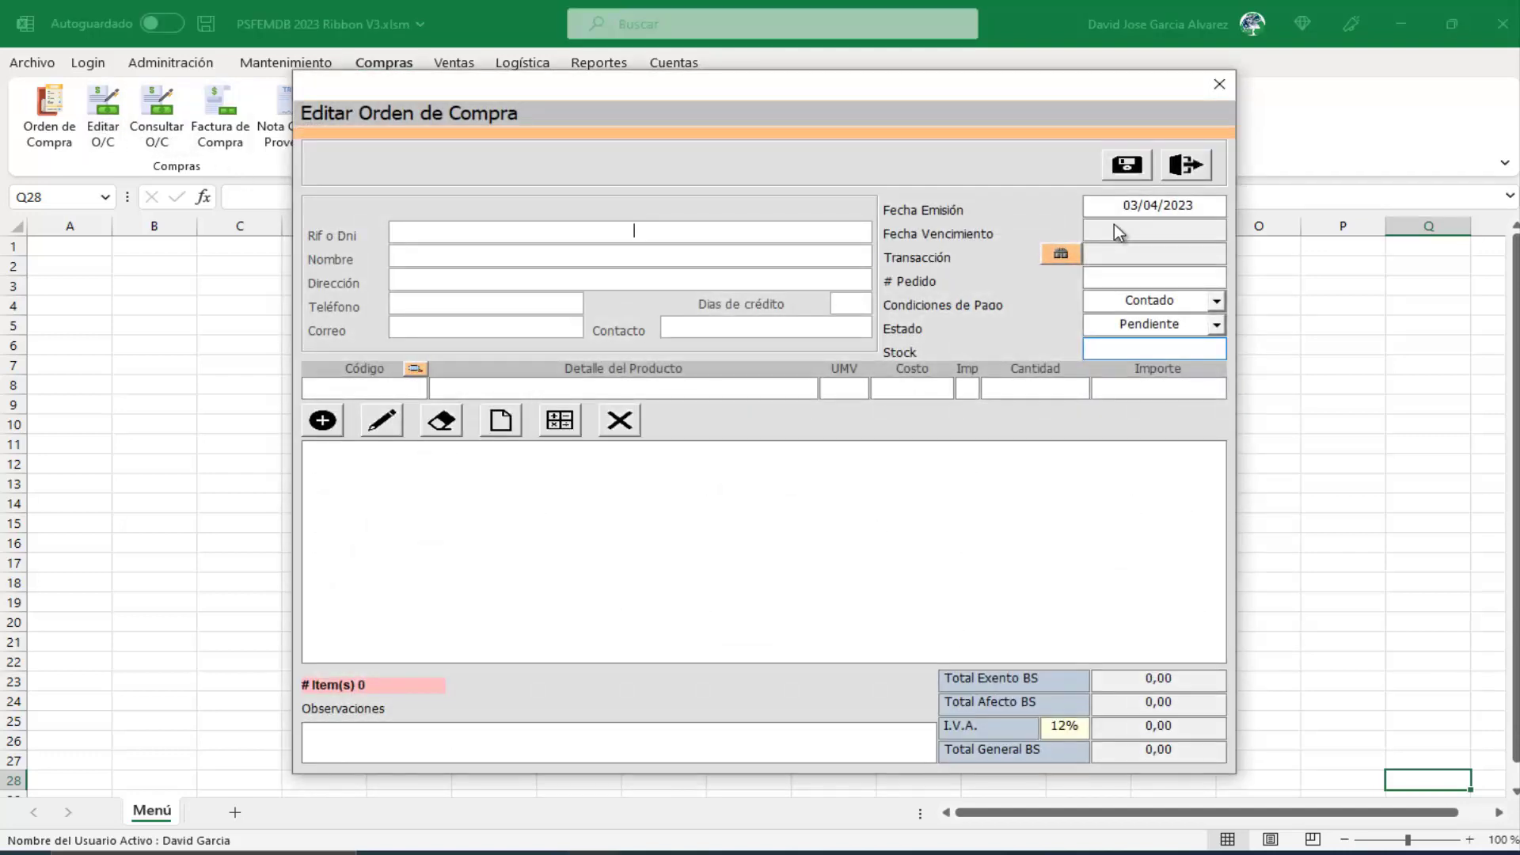
{"action": "left_click", "coordinate": [1173, 177]}
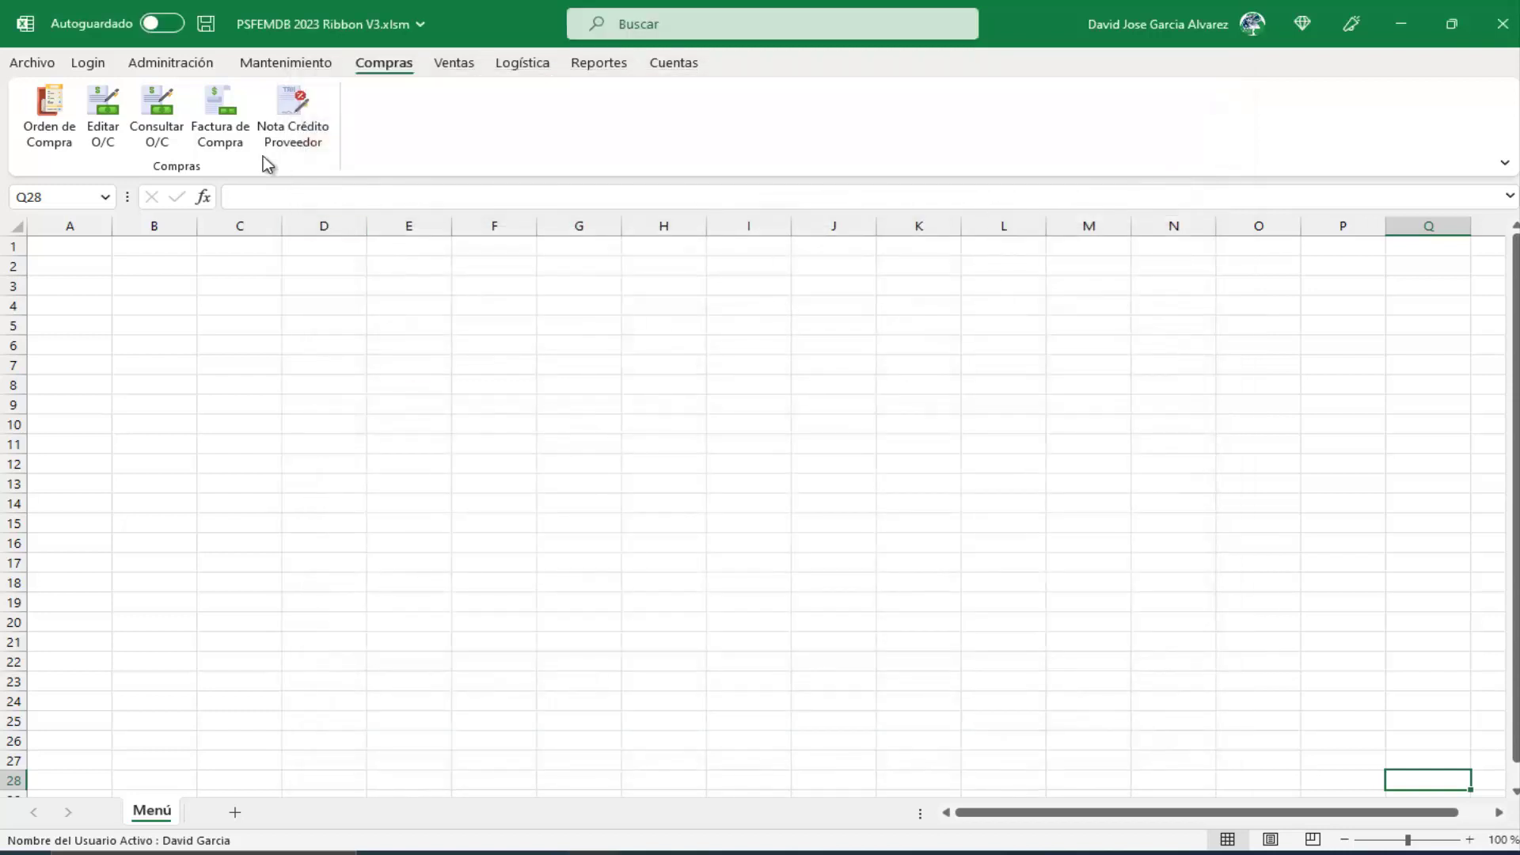
{"action": "left_click", "coordinate": [165, 141]}
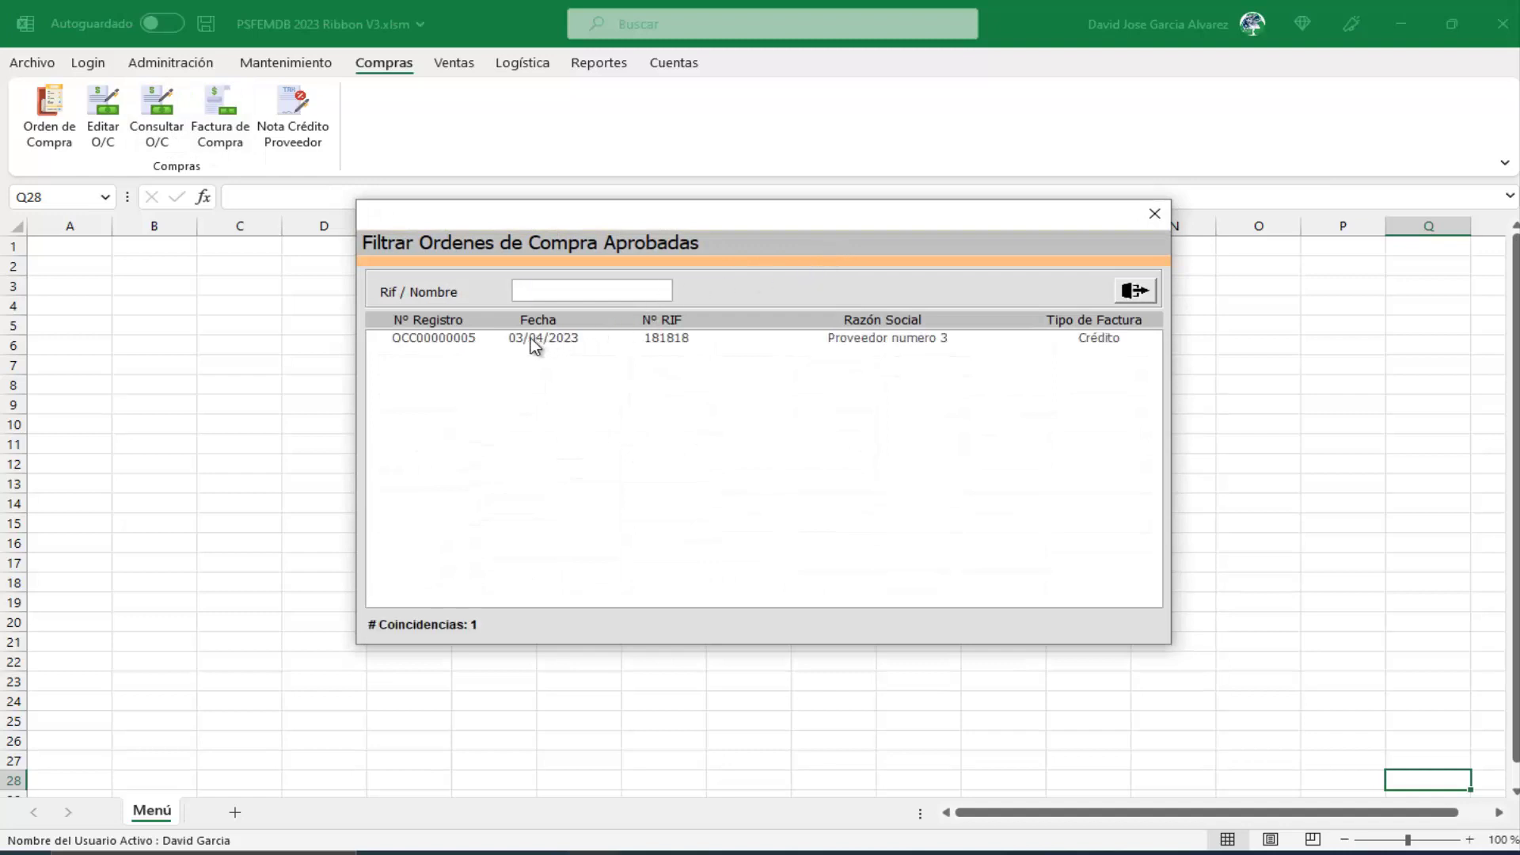
{"action": "left_click", "coordinate": [533, 341]}
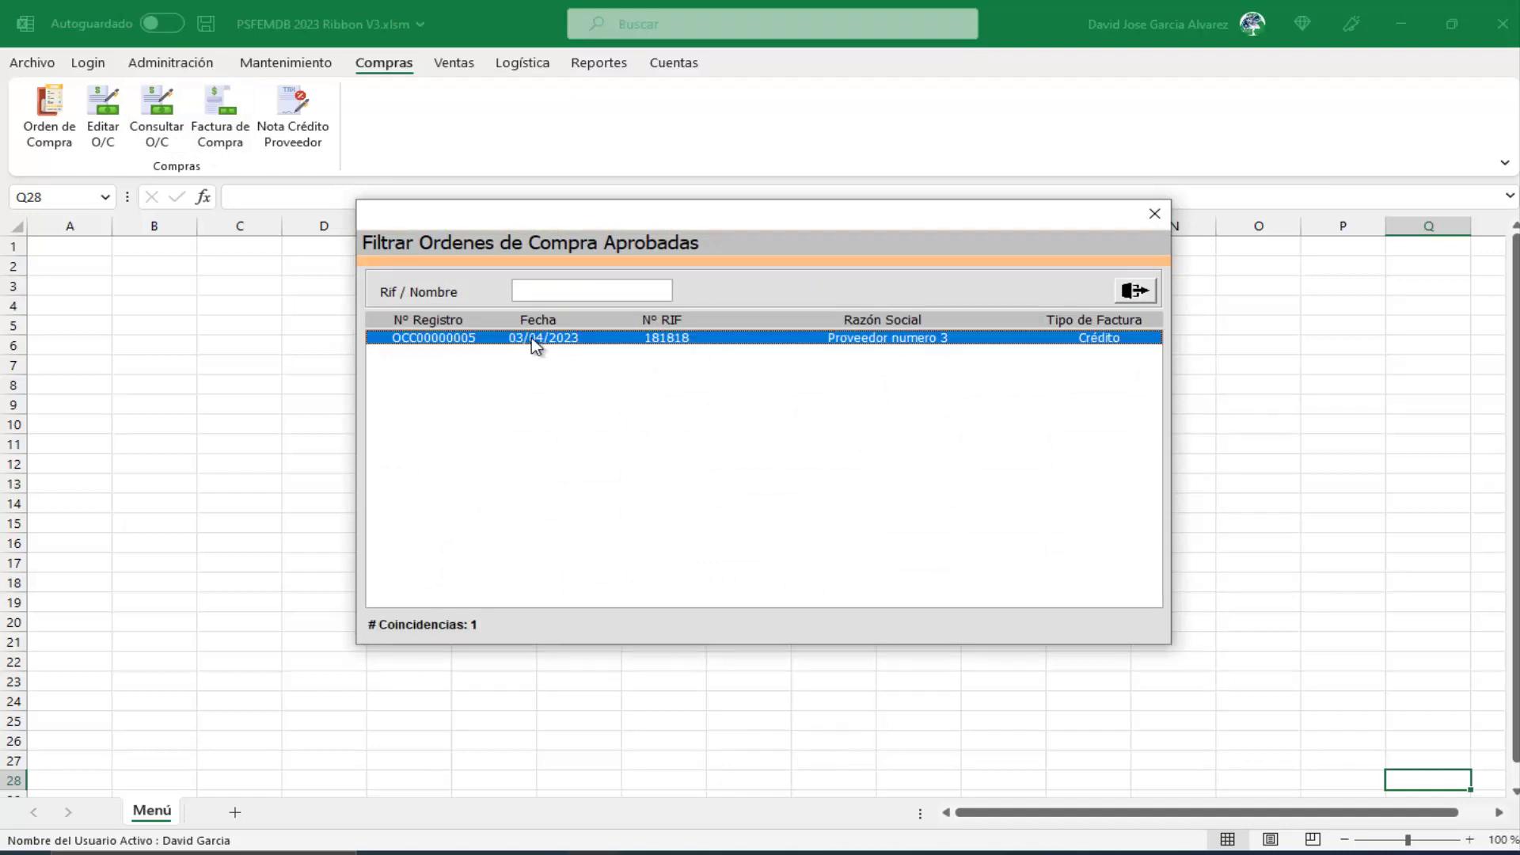
{"action": "left_click", "coordinate": [1155, 213]}
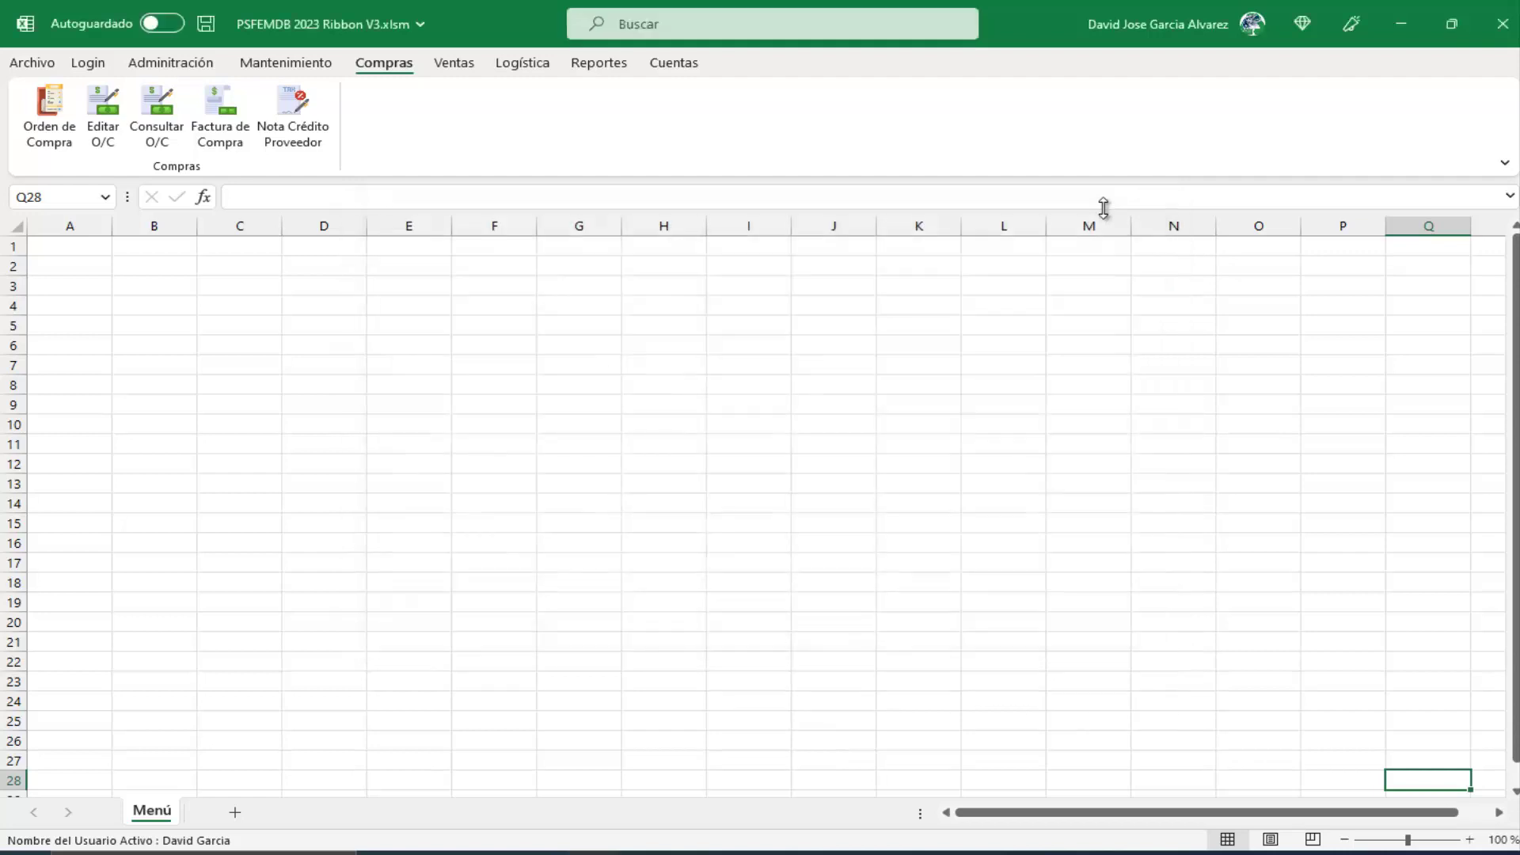
{"action": "left_click", "coordinate": [199, 141]}
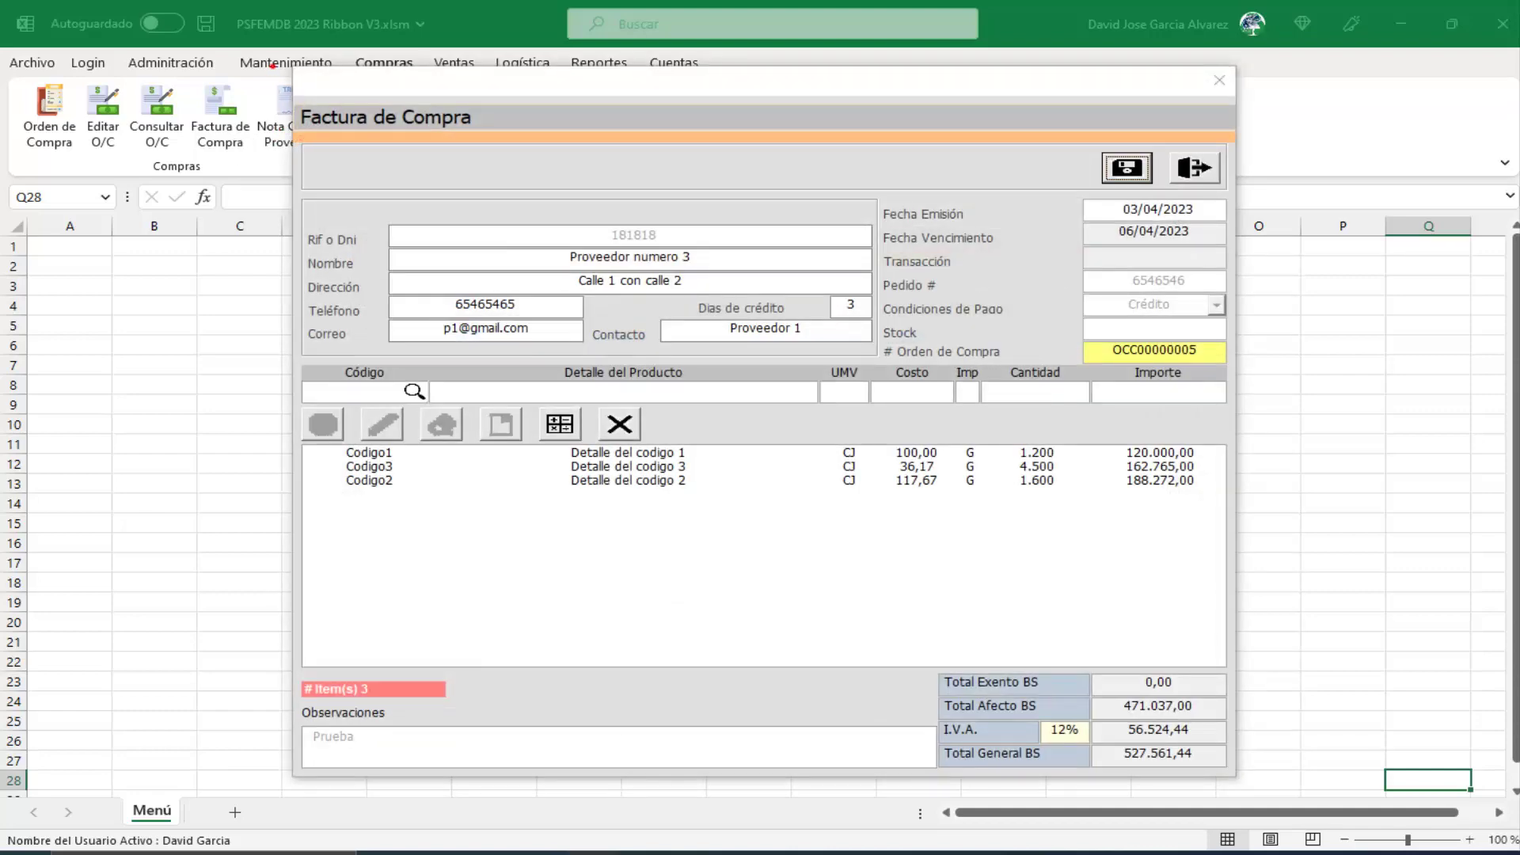
Save and process purchase invoice FCC00000009 for order OCC00000005, declining to print it
{"action": "left_click_drag", "start_coordinate": [272, 57], "coordinate": [1243, 743]}
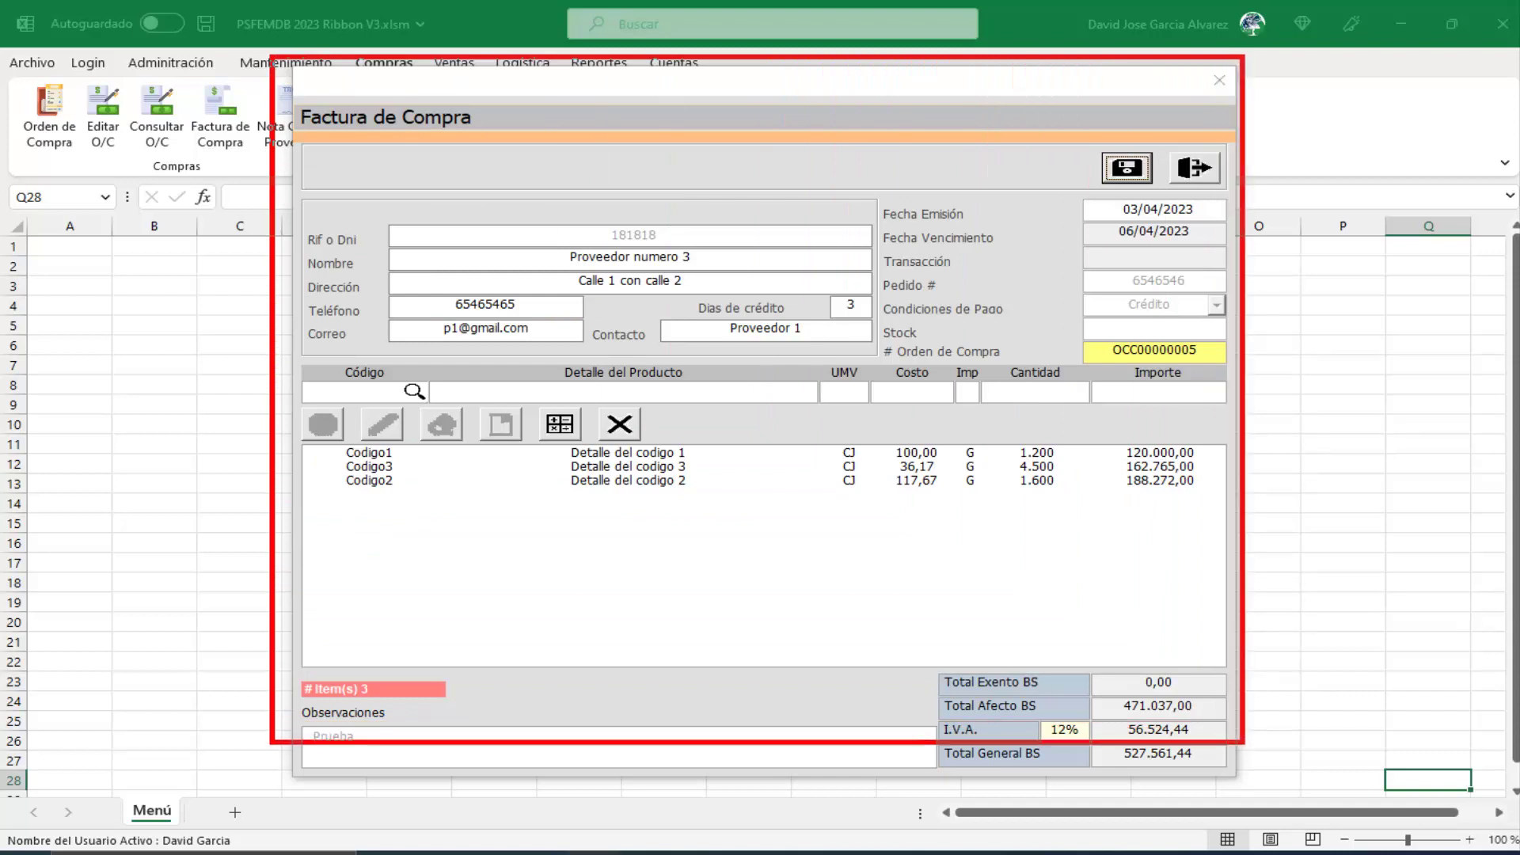
{"action": "left_click_drag", "start_coordinate": [1243, 743], "coordinate": [1243, 782]}
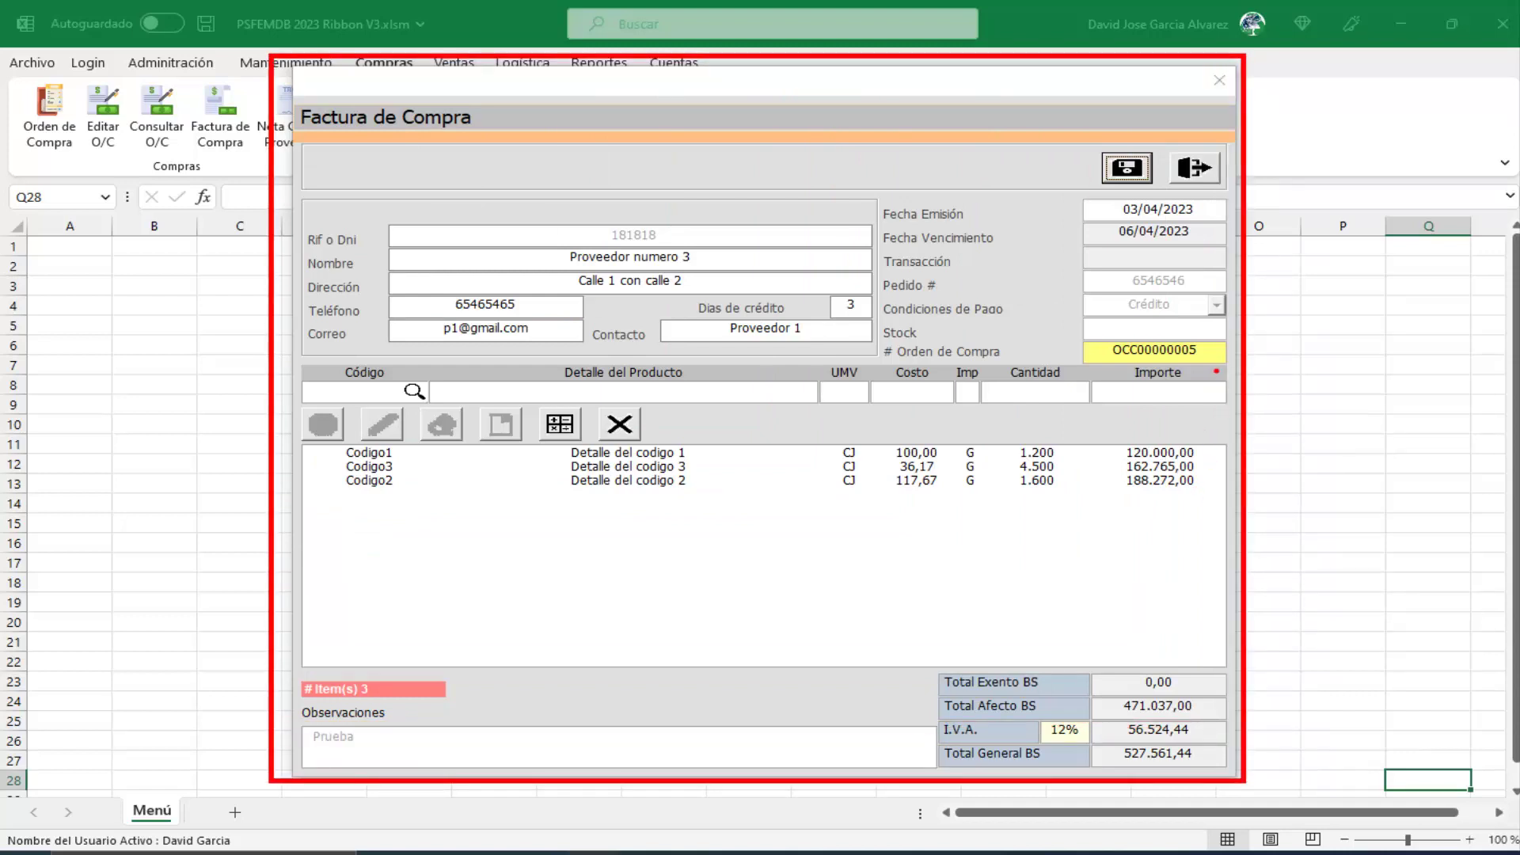
{"action": "left_click_drag", "start_coordinate": [599, 85], "coordinate": [521, 122]}
{"action": "left_click_drag", "start_coordinate": [278, 385], "coordinate": [667, 459]}
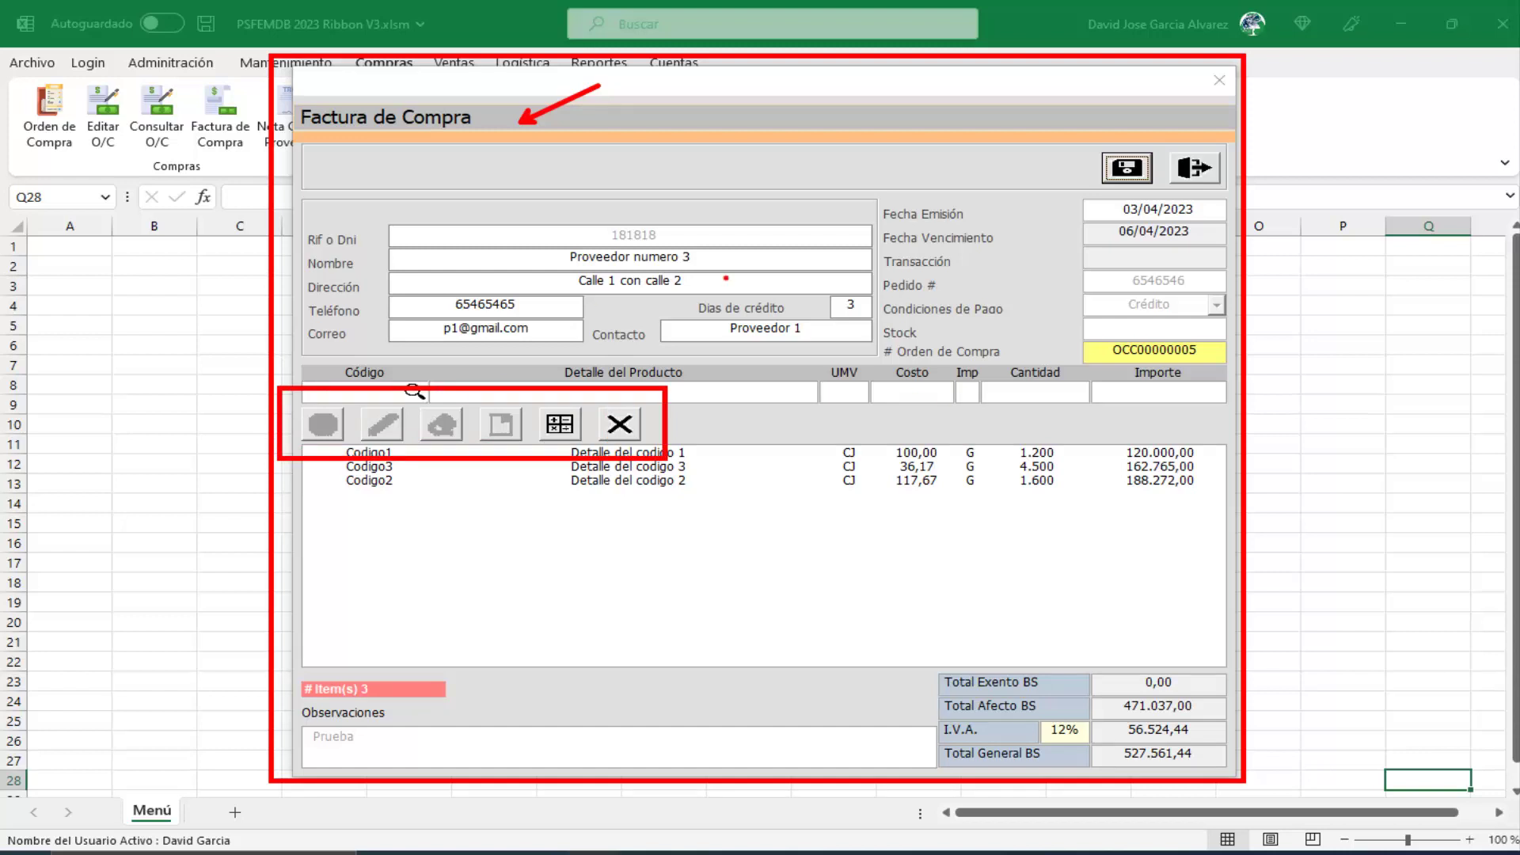
{"action": "left_click_drag", "start_coordinate": [663, 262], "coordinate": [735, 361]}
{"action": "left_click", "coordinate": [1125, 168]}
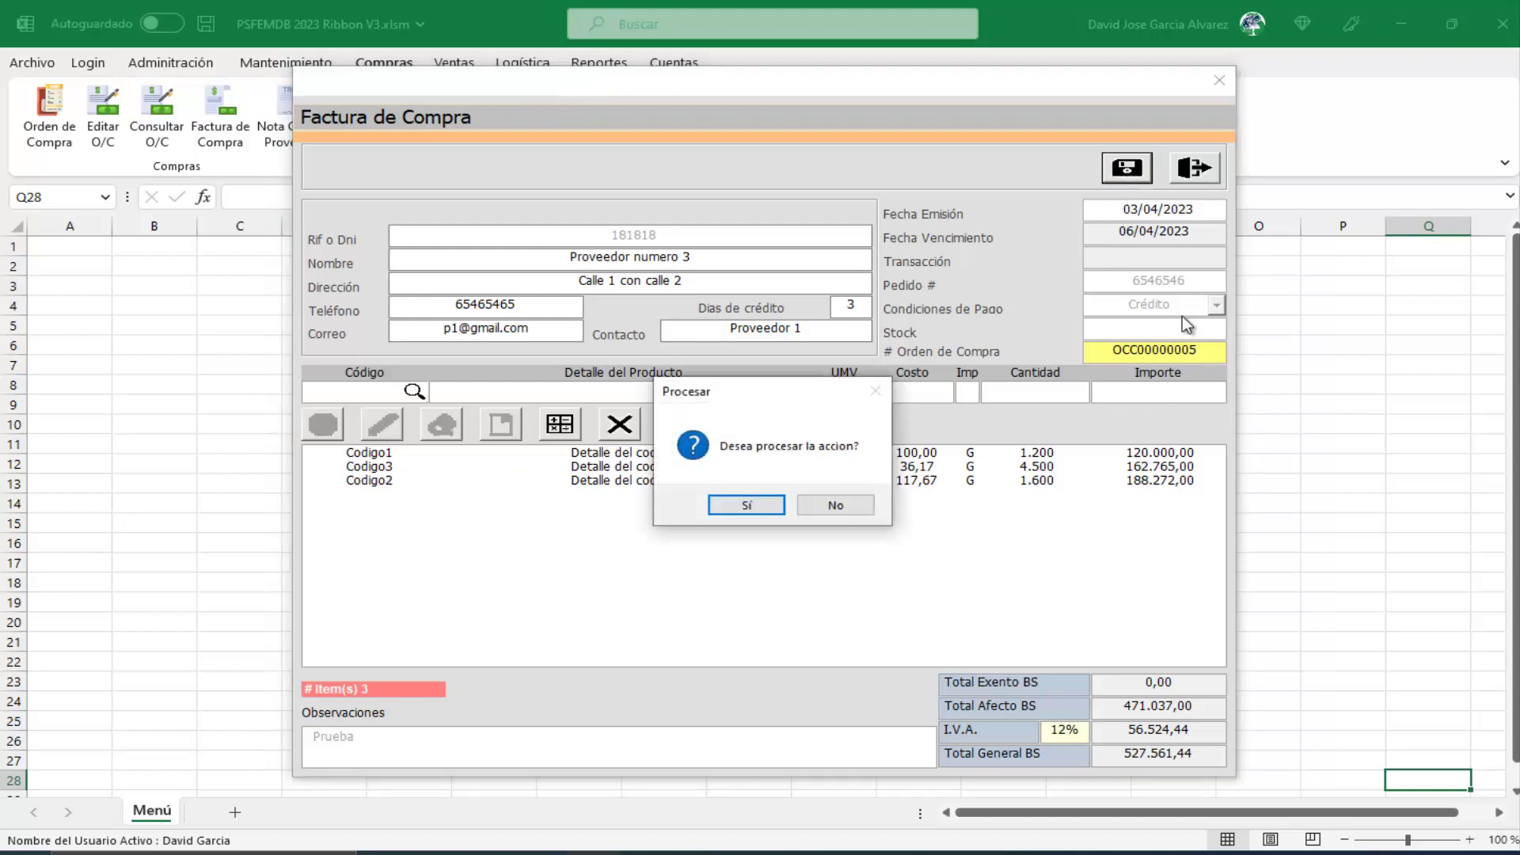
{"action": "left_click", "coordinate": [760, 507]}
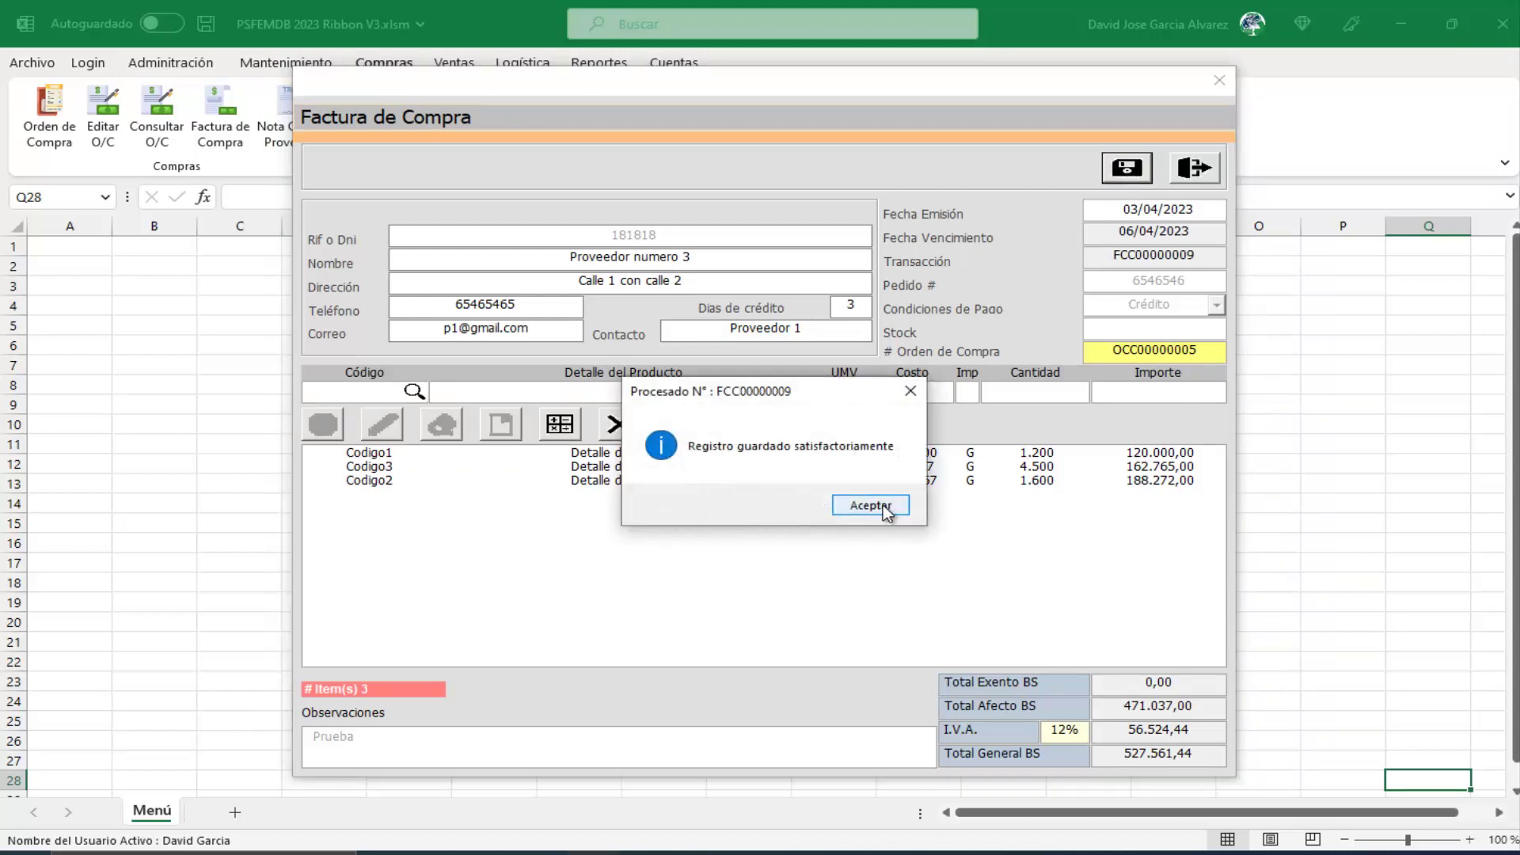
{"action": "left_click", "coordinate": [885, 506]}
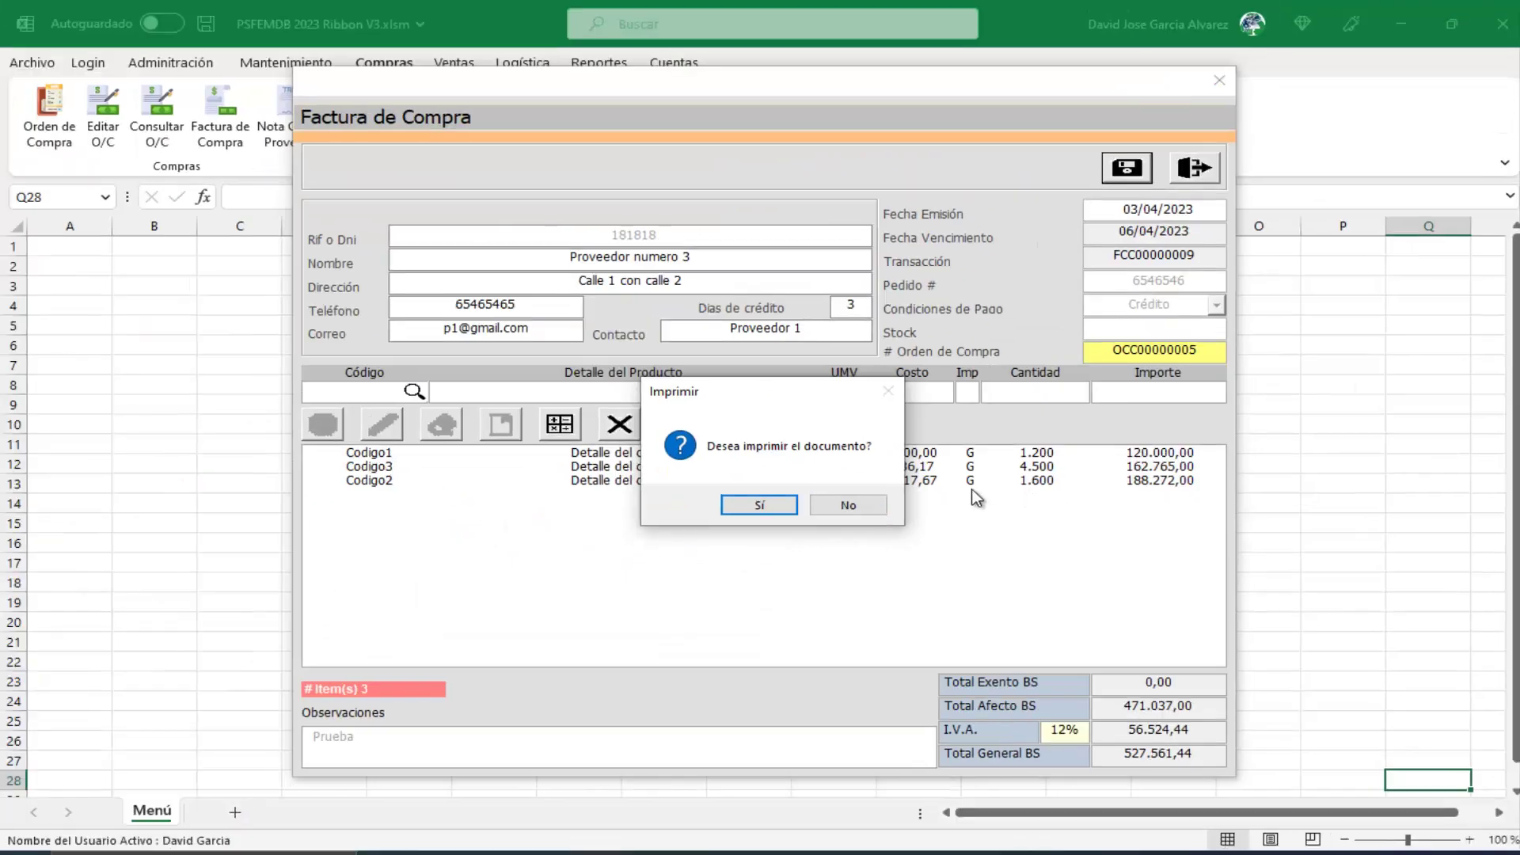
{"action": "left_click", "coordinate": [879, 505]}
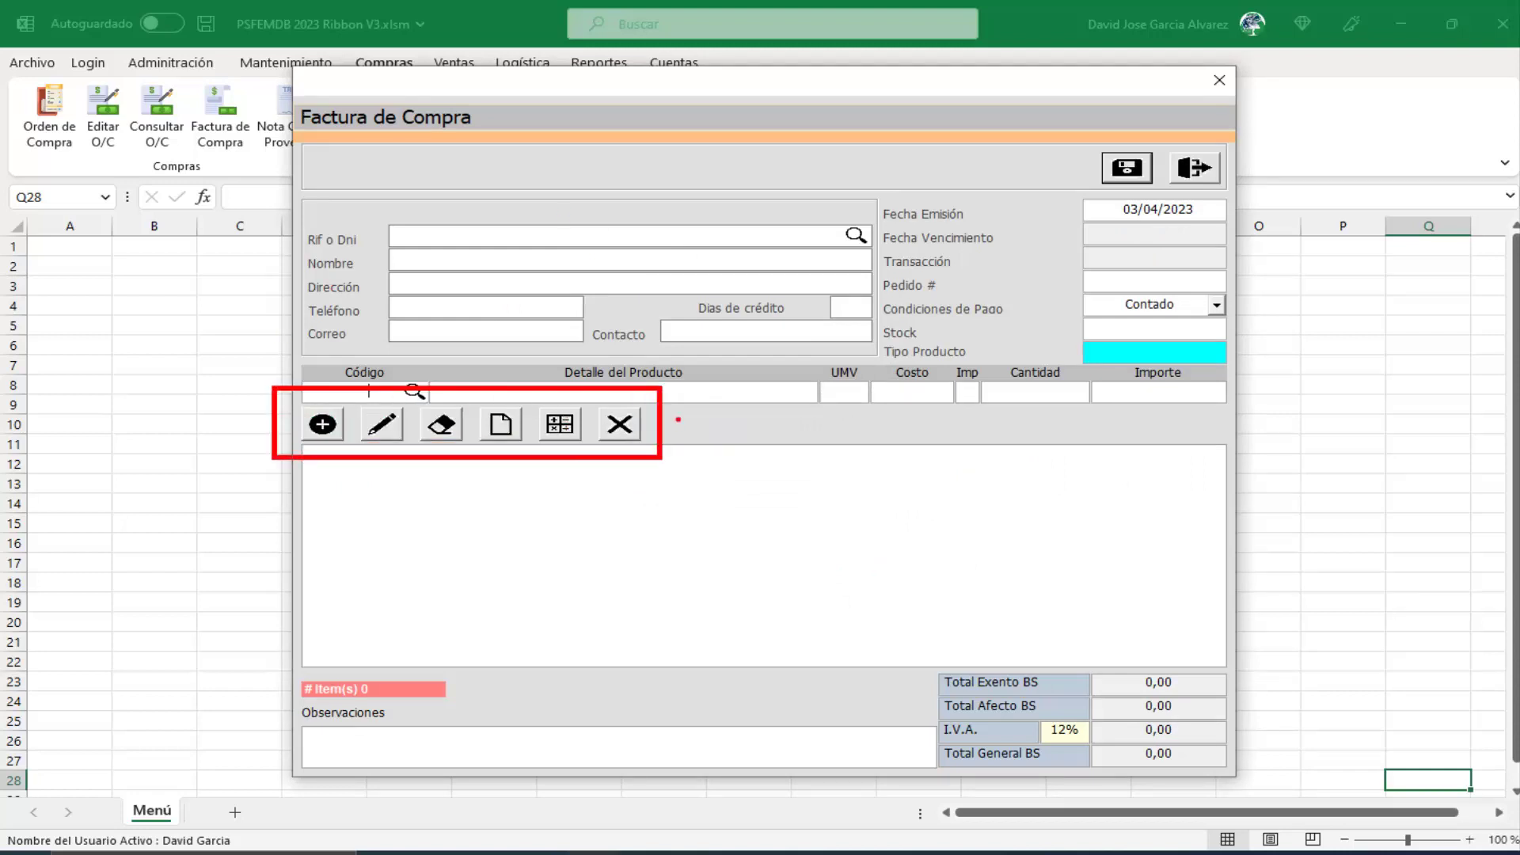
Choose supplier Proveedor 1 and add a Codigo2 line with quantity 1.500
{"action": "double_click", "coordinate": [659, 237]}
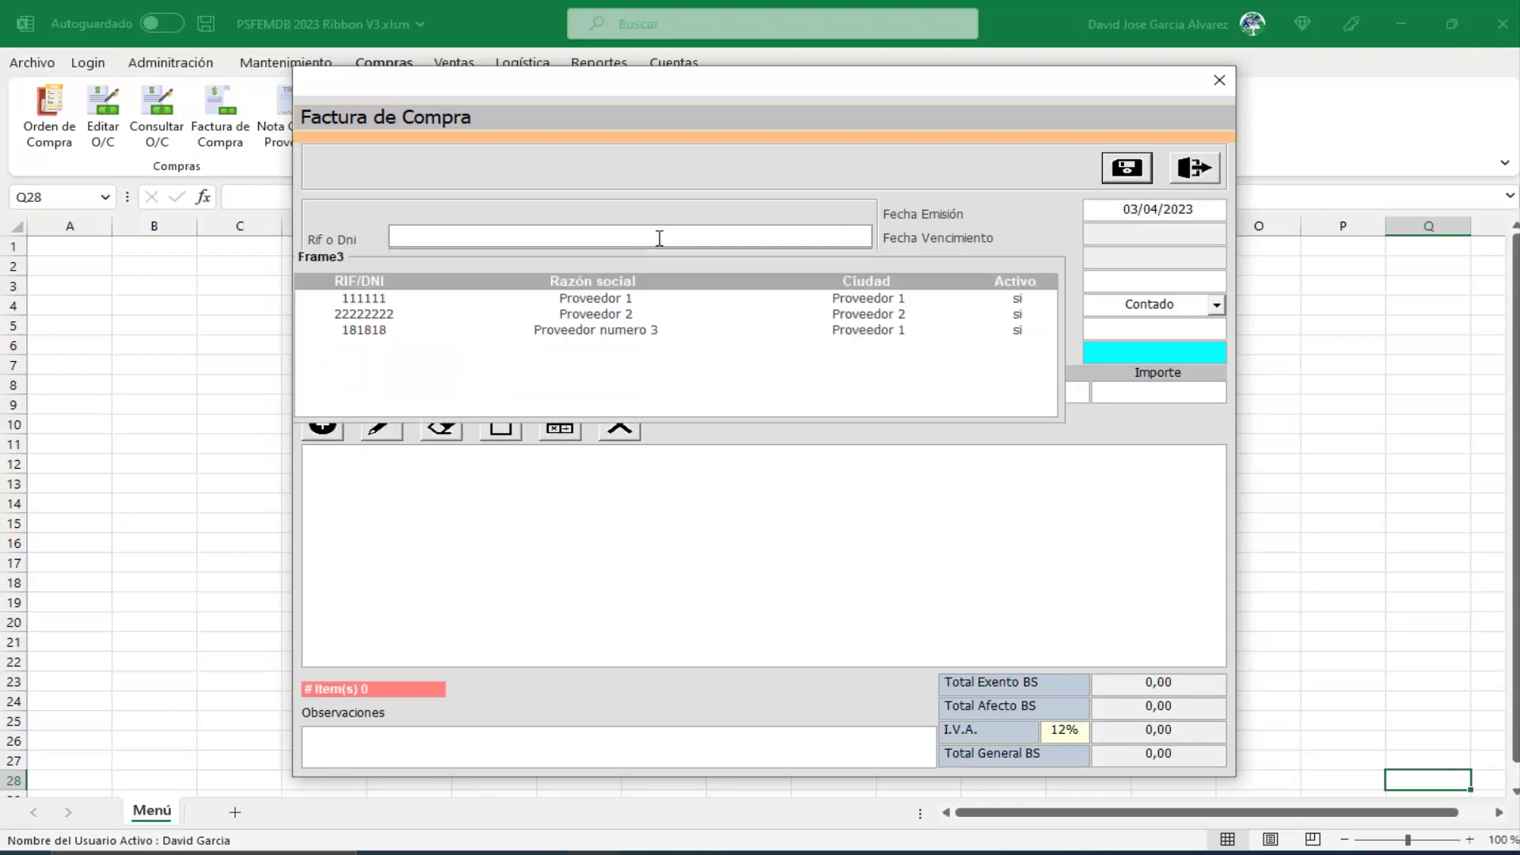
{"action": "key", "text": "Down"}
{"action": "key", "text": "Return"}
{"action": "key", "text": "Down"}
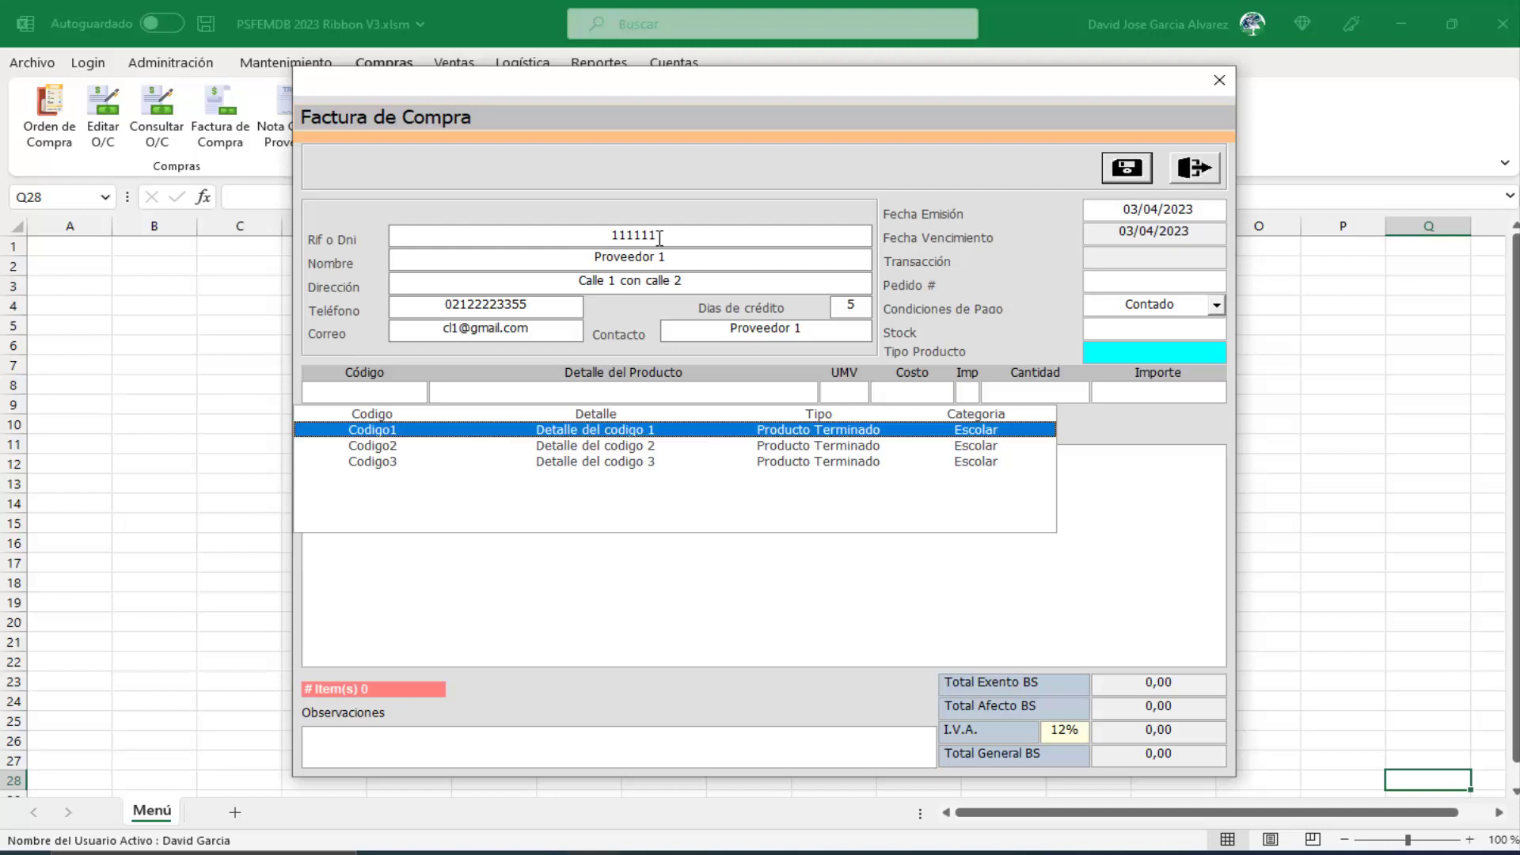
{"action": "key", "text": "Down"}
{"action": "key", "text": "Return"}
{"action": "key", "text": "Tab"}
{"action": "key", "text": "Tab"}
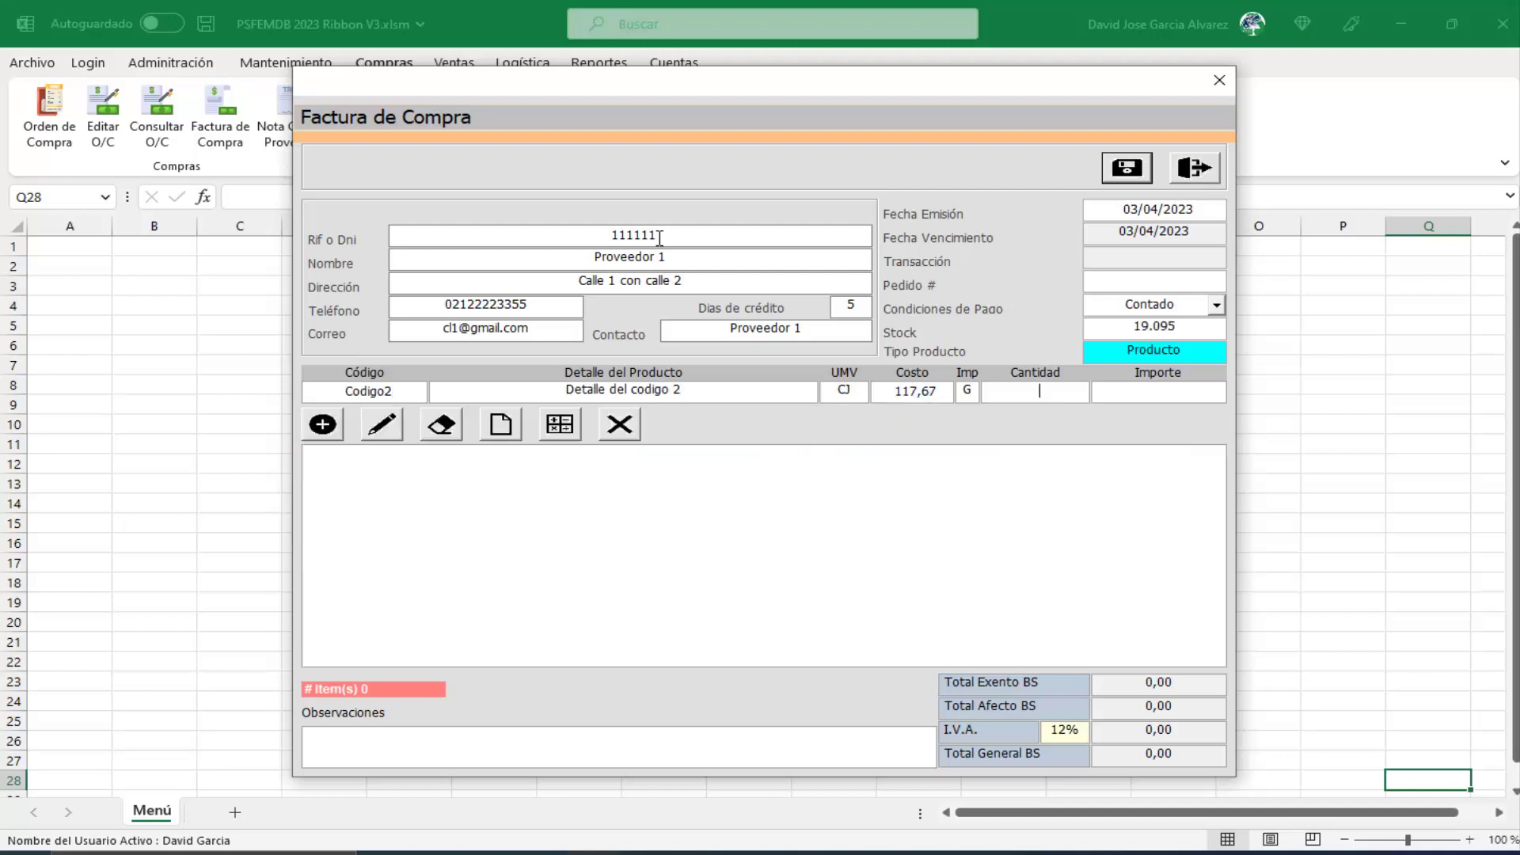
{"action": "type", "text": "1.500"}
{"action": "key", "text": "Return"}
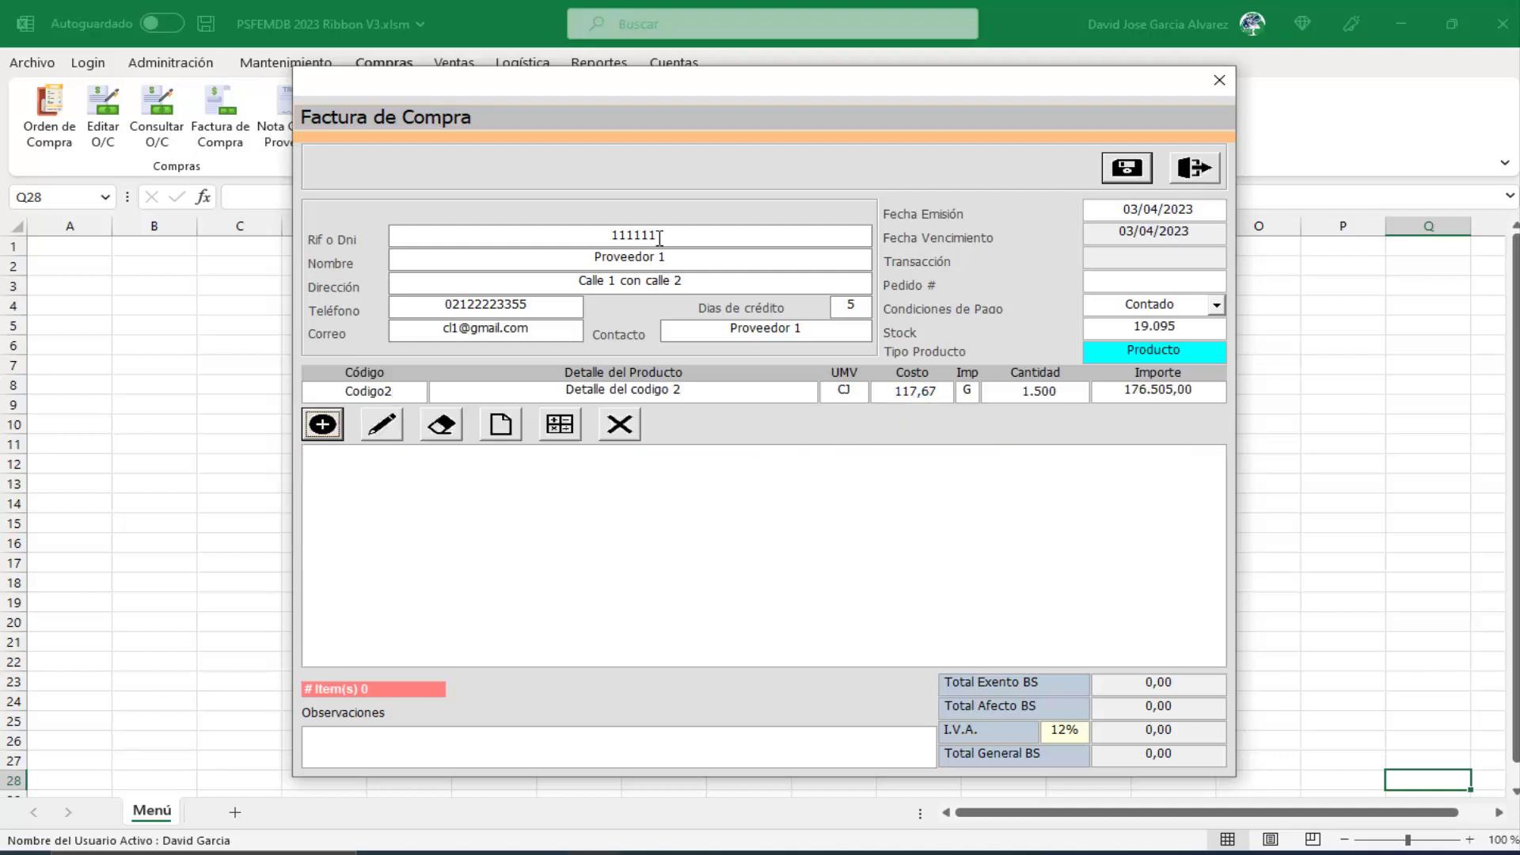
Enter observation Prueba and the order number, then save and process the invoice
{"action": "left_click", "coordinate": [640, 731]}
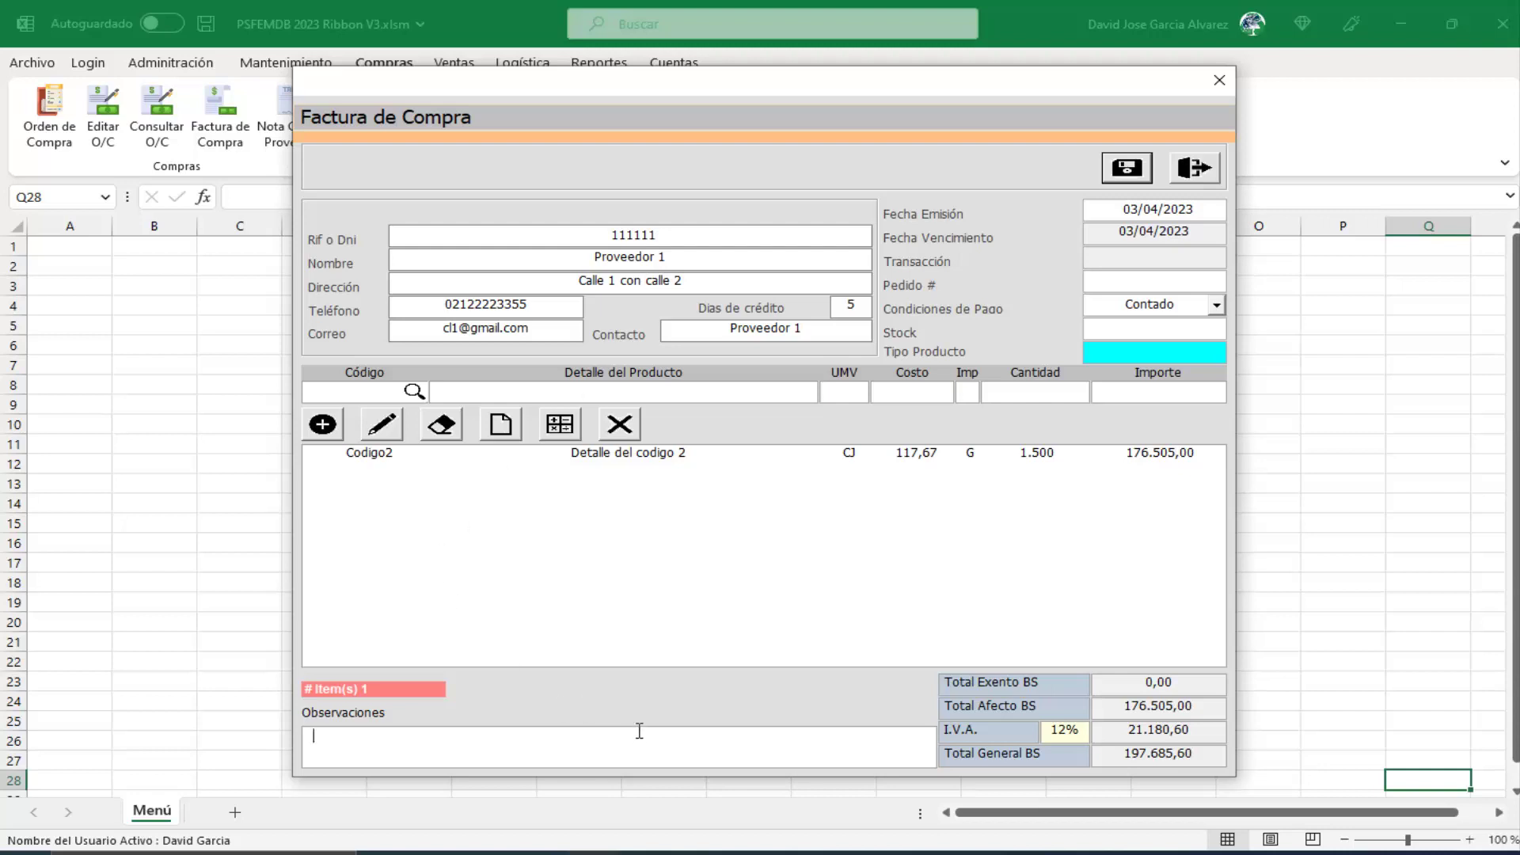
{"action": "type", "text": "Pr"}
{"action": "type", "text": "ueba"}
{"action": "left_click", "coordinate": [1186, 277]}
{"action": "type", "text": "65465"}
{"action": "left_click", "coordinate": [1127, 167]}
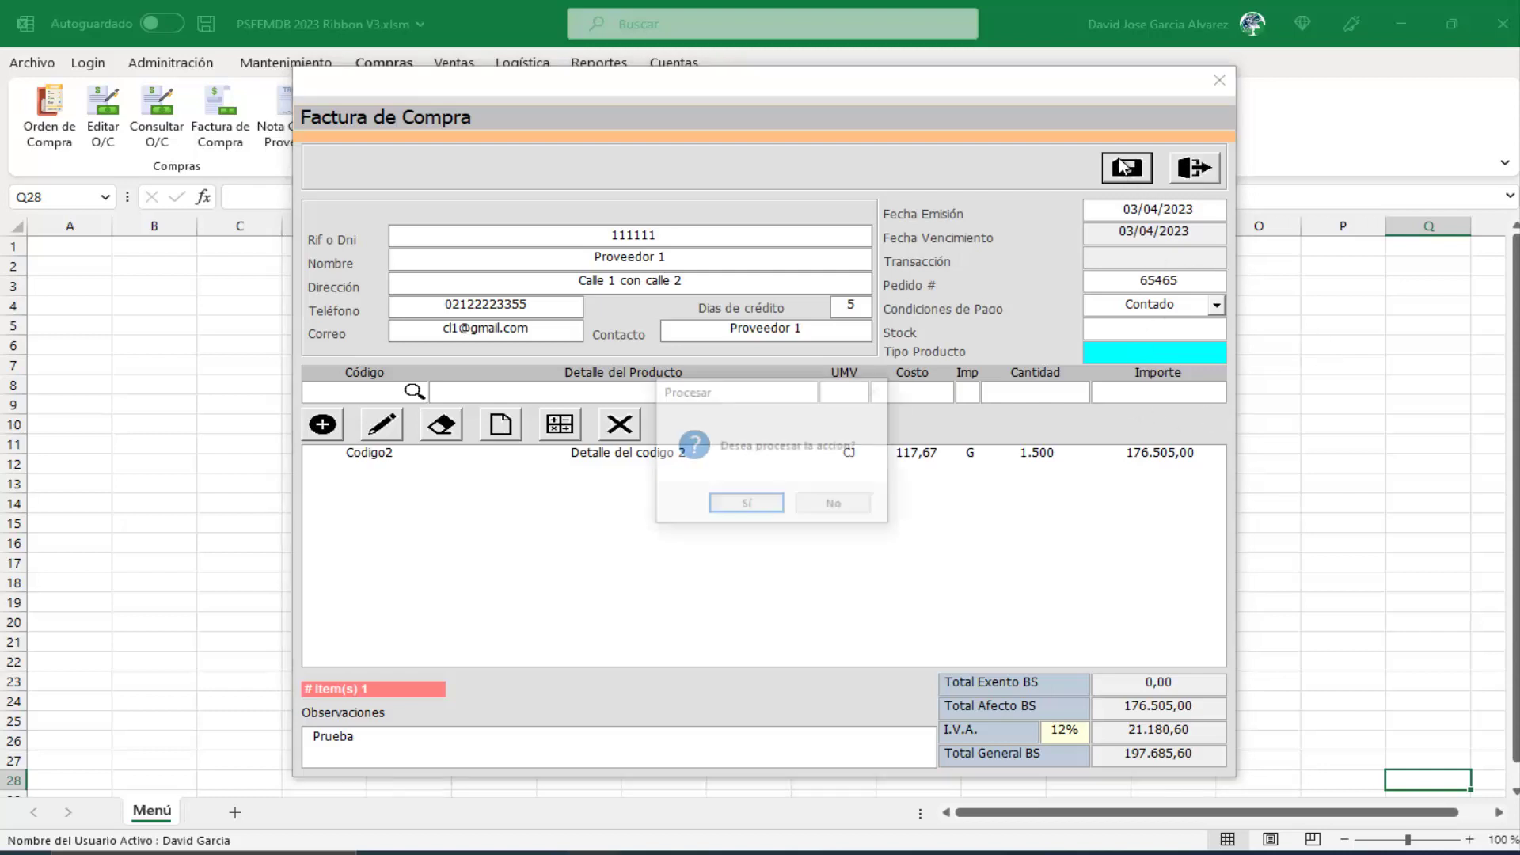
{"action": "left_click", "coordinate": [759, 505]}
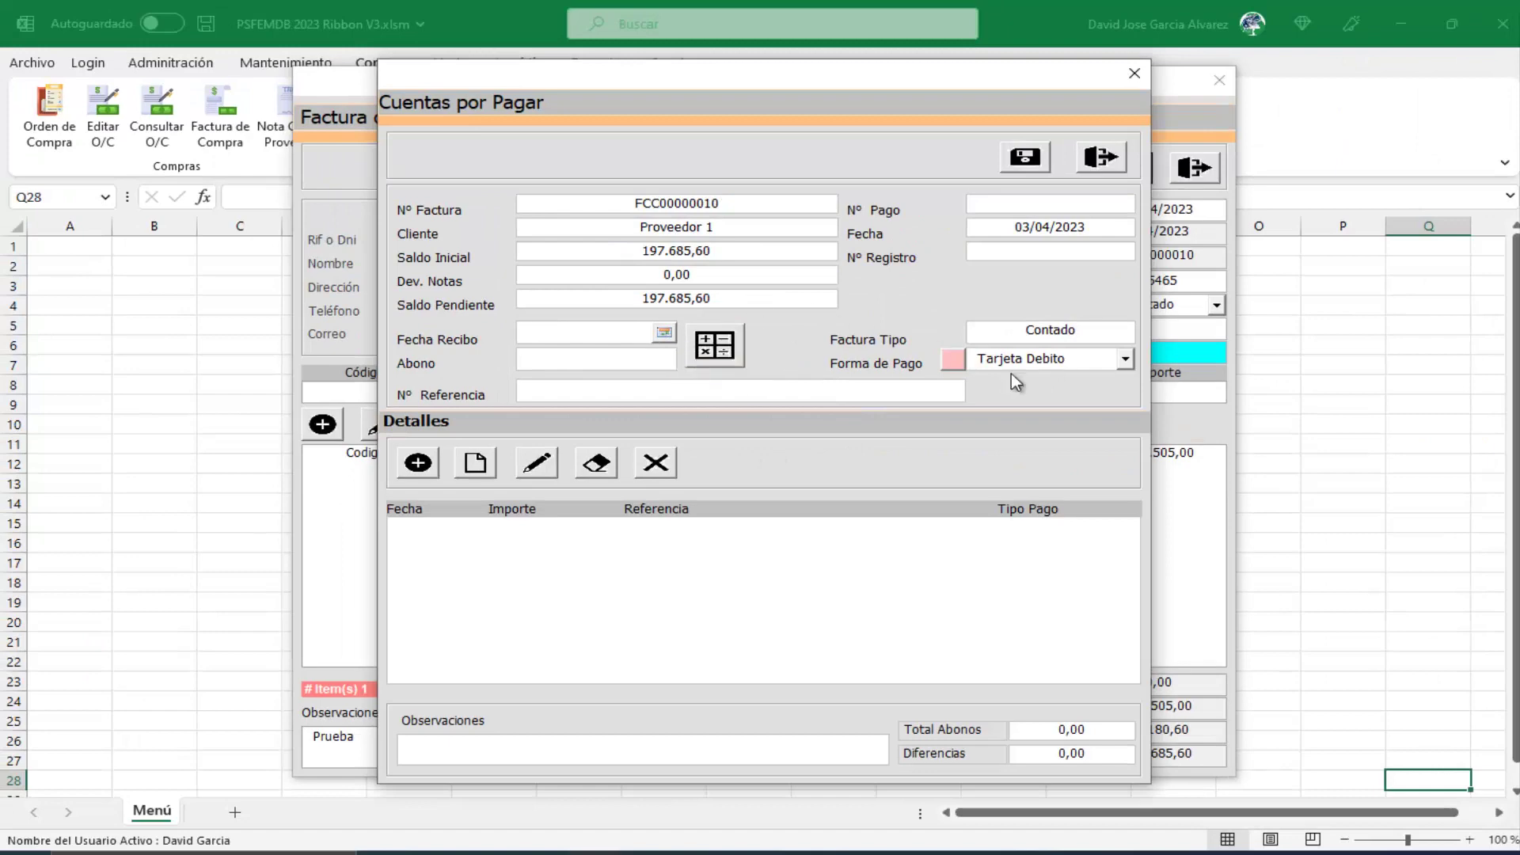
Set the payment receipt date to 03/04/2023
{"action": "left_click", "coordinate": [665, 335]}
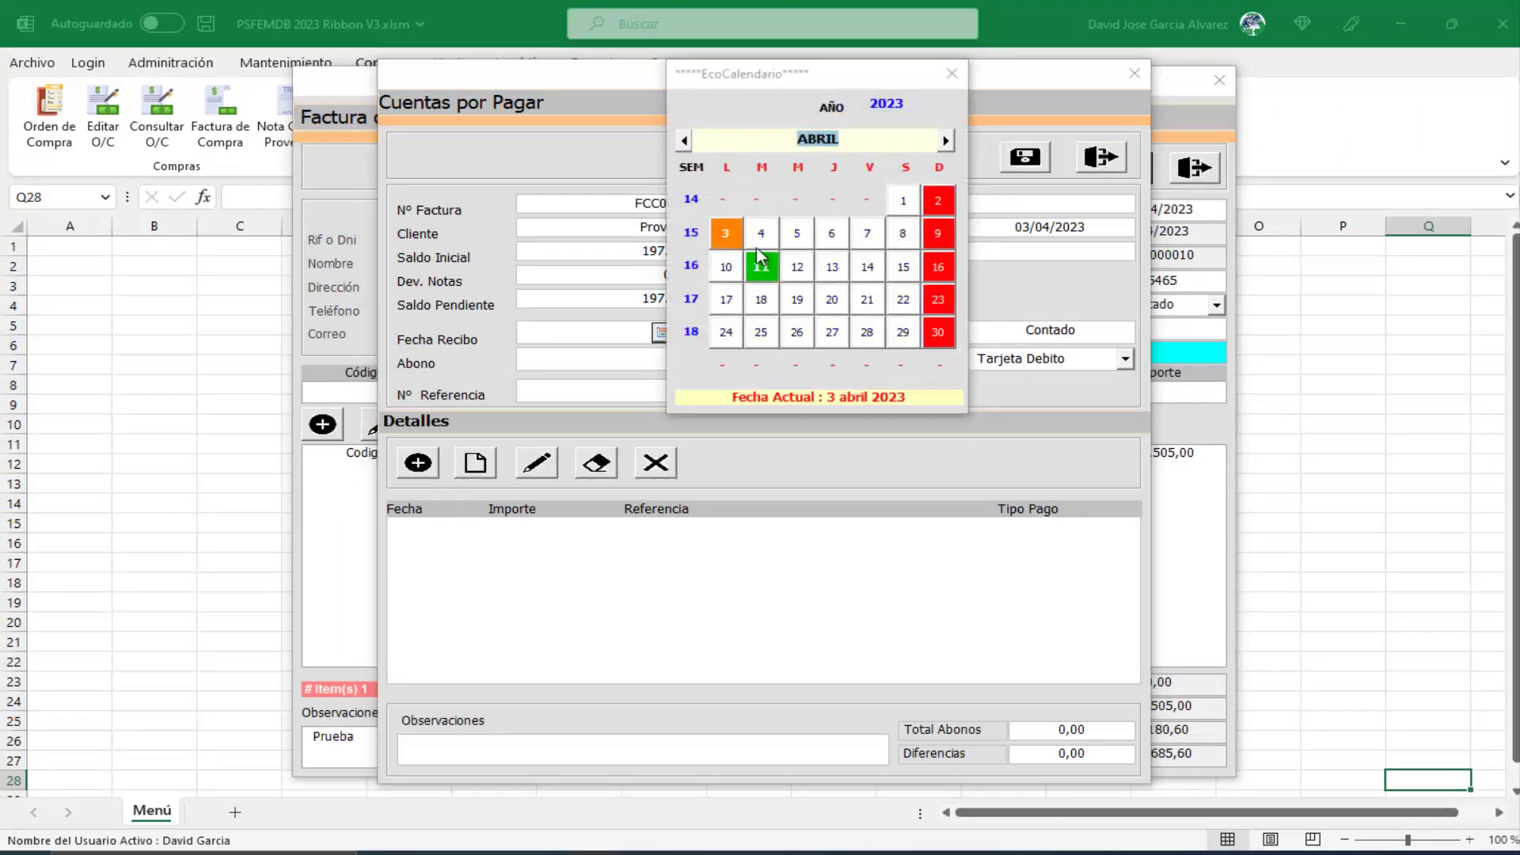
{"action": "left_click", "coordinate": [723, 244]}
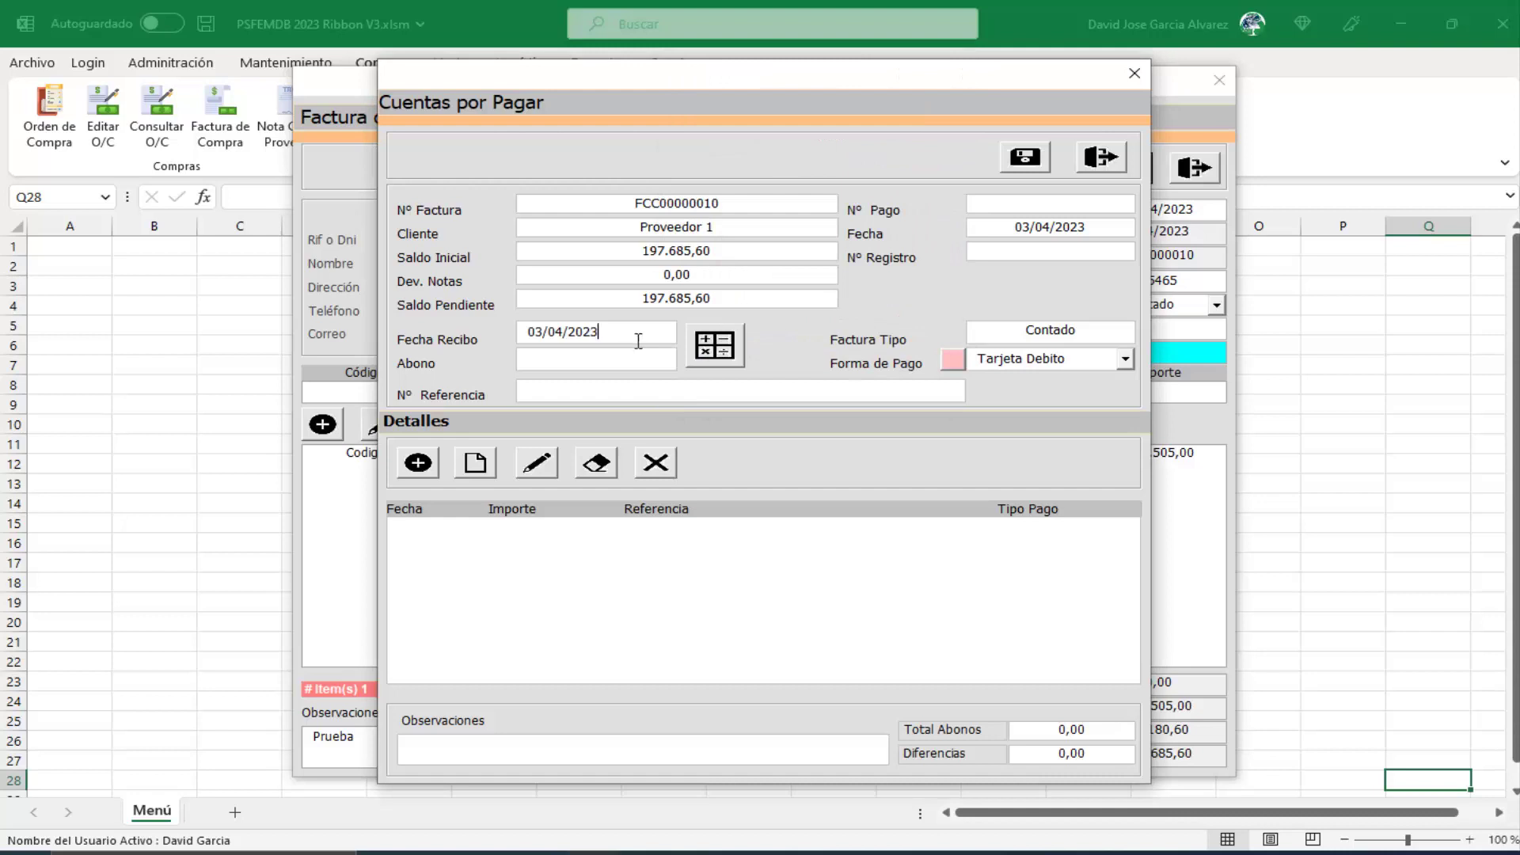
{"action": "left_click_drag", "start_coordinate": [637, 339], "coordinate": [584, 333]}
{"action": "key", "text": "BackSpace"}
{"action": "key", "text": "BackSpace"}
{"action": "key", "text": "BackSpace"}
{"action": "key", "text": "BackSpace"}
{"action": "left_click", "coordinate": [665, 333]}
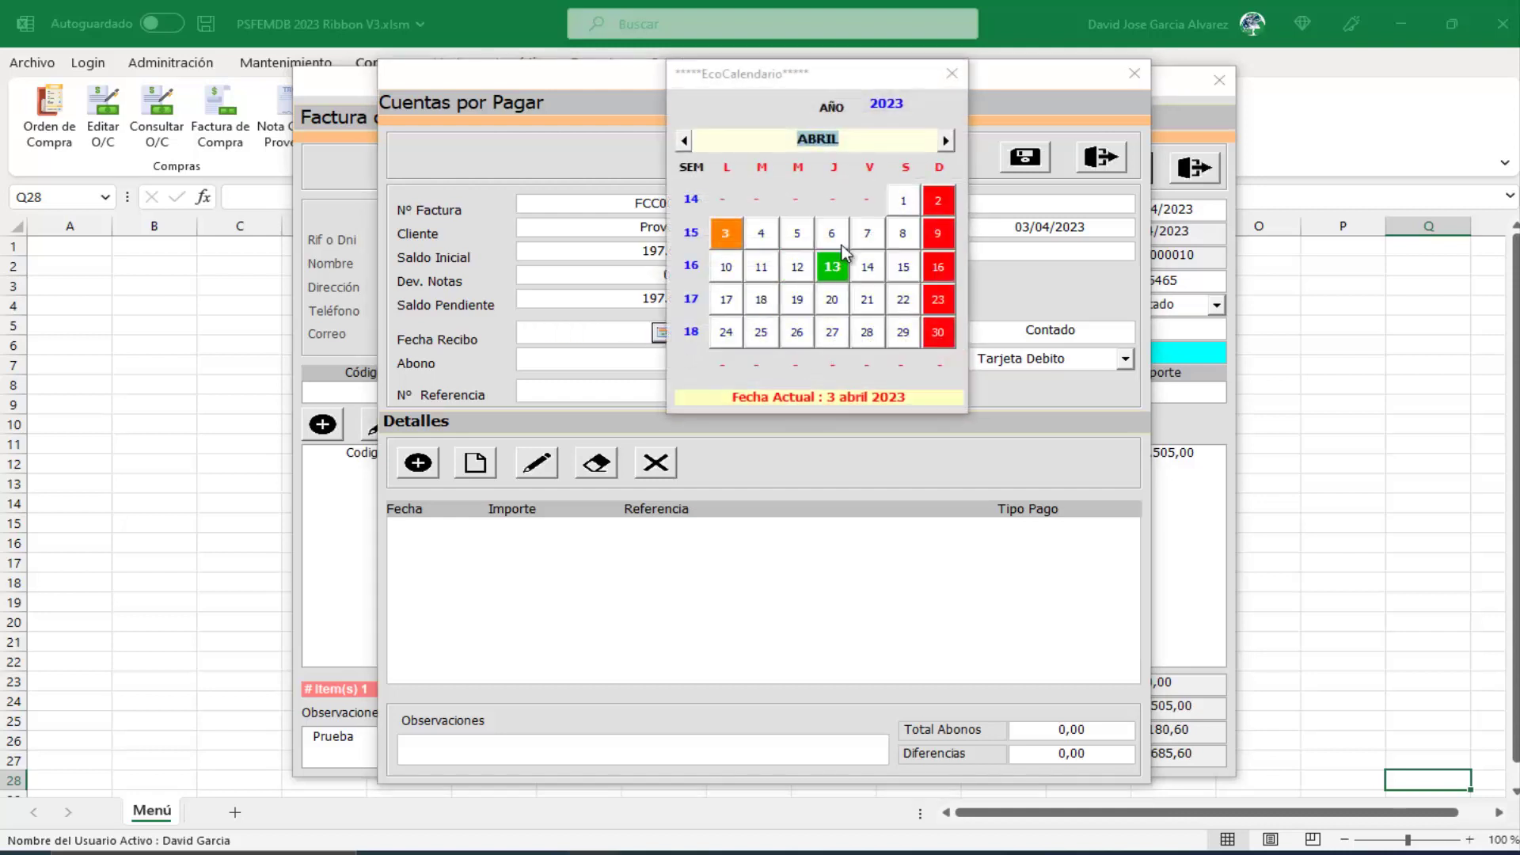
{"action": "left_click", "coordinate": [761, 232]}
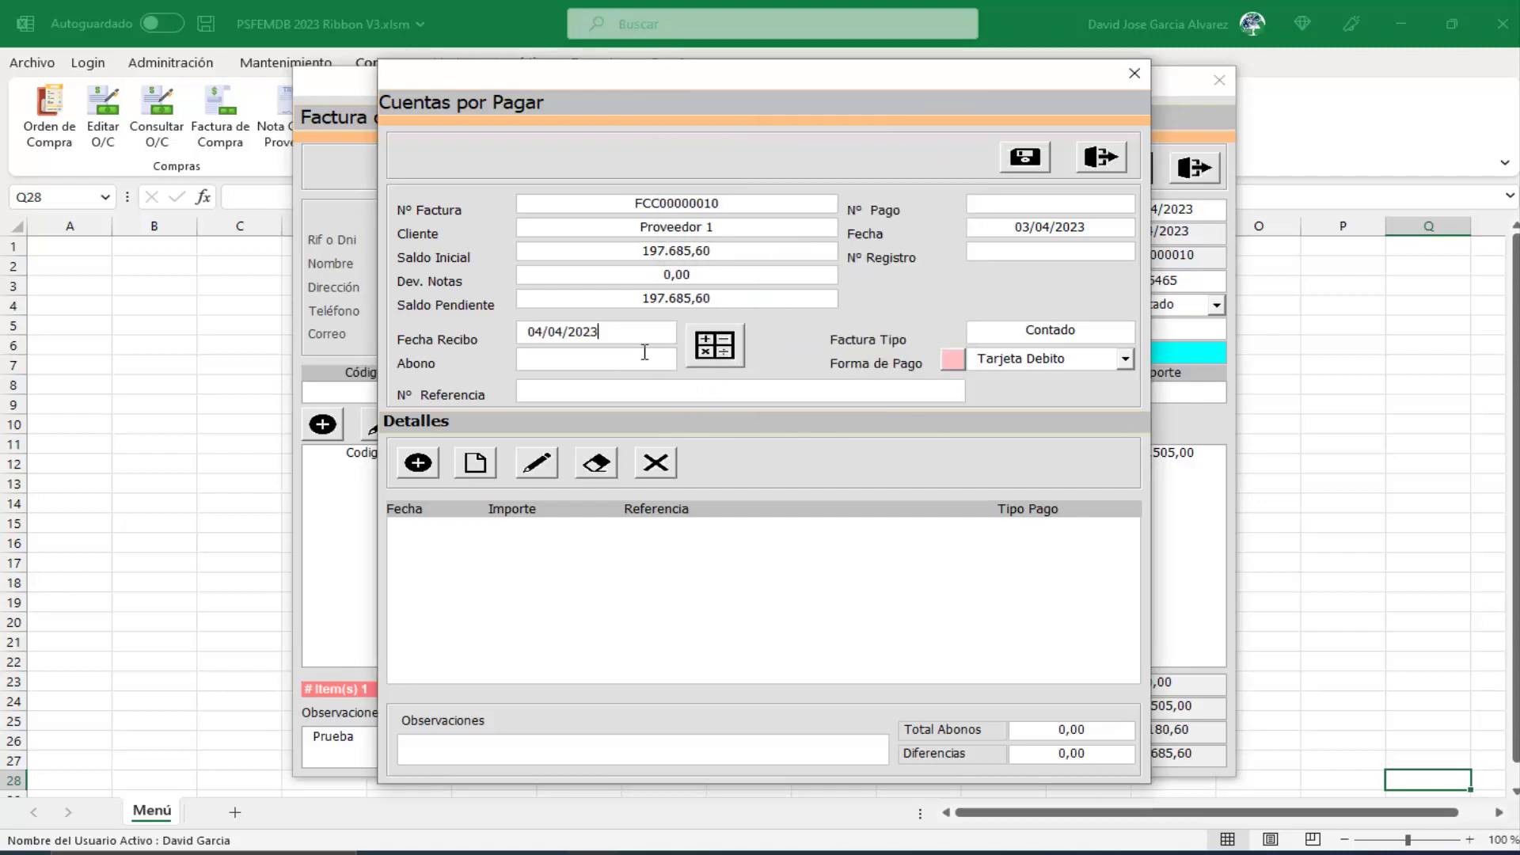
{"action": "double_click", "coordinate": [625, 333]}
{"action": "key", "text": "BackSpace"}
{"action": "left_click", "coordinate": [613, 337]}
Add a 100.000,00 payment with reference Prueba 1, then fill in the remaining balance
{"action": "left_click", "coordinate": [654, 359]}
{"action": "type", "text": "100."}
{"action": "type", "text": "00000"}
{"action": "left_click", "coordinate": [738, 386]}
{"action": "type", "text": "eba 1"}
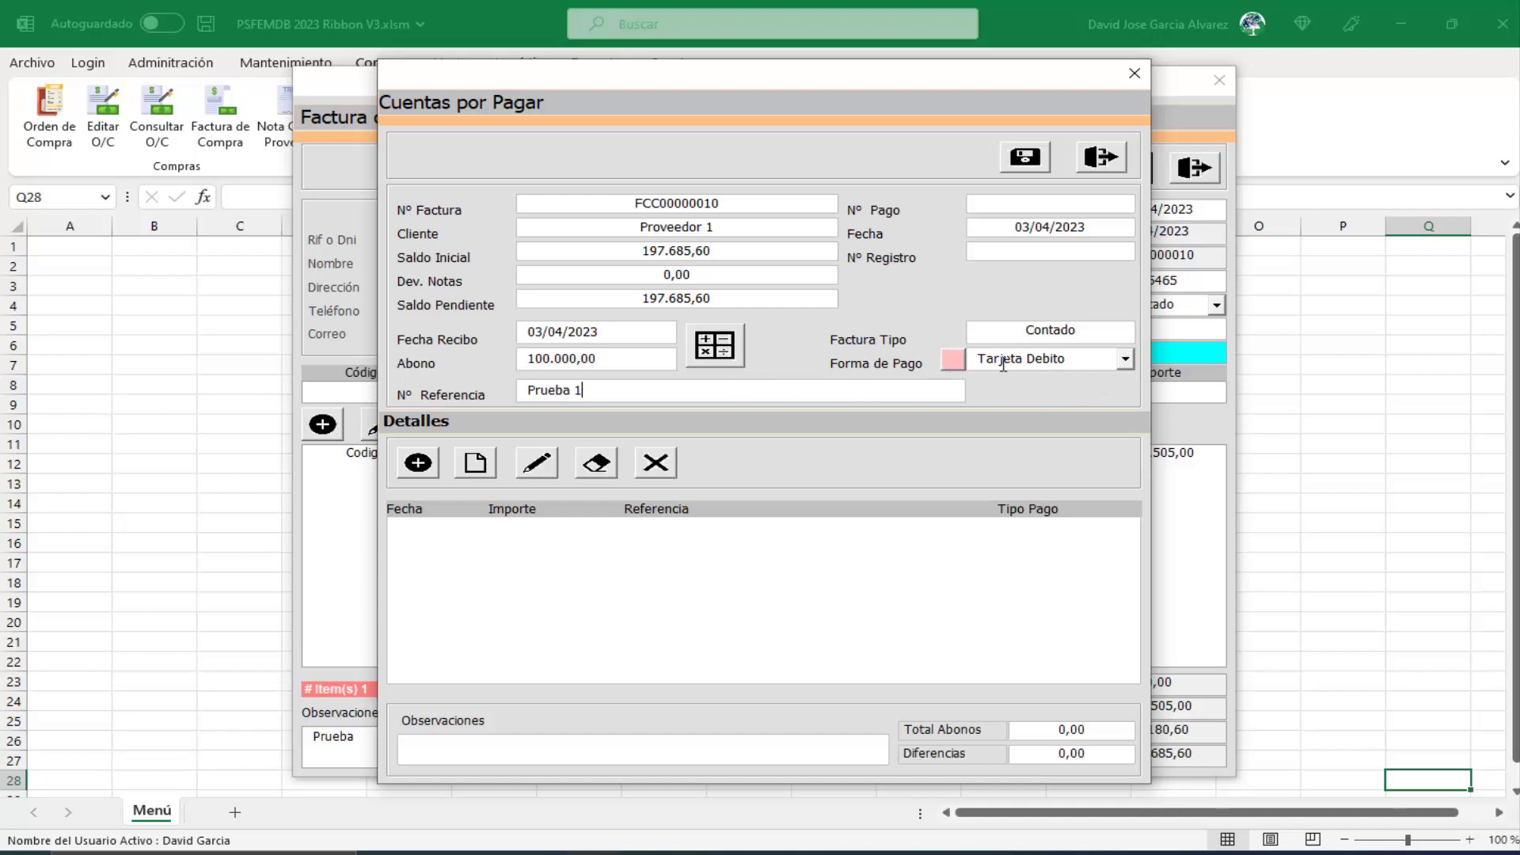
{"action": "left_click", "coordinate": [419, 463]}
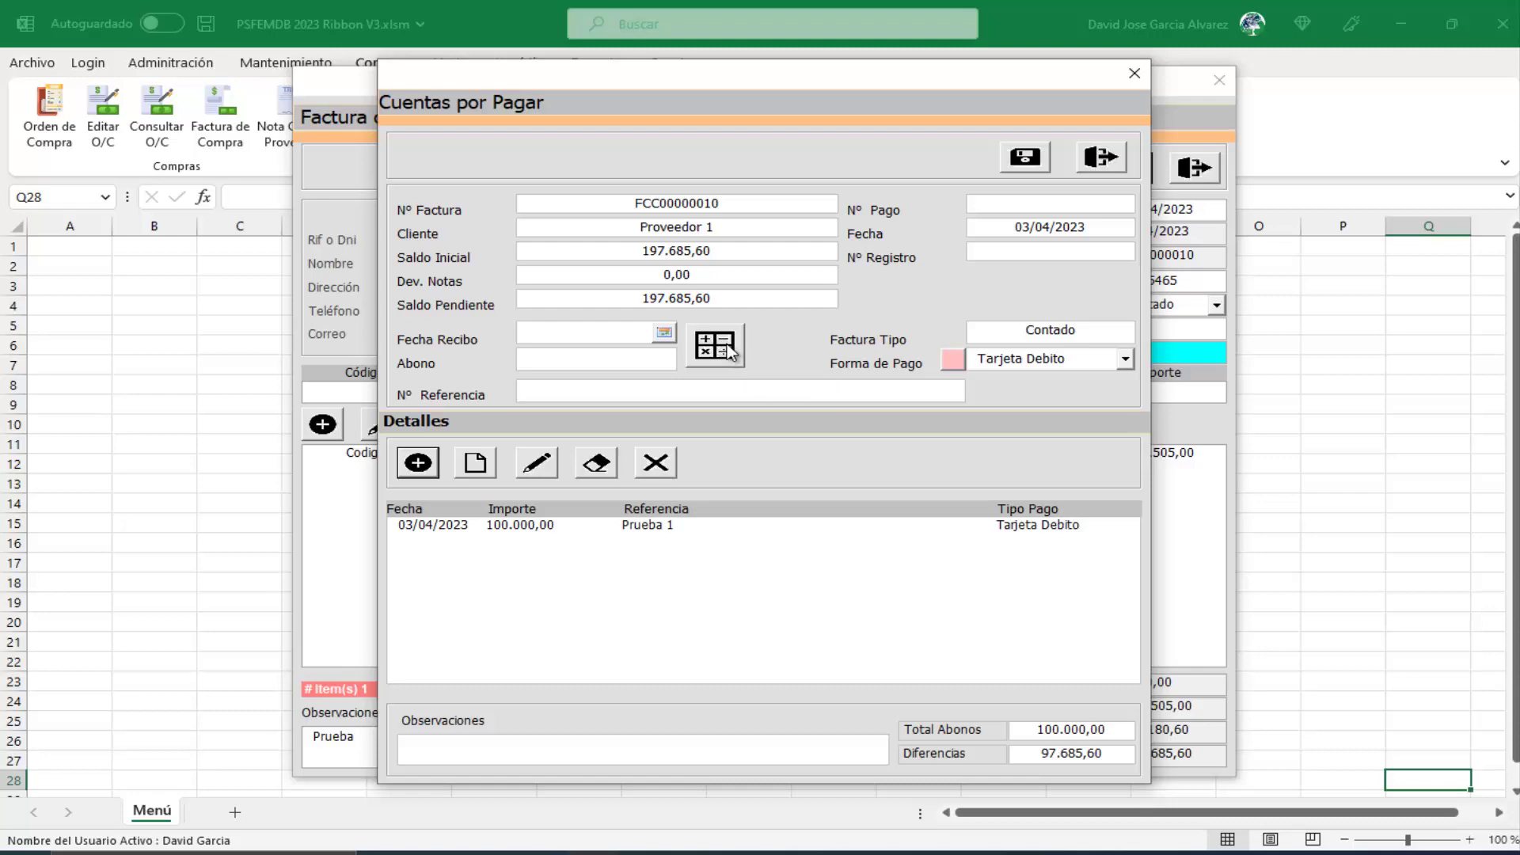
{"action": "left_click", "coordinate": [729, 352]}
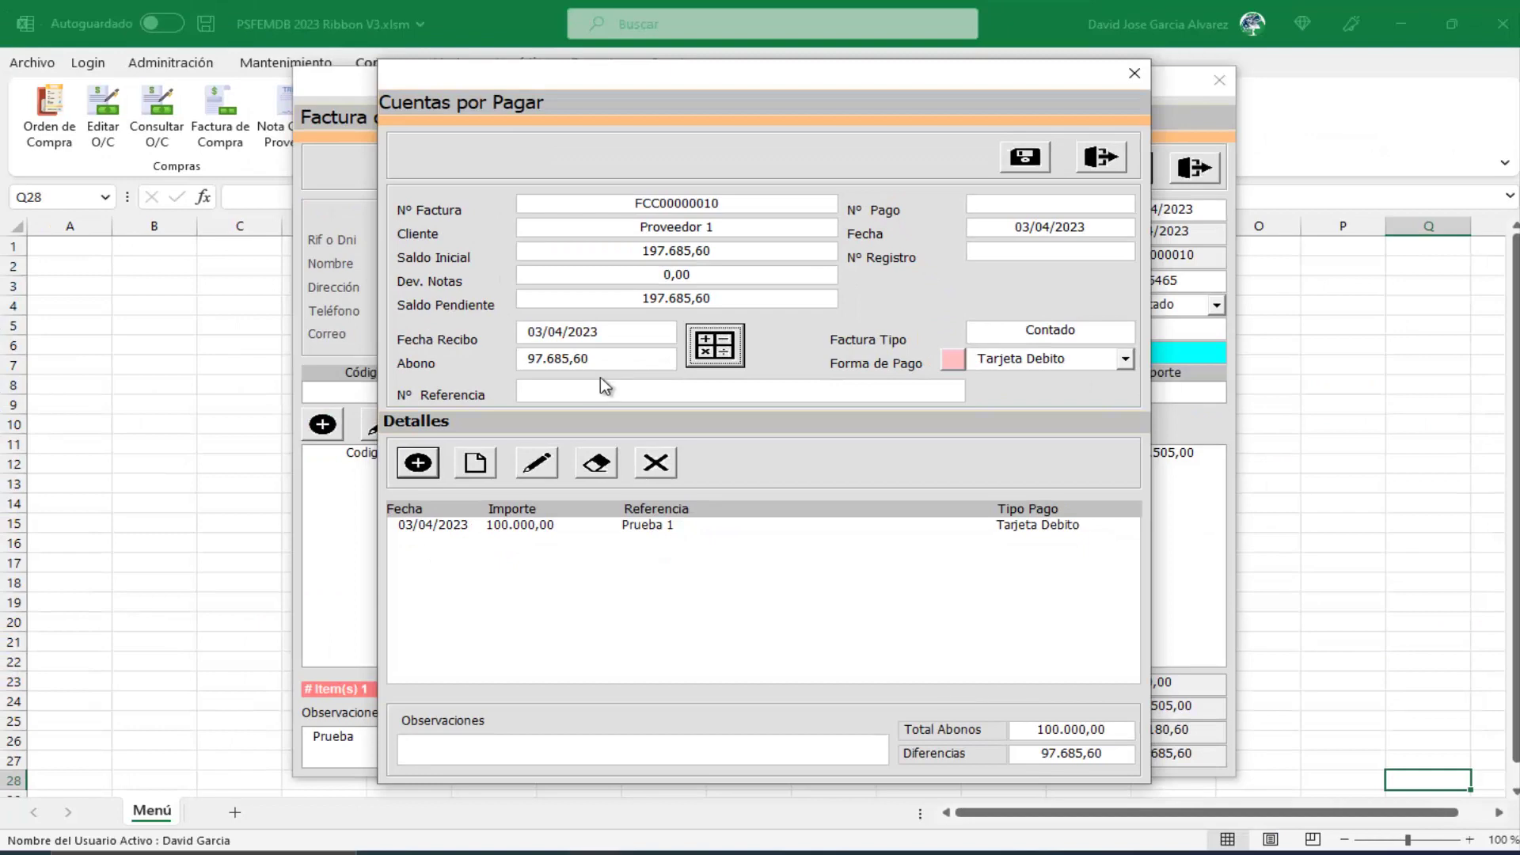
Add the 97.685,60 Tarjeta Credito payment with reference 2, and append a comma to the Prueba note
{"action": "left_click", "coordinate": [597, 389]}
{"action": "type", "text": "Referencia 2"}
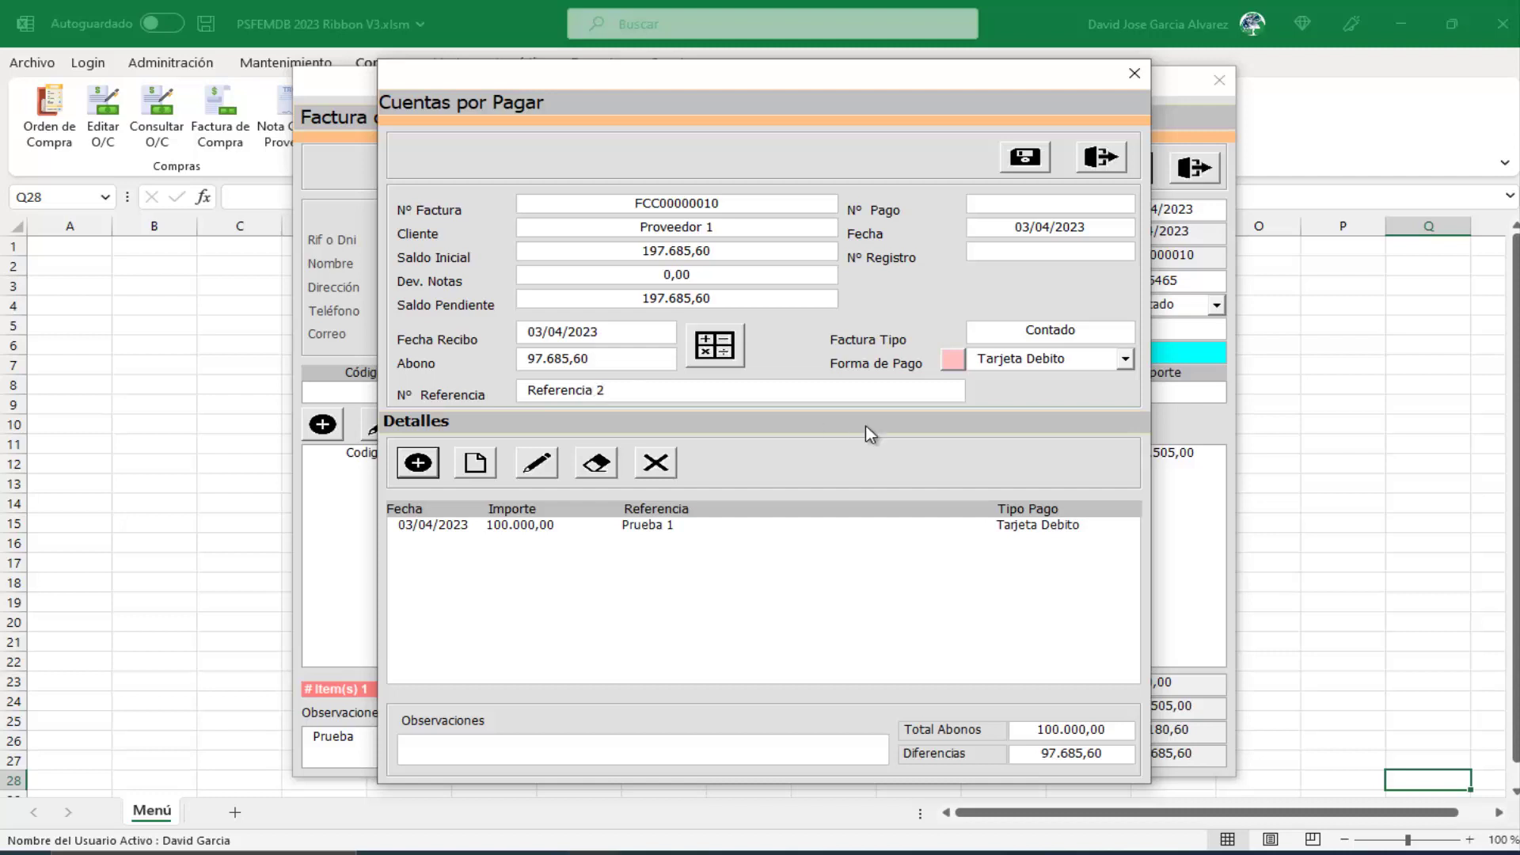
{"action": "left_click", "coordinate": [1119, 360]}
{"action": "left_click", "coordinate": [1061, 391]}
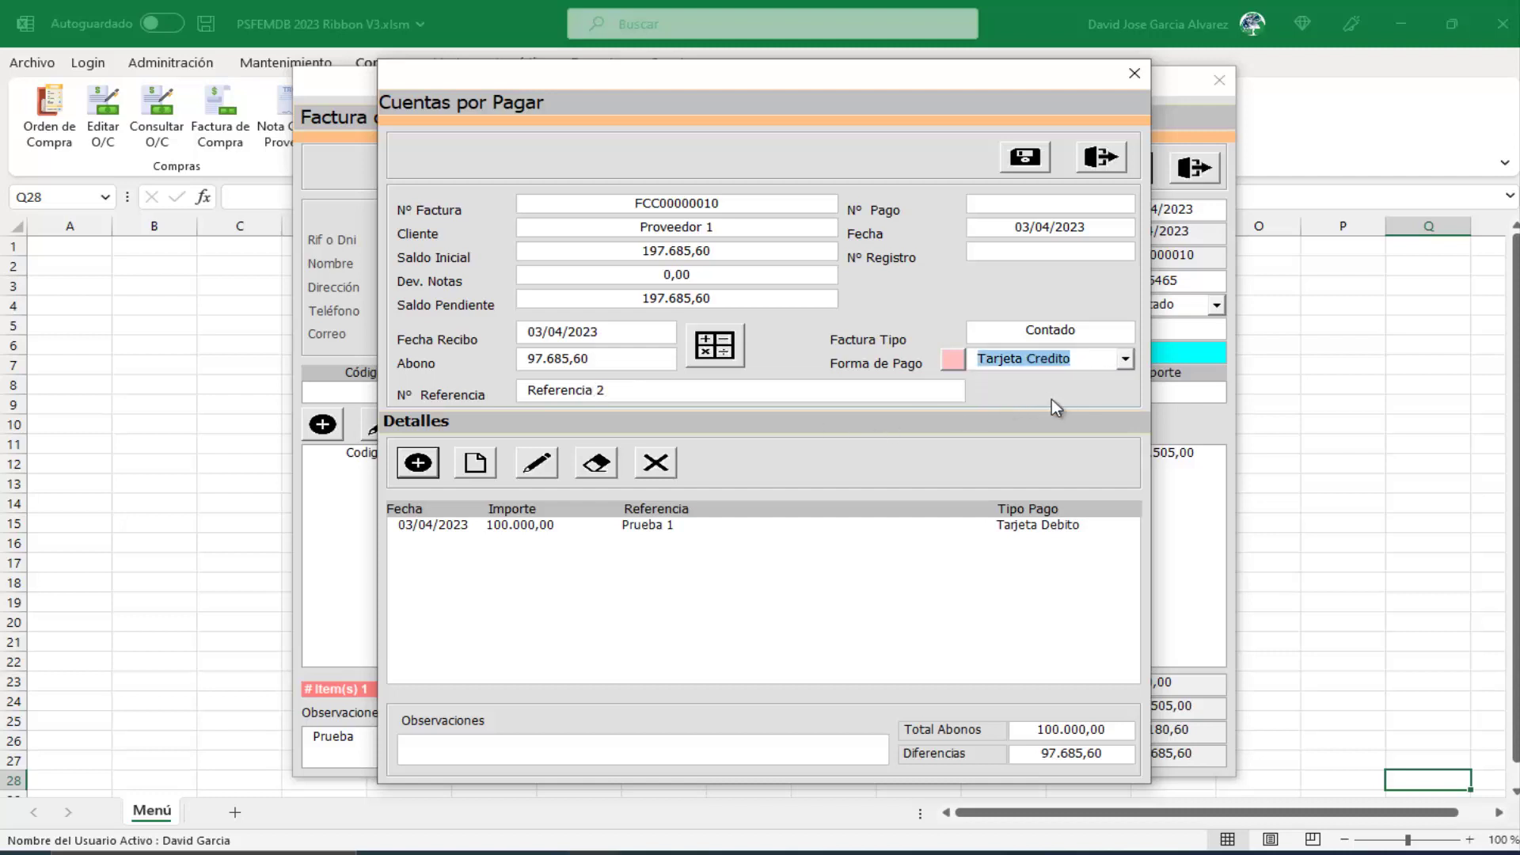
{"action": "left_click", "coordinate": [418, 462]}
{"action": "left_click", "coordinate": [623, 739]}
{"action": "type", "text": "Prueba"}
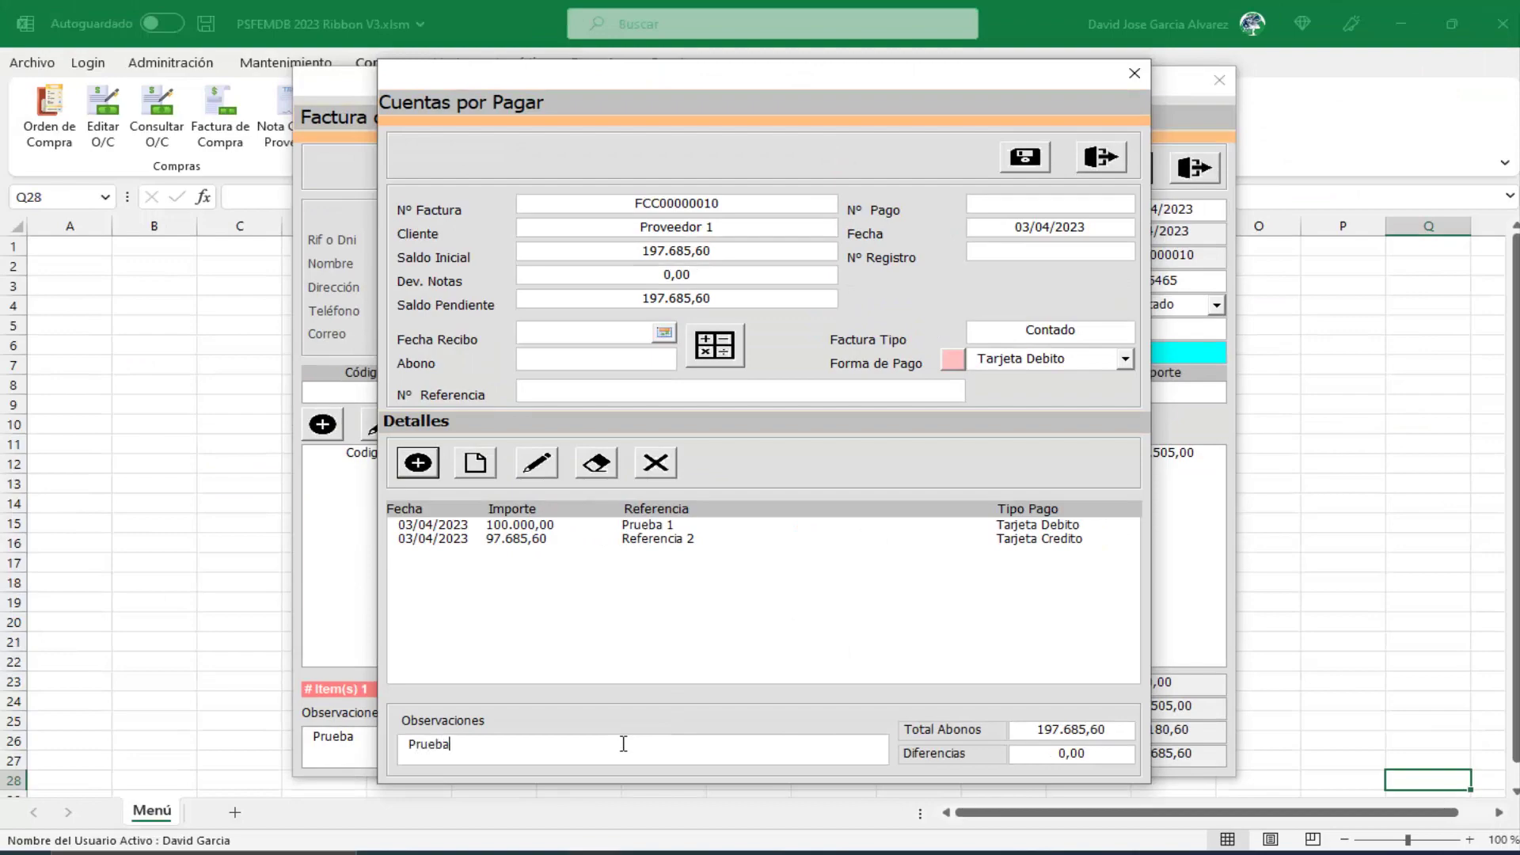
{"action": "type", "text": ","}
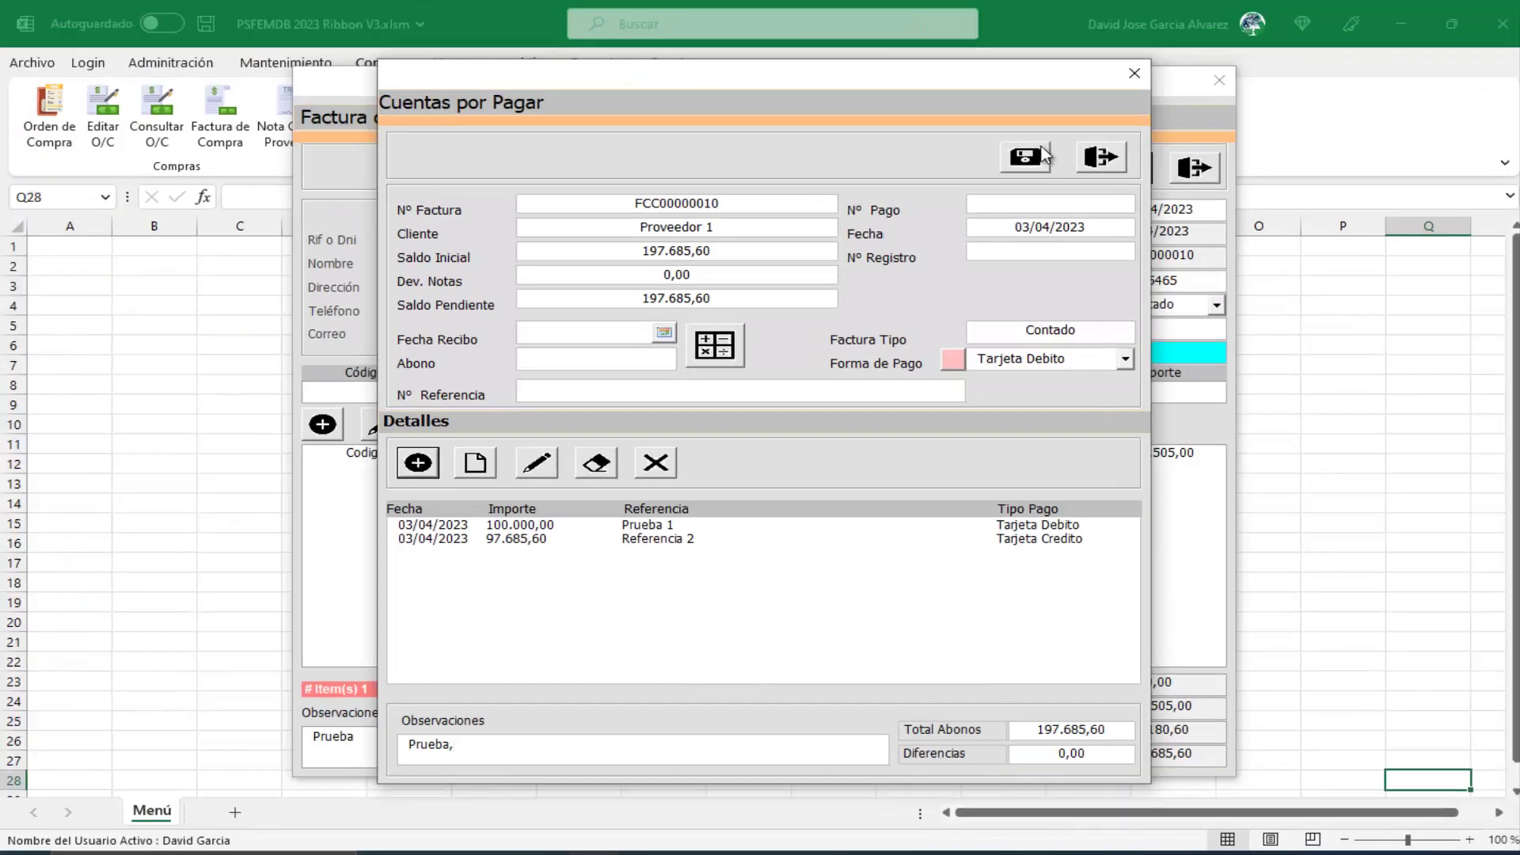
Save supplier payment PFC00000005 on invoice FCC00000010 without printing, then close Factura de Compra
{"action": "left_click", "coordinate": [1044, 155]}
{"action": "left_click", "coordinate": [750, 507]}
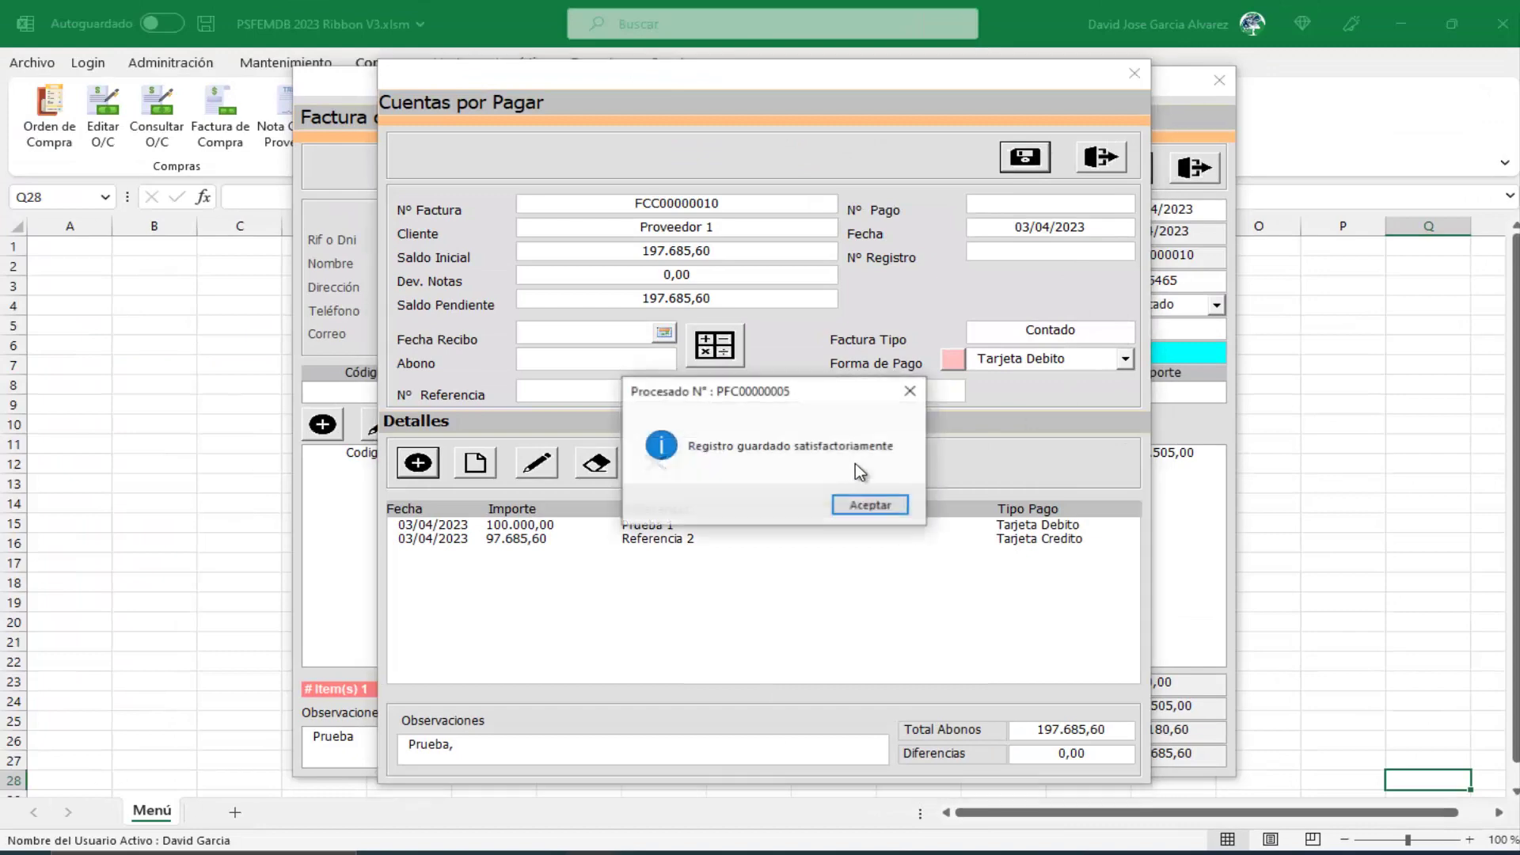
{"action": "left_click", "coordinate": [873, 509]}
{"action": "left_click", "coordinate": [880, 512]}
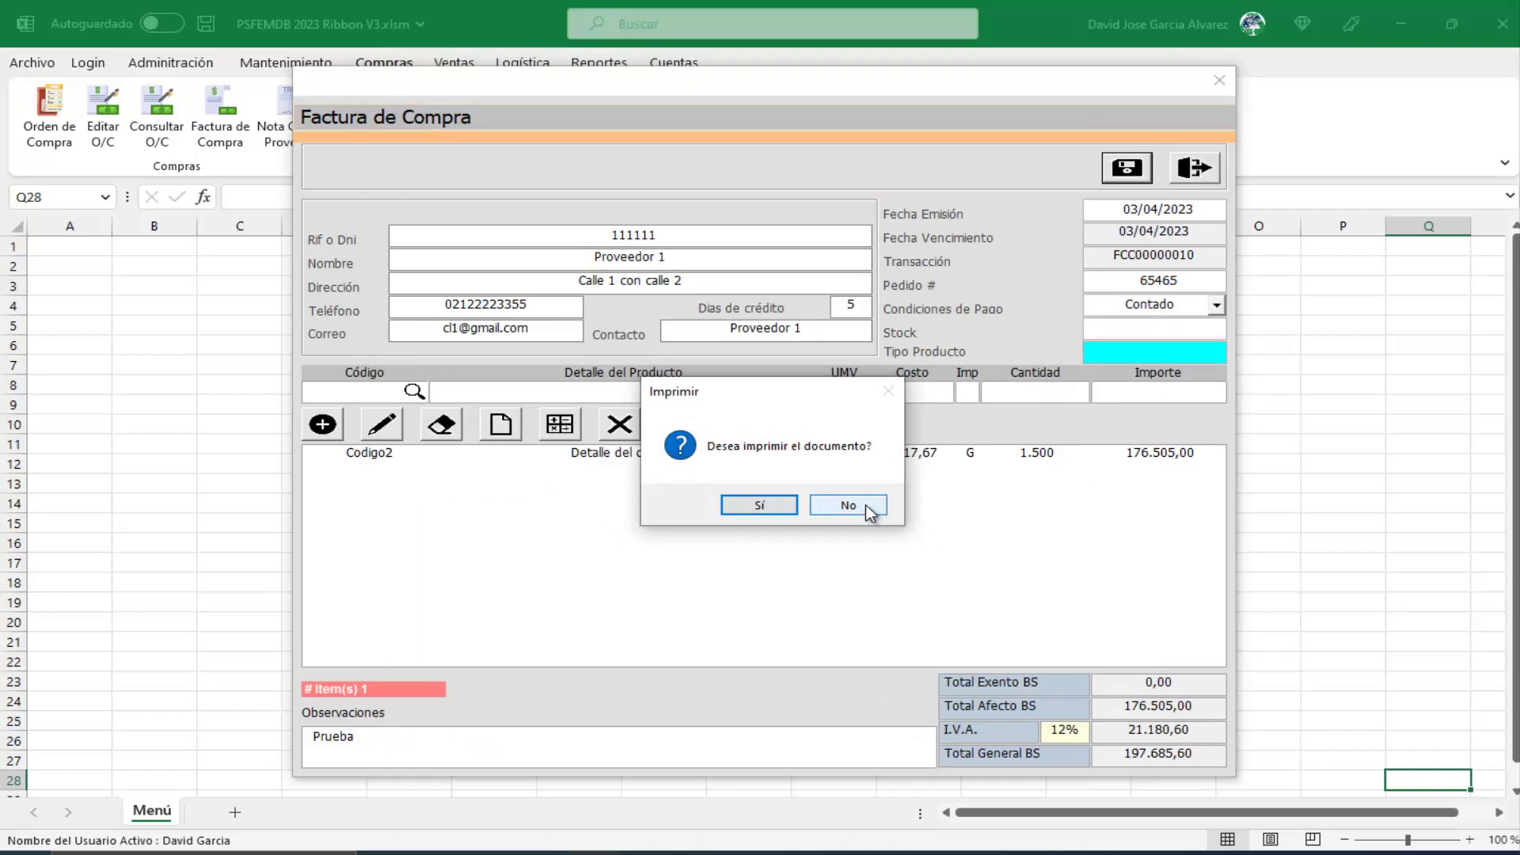
{"action": "left_click", "coordinate": [871, 511]}
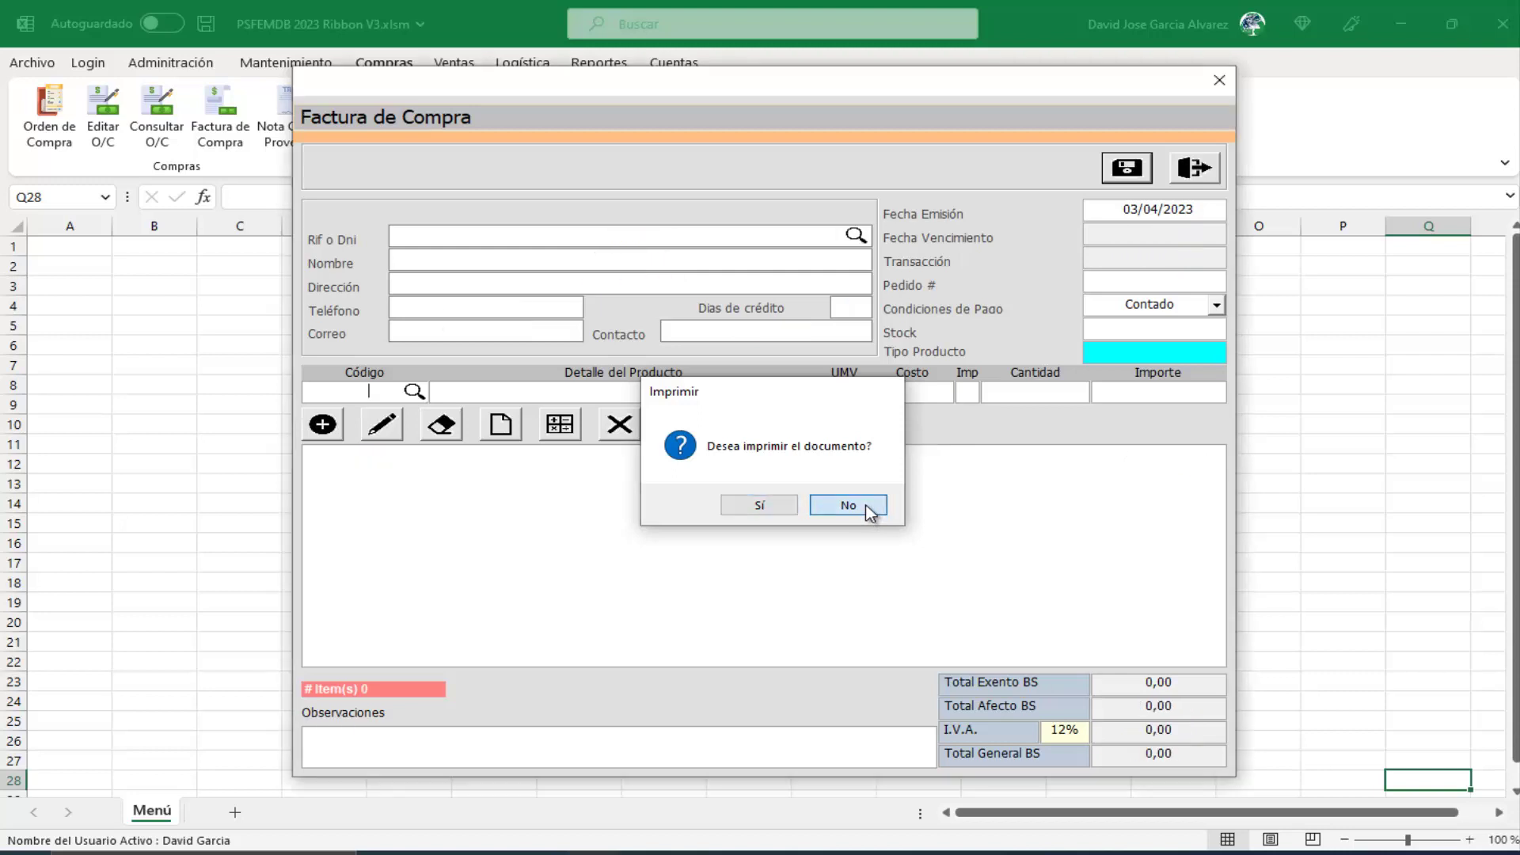
{"action": "left_click", "coordinate": [1189, 179]}
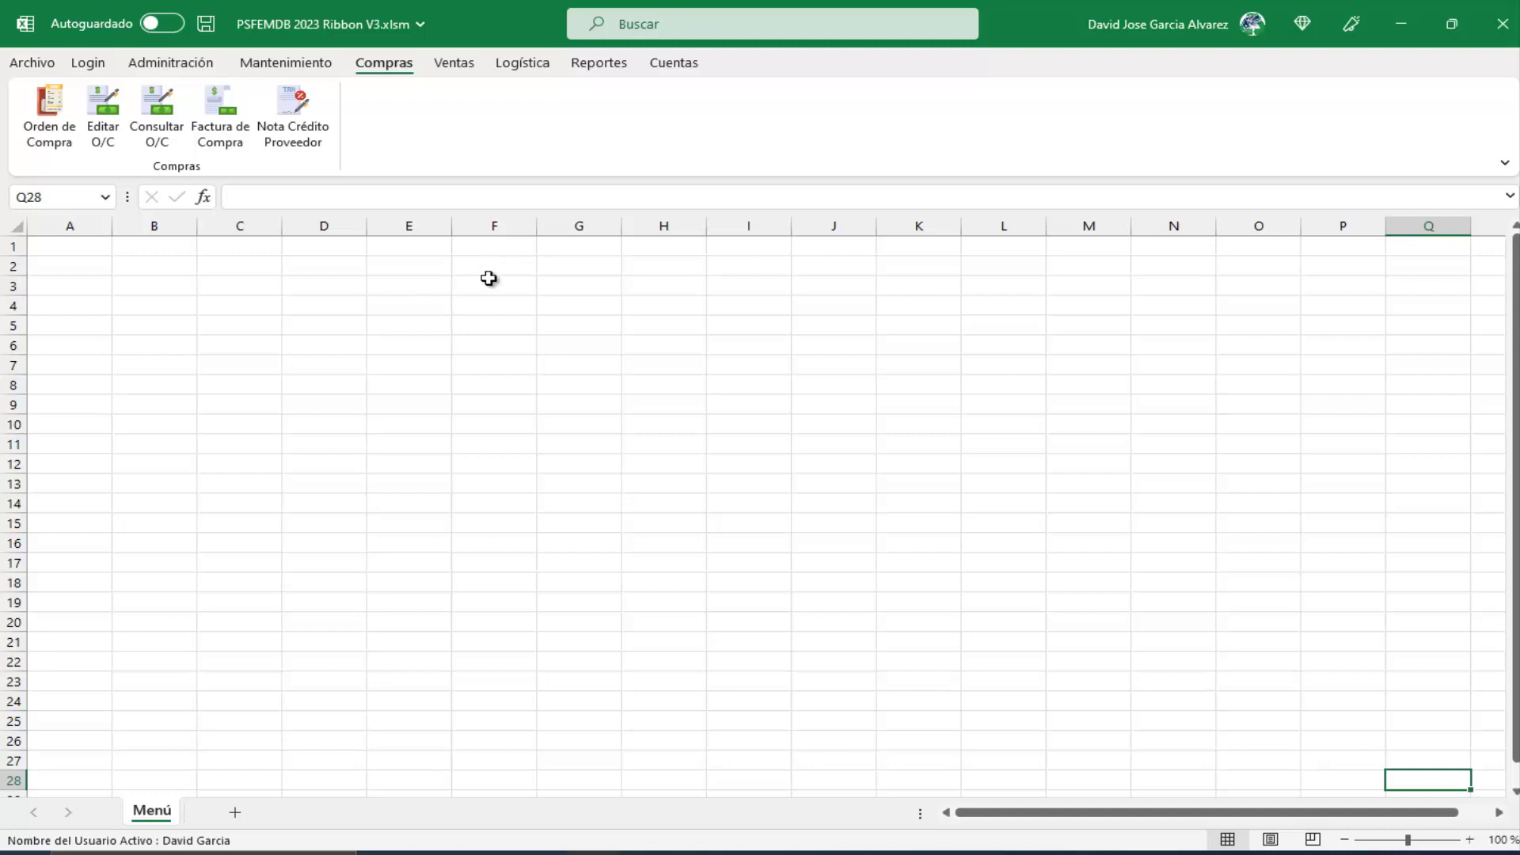
Open Nota Crédito Proveedor and load purchase invoice FCC00000009 from Proveedor numero 3
{"action": "left_click", "coordinate": [317, 147]}
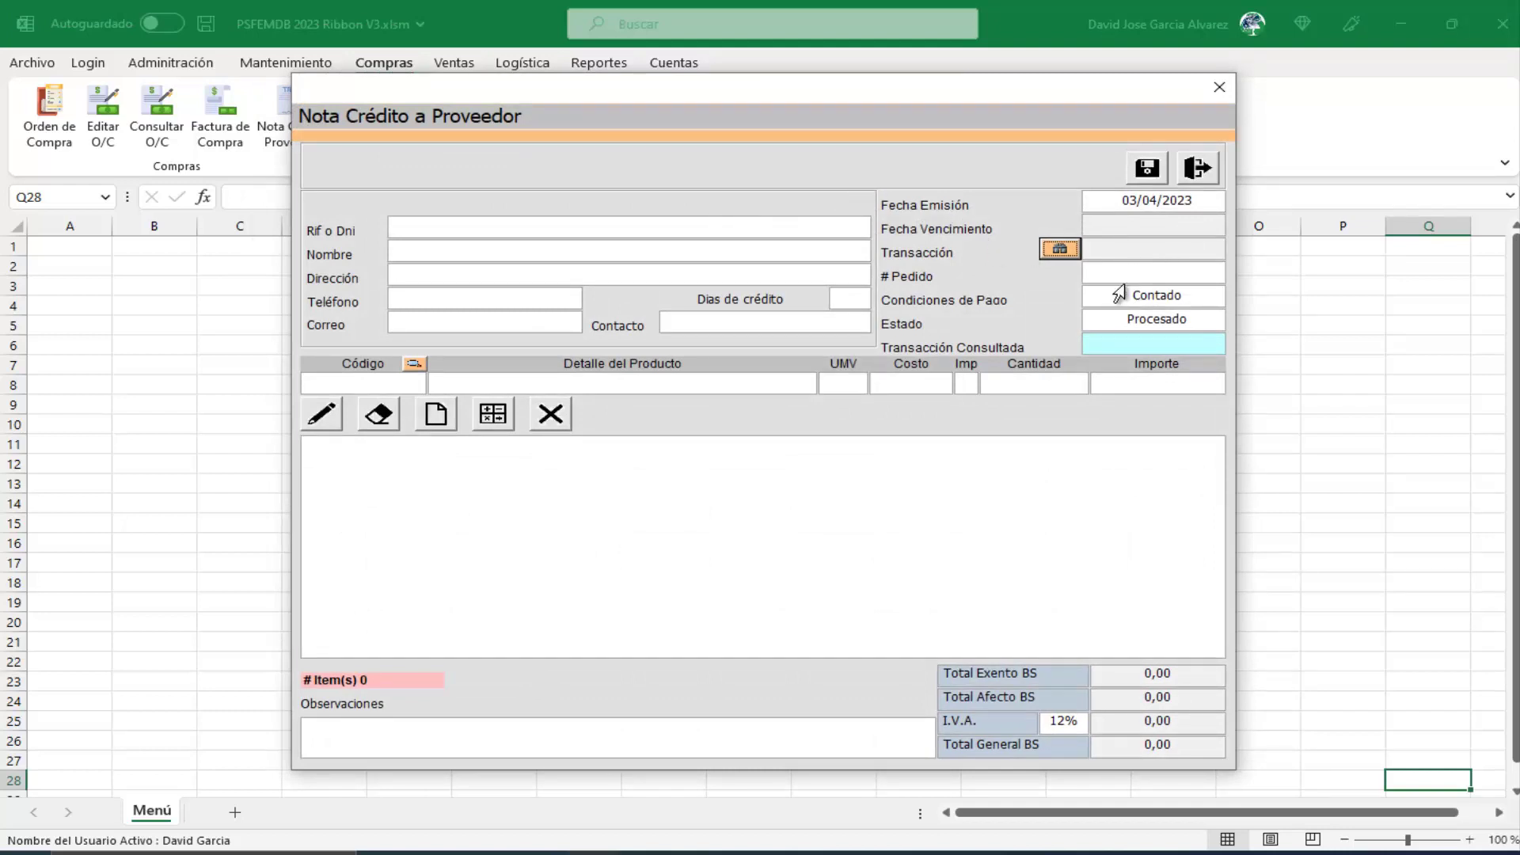
{"action": "left_click", "coordinate": [1064, 255]}
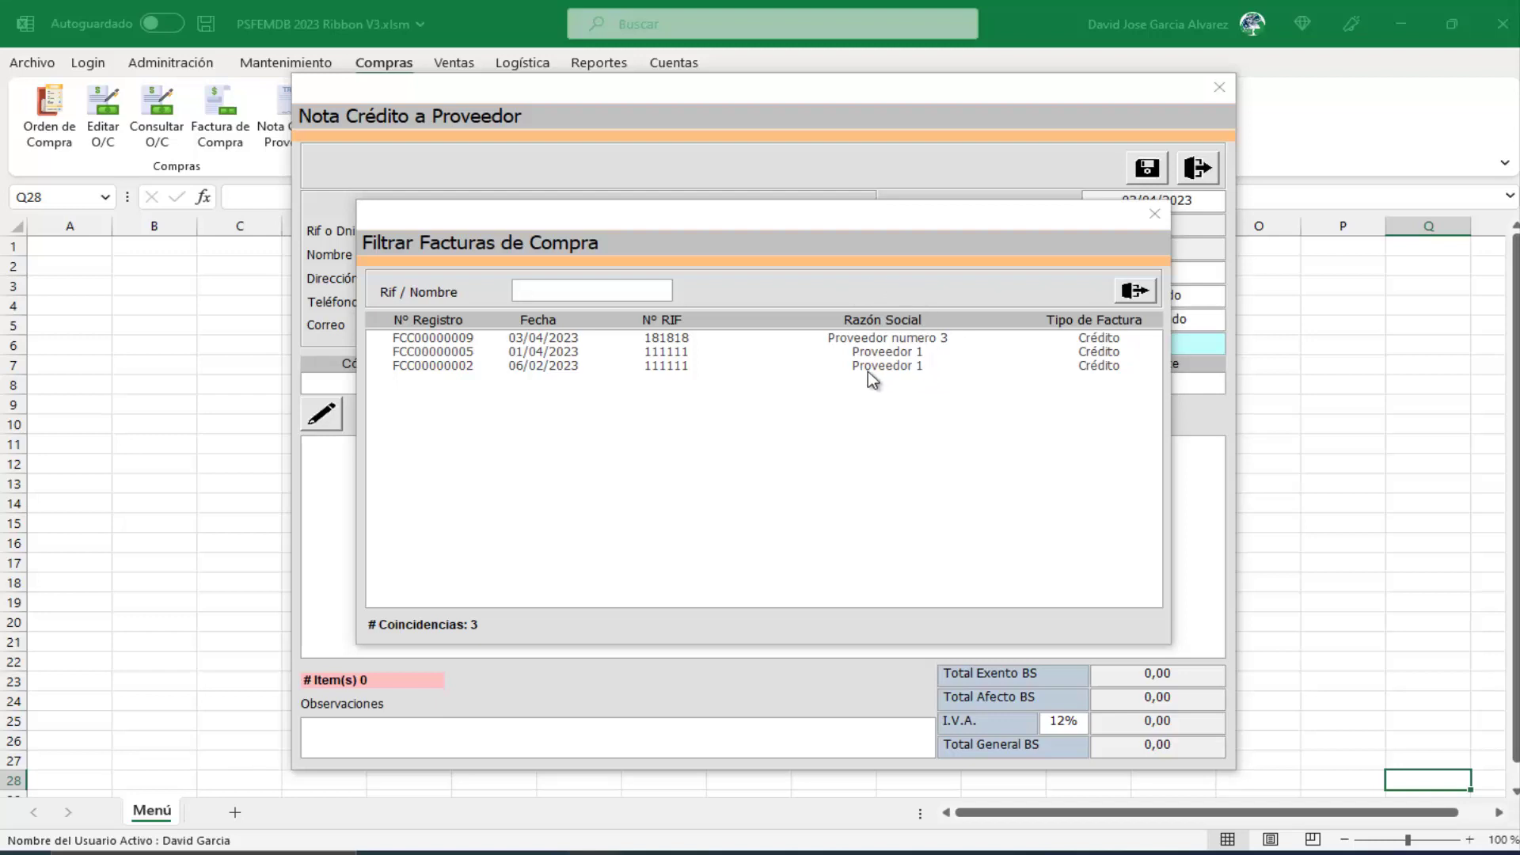
{"action": "left_click", "coordinate": [934, 339]}
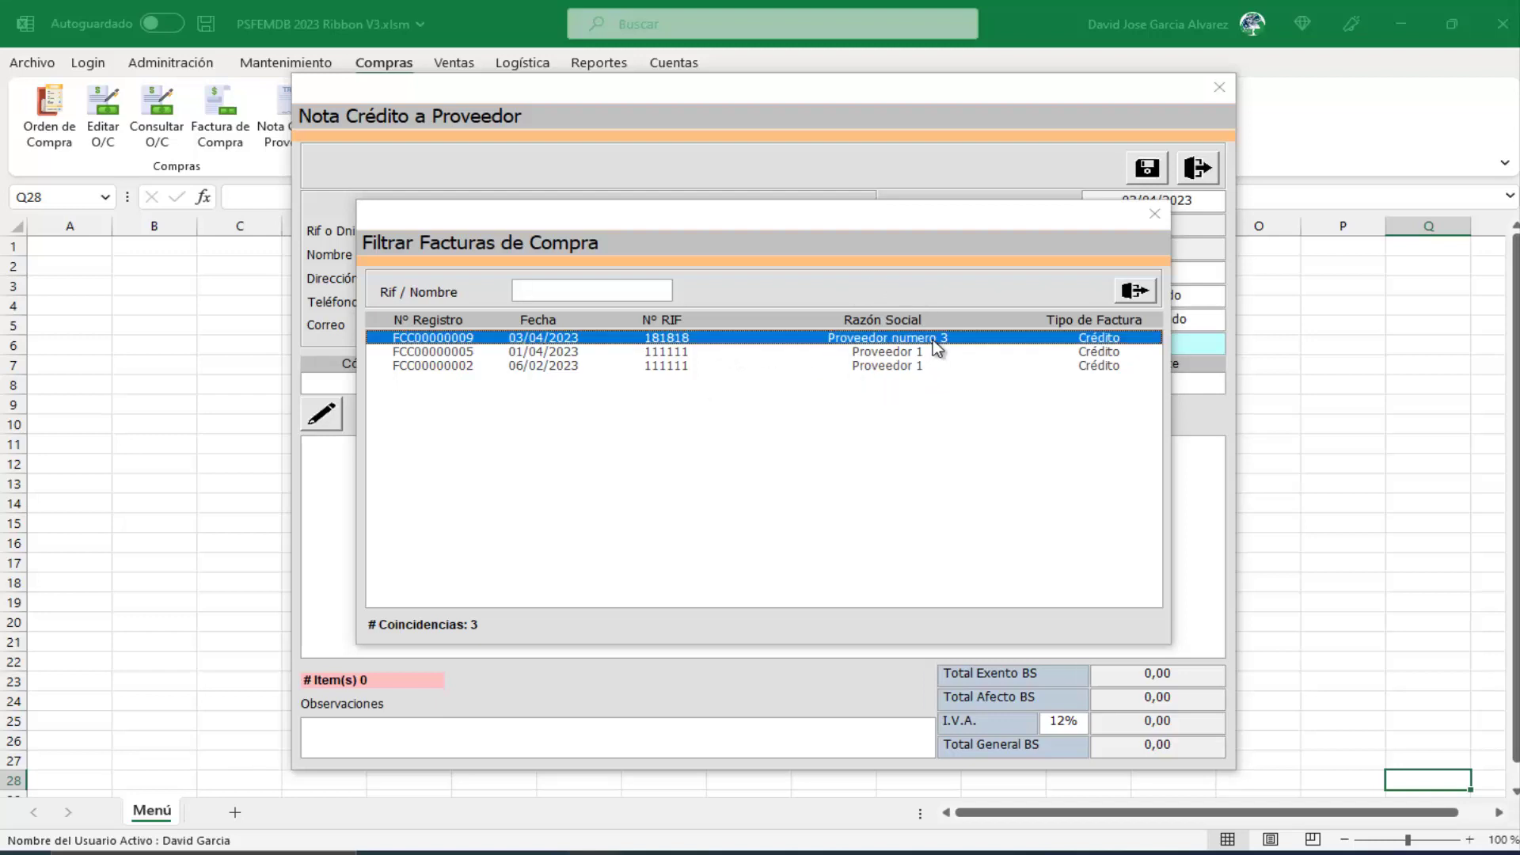
{"action": "double_click", "coordinate": [934, 339]}
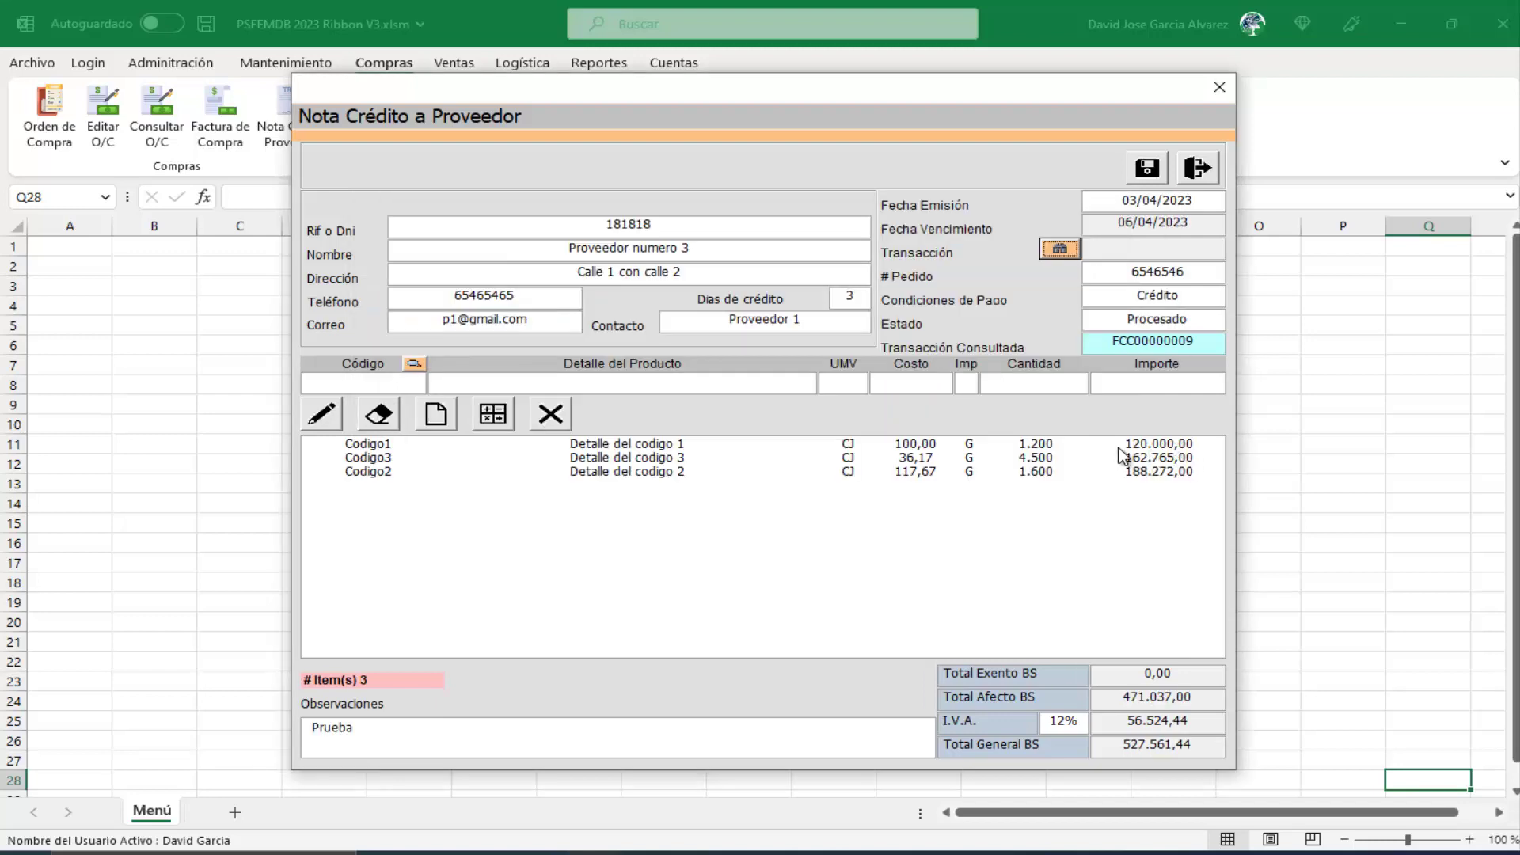
Delete the Codigo1 and Codigo2 lines so only Codigo3 is returned
{"action": "left_click", "coordinate": [1026, 445]}
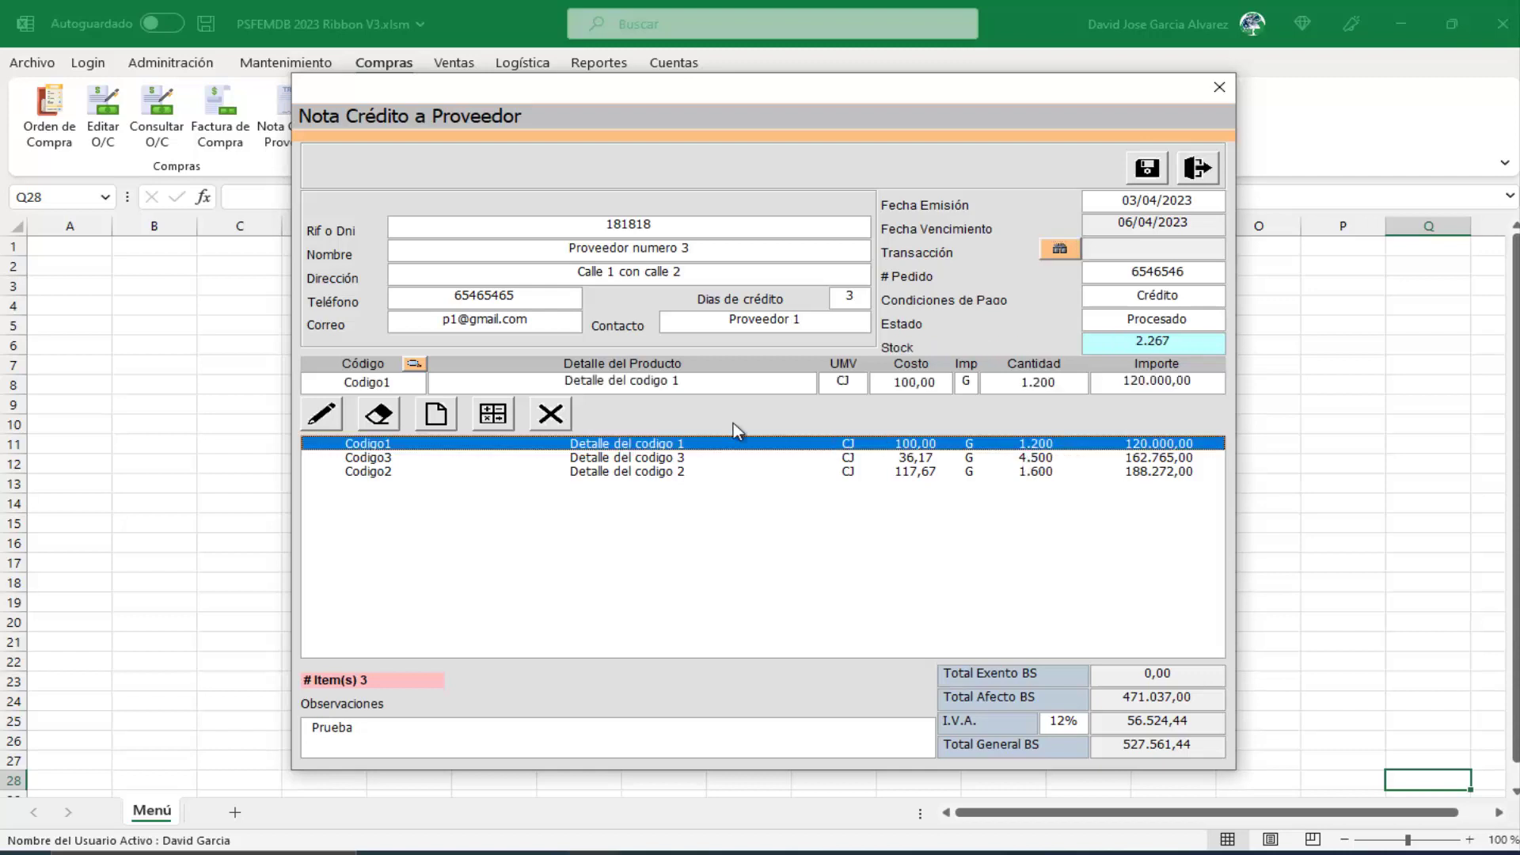
{"action": "left_click", "coordinate": [372, 412]}
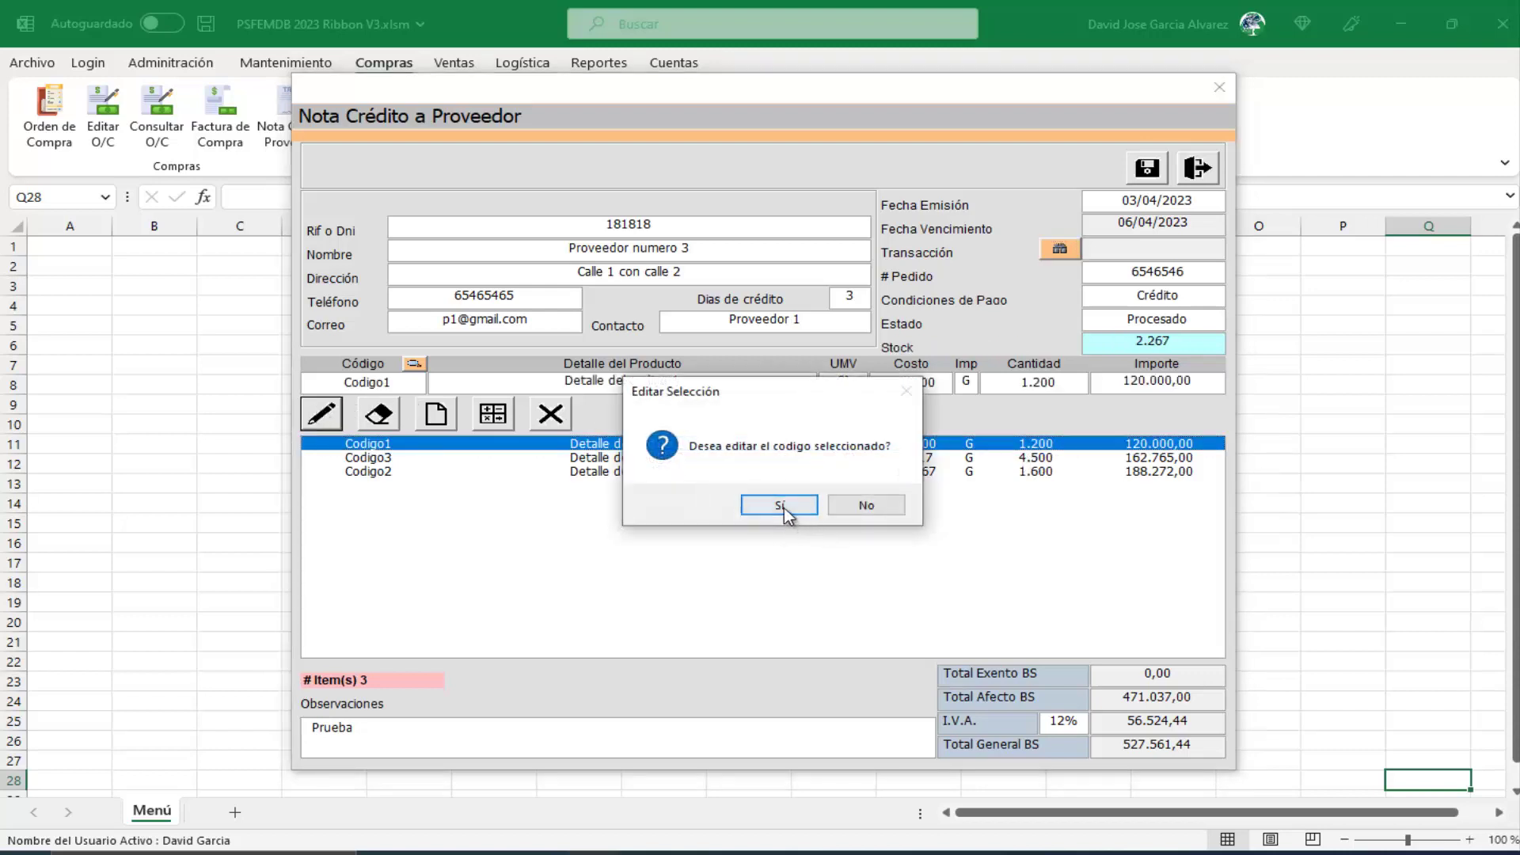
{"action": "left_click", "coordinate": [778, 524]}
{"action": "left_click", "coordinate": [1041, 444]}
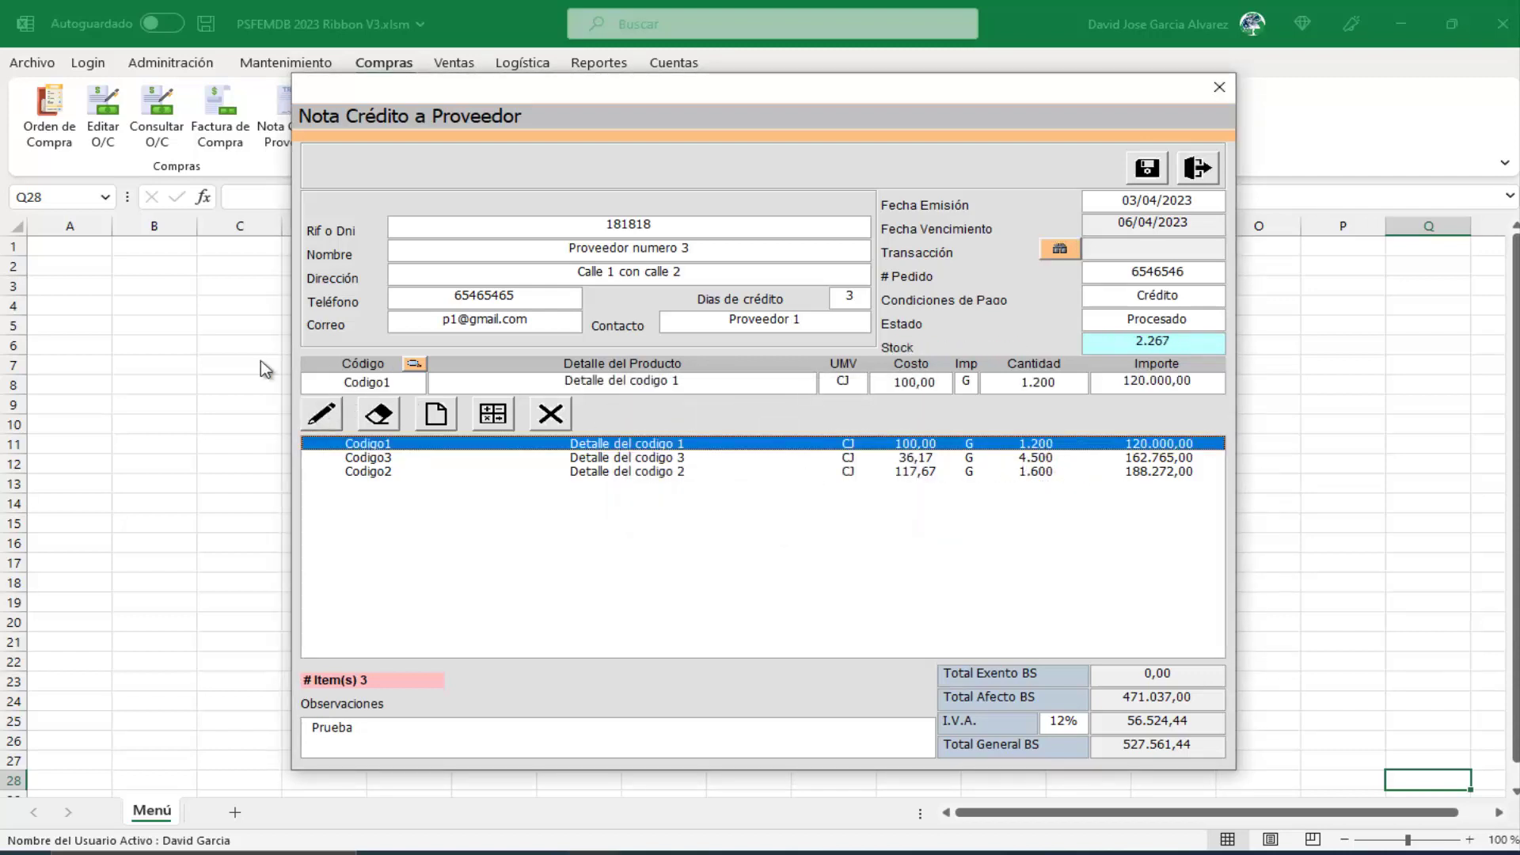
{"action": "left_click", "coordinate": [372, 414]}
{"action": "left_click", "coordinate": [780, 524]}
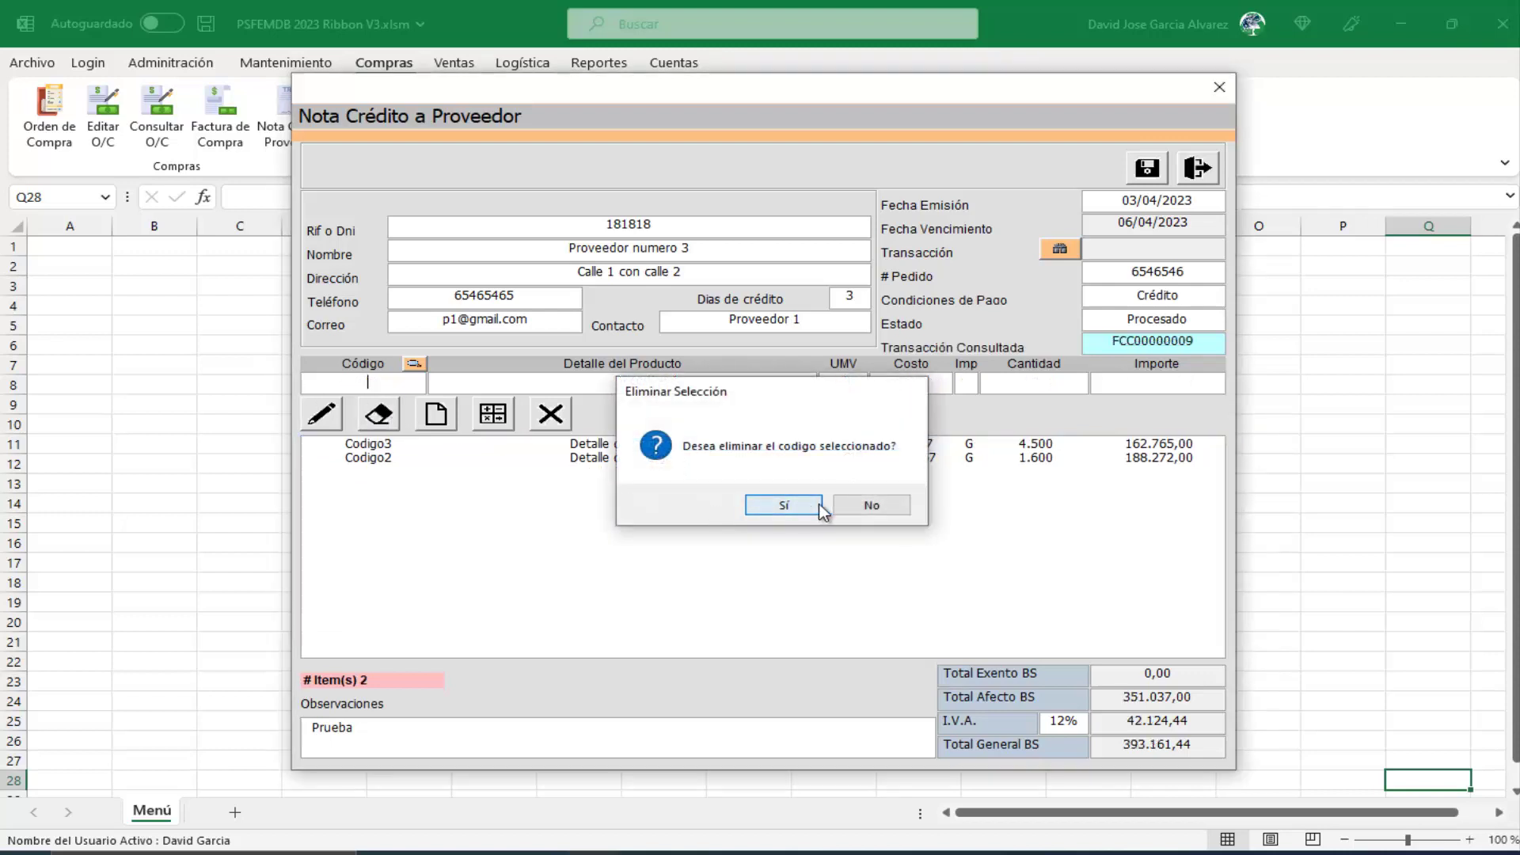
{"action": "left_click", "coordinate": [1052, 460]}
{"action": "left_click", "coordinate": [379, 413]}
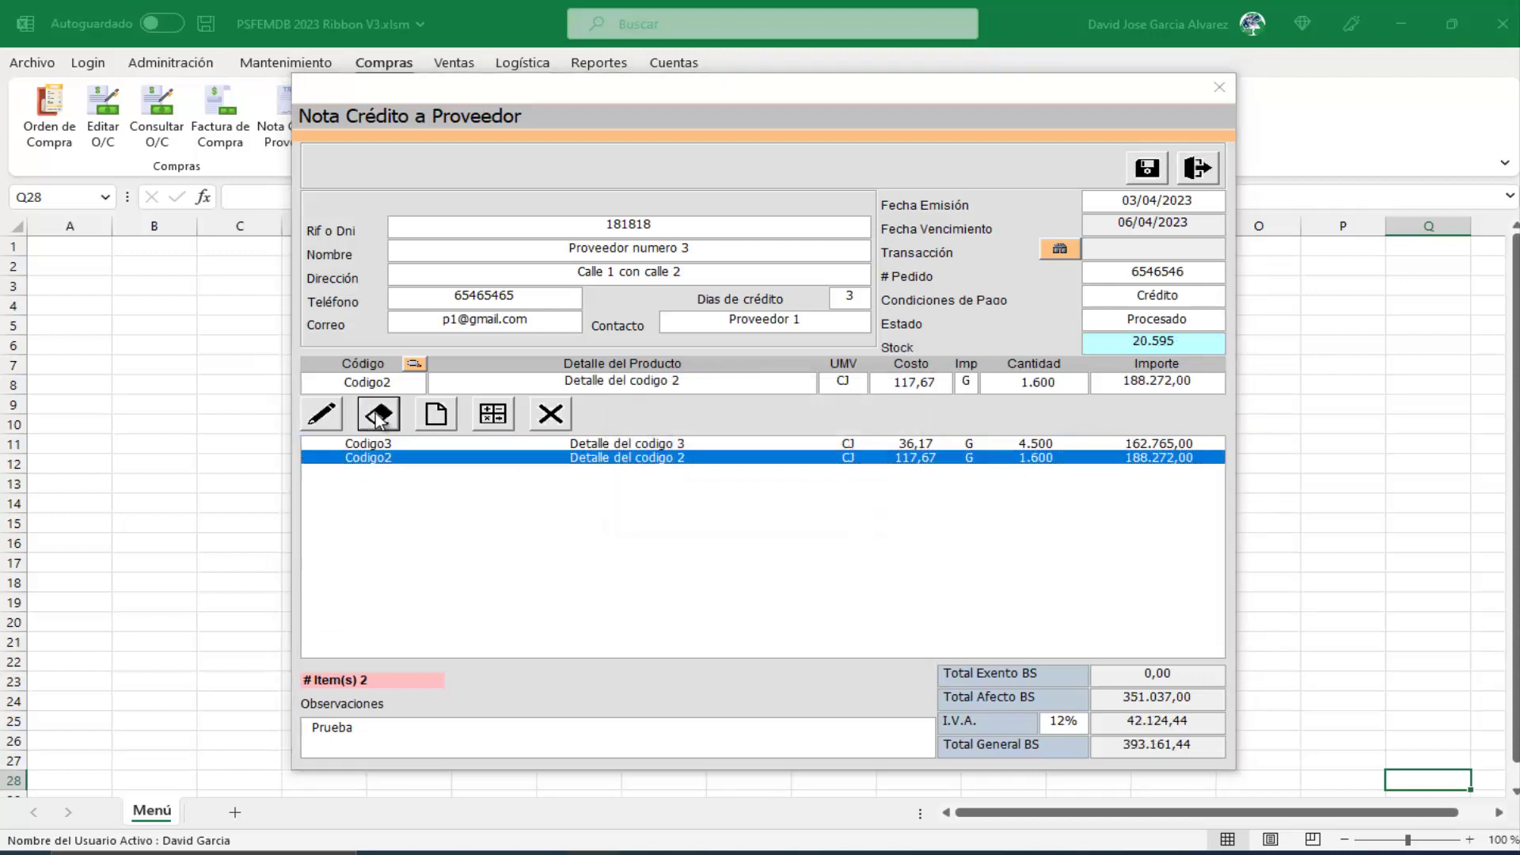
{"action": "left_click", "coordinate": [780, 505]}
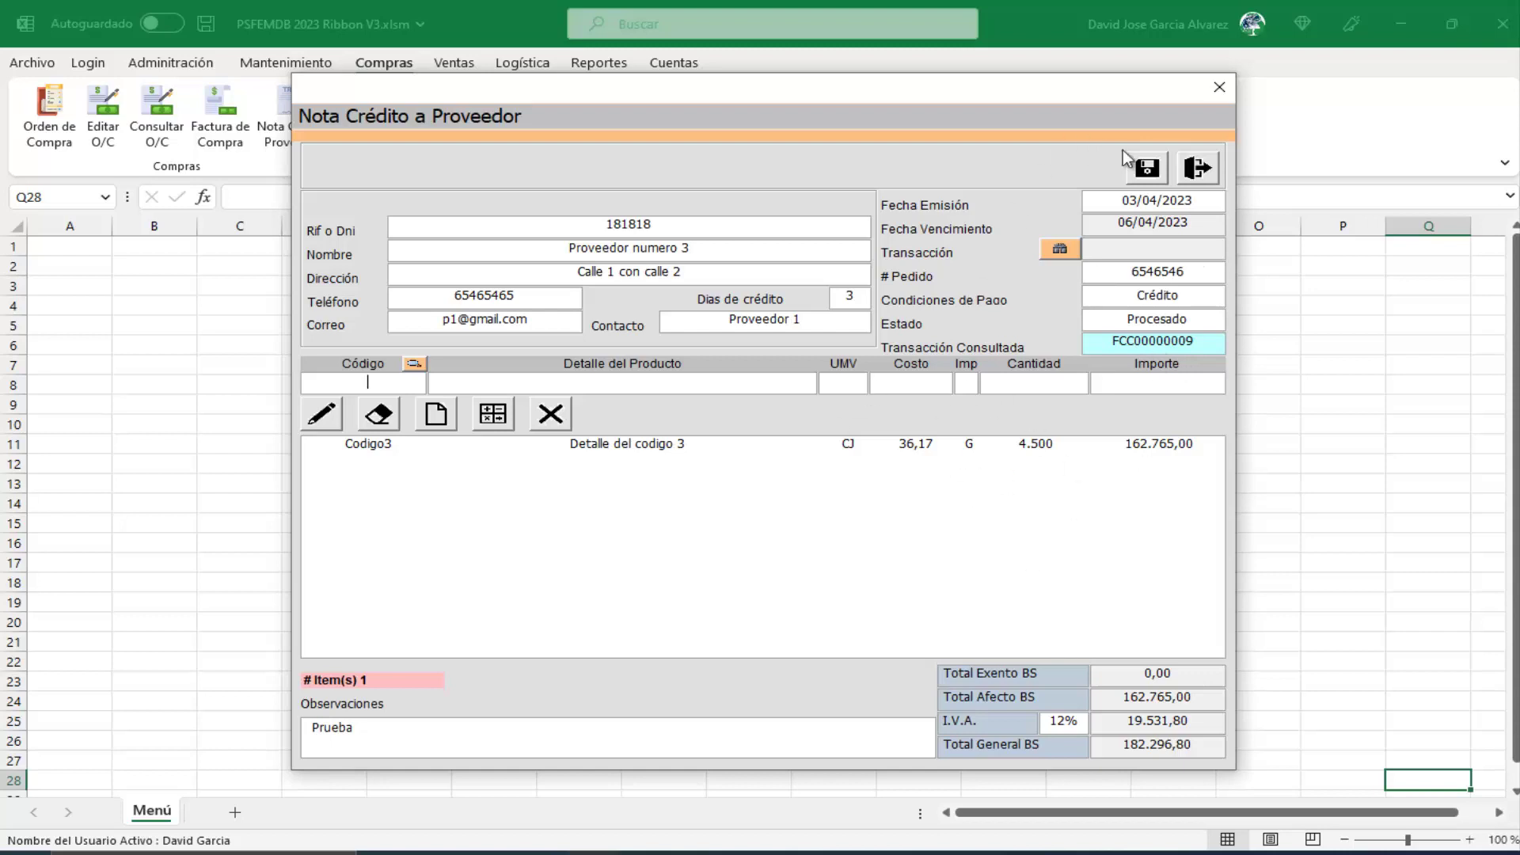
Save credit note NCP00000005, totalling 182.296,80, without printing it
{"action": "left_click", "coordinate": [1140, 164]}
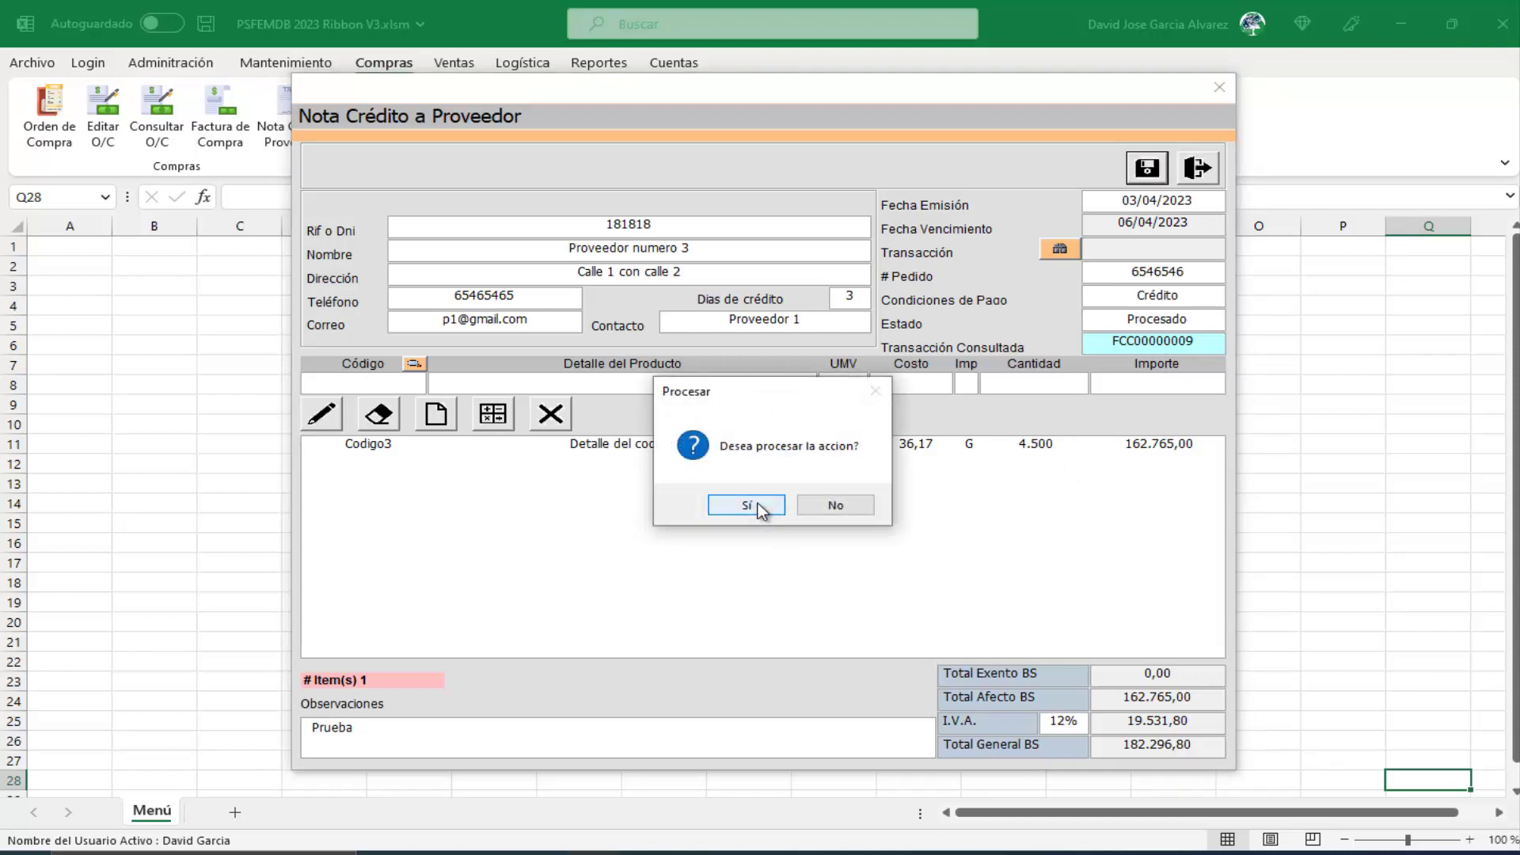
{"action": "left_click", "coordinate": [747, 505]}
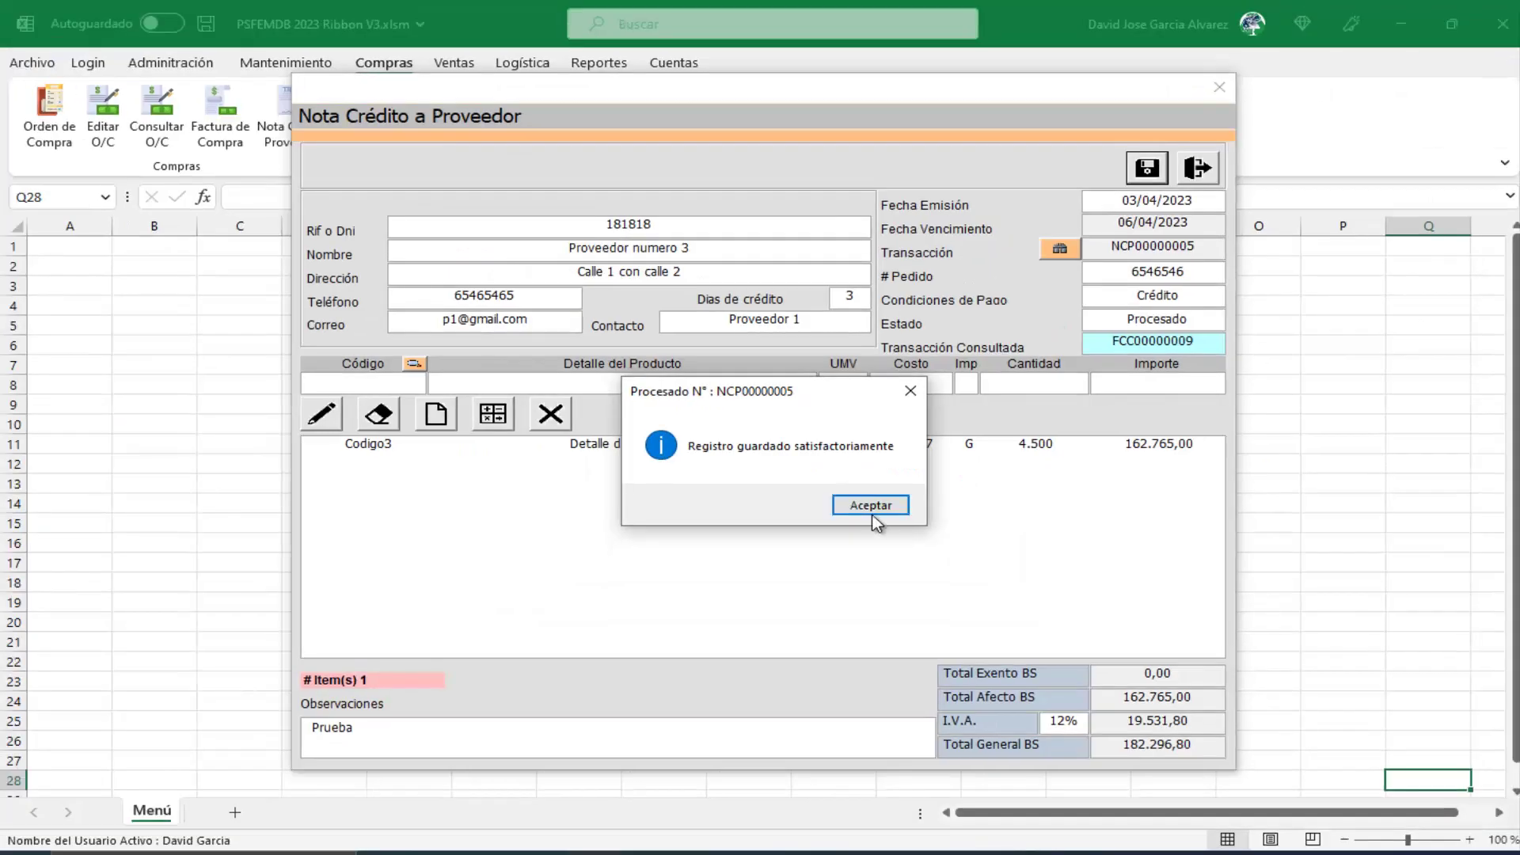
{"action": "left_click", "coordinate": [874, 507]}
{"action": "left_click", "coordinate": [844, 502]}
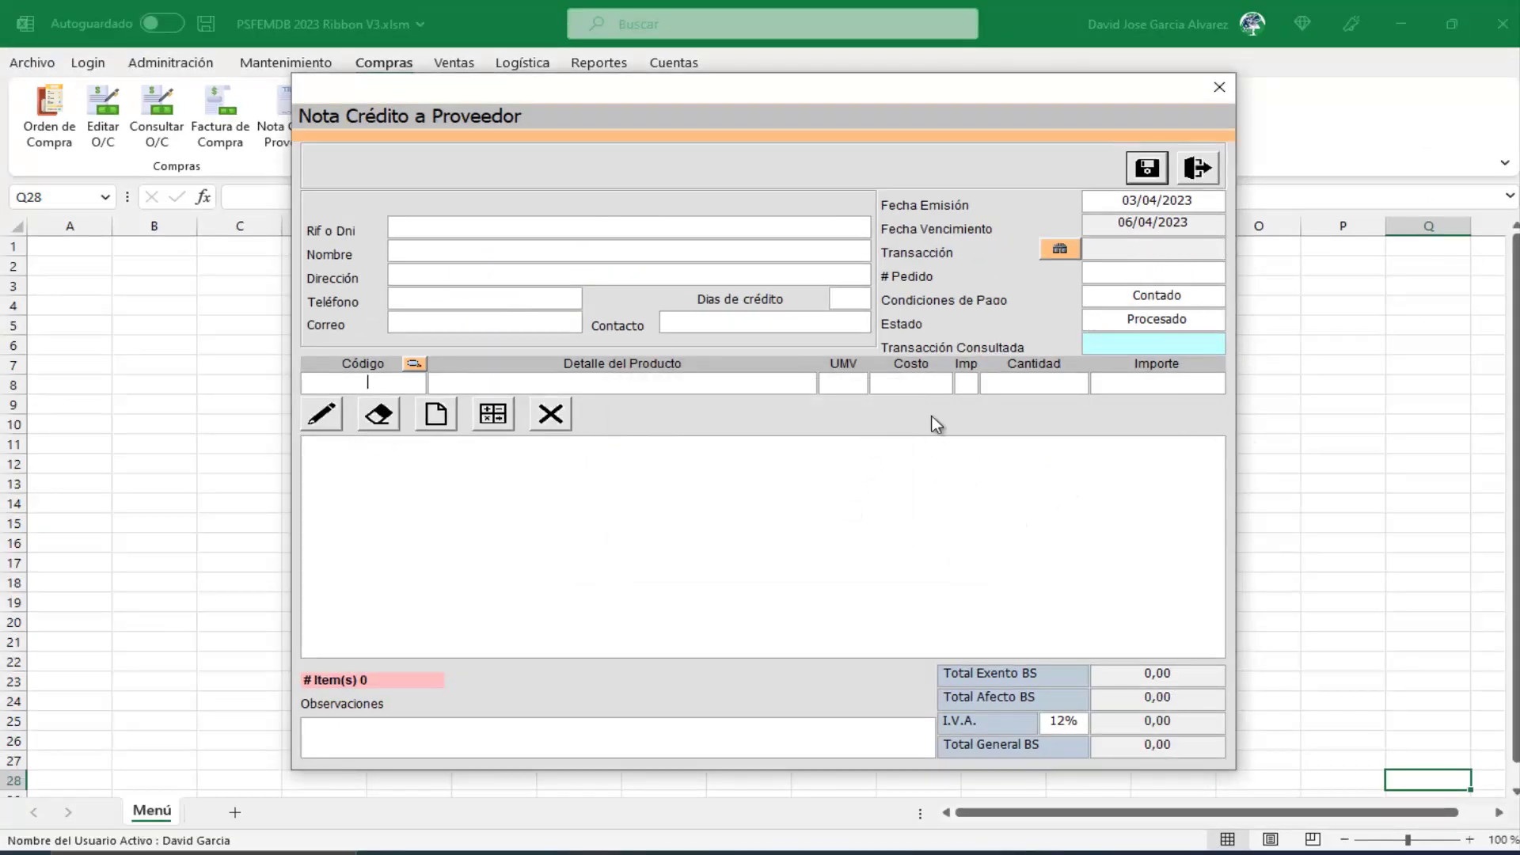
Reload invoice FCC00000009 and attempt to save, getting the return quantity error
{"action": "left_click", "coordinate": [1058, 250]}
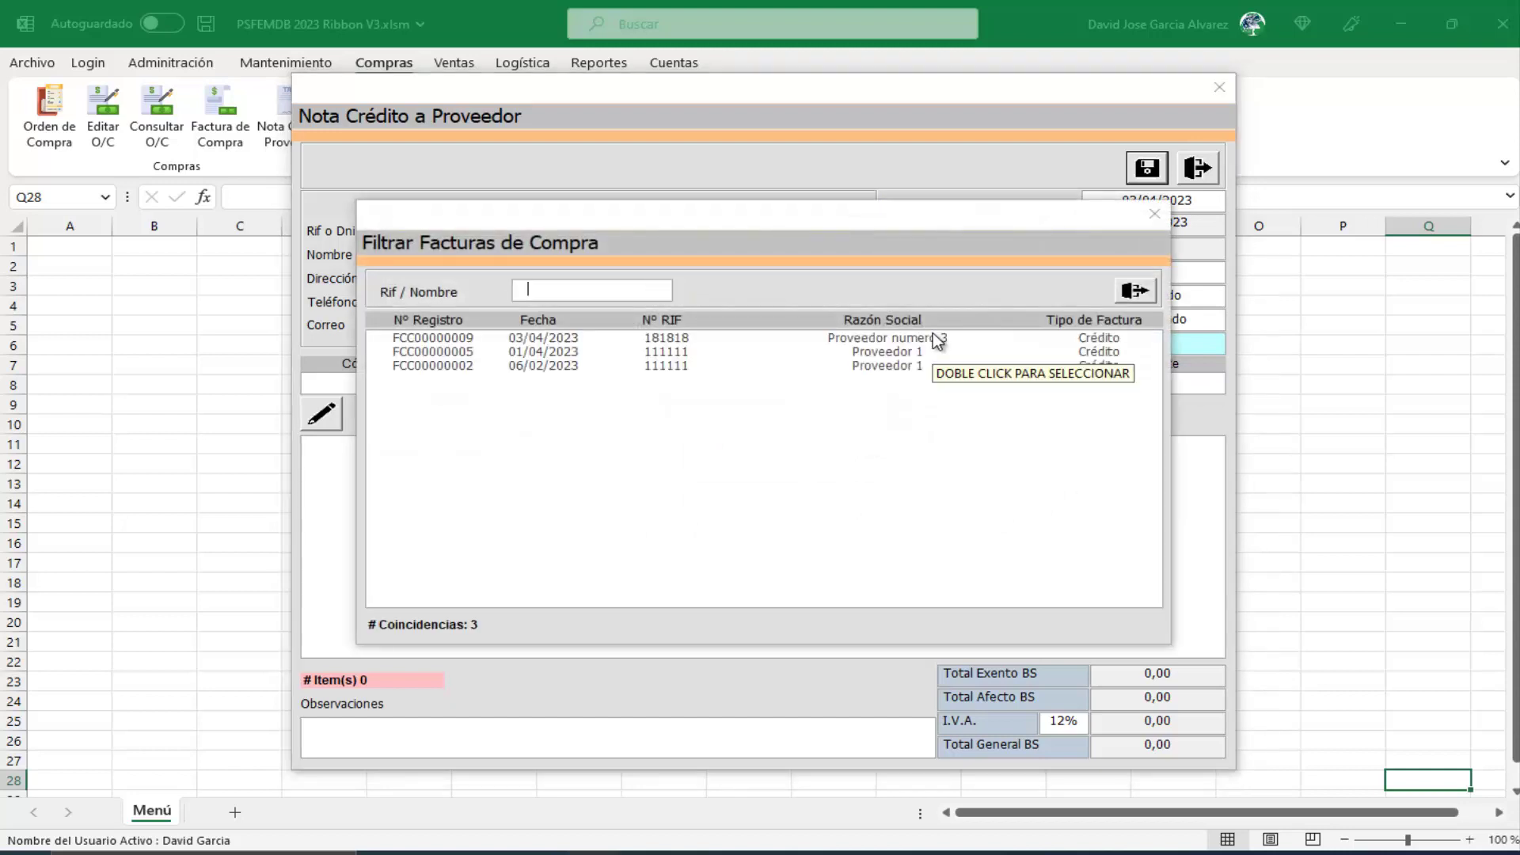
{"action": "double_click", "coordinate": [563, 338]}
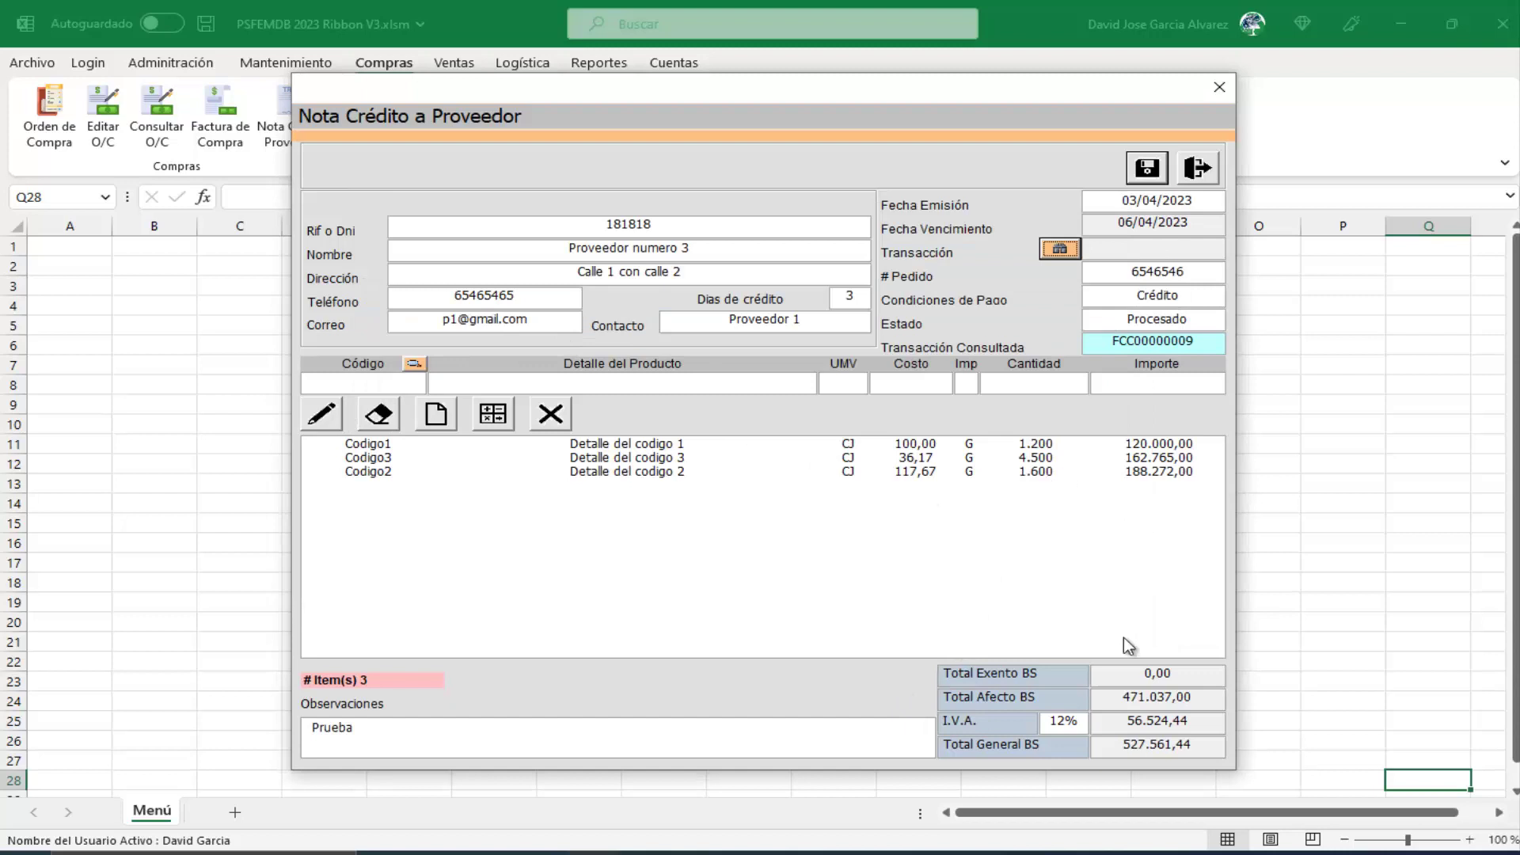
{"action": "left_click", "coordinate": [1147, 169]}
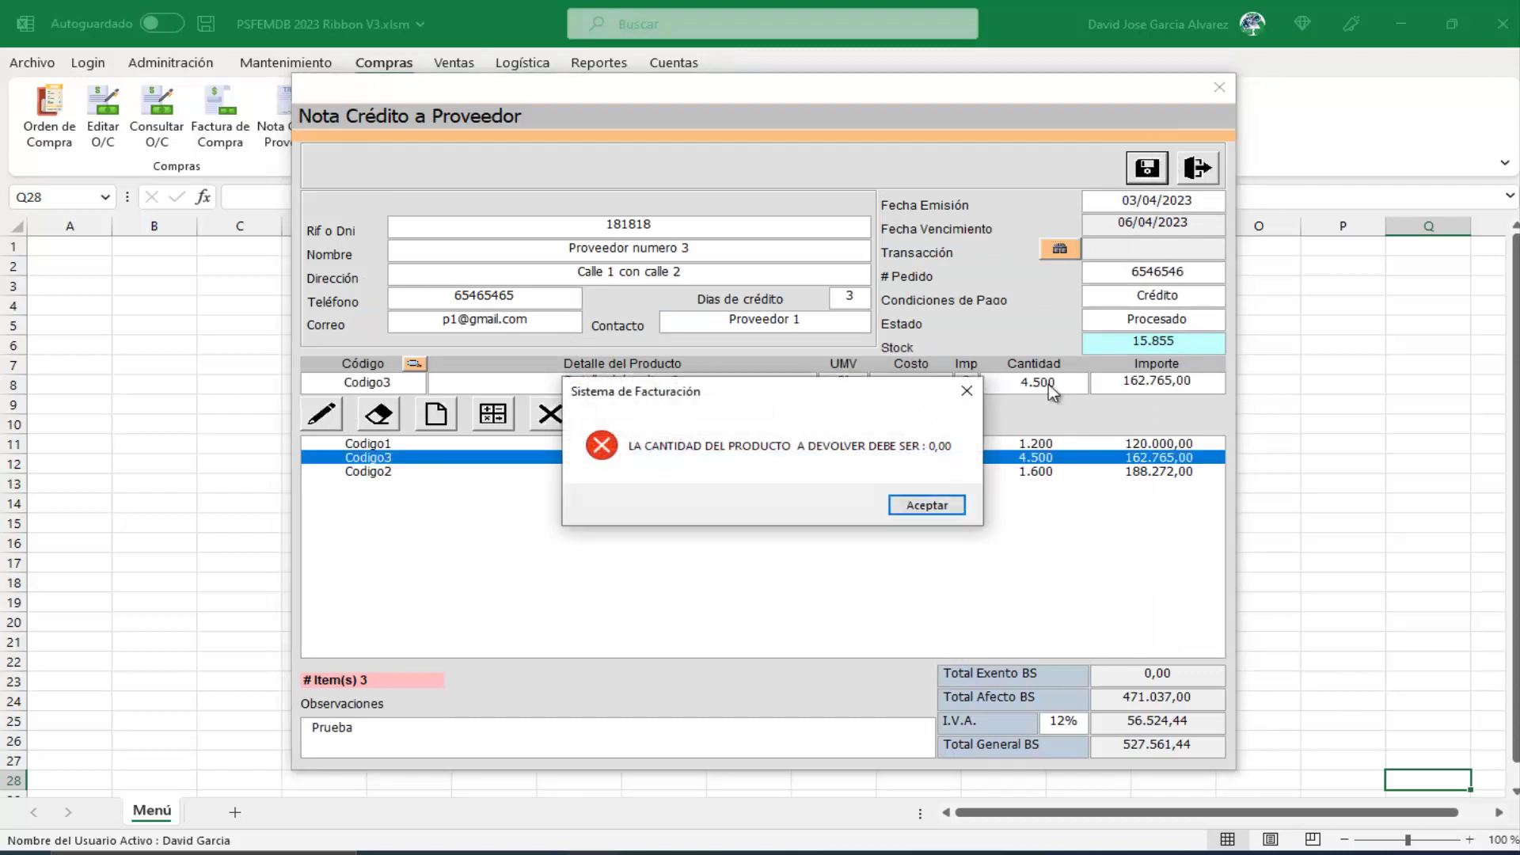
{"action": "mouse_move", "coordinate": [874, 405]}
{"action": "left_mouse_down"}
{"action": "mouse_move", "coordinate": [566, 545]}
{"action": "mouse_move", "coordinate": [898, 539]}
{"action": "left_mouse_up"}
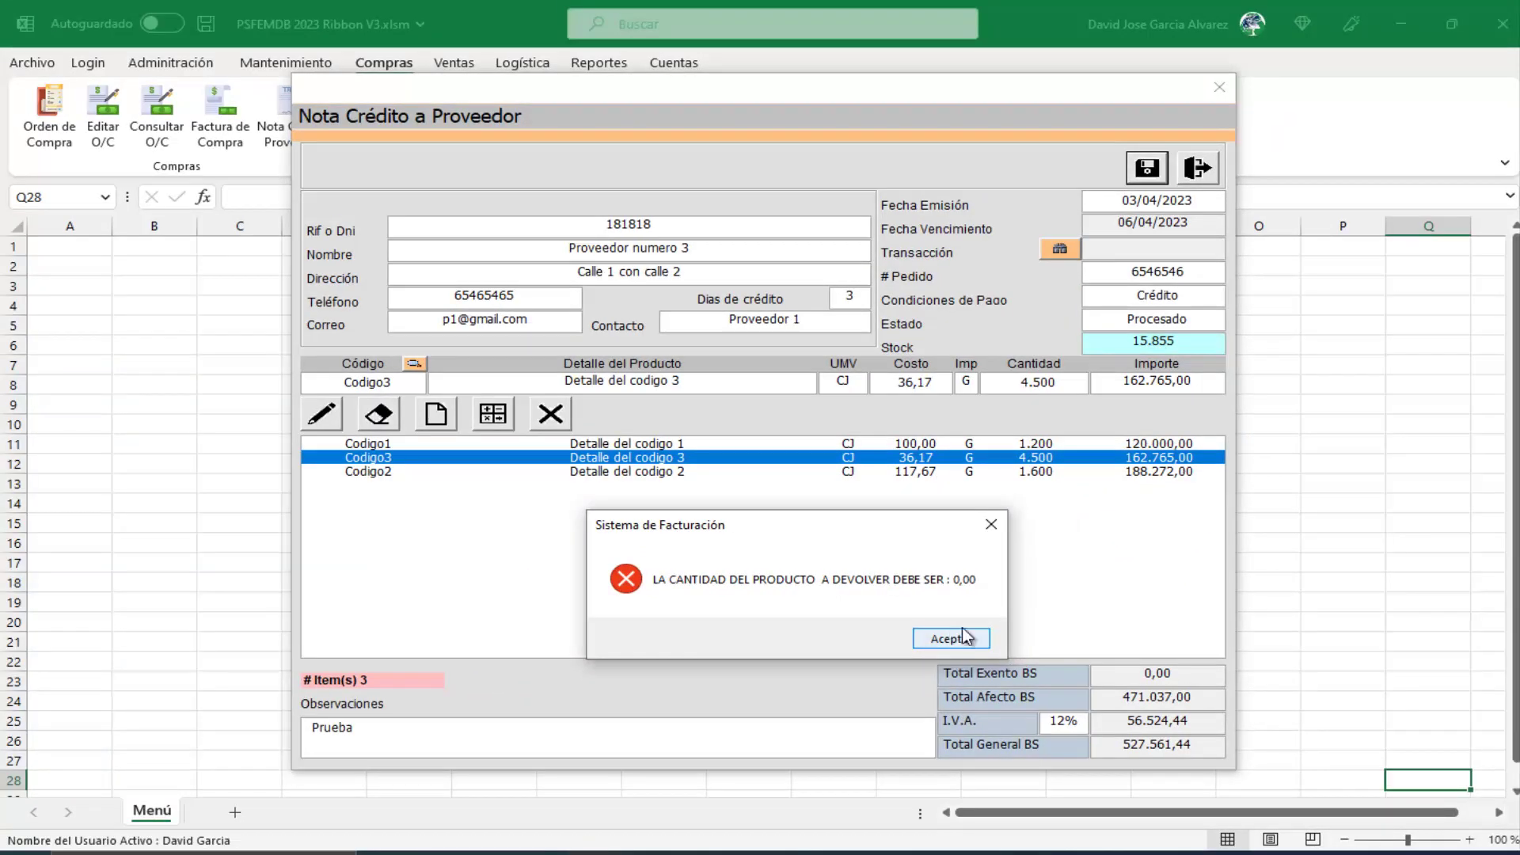
{"action": "left_click", "coordinate": [950, 636]}
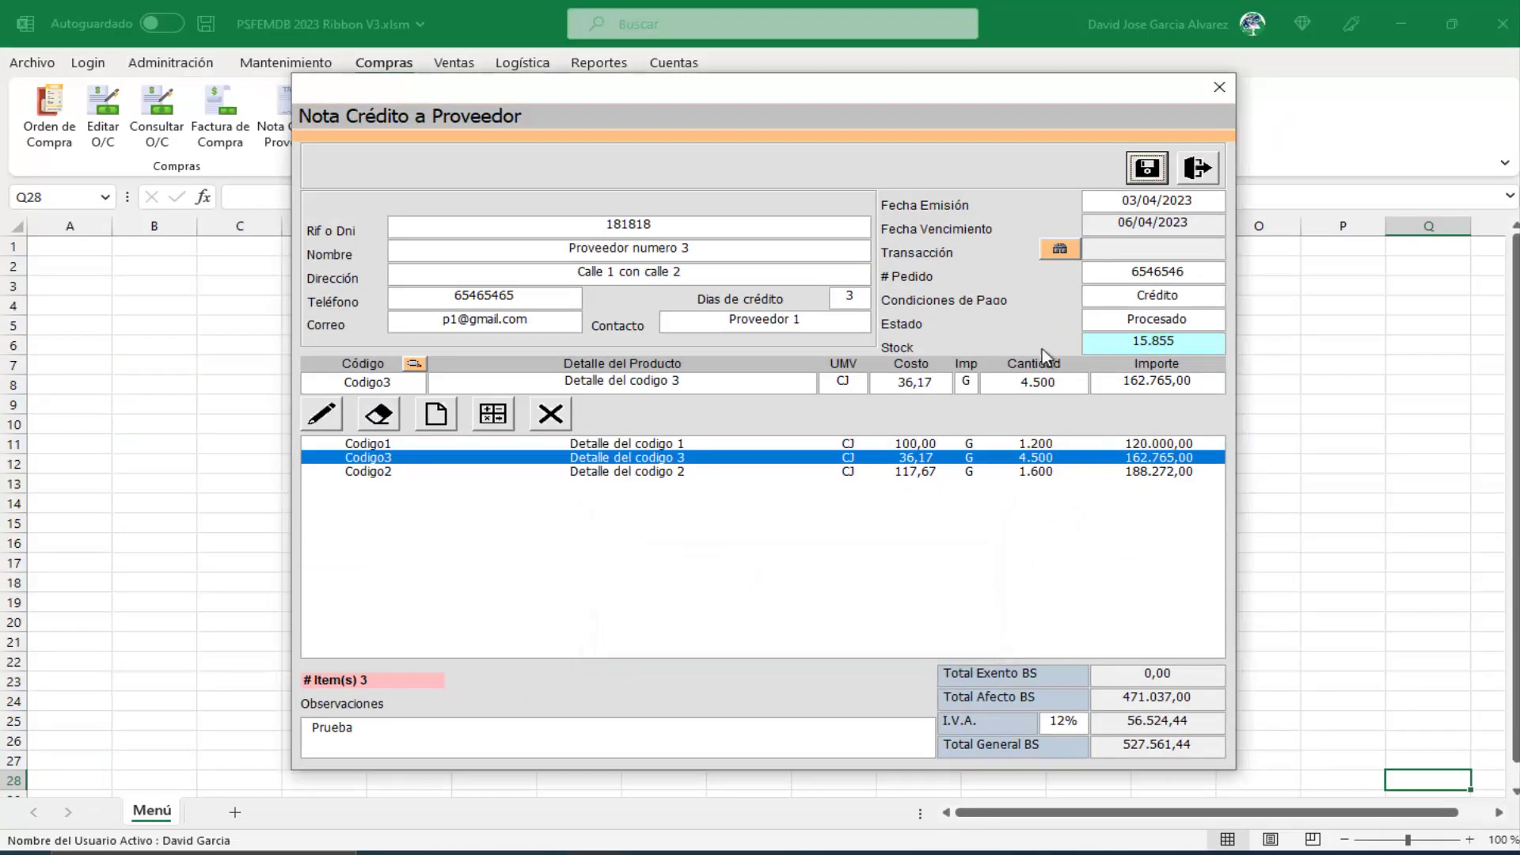
Delete Codigo3, decline processing the credit note, and close the form unsaved
{"action": "left_click", "coordinate": [378, 413]}
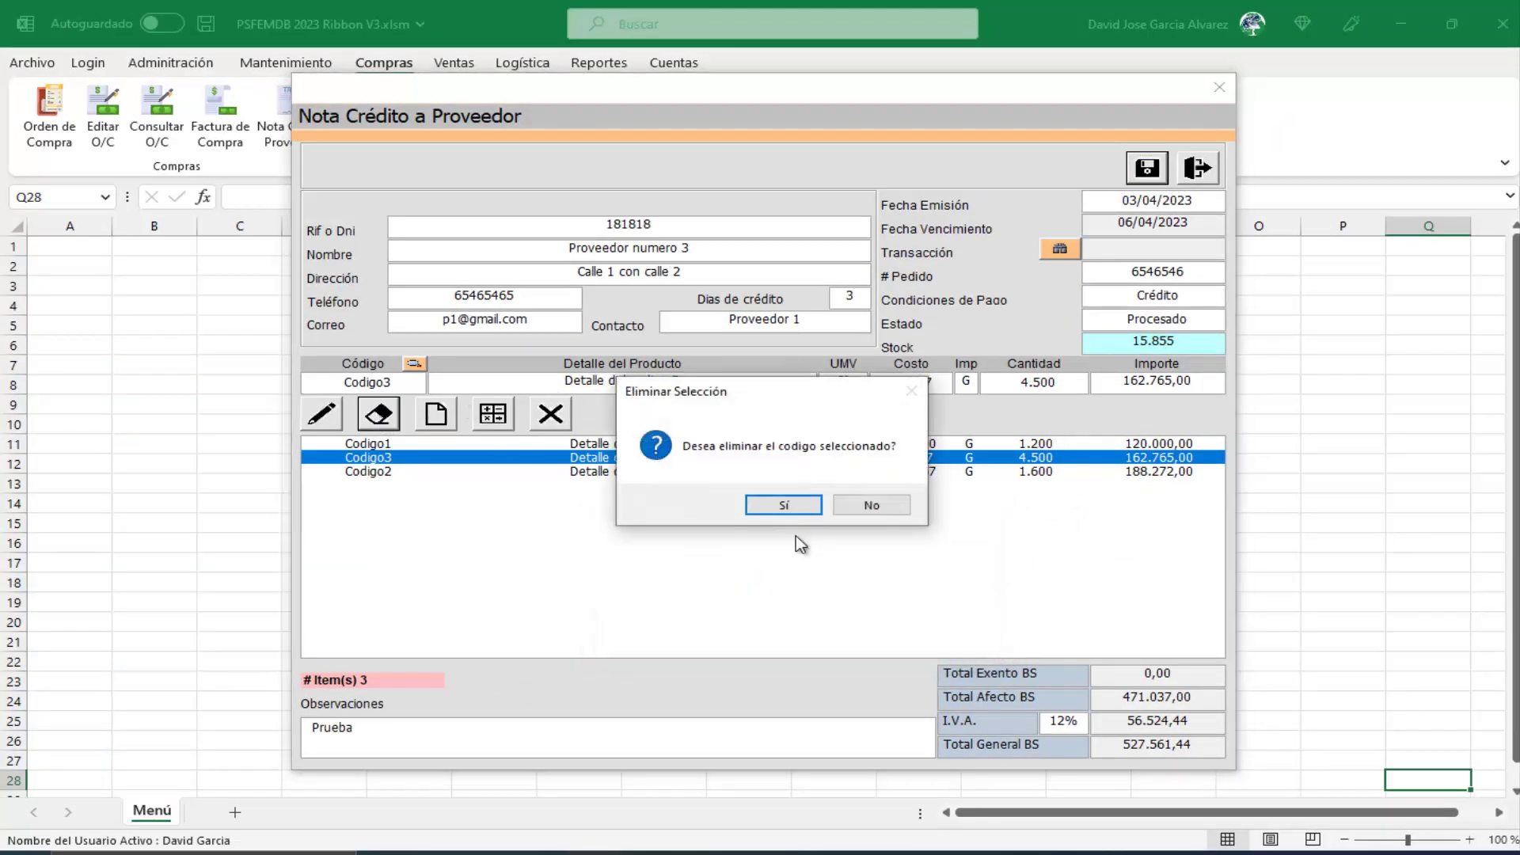
{"action": "left_click", "coordinate": [792, 505]}
{"action": "left_click", "coordinate": [1144, 176]}
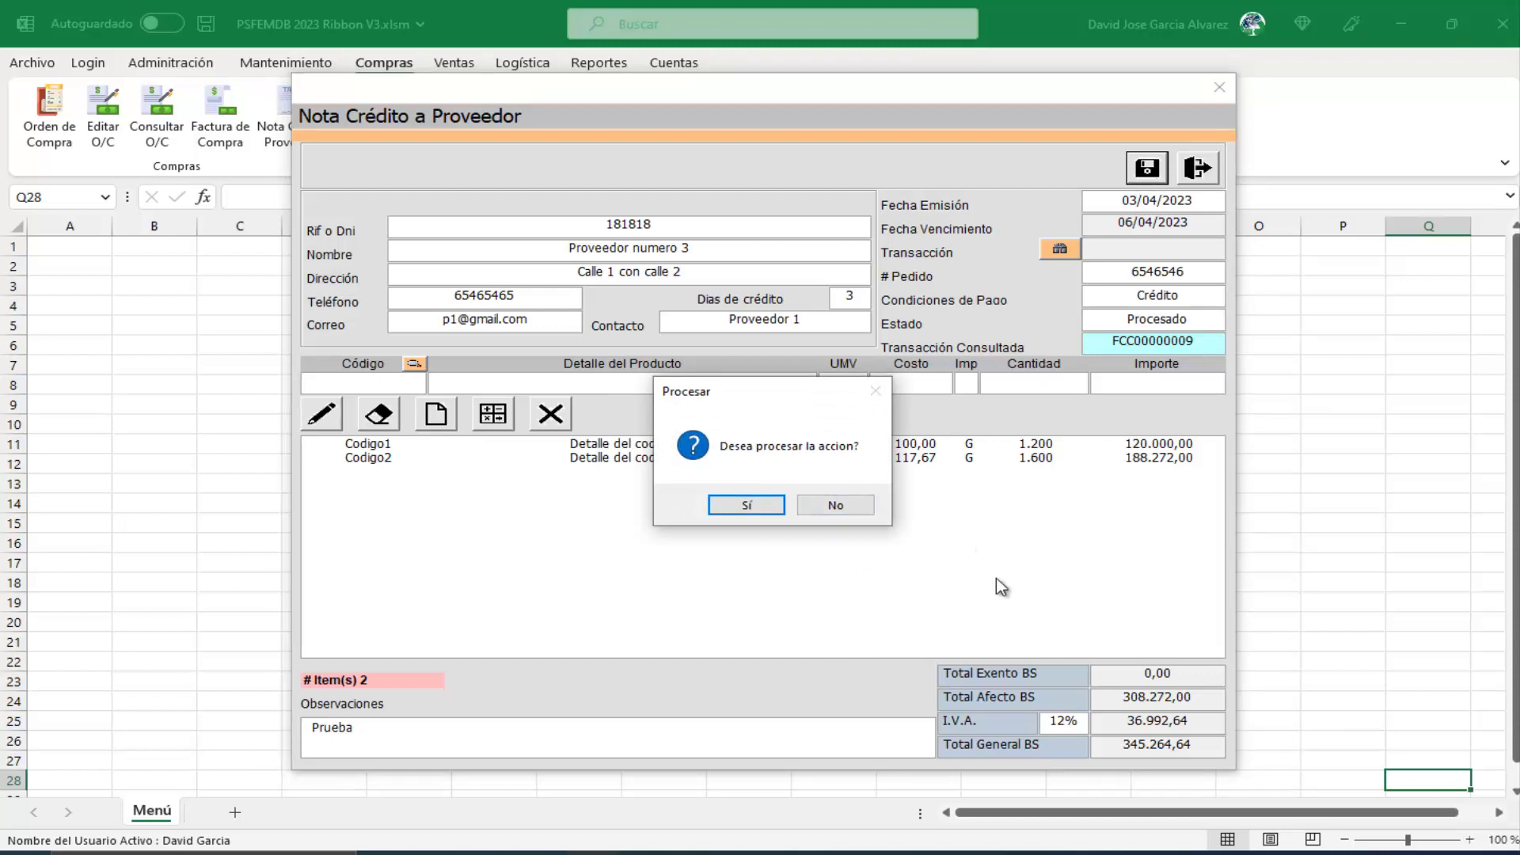
{"action": "left_click", "coordinate": [836, 507]}
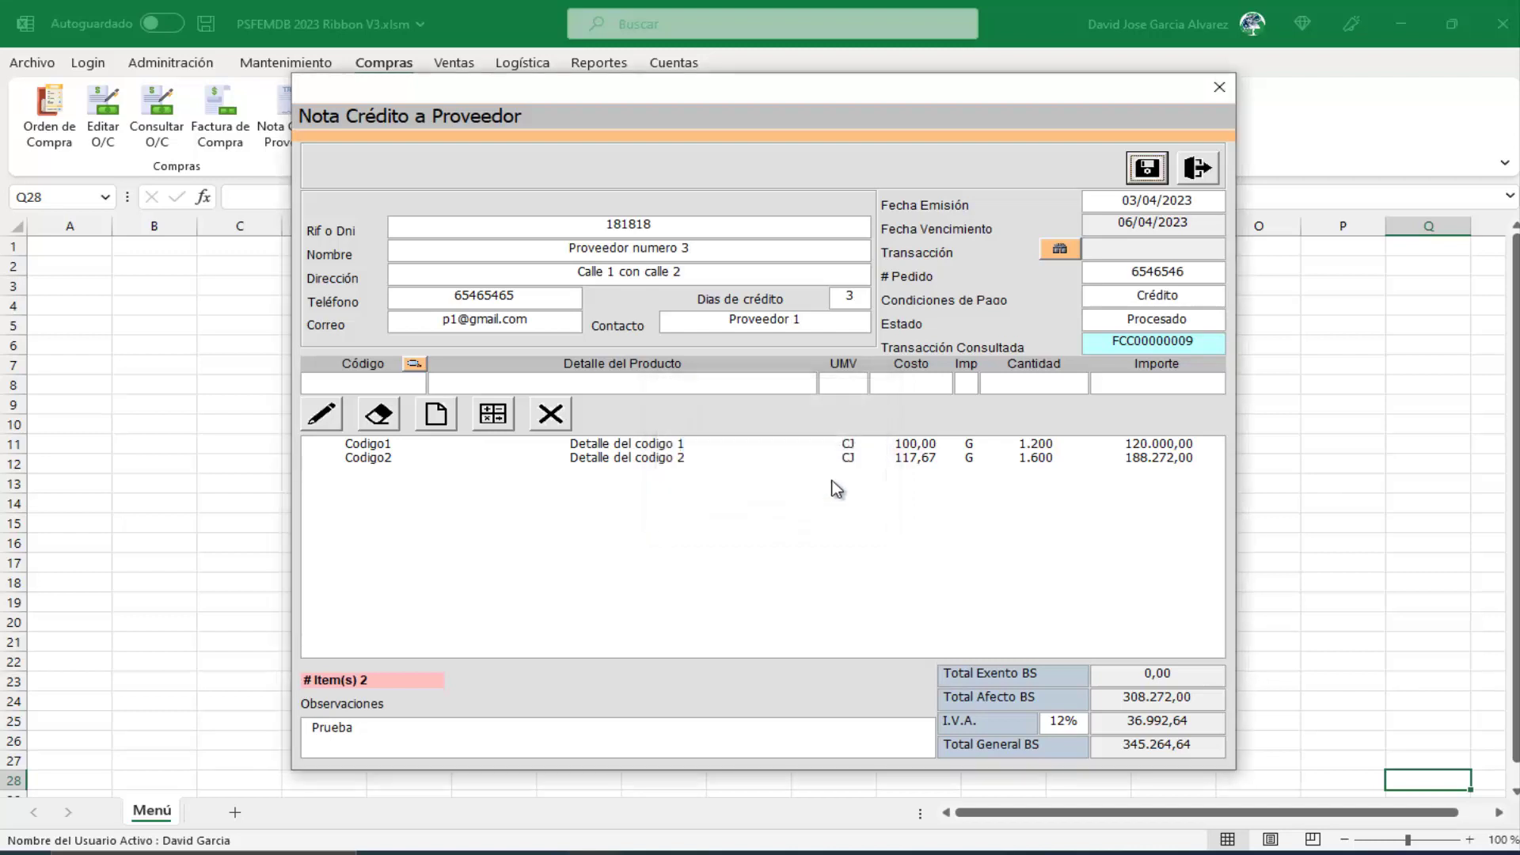
{"action": "left_click", "coordinate": [1198, 170]}
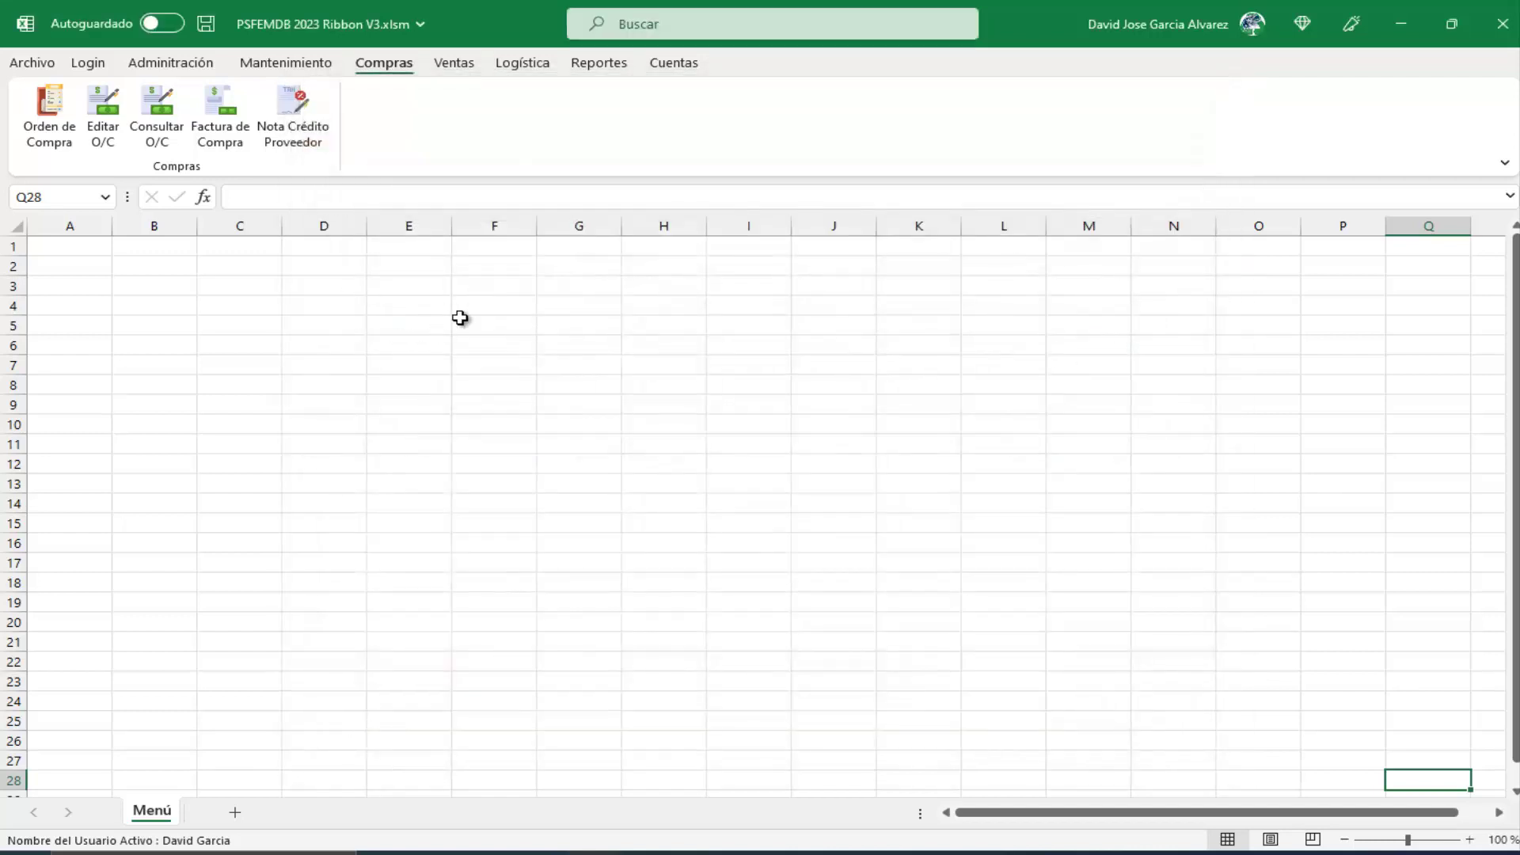
{"action": "left_click", "coordinate": [448, 70]}
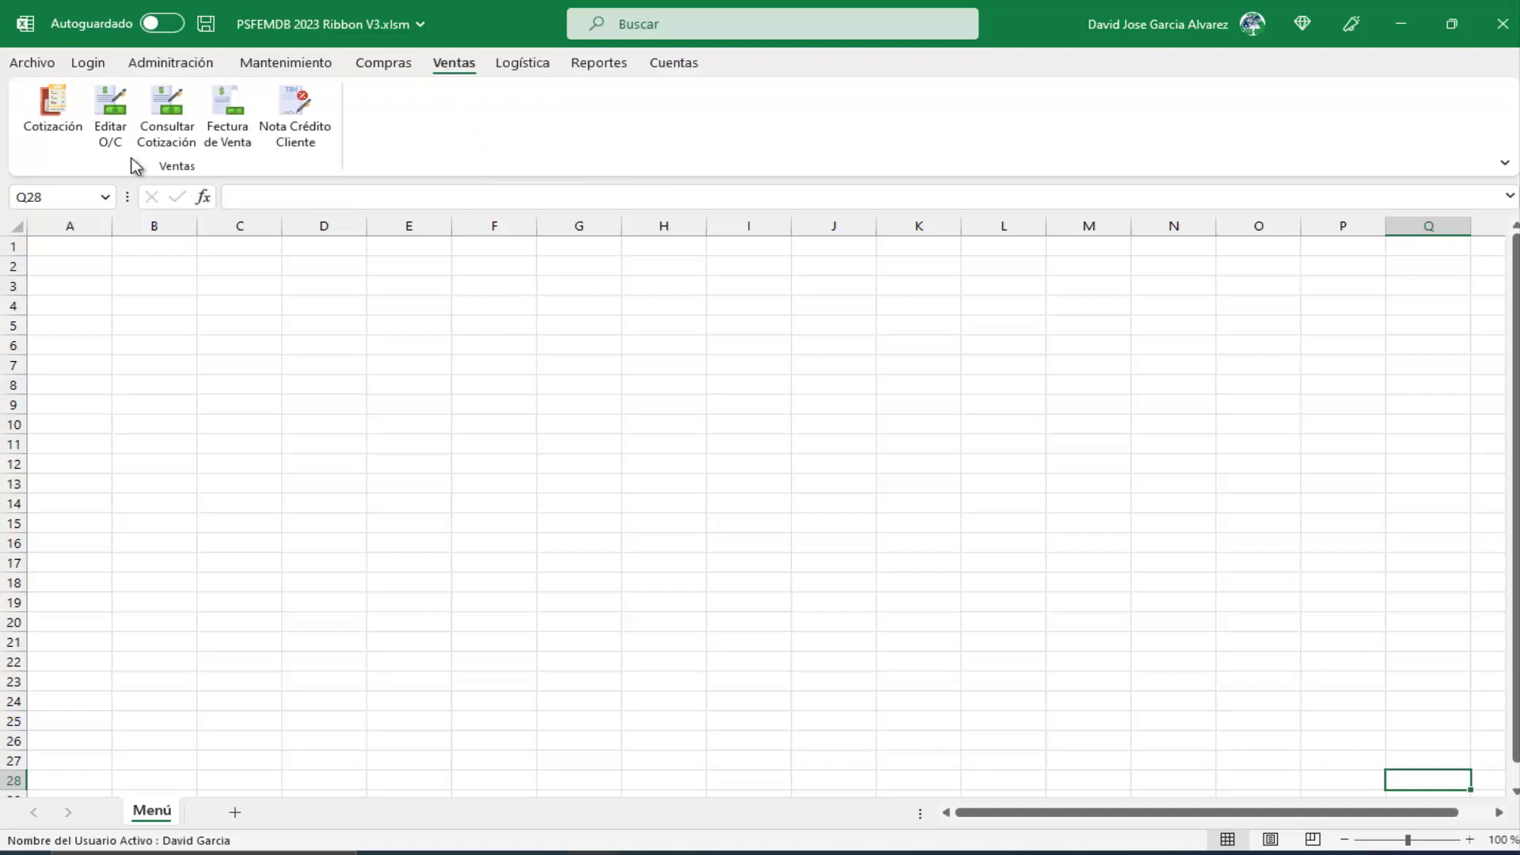
{"action": "left_click", "coordinate": [71, 131]}
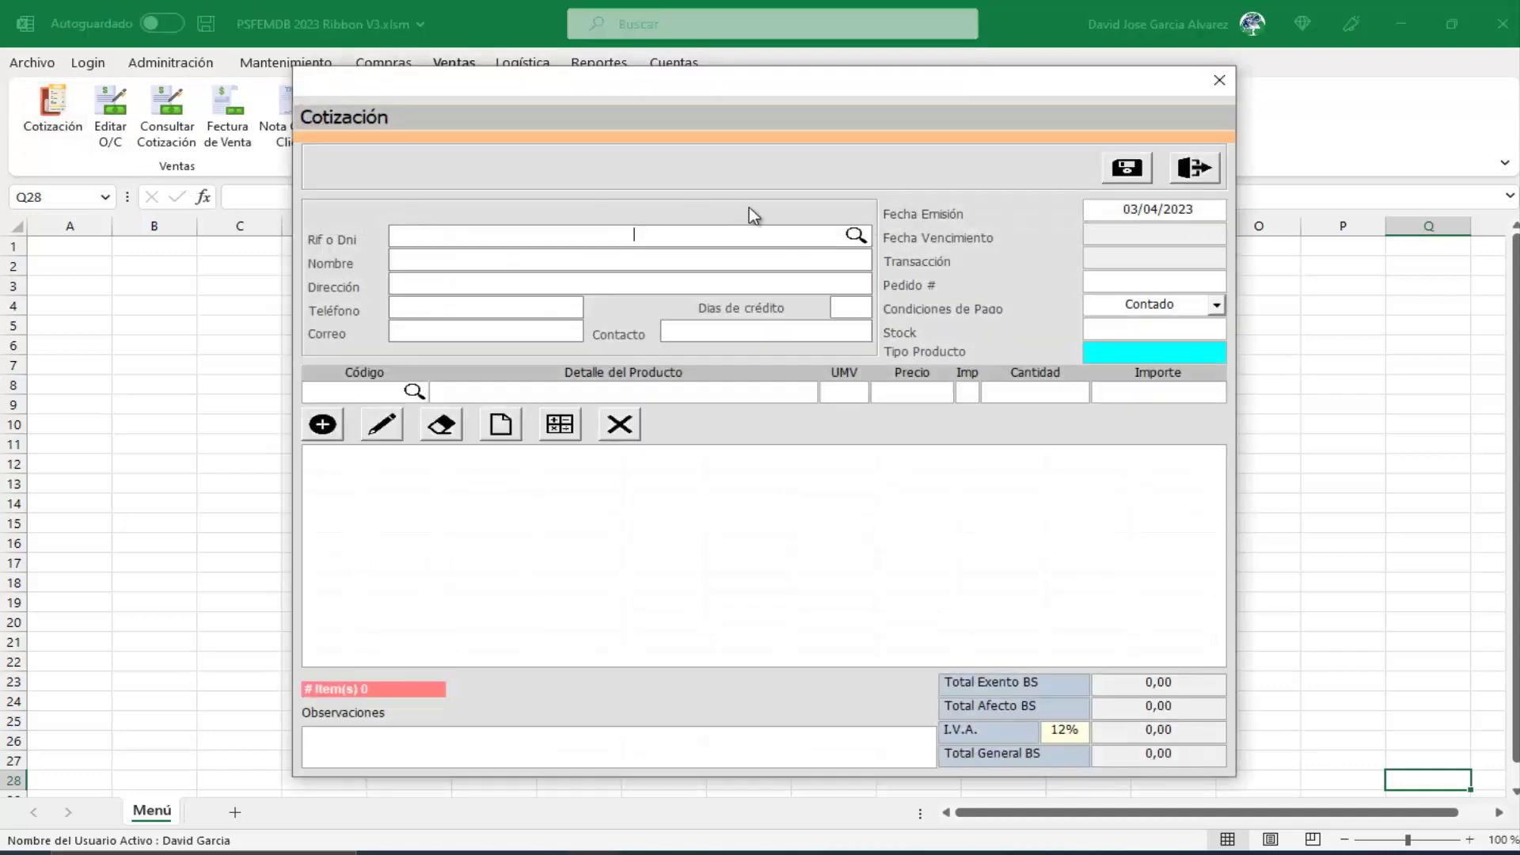
{"action": "left_click", "coordinate": [1195, 167]}
{"action": "left_click", "coordinate": [110, 127]}
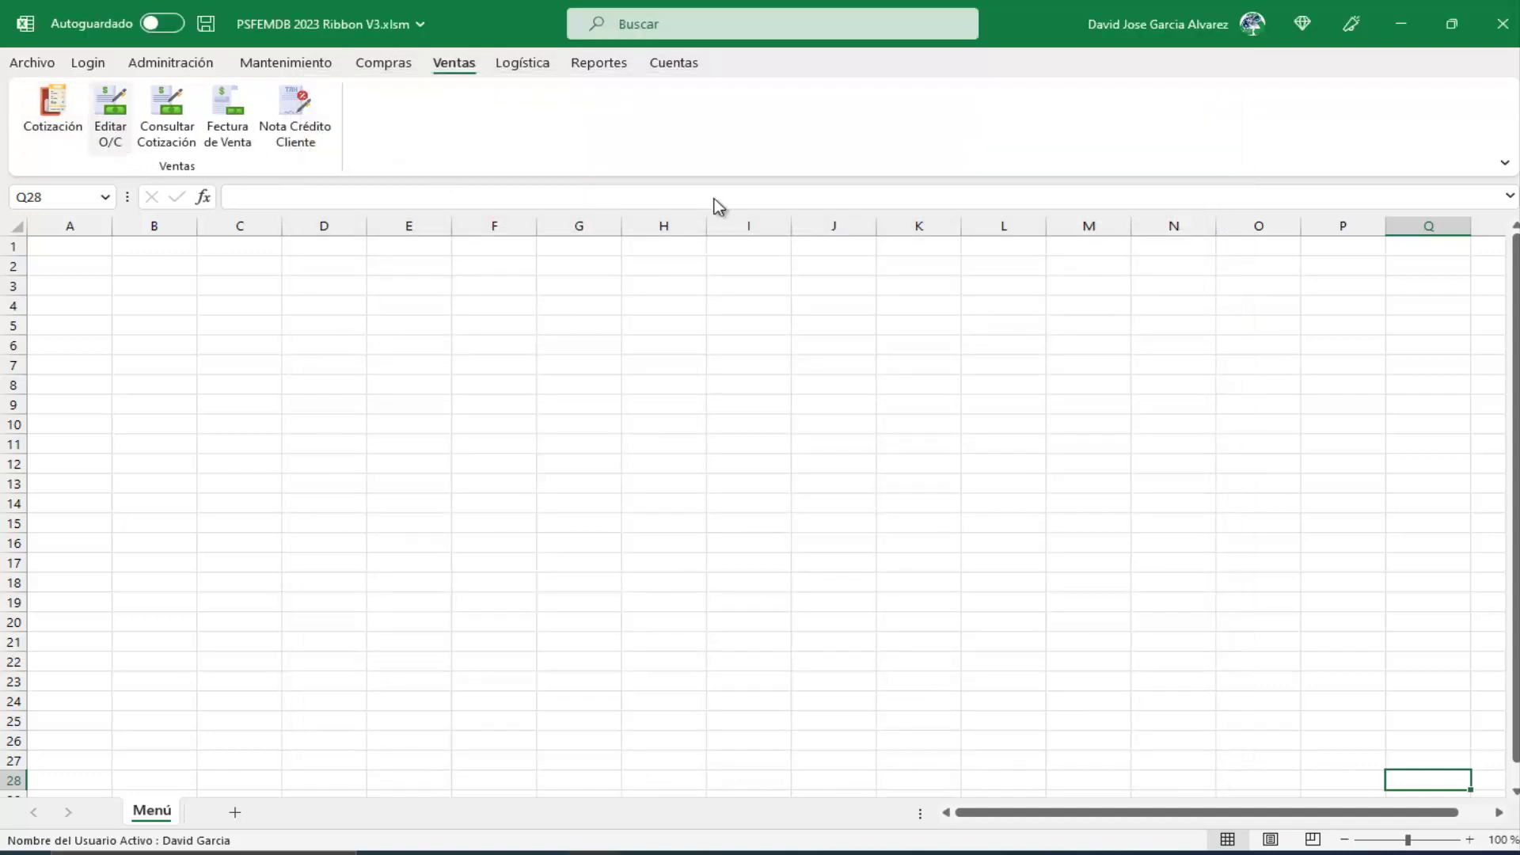
{"action": "left_click", "coordinate": [1188, 164]}
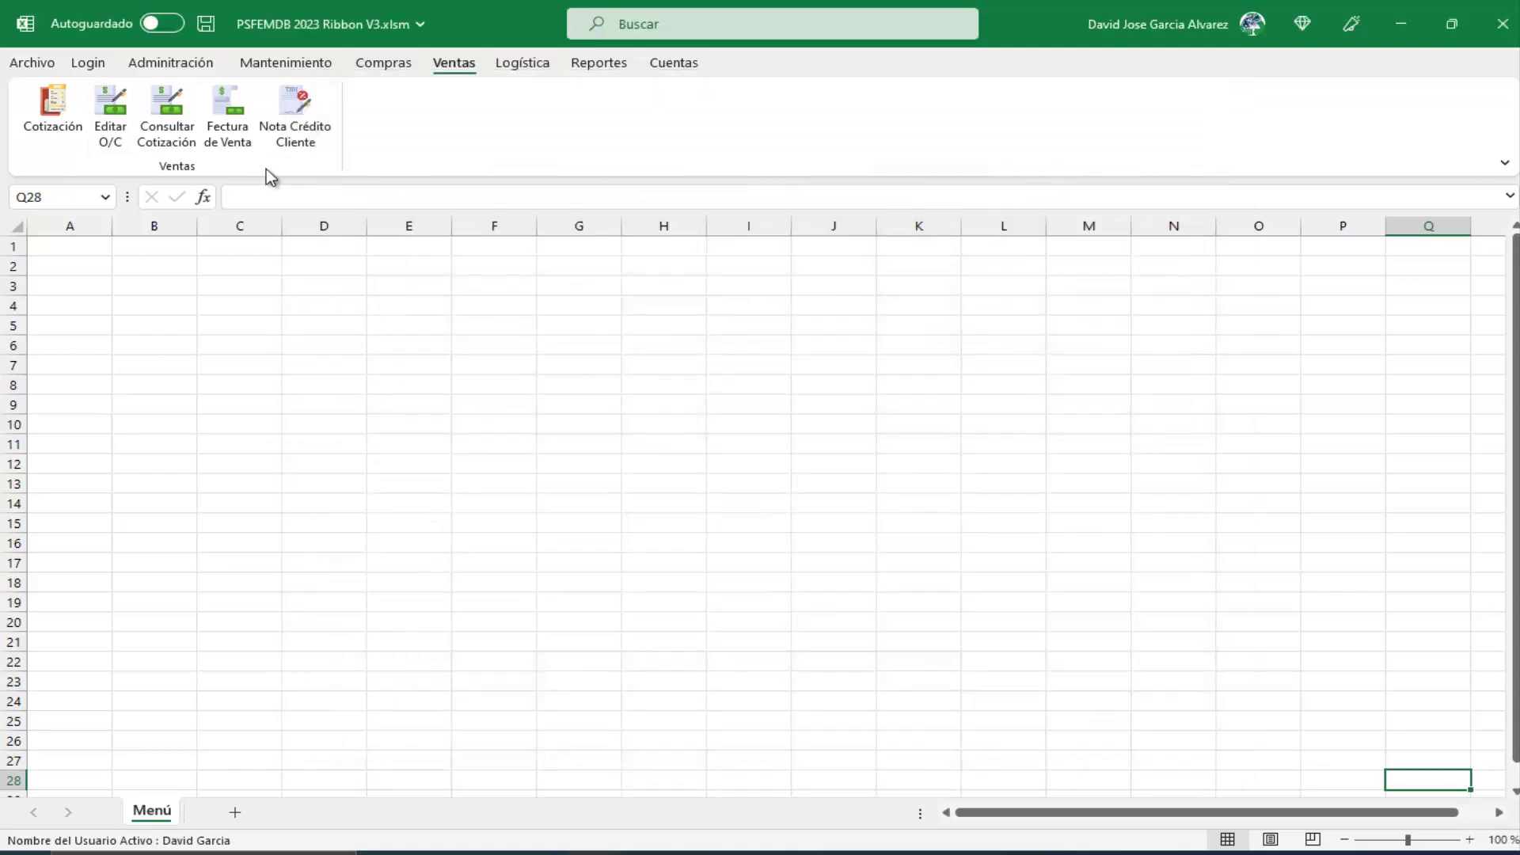
{"action": "left_click", "coordinate": [166, 111]}
{"action": "left_click", "coordinate": [665, 293]}
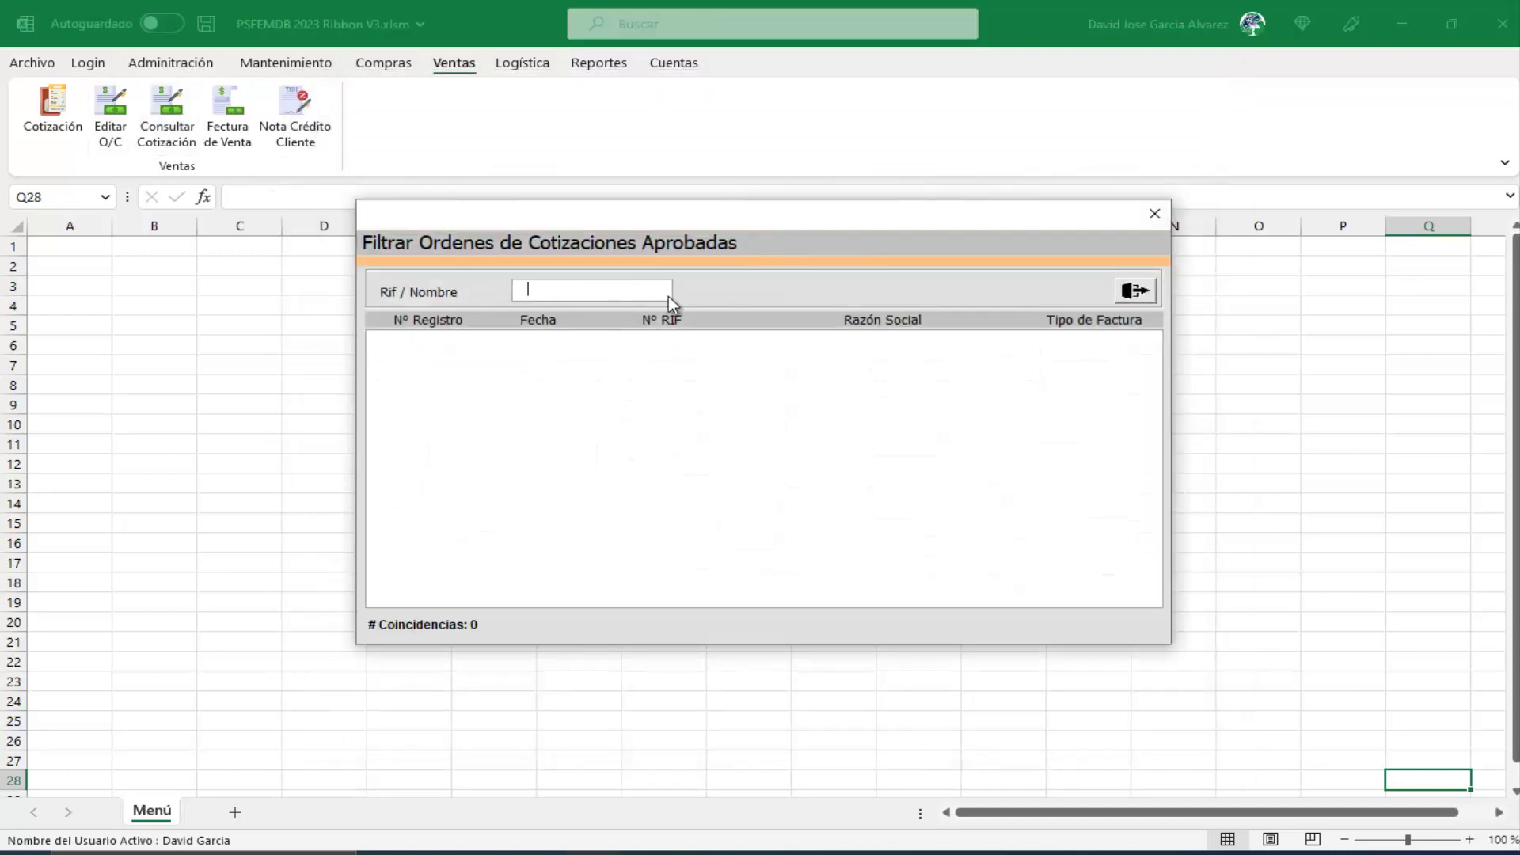
{"action": "left_click", "coordinate": [1154, 213]}
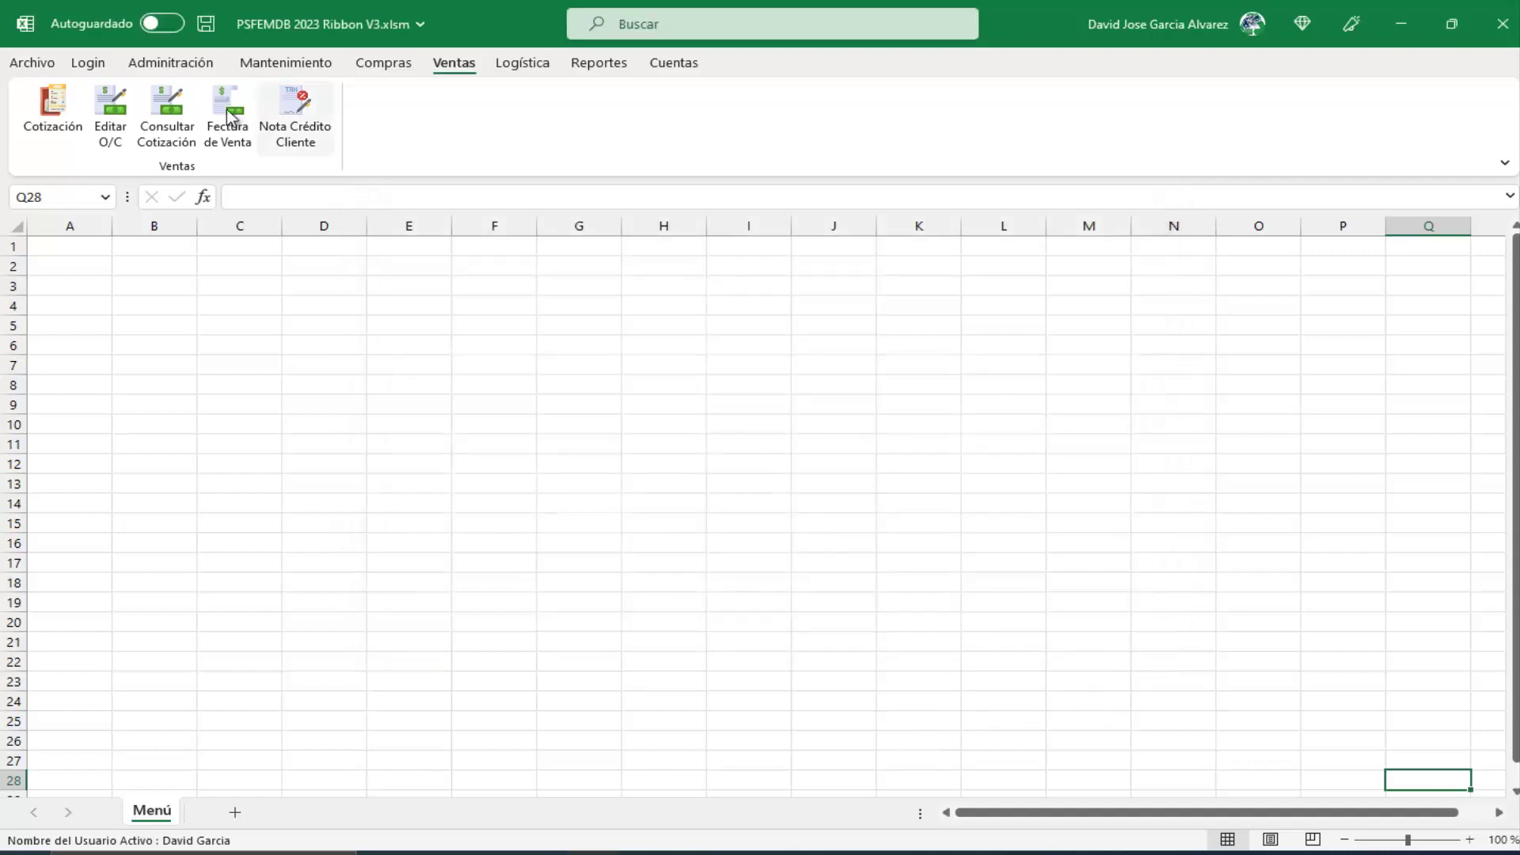
{"action": "left_click", "coordinate": [227, 111]}
{"action": "double_click", "coordinate": [788, 236]}
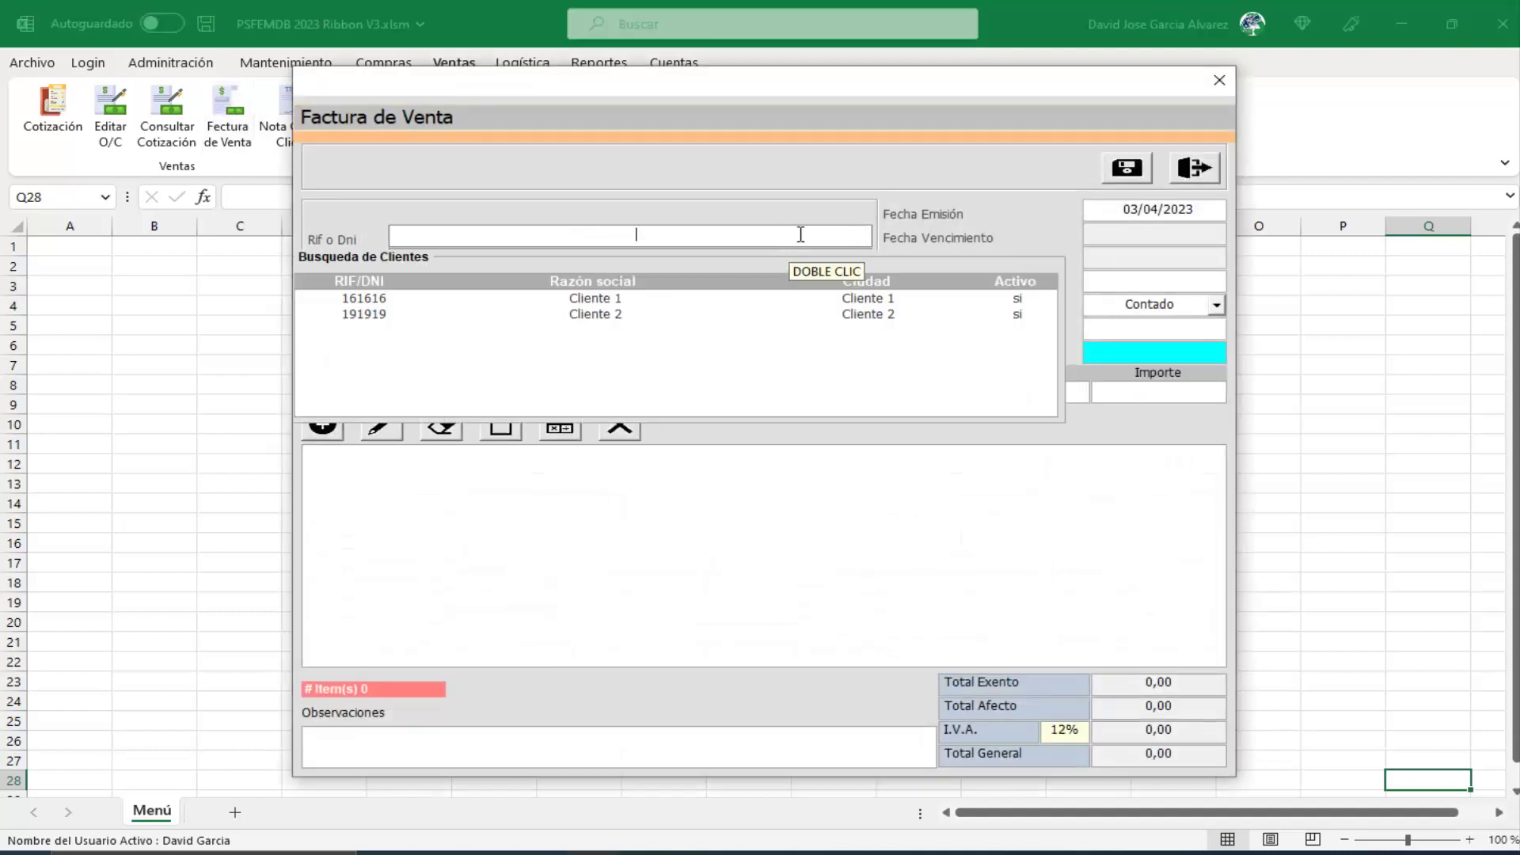
{"action": "left_click", "coordinate": [881, 304]}
{"action": "left_click", "coordinate": [882, 316]}
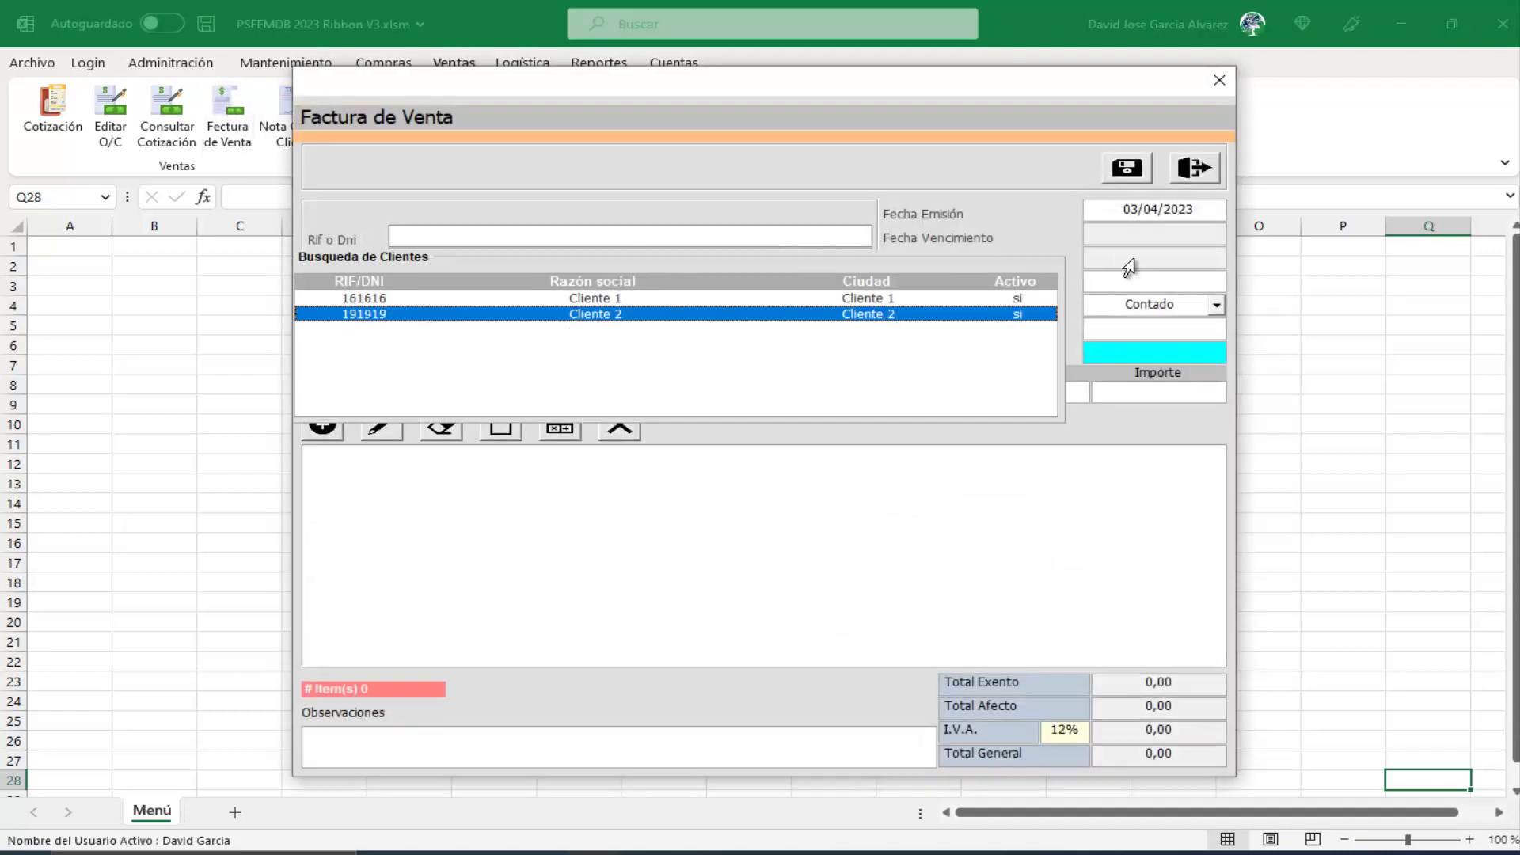
{"action": "left_click", "coordinate": [1196, 176]}
{"action": "left_click", "coordinate": [309, 144]}
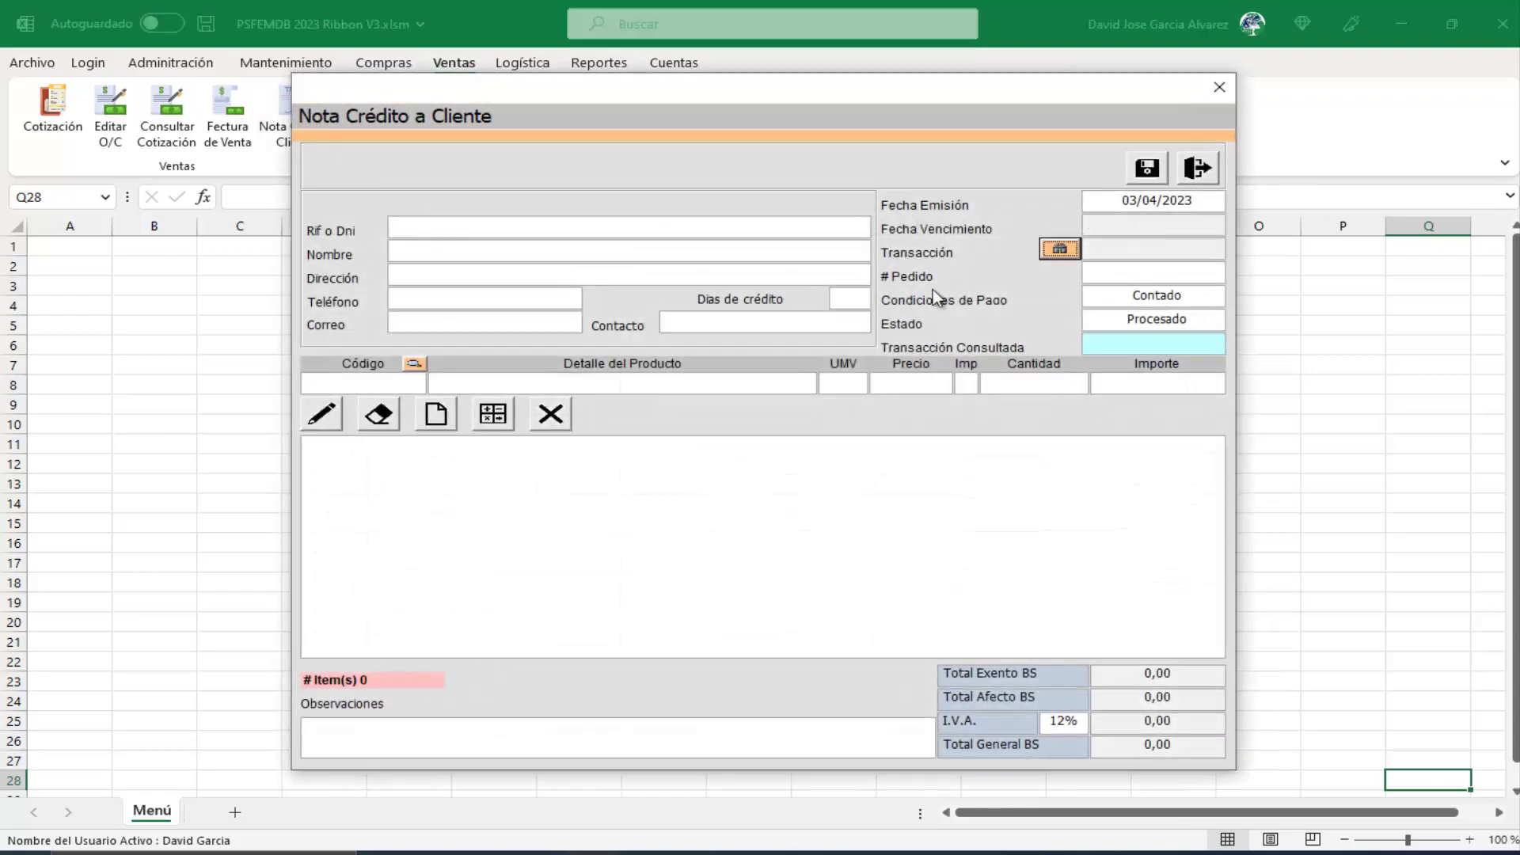
{"action": "left_click", "coordinate": [1061, 252]}
{"action": "double_click", "coordinate": [676, 338]}
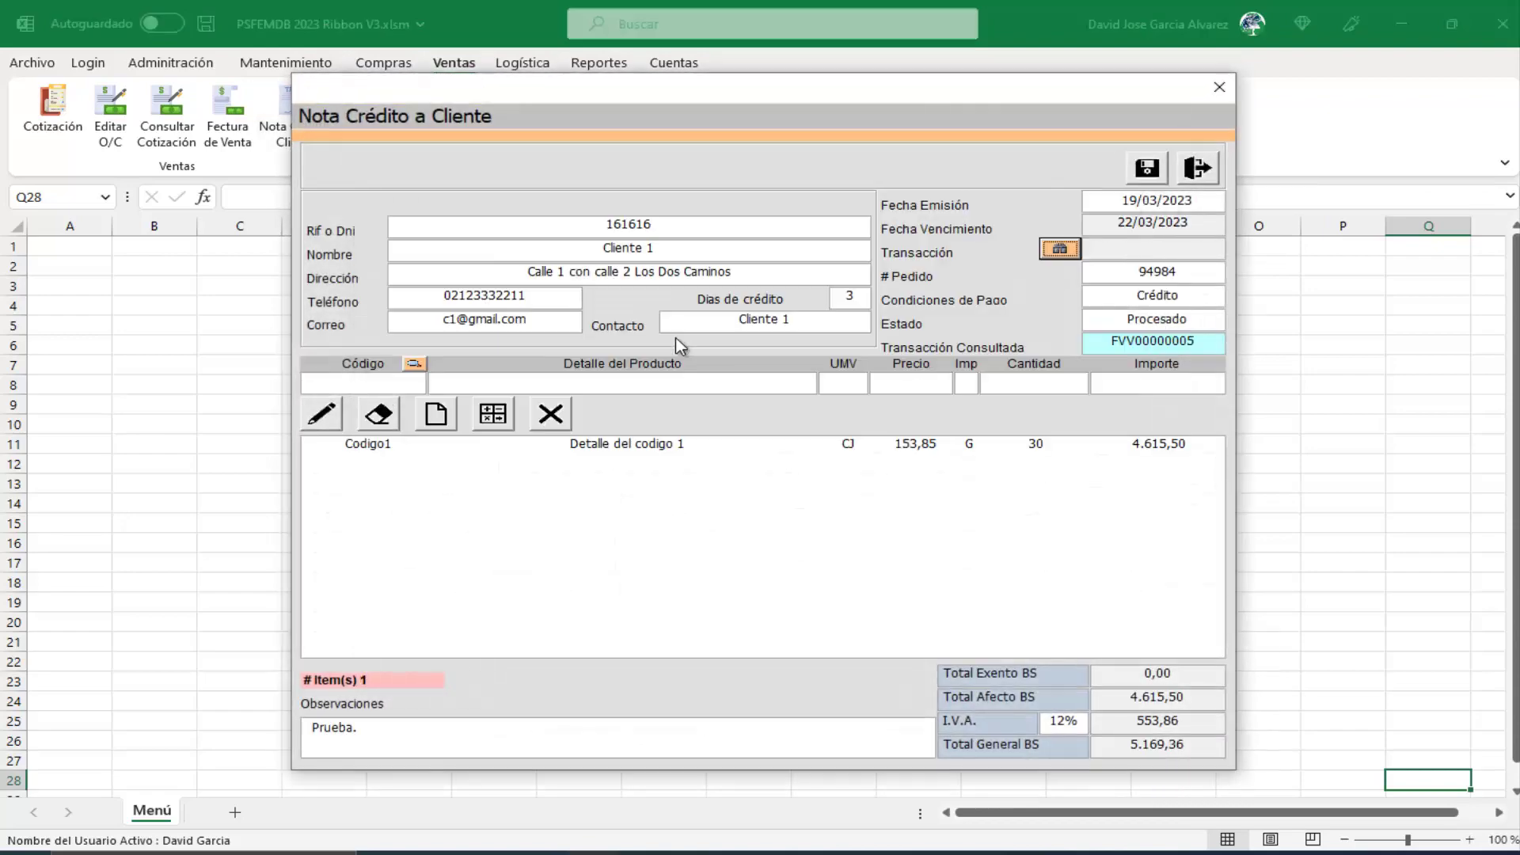
{"action": "left_click", "coordinate": [1197, 167]}
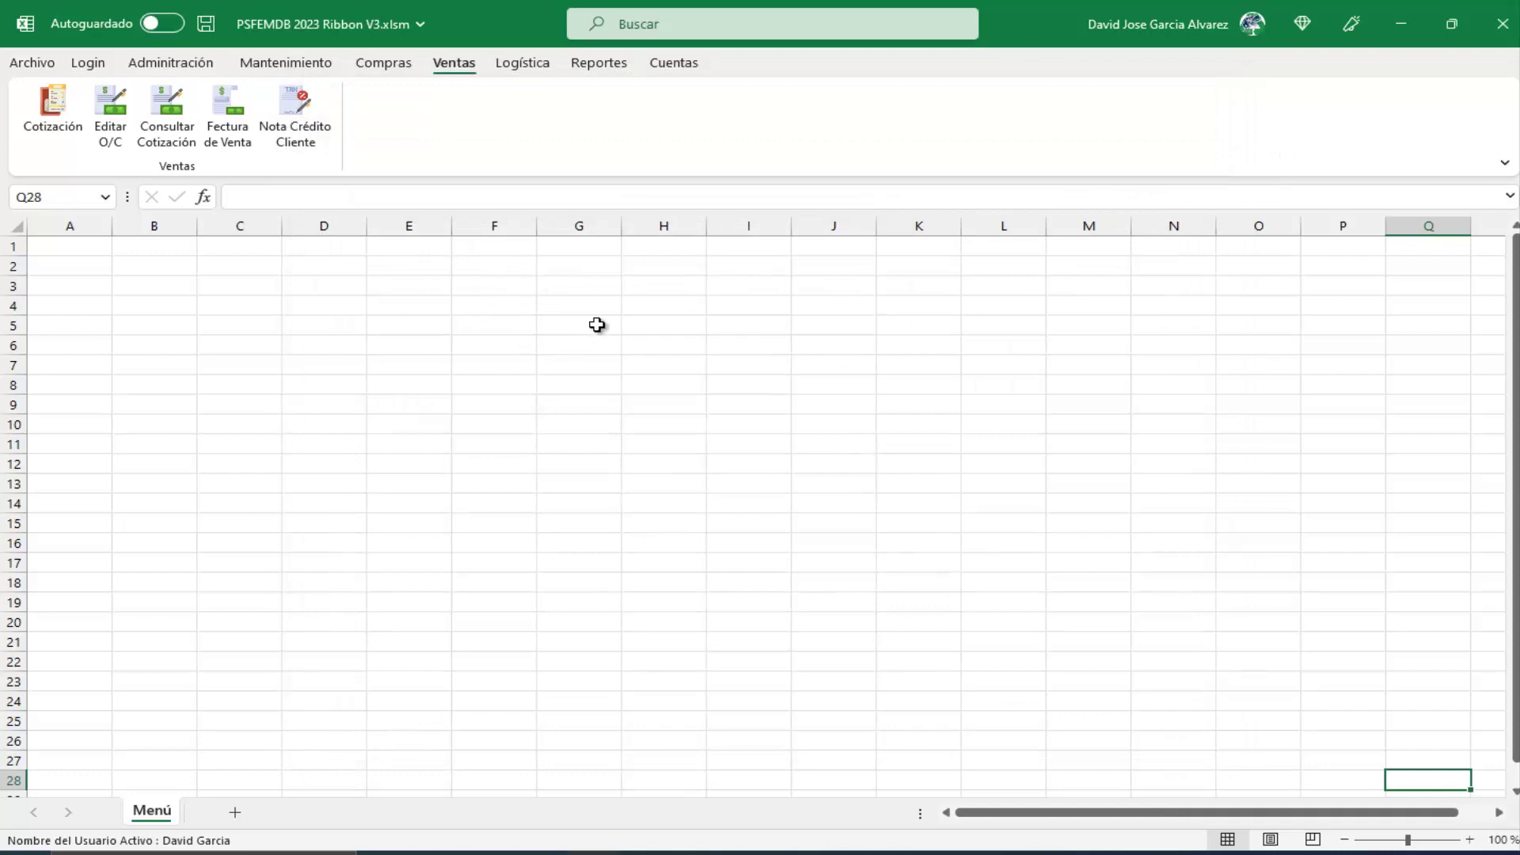
Switch to Logística and open the Saldo Inicial form, then close it
{"action": "left_click", "coordinate": [535, 69]}
{"action": "left_click", "coordinate": [42, 115]}
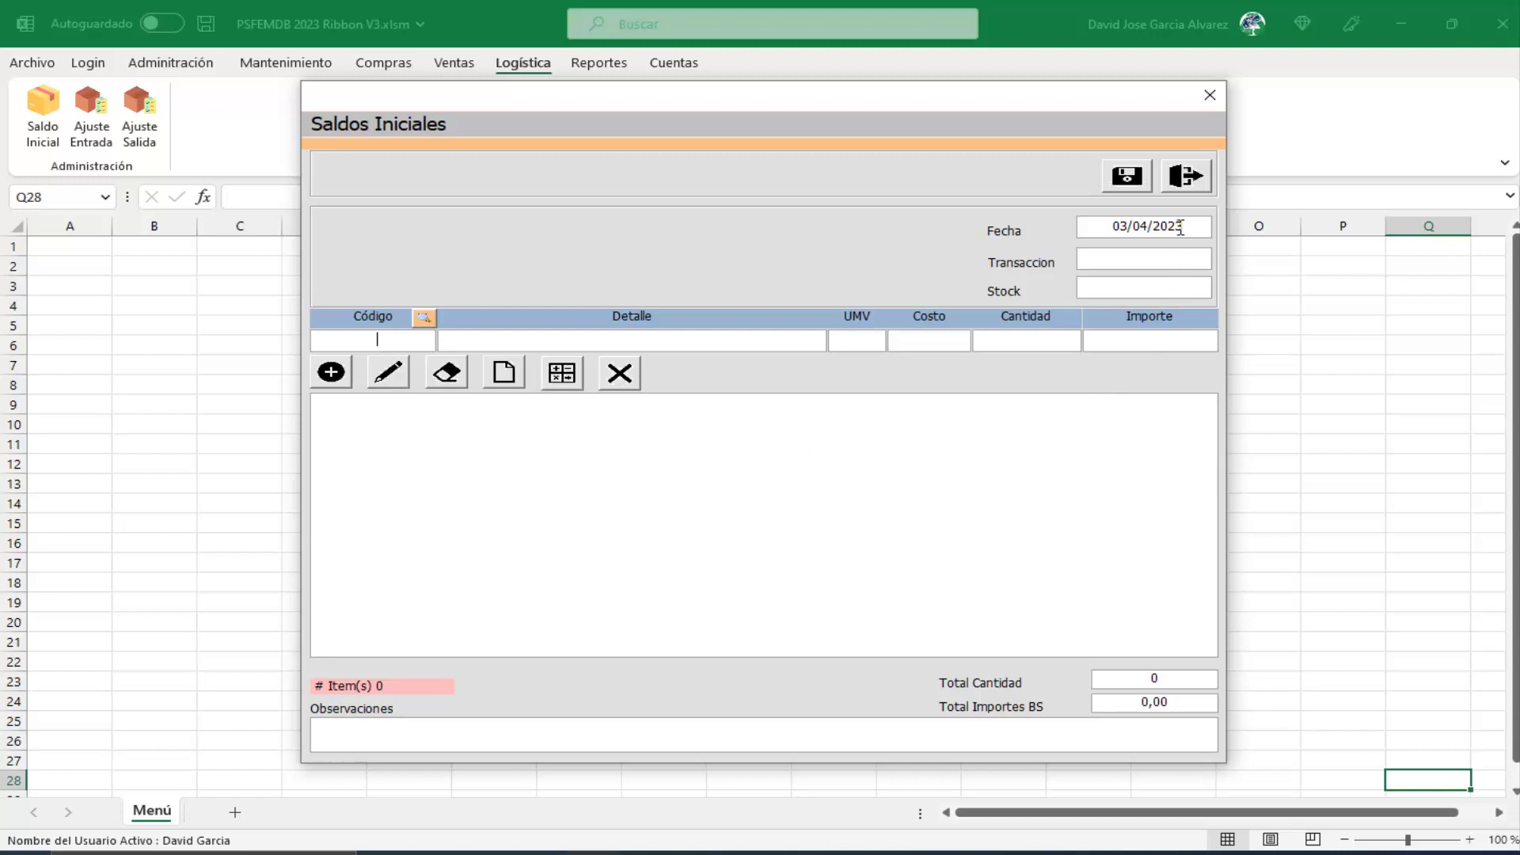
{"action": "left_click", "coordinate": [1187, 175]}
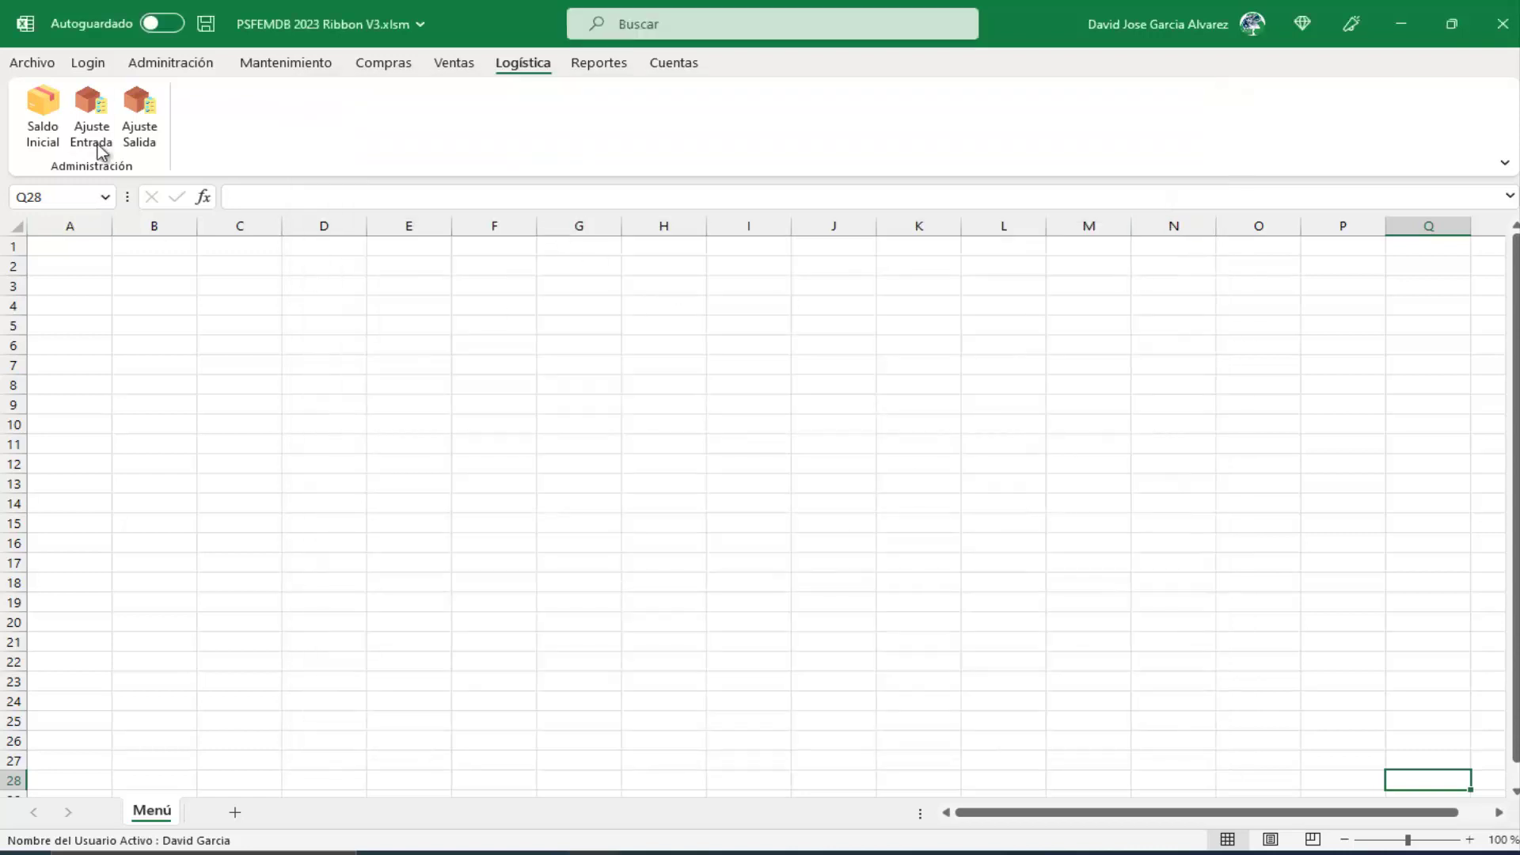
Try an opening balance of 1200 for codigo1; accept the existing-purchases refusal and exit
{"action": "left_click", "coordinate": [43, 119]}
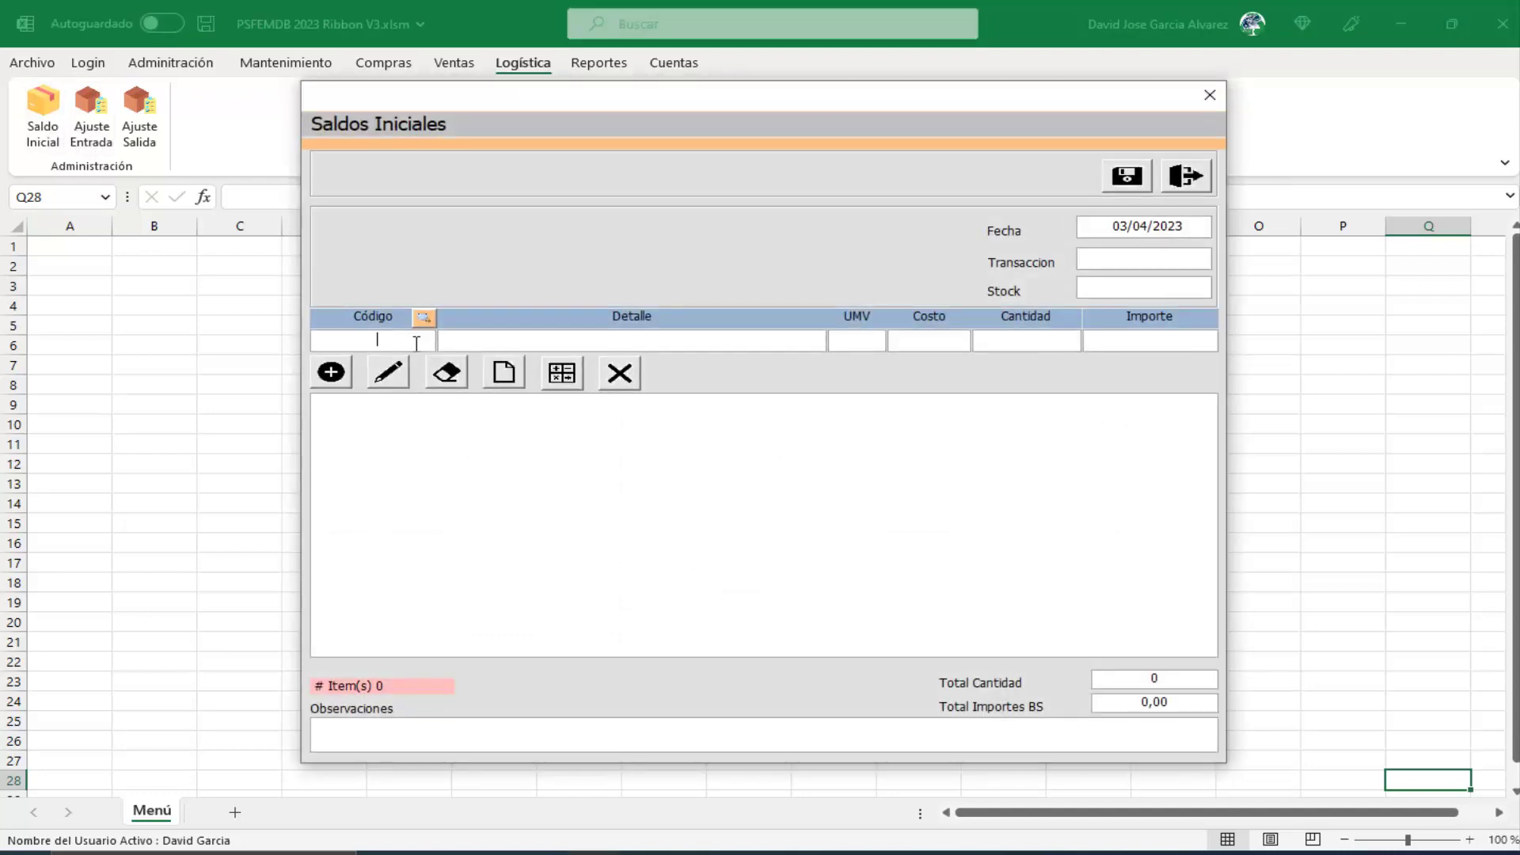
{"action": "type", "text": "igo1"}
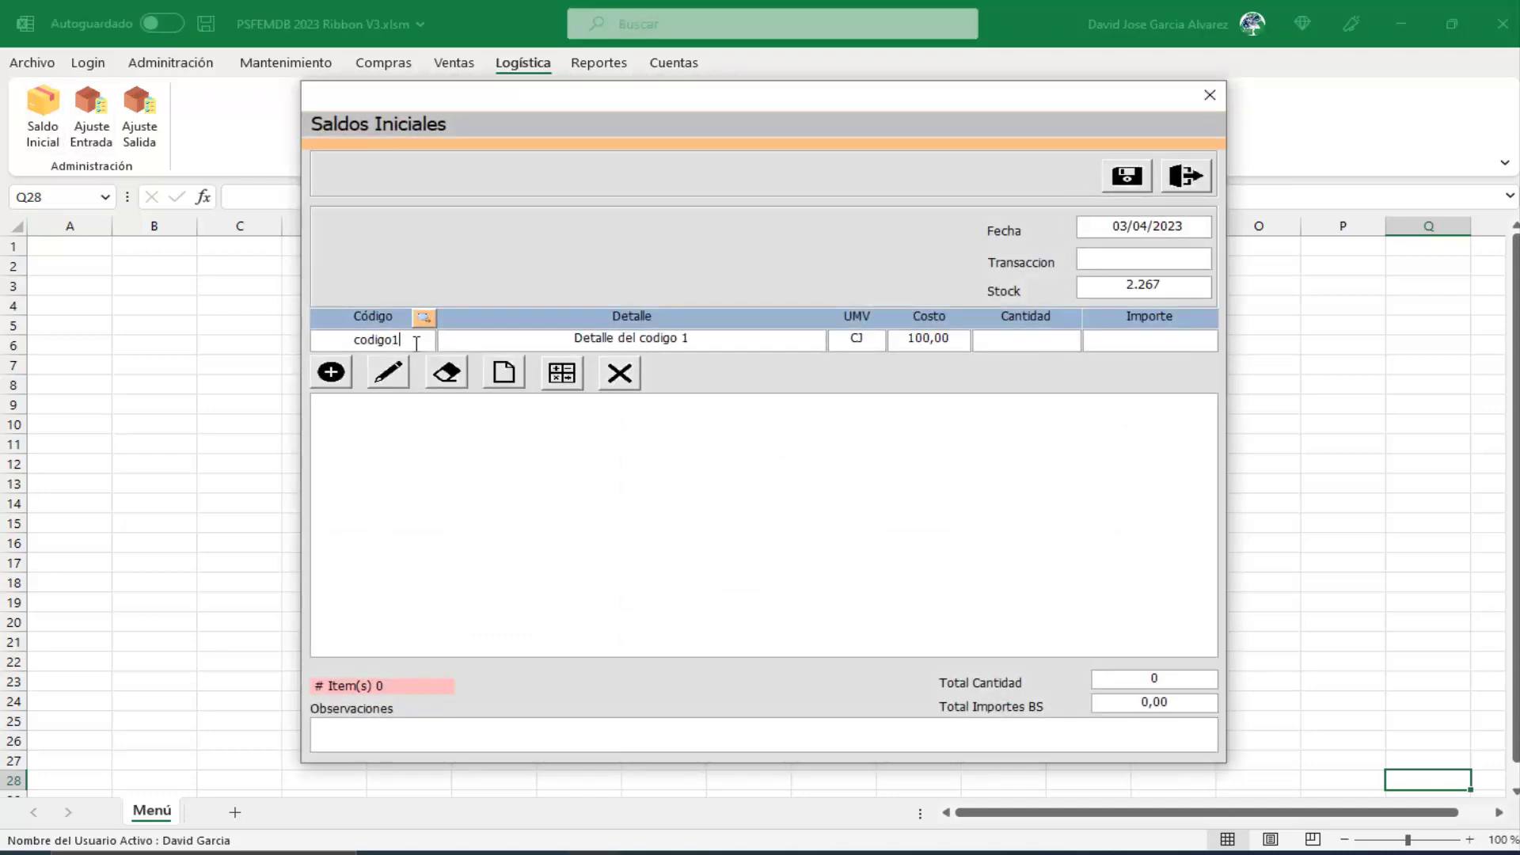
{"action": "key", "text": "Return"}
{"action": "key", "text": "Return"}
{"action": "type", "text": "1200"}
{"action": "key", "text": "Return"}
{"action": "key", "text": "Return"}
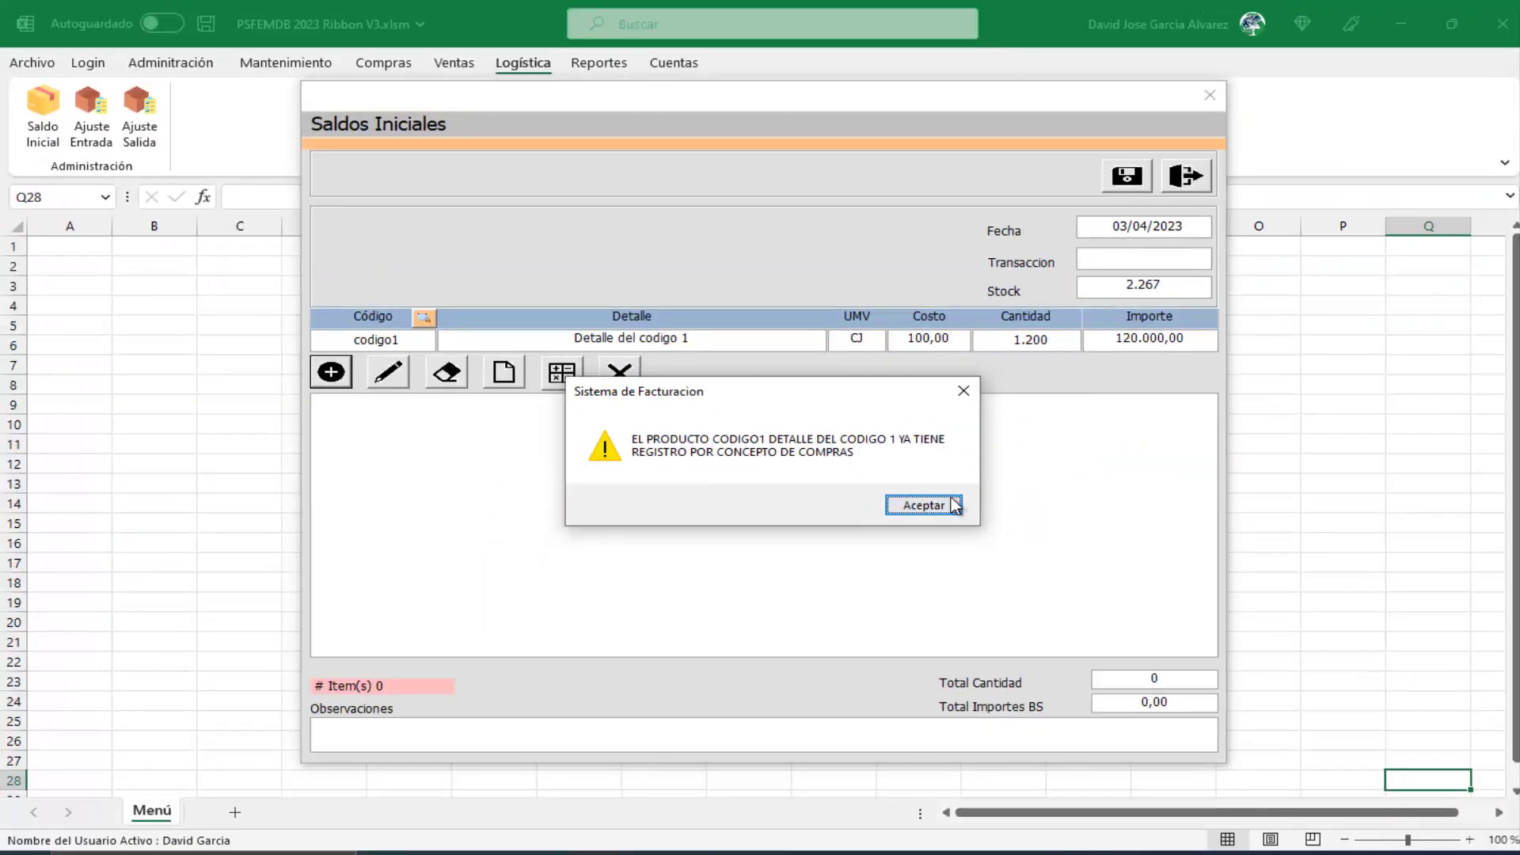
{"action": "left_click", "coordinate": [926, 507]}
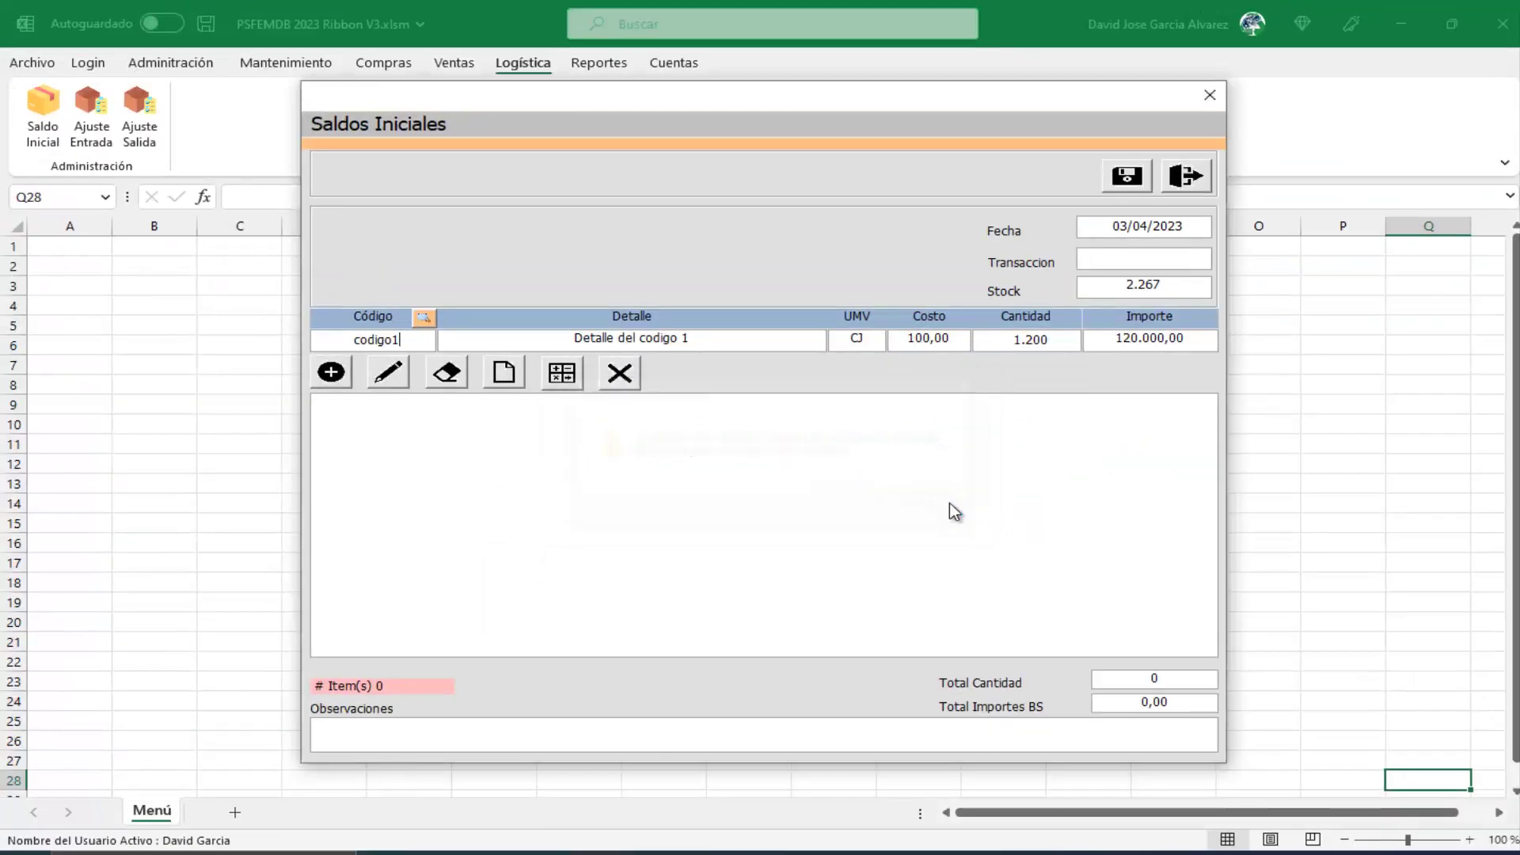
{"action": "left_click", "coordinate": [1186, 176]}
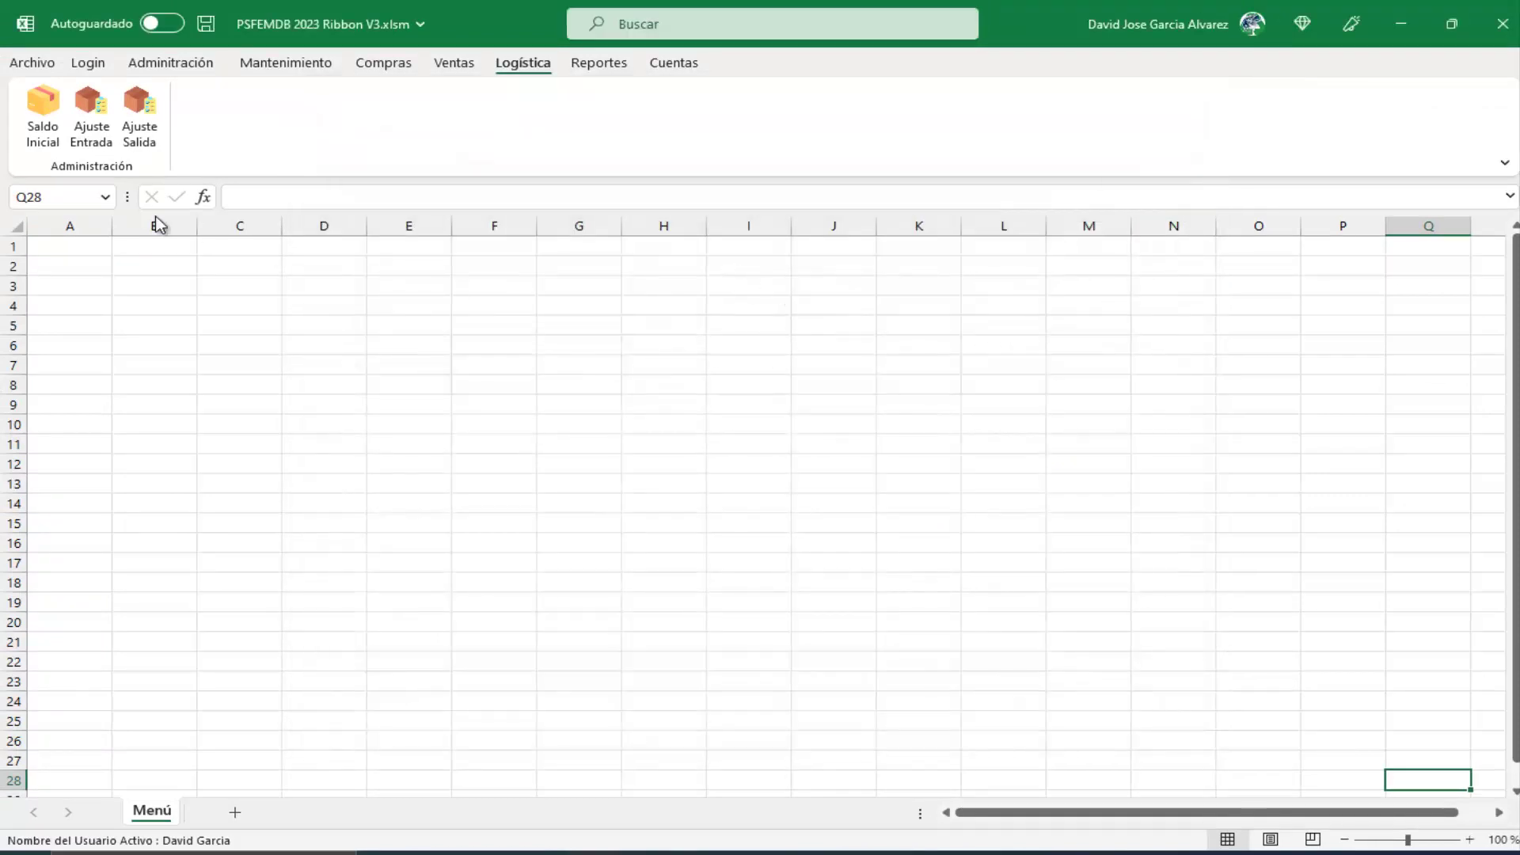
Add an Ajuste Entrada line for codigo1 with quantity 1 and reason Sobrante
{"action": "left_click", "coordinate": [95, 127]}
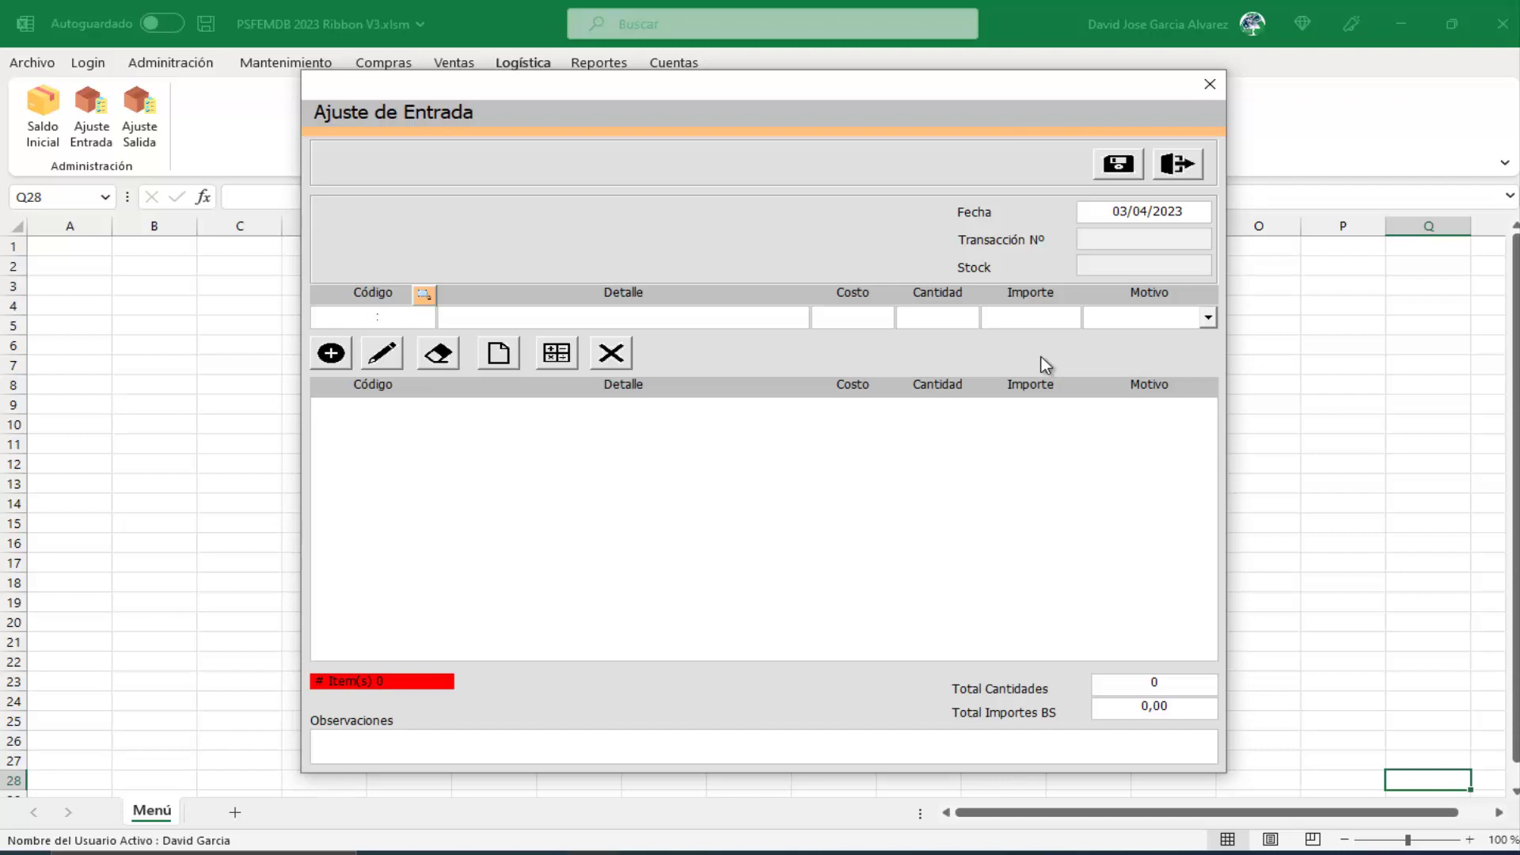
{"action": "type", "text": "igo1"}
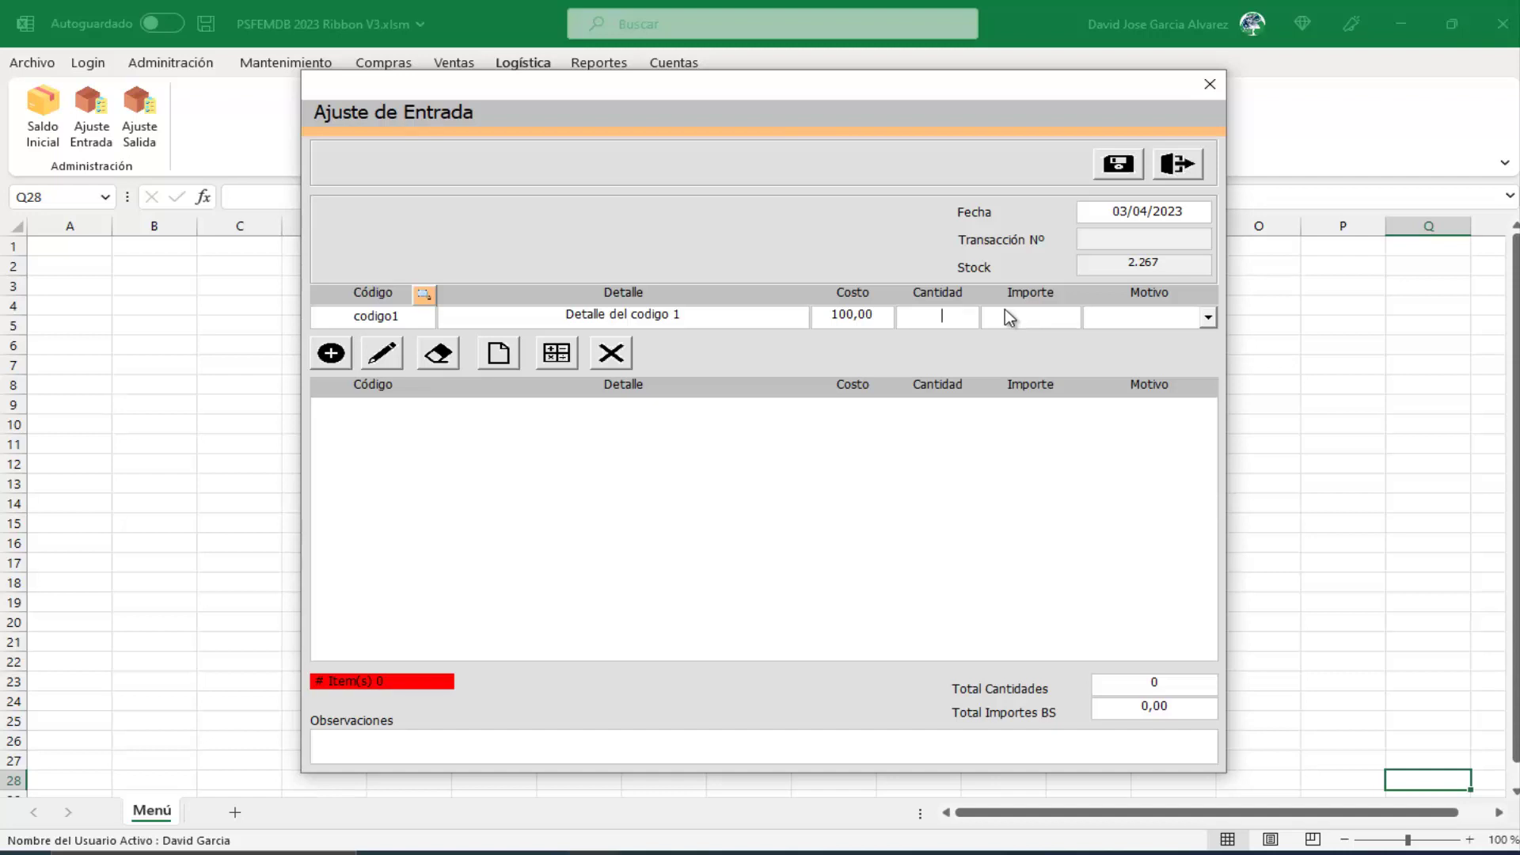
{"action": "type", "text": "1"}
{"action": "key", "text": "Tab"}
{"action": "left_click", "coordinate": [1209, 319]}
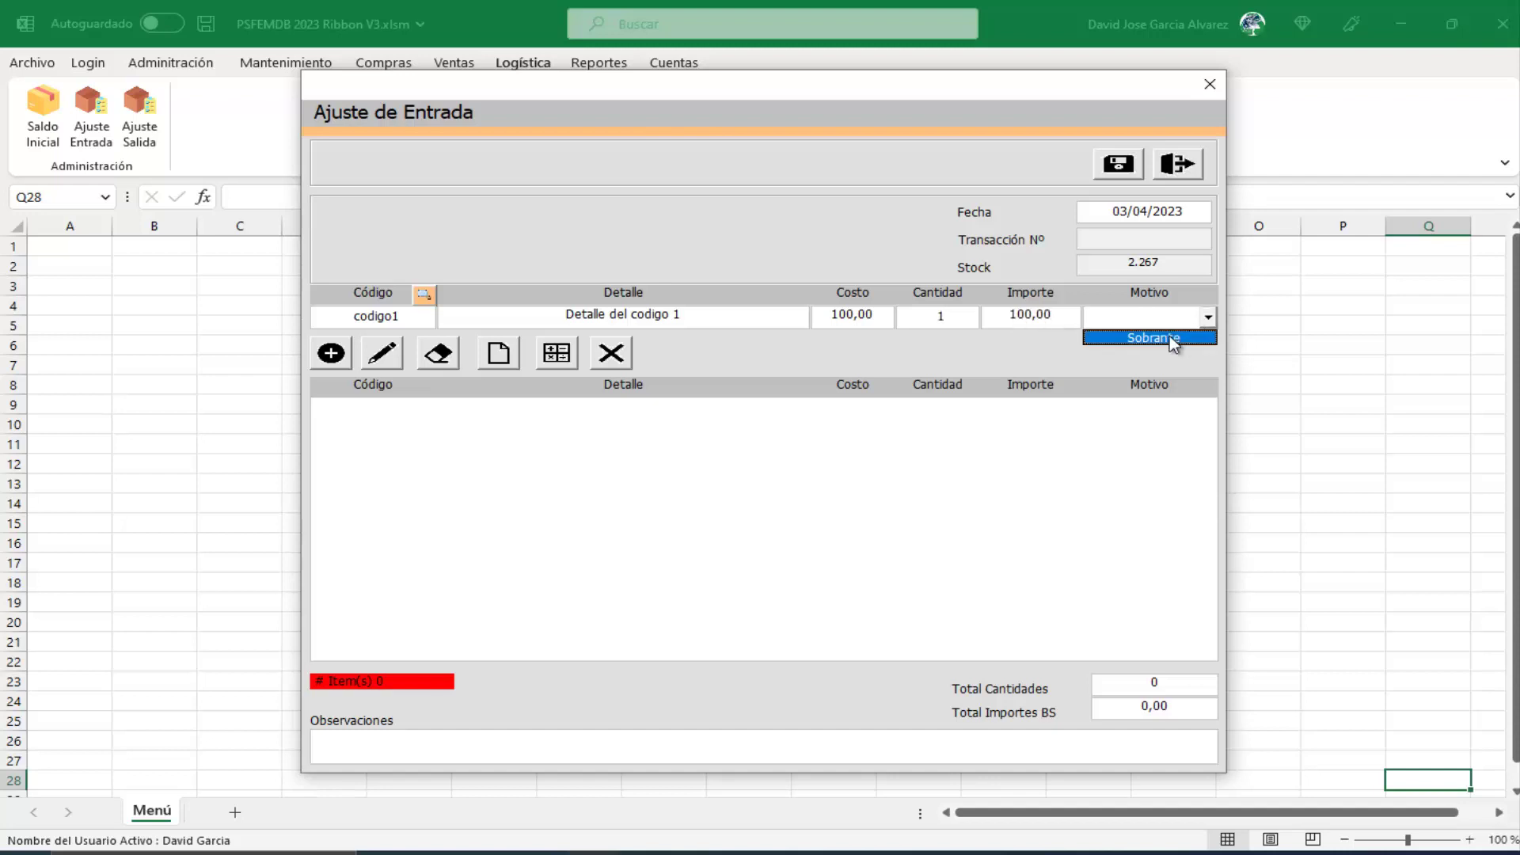
{"action": "left_click", "coordinate": [1172, 338]}
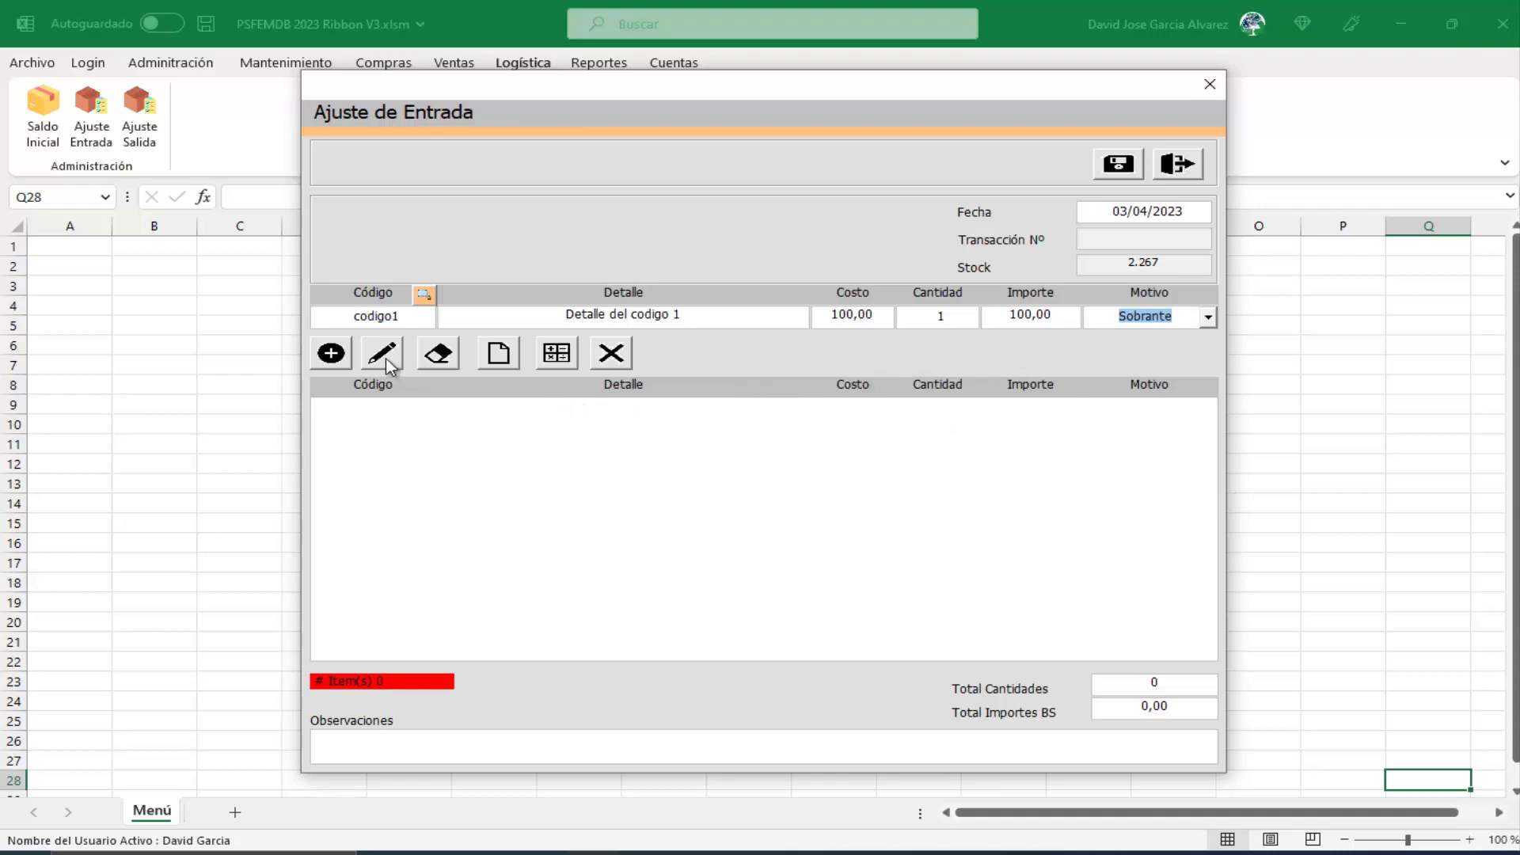
{"action": "left_click", "coordinate": [340, 359]}
{"action": "left_click", "coordinate": [534, 738]}
{"action": "type", "text": "Prueba"}
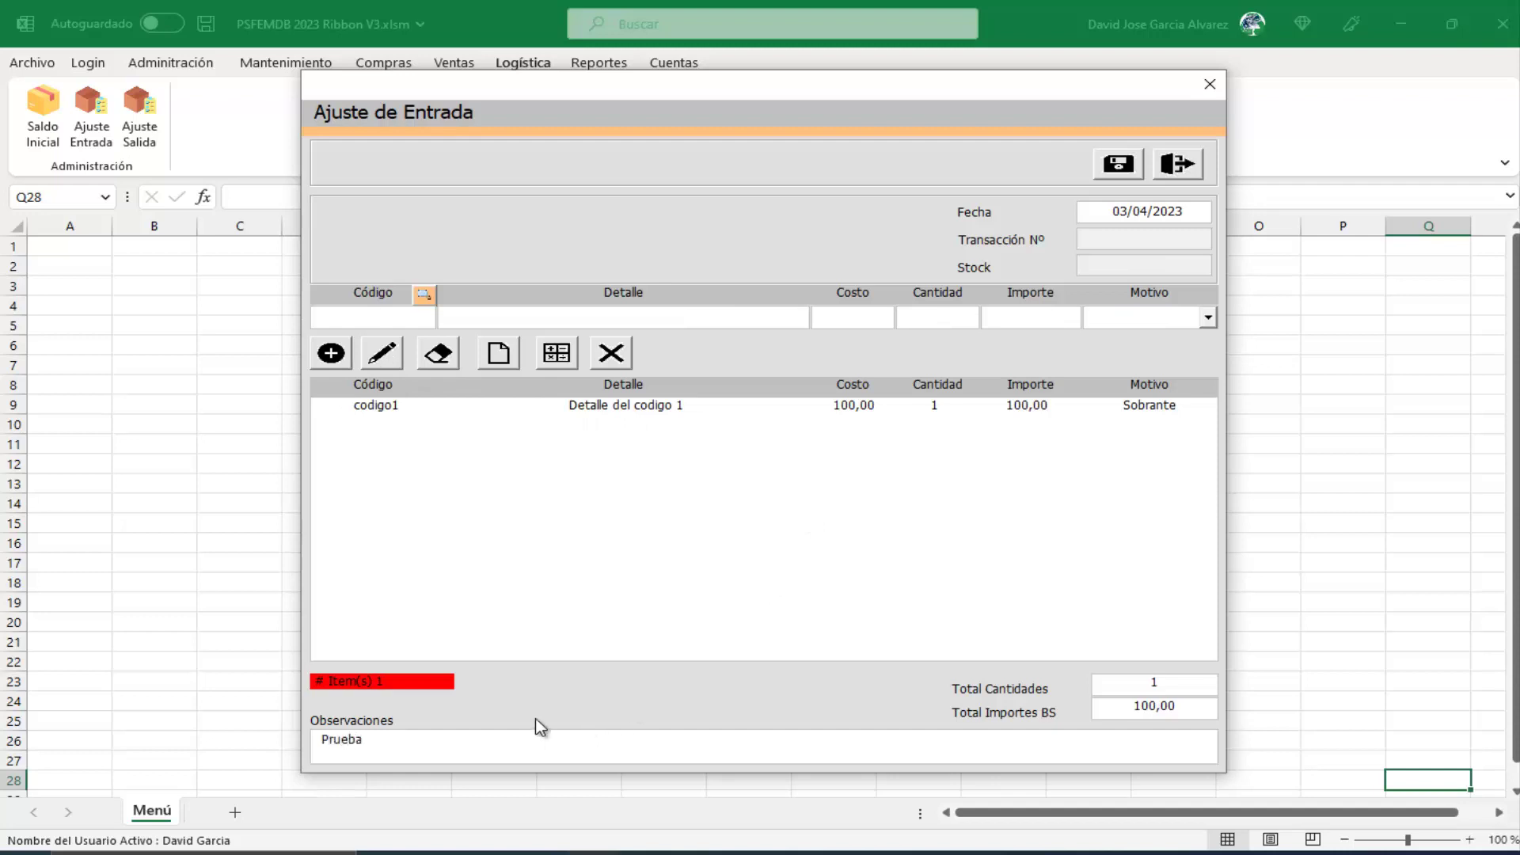
Process the adjustment without printing, confirm codigo1 stock is 2.268, and exit
{"action": "left_click", "coordinate": [1119, 166]}
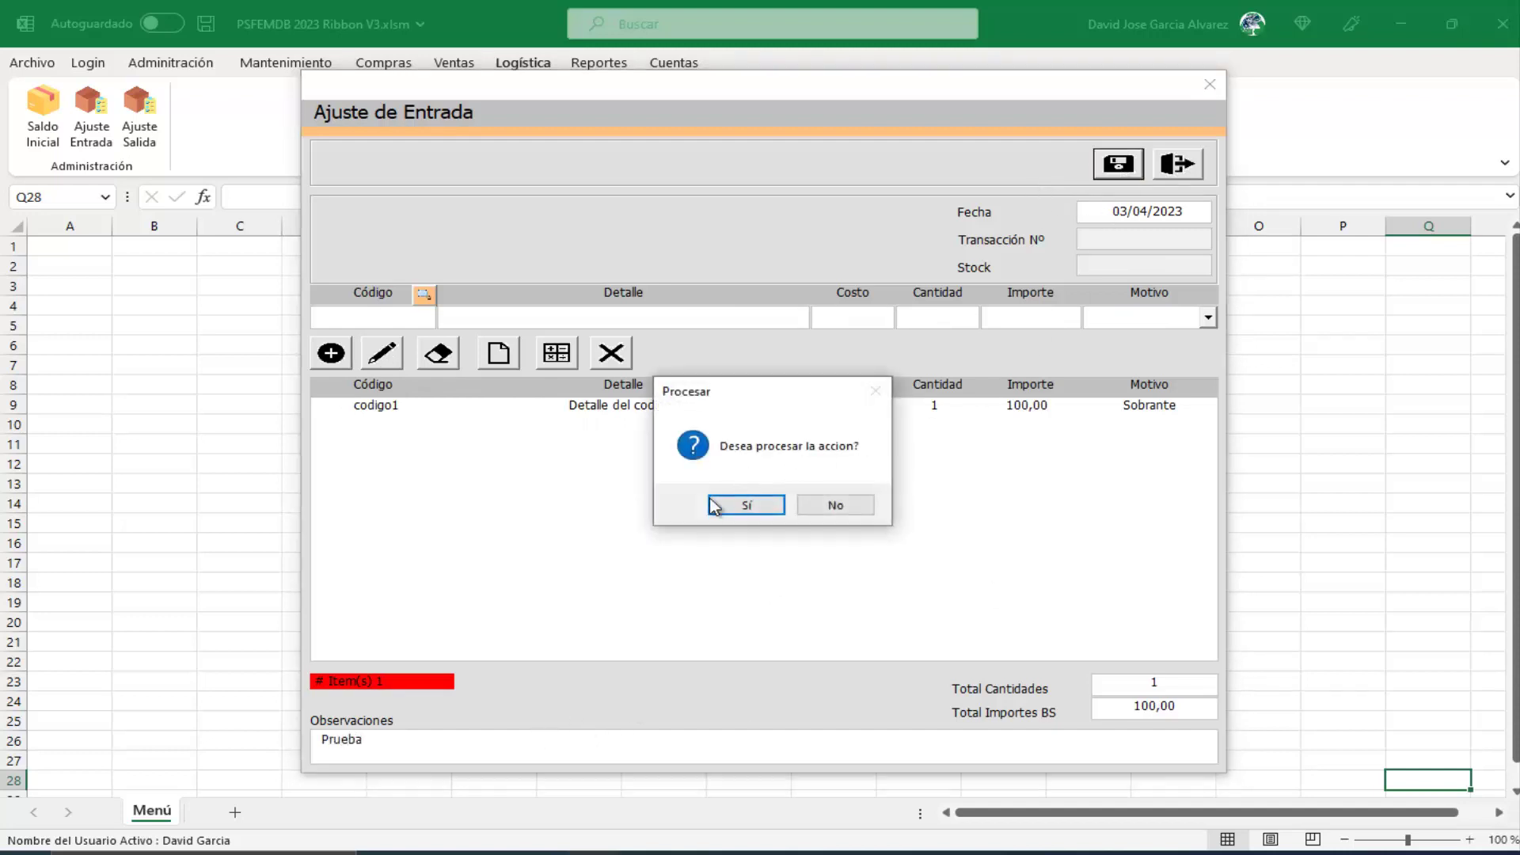
{"action": "left_click", "coordinate": [783, 508]}
{"action": "left_click", "coordinate": [869, 517]}
{"action": "left_click", "coordinate": [869, 510]}
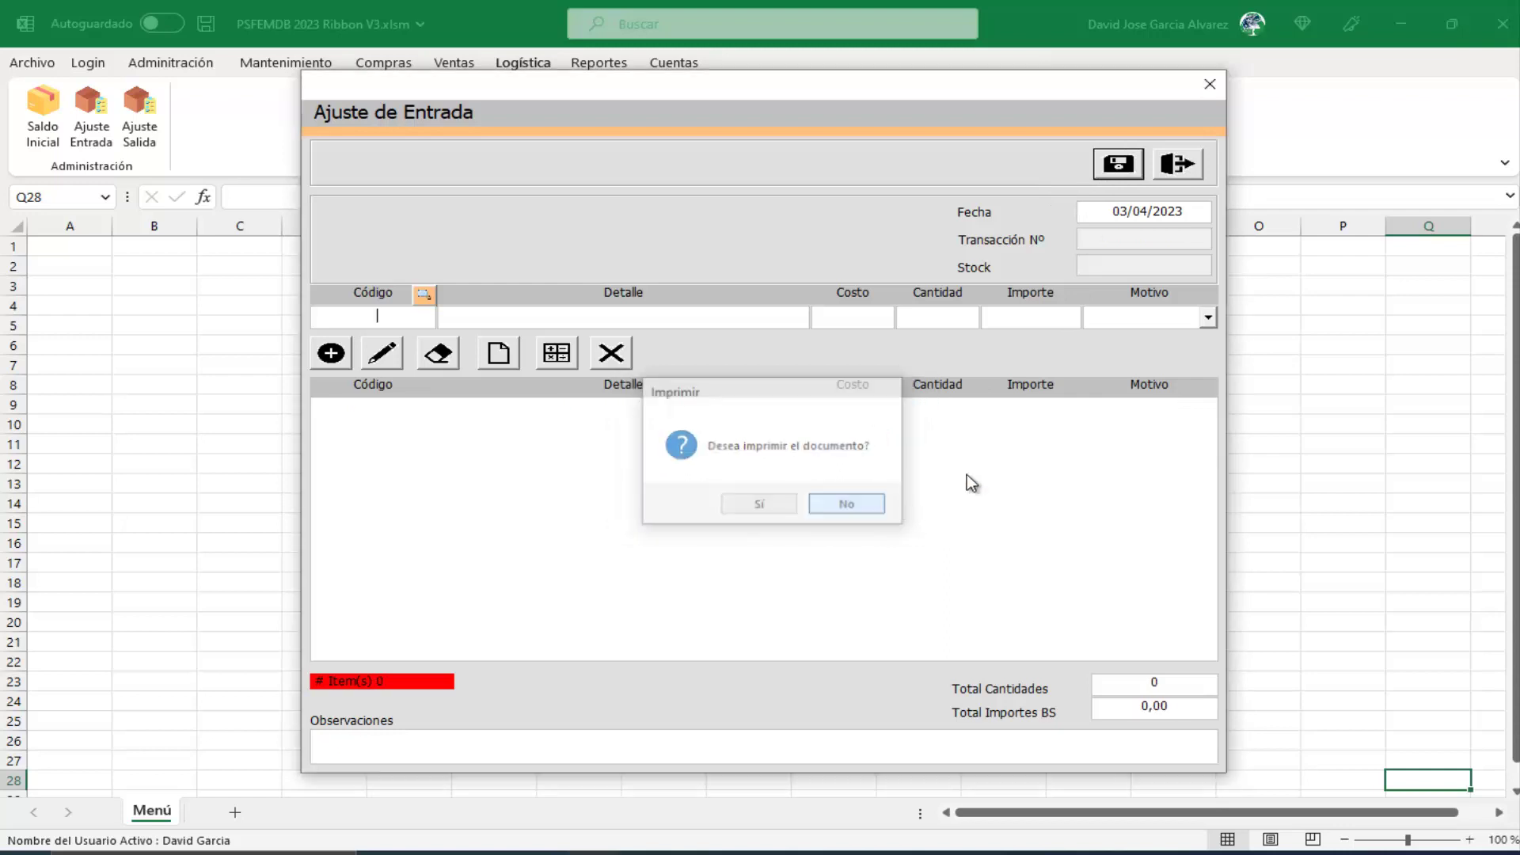
{"action": "type", "text": "cod"}
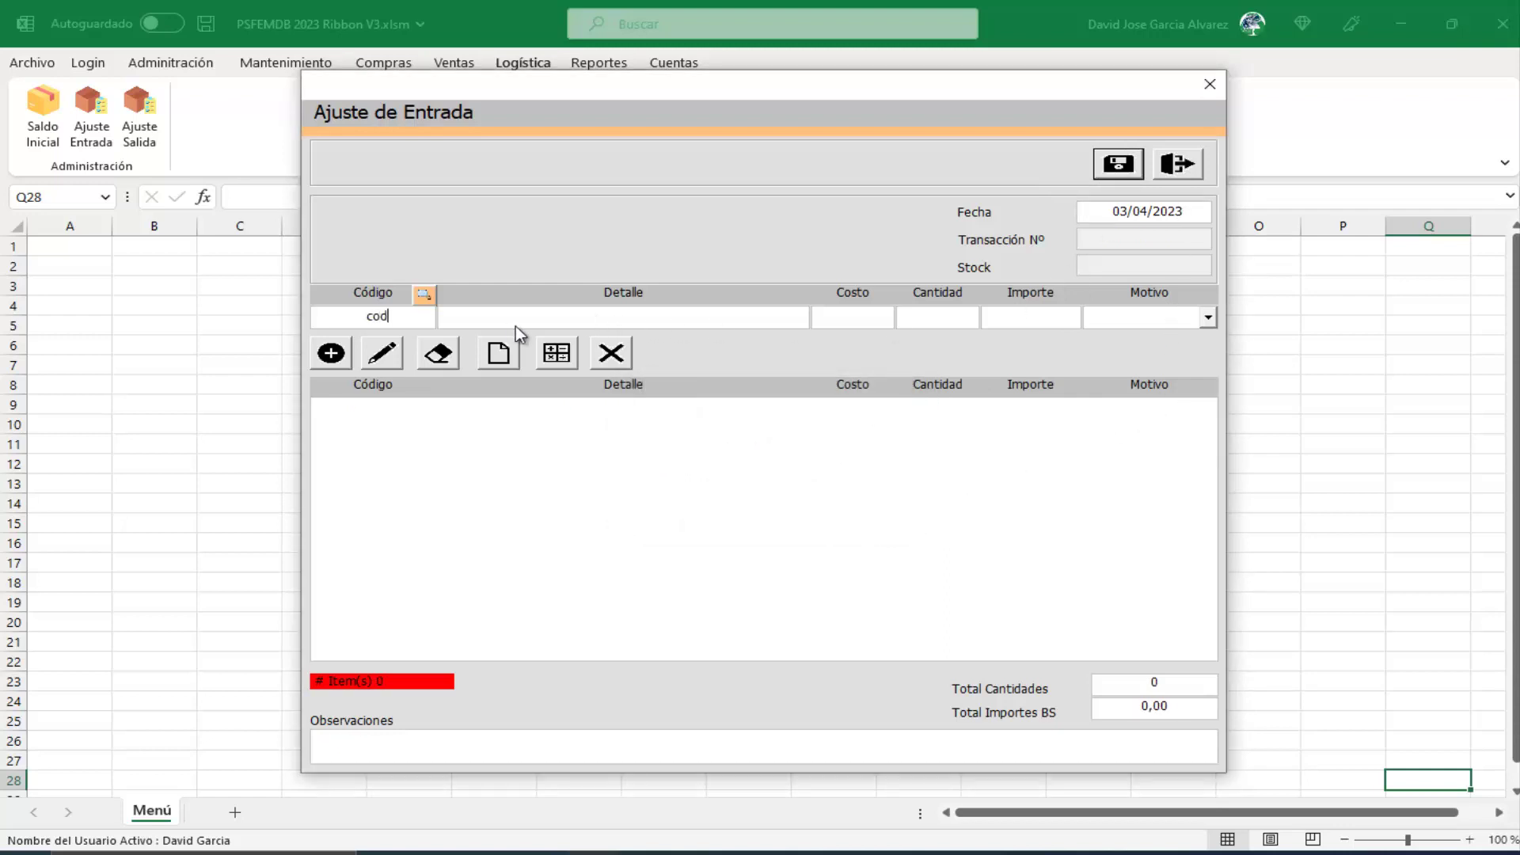
{"action": "type", "text": "igfo"}
{"action": "key", "text": "BackSpace"}
{"action": "key", "text": "BackSpace"}
{"action": "key", "text": "BackSpace"}
{"action": "type", "text": "go1"}
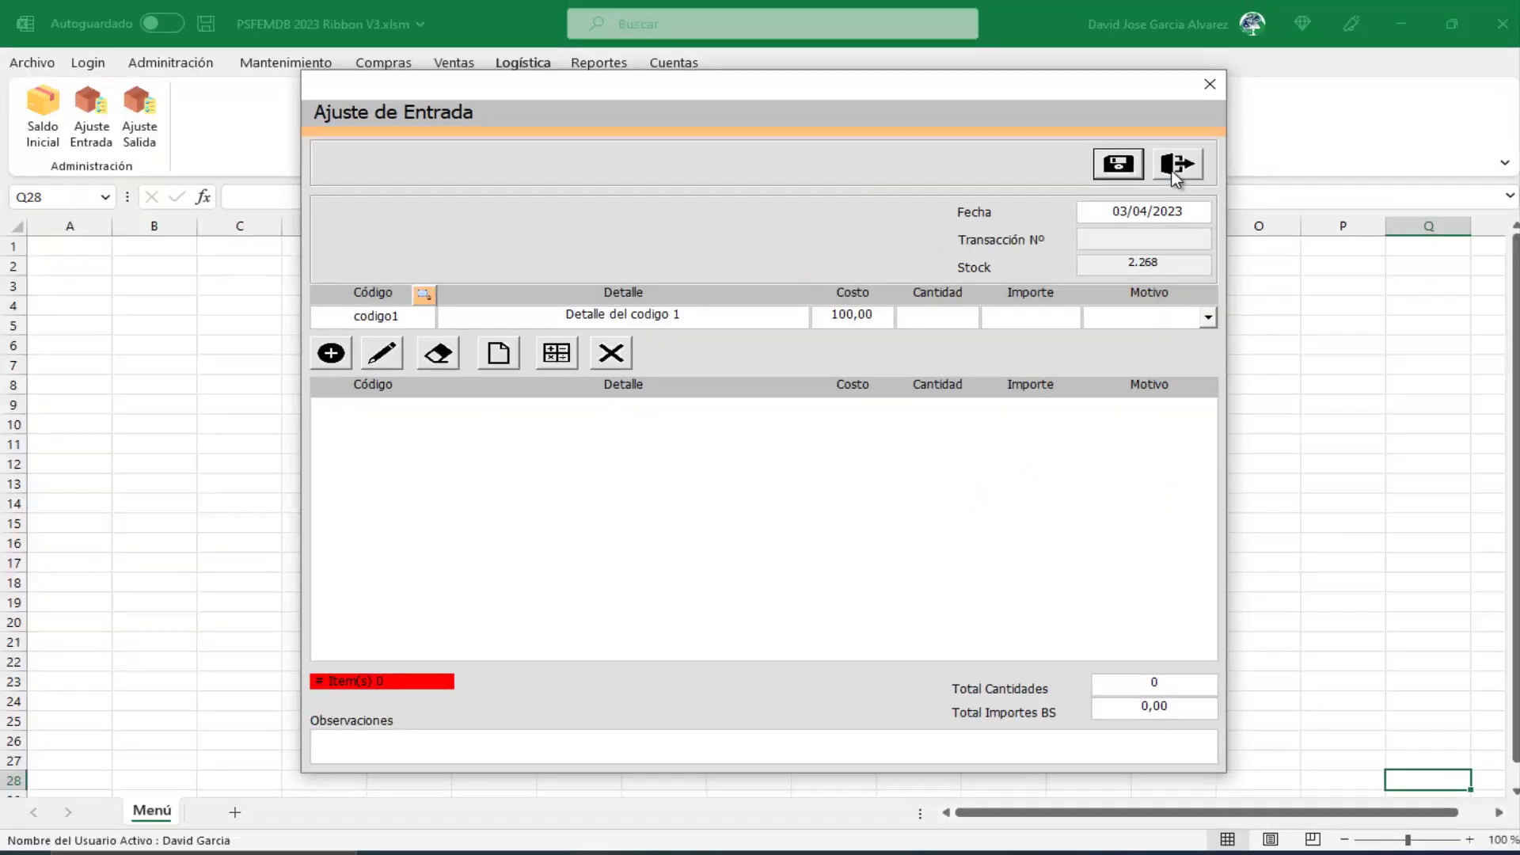
{"action": "left_click", "coordinate": [1177, 160]}
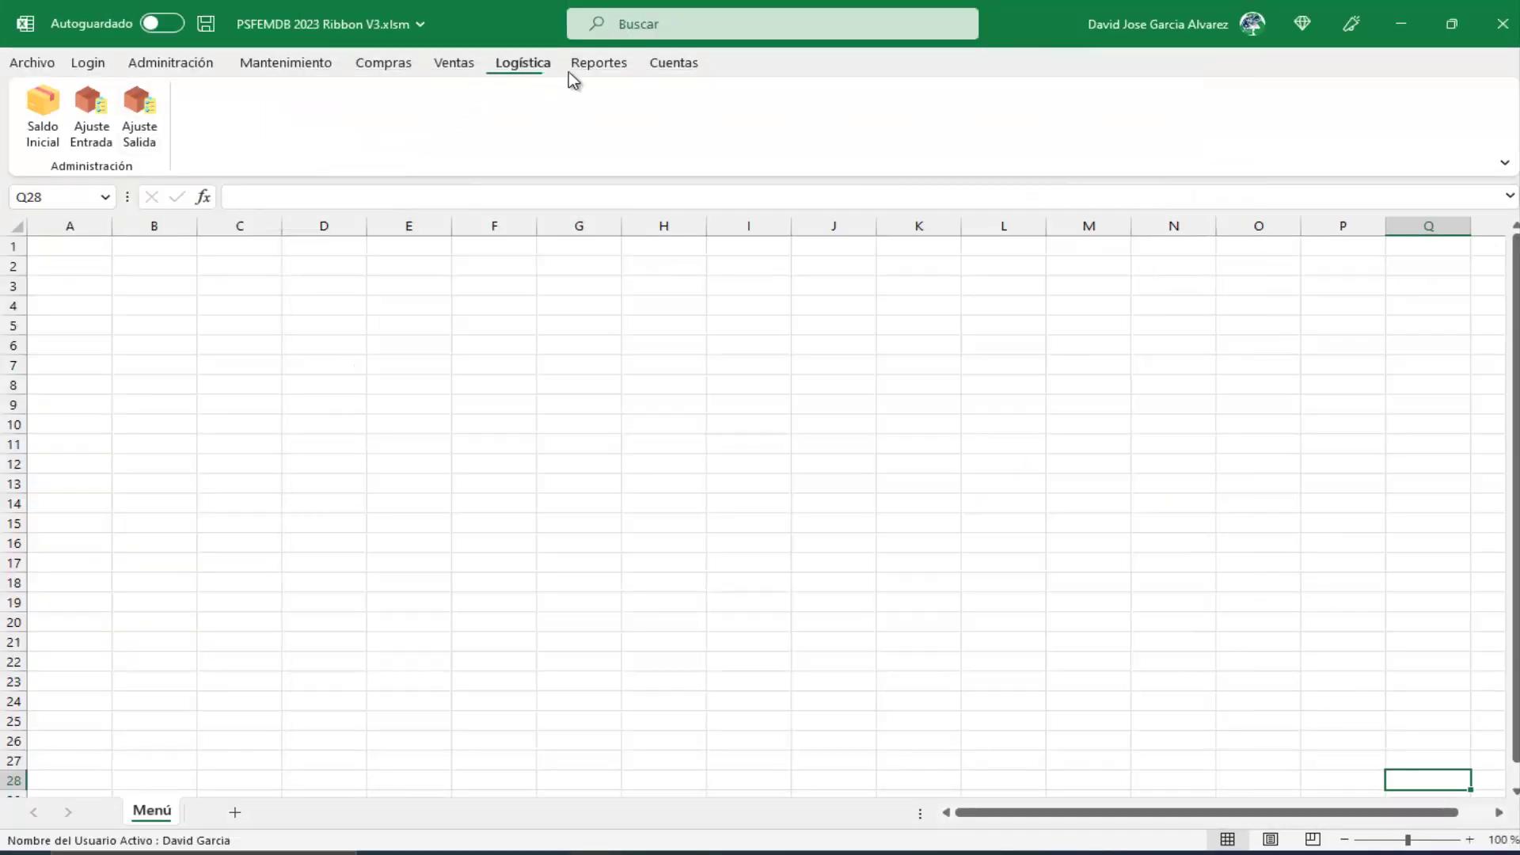
Generate the current stock report, showing stock 38.718 and cost 3.223.689,00
{"action": "left_click", "coordinate": [590, 66]}
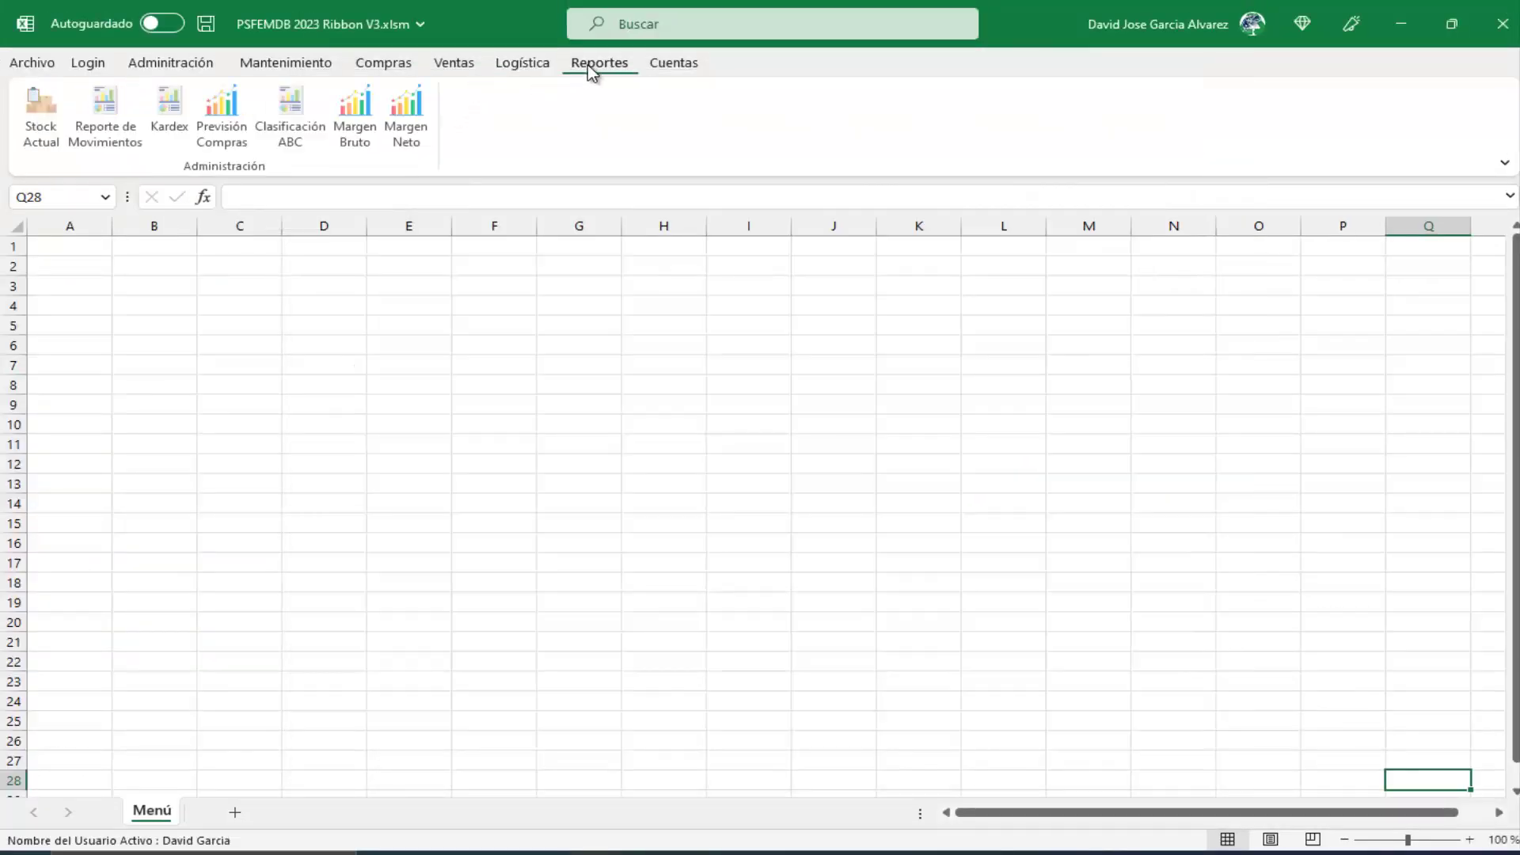
{"action": "left_click", "coordinate": [51, 126]}
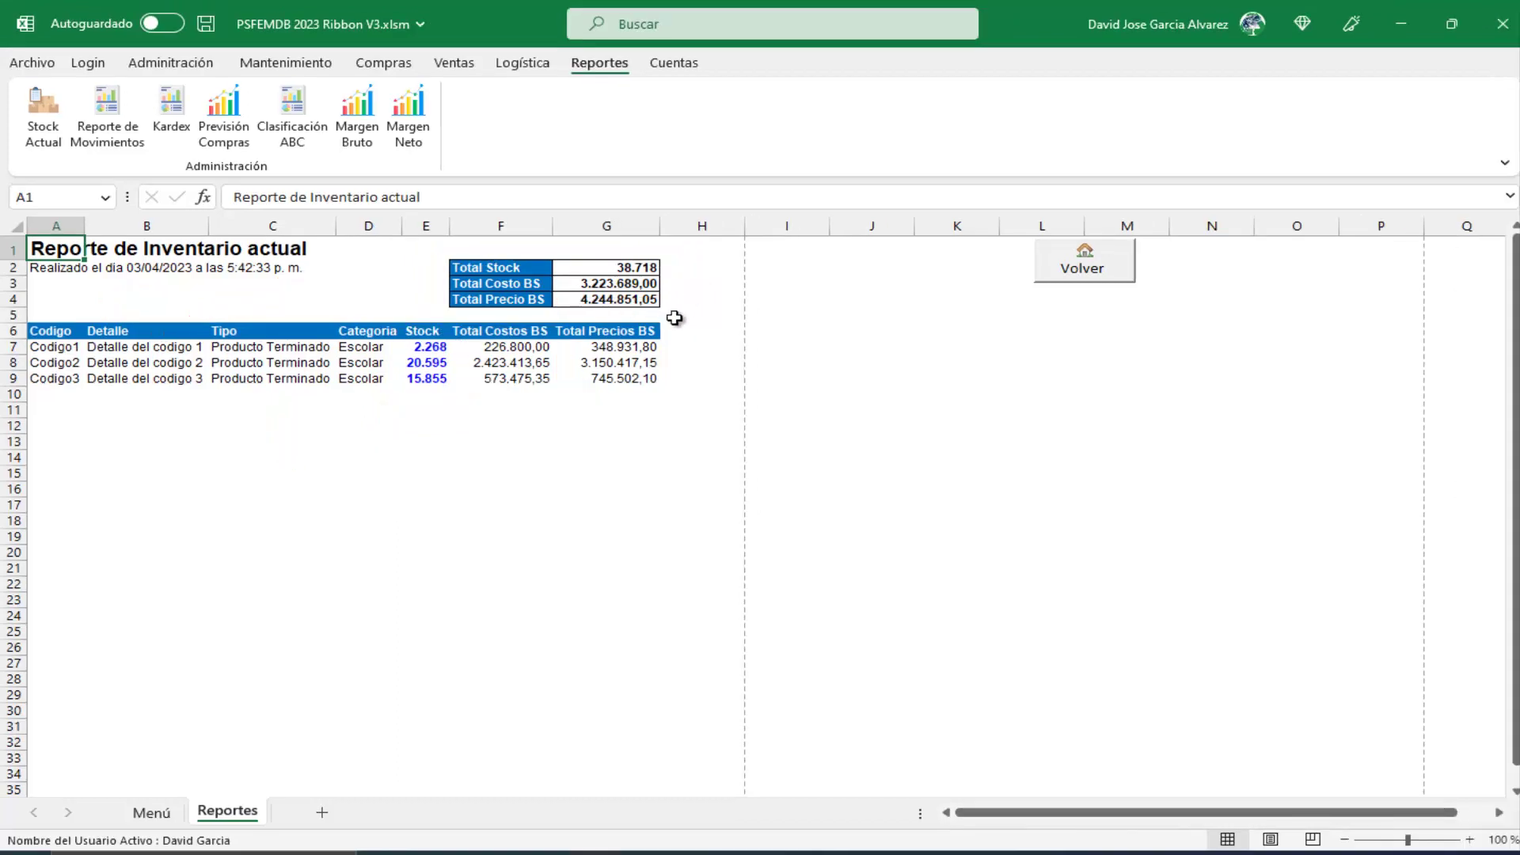
{"action": "left_click", "coordinate": [558, 300]}
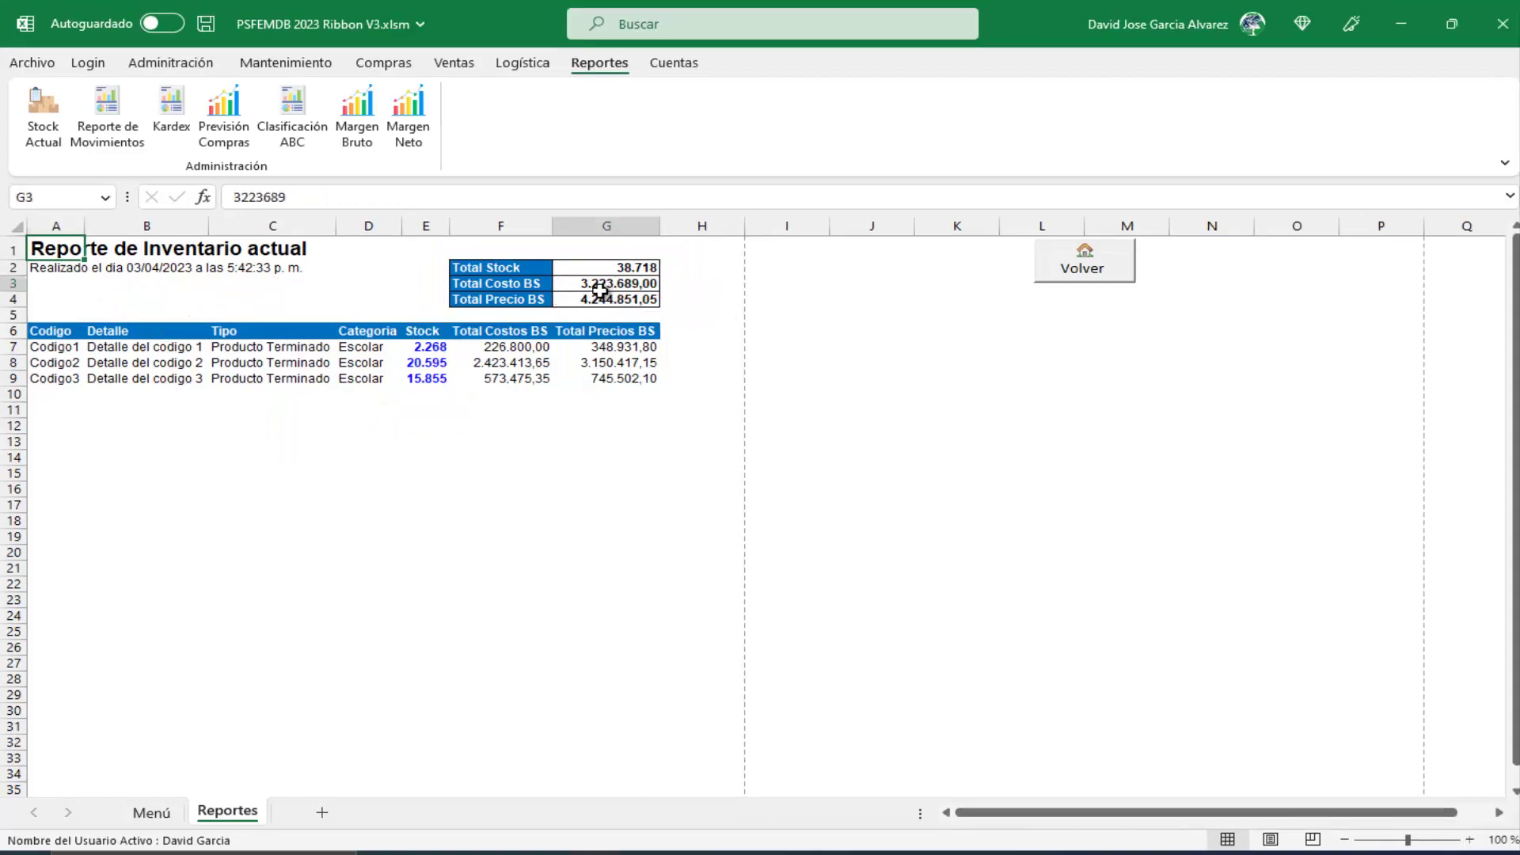
Close the Reporte de Movimientos dialog and return from Reportes to the Menú sheet
{"action": "left_click", "coordinate": [119, 115]}
{"action": "left_click", "coordinate": [965, 318]}
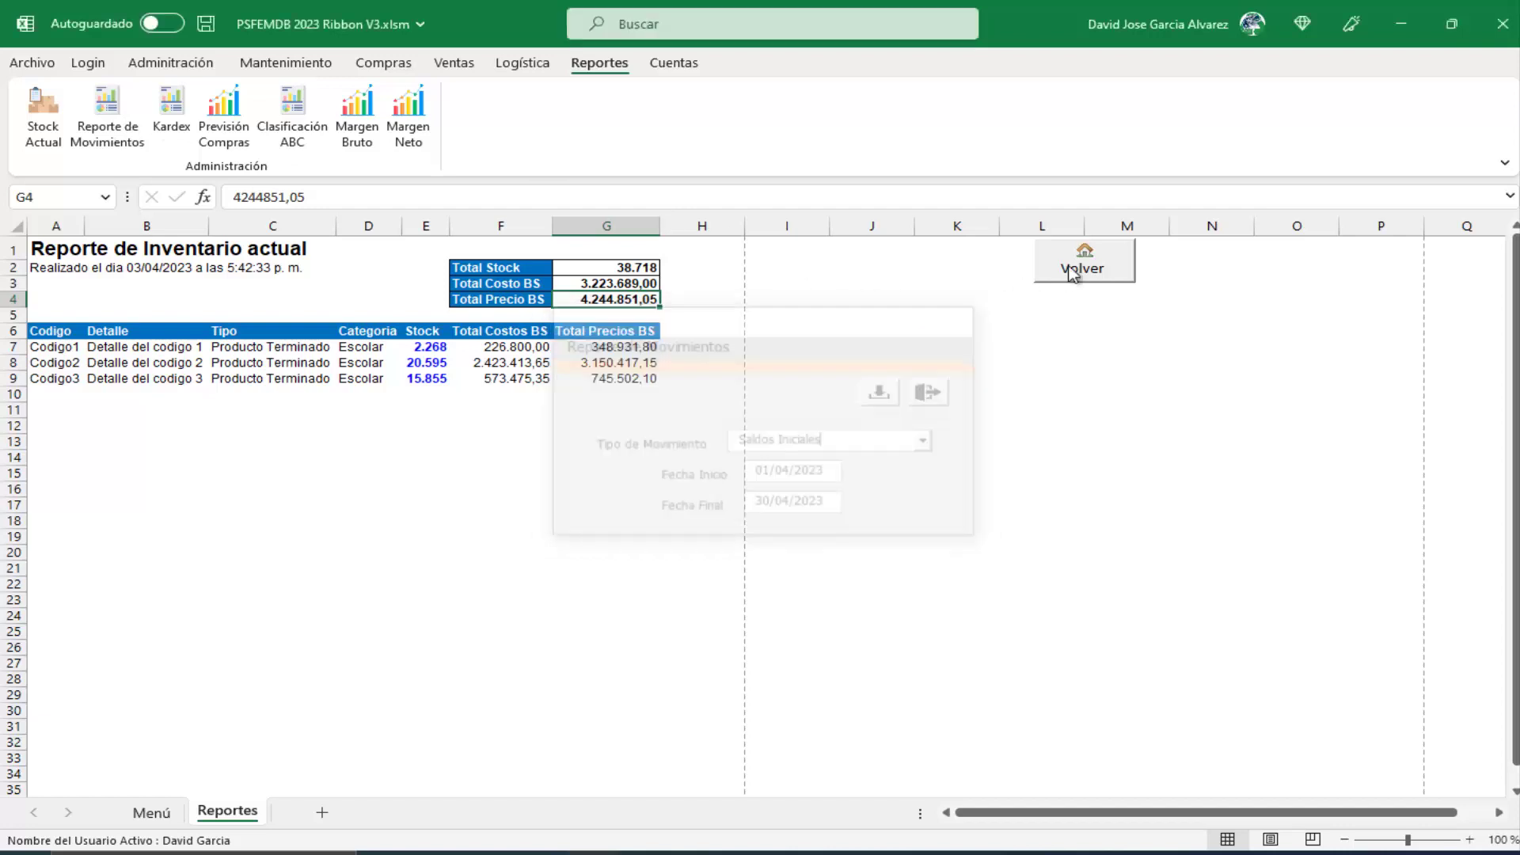
{"action": "left_click", "coordinate": [1083, 262]}
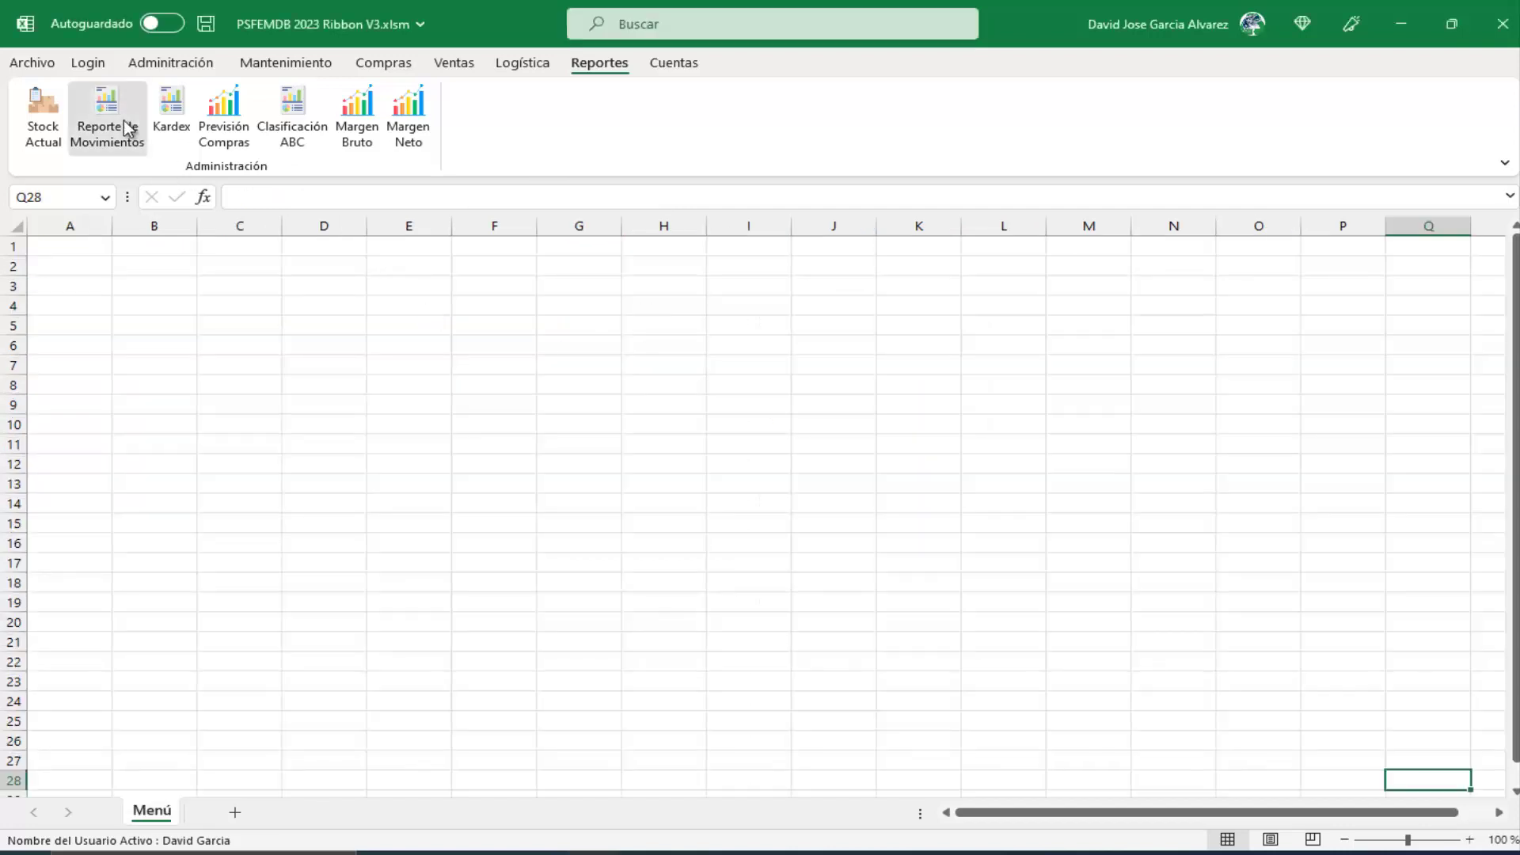
{"action": "left_click", "coordinate": [111, 119]}
{"action": "left_click", "coordinate": [929, 441]}
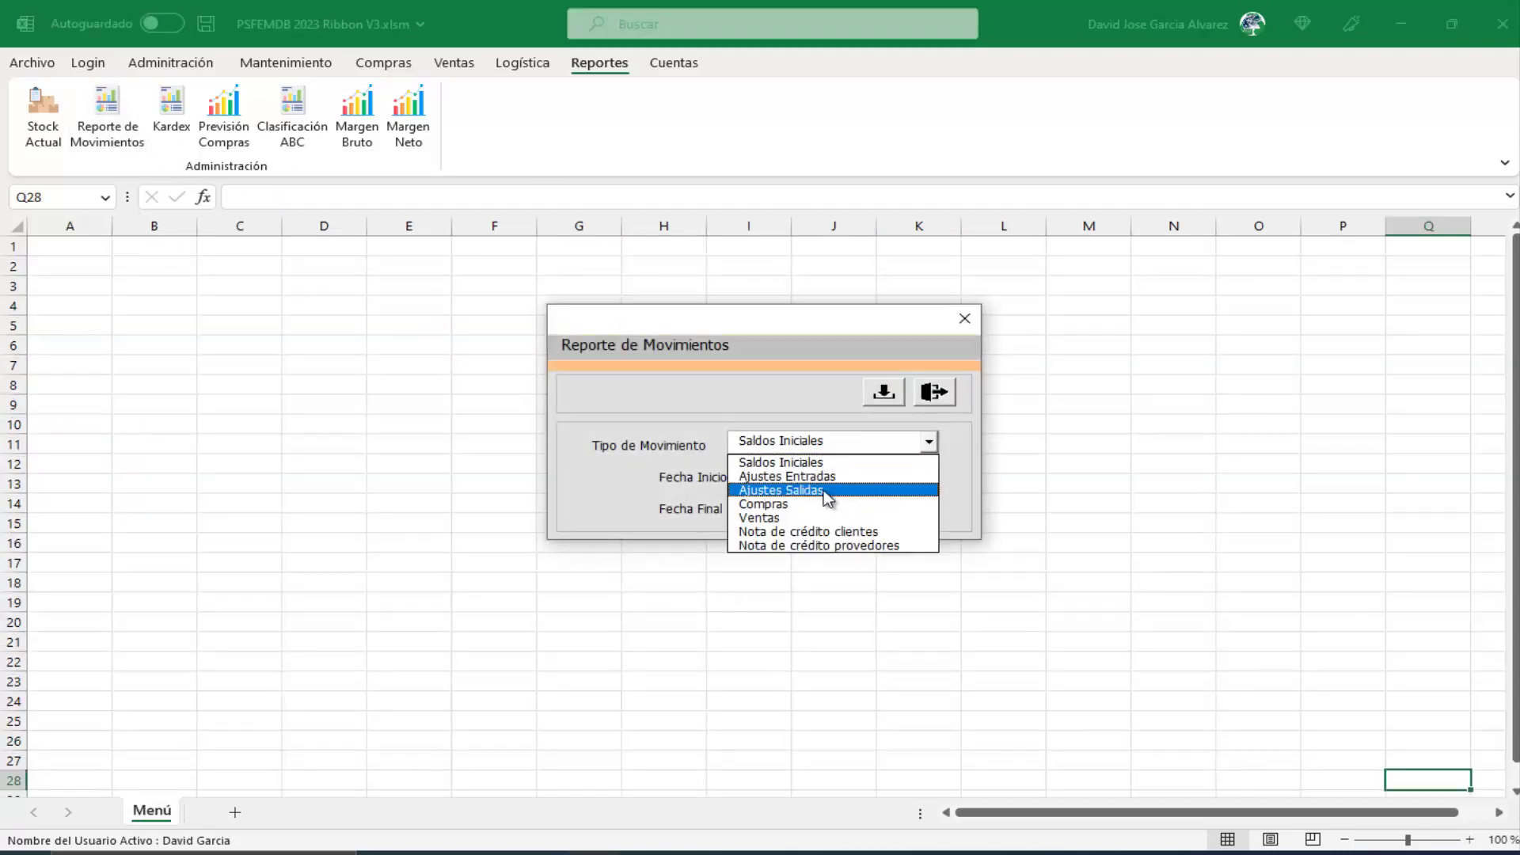
{"action": "left_click", "coordinate": [823, 503]}
{"action": "left_click_drag", "start_coordinate": [830, 476], "coordinate": [628, 470]}
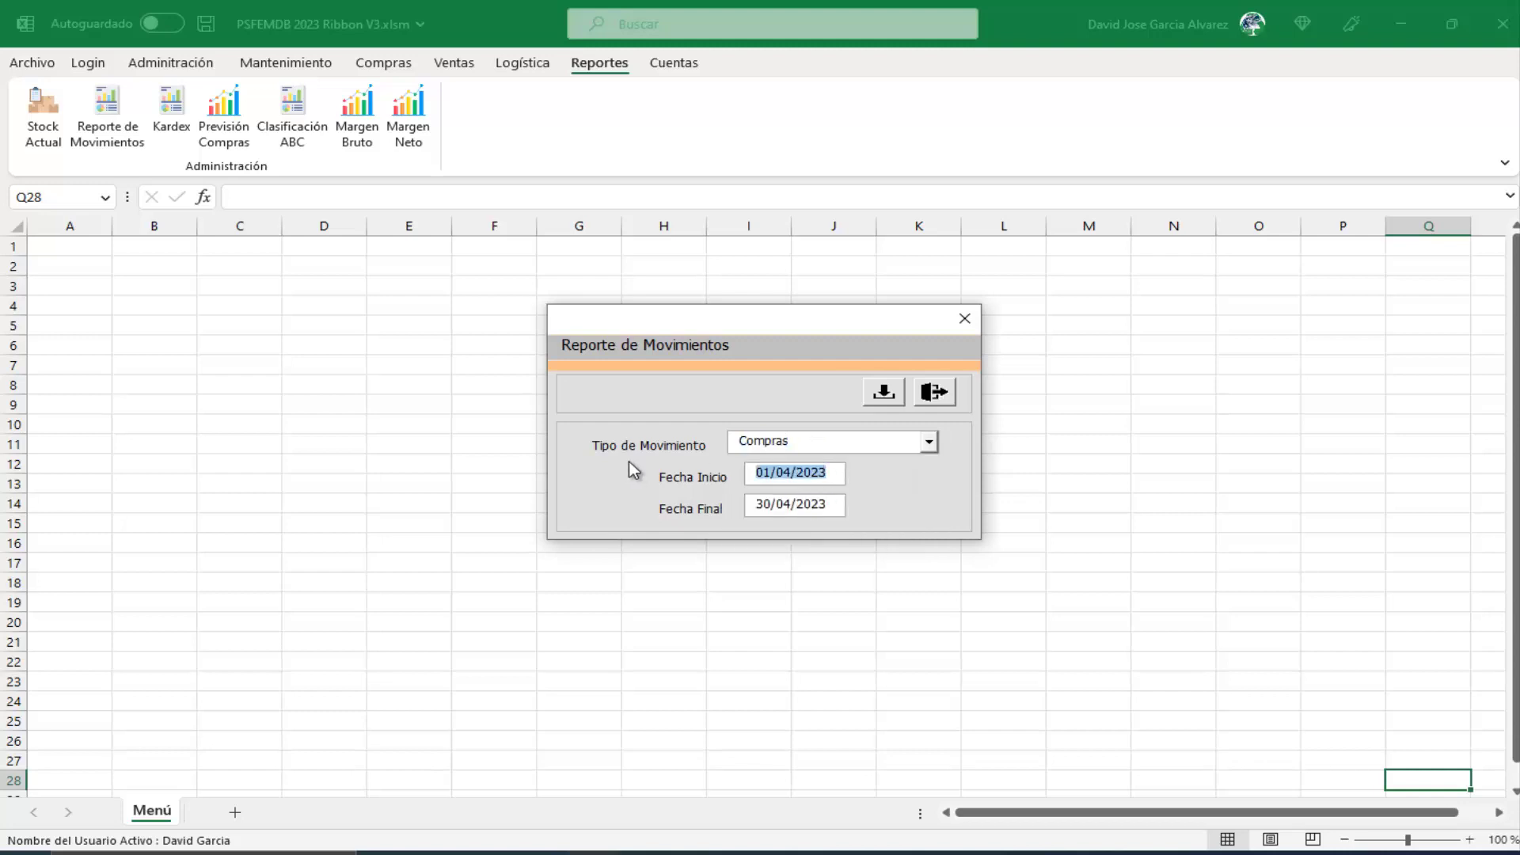
{"action": "key", "text": "BackSpace"}
{"action": "left_click", "coordinate": [829, 474]}
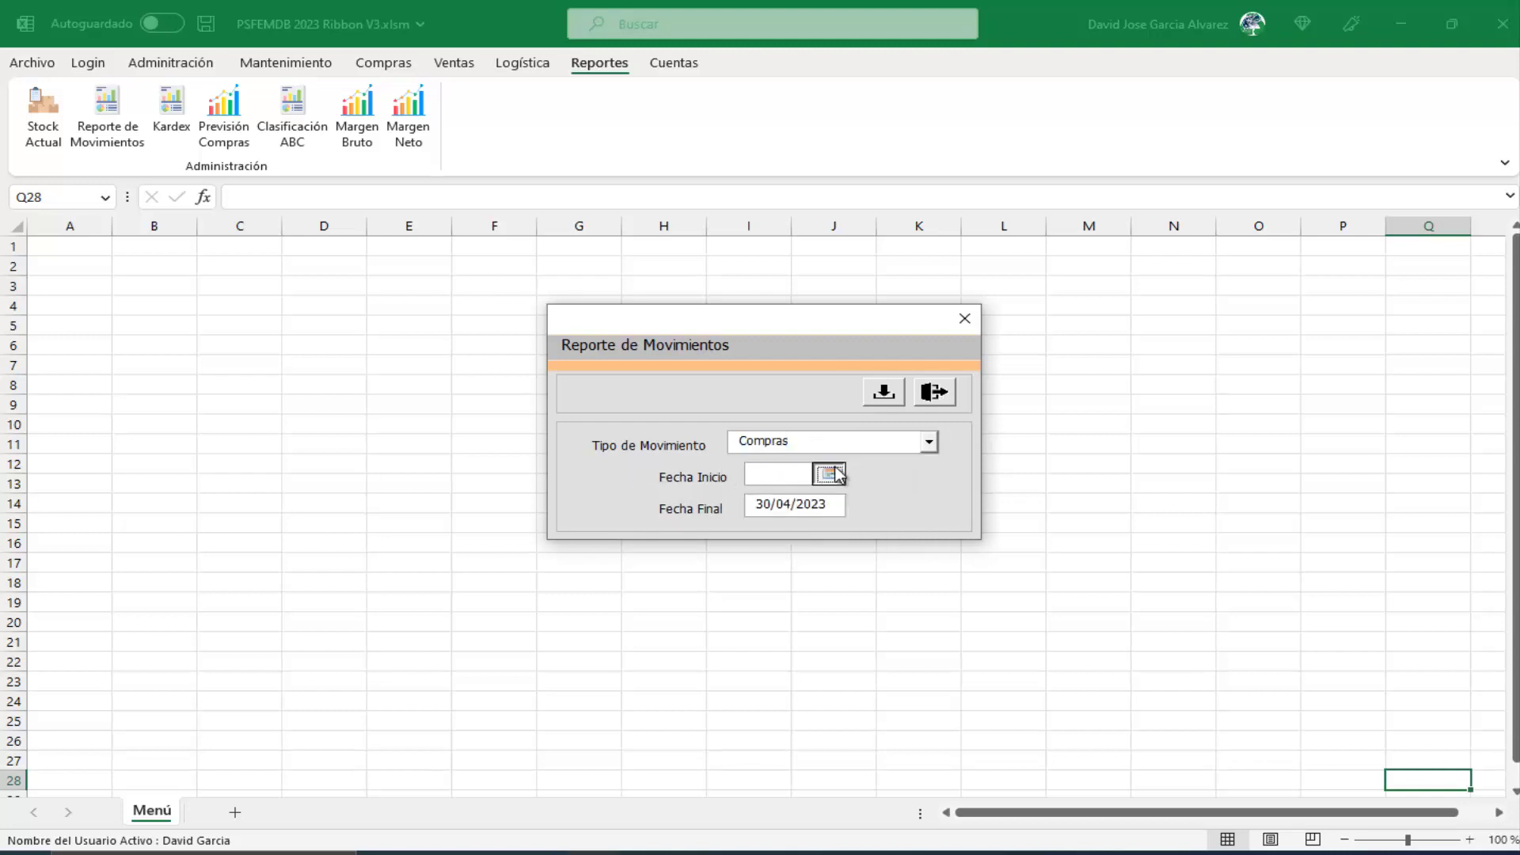
{"action": "left_click", "coordinate": [854, 385]}
{"action": "left_click", "coordinate": [854, 385]}
{"action": "left_click", "coordinate": [854, 386]}
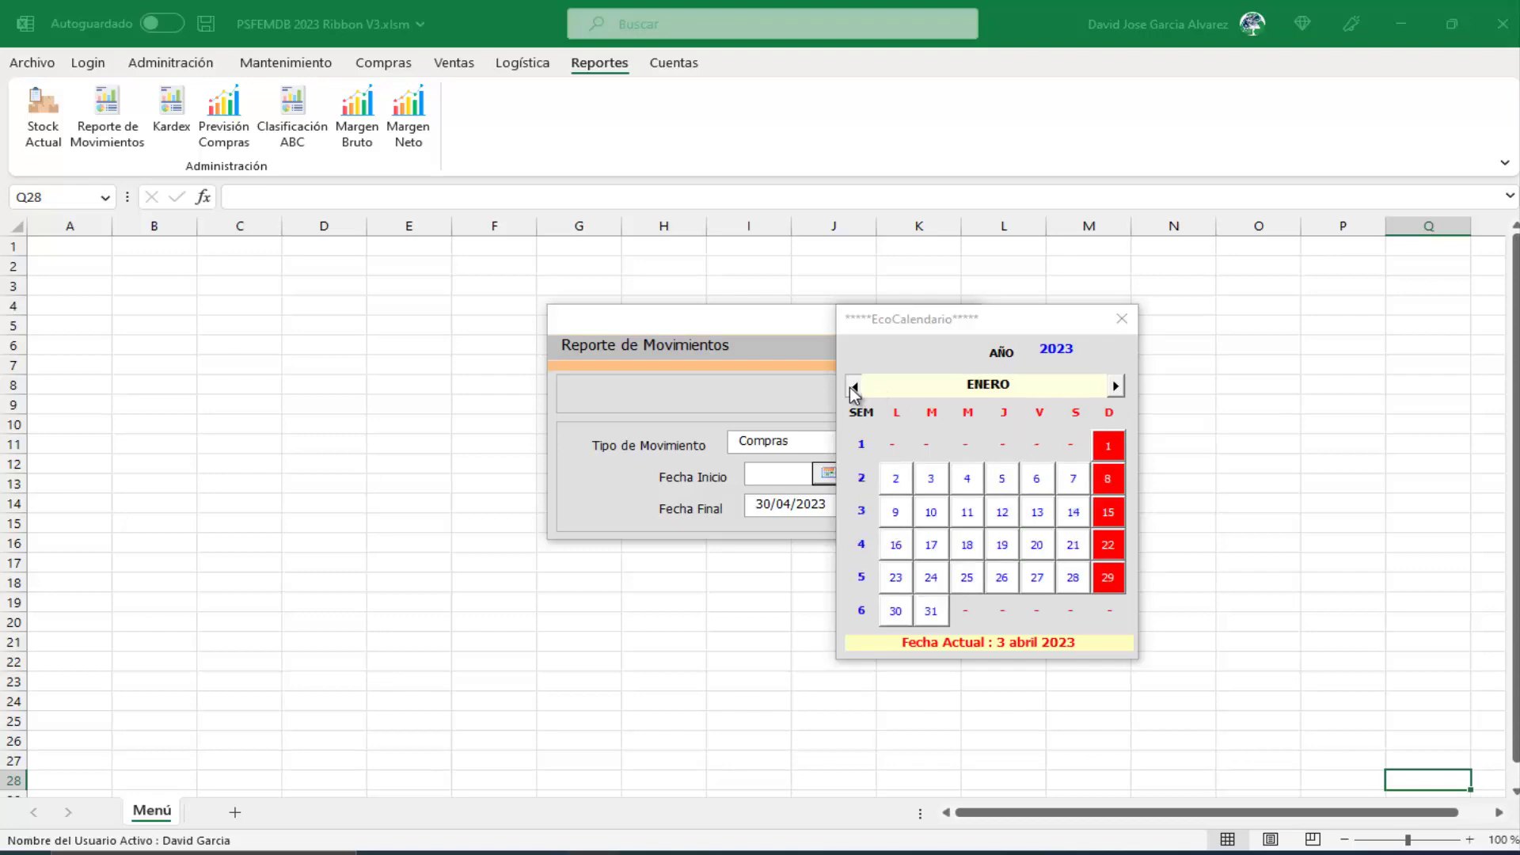
{"action": "left_click", "coordinate": [1108, 446]}
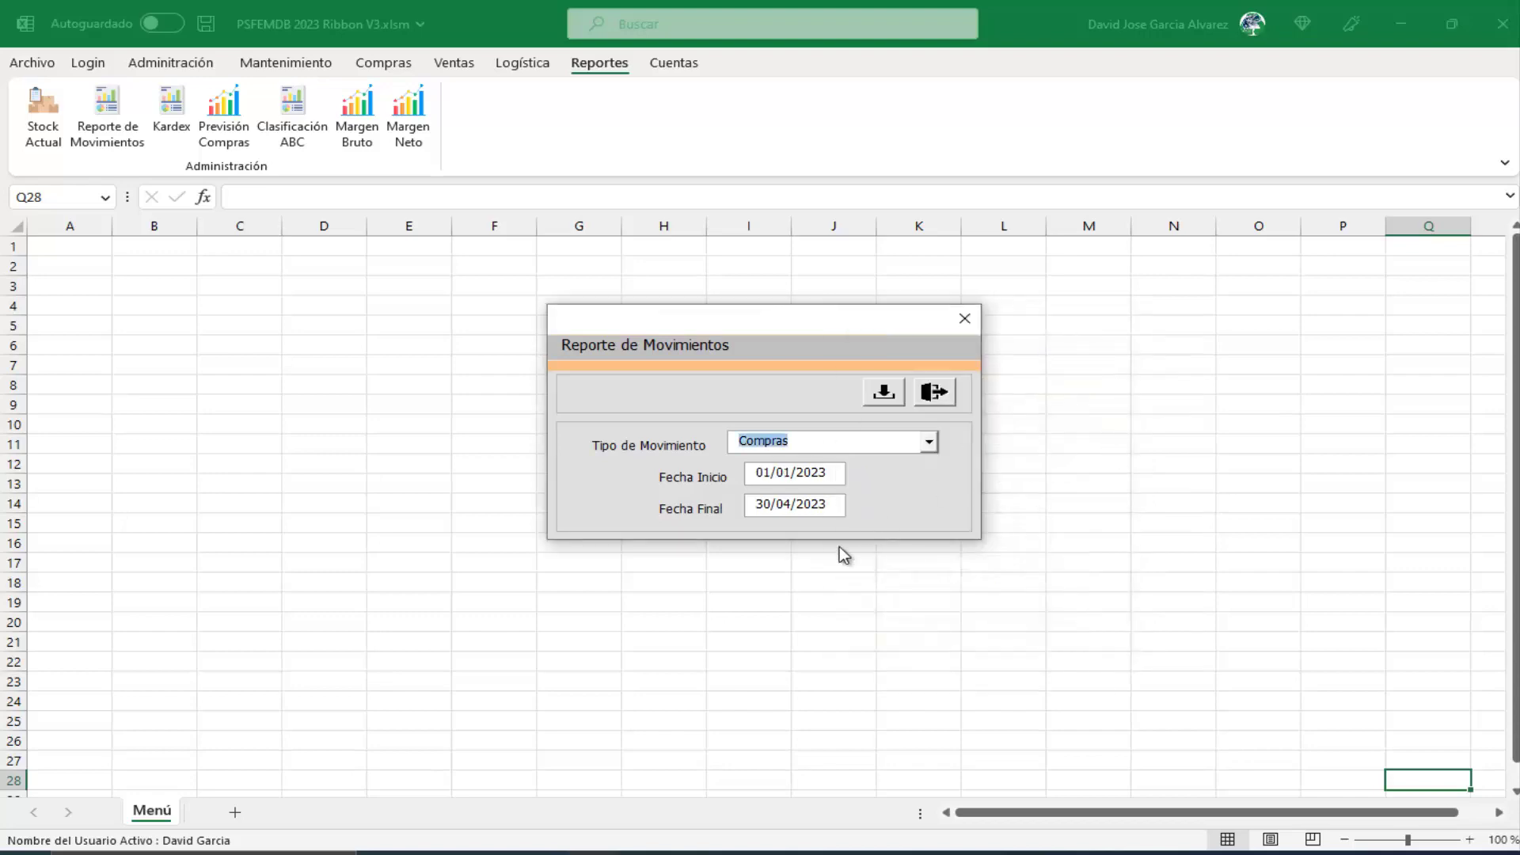
{"action": "left_click", "coordinate": [892, 400]}
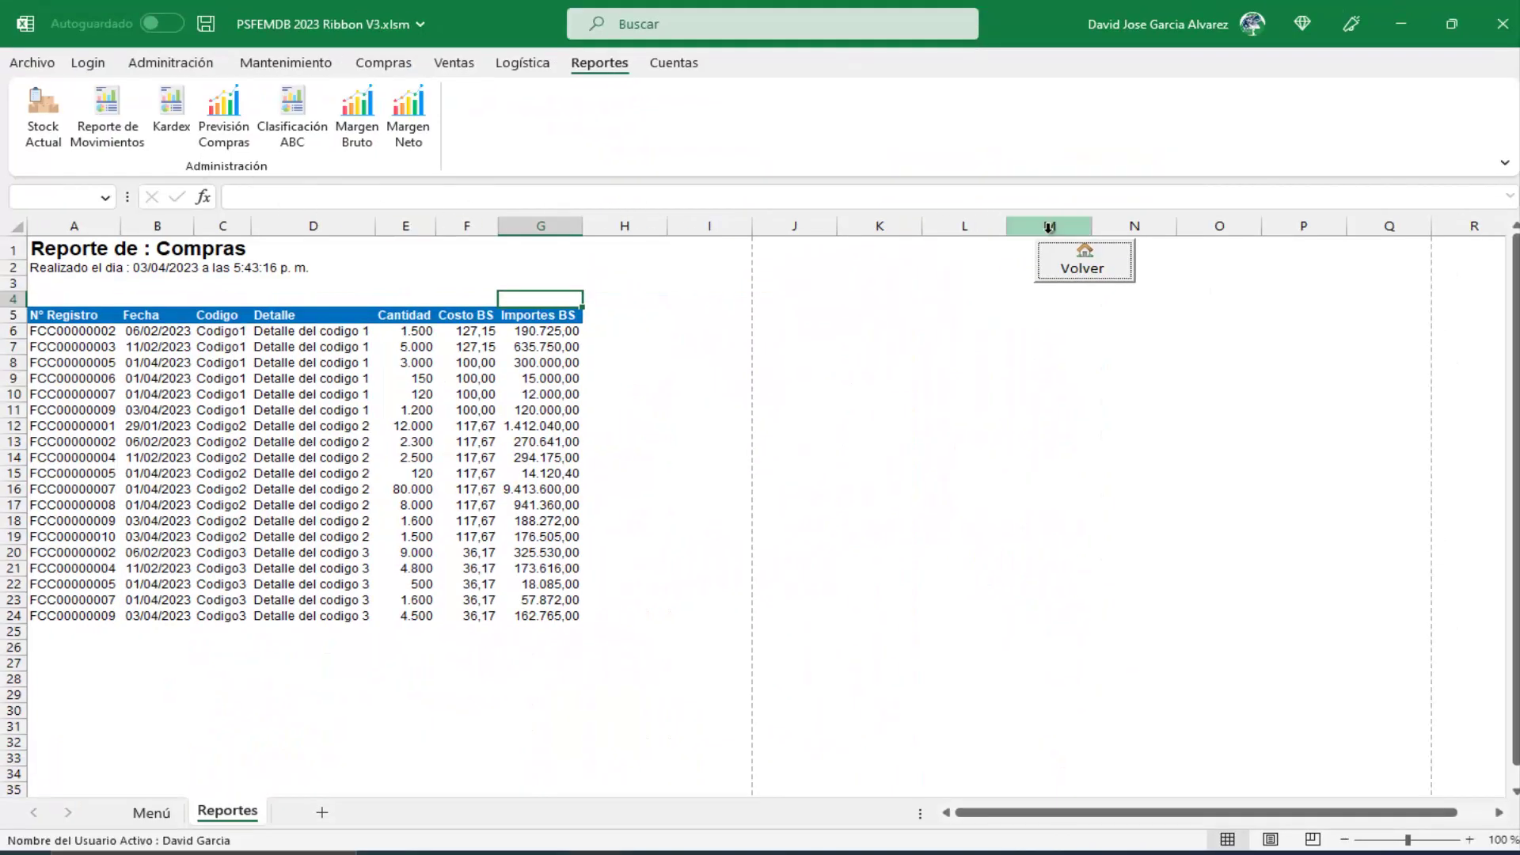
{"action": "left_click", "coordinate": [1084, 261]}
Run the Kardex Valorizado for Codigo1, Abril 2023, then close its print preview
{"action": "left_click", "coordinate": [171, 123]}
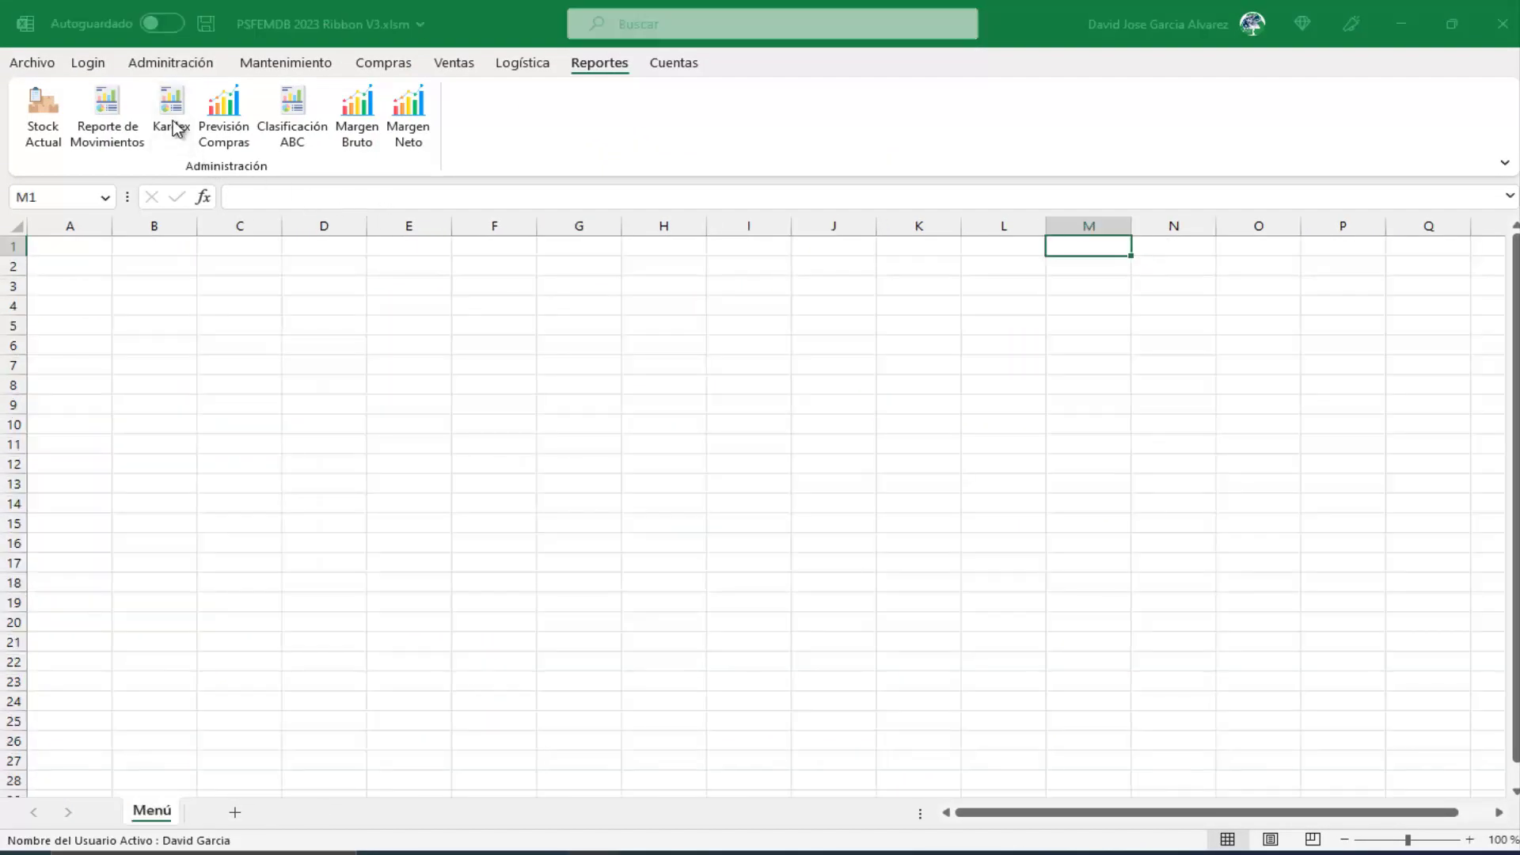
{"action": "left_click", "coordinate": [1112, 354]}
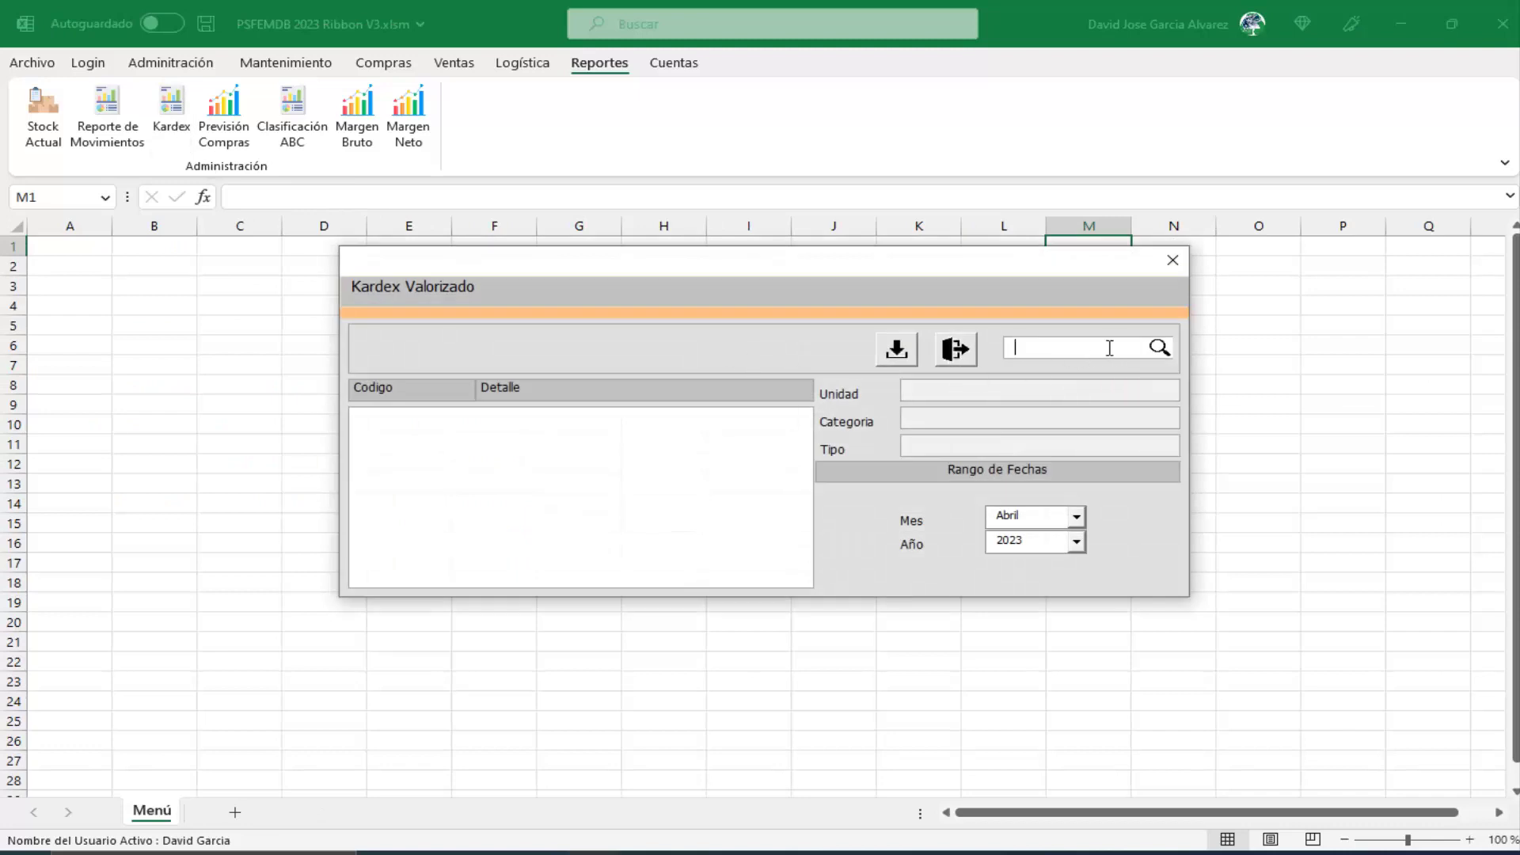
{"action": "left_click", "coordinate": [638, 415]}
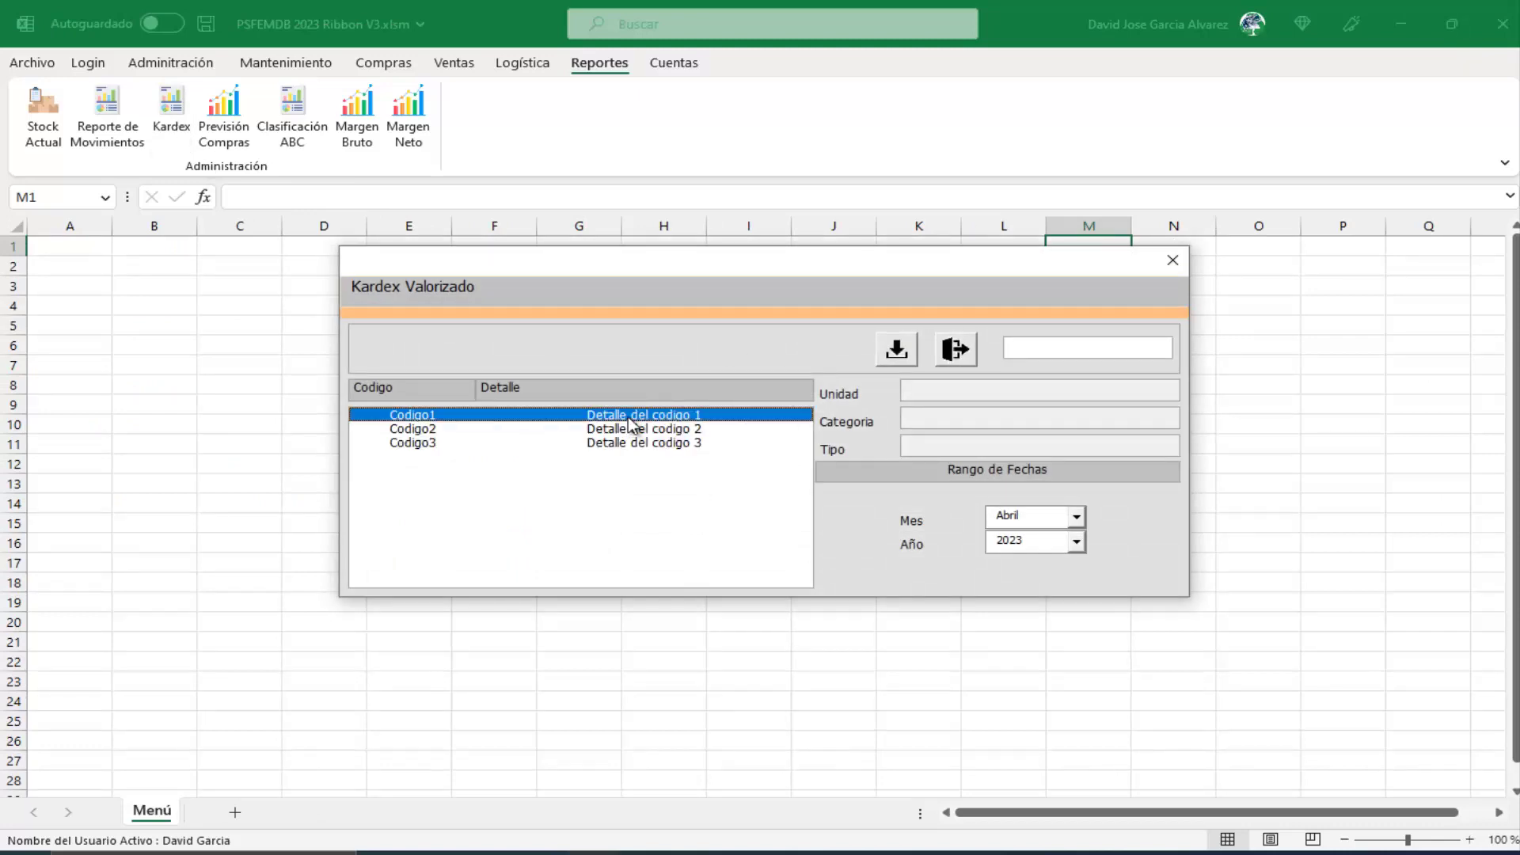
{"action": "left_click", "coordinate": [1077, 518]}
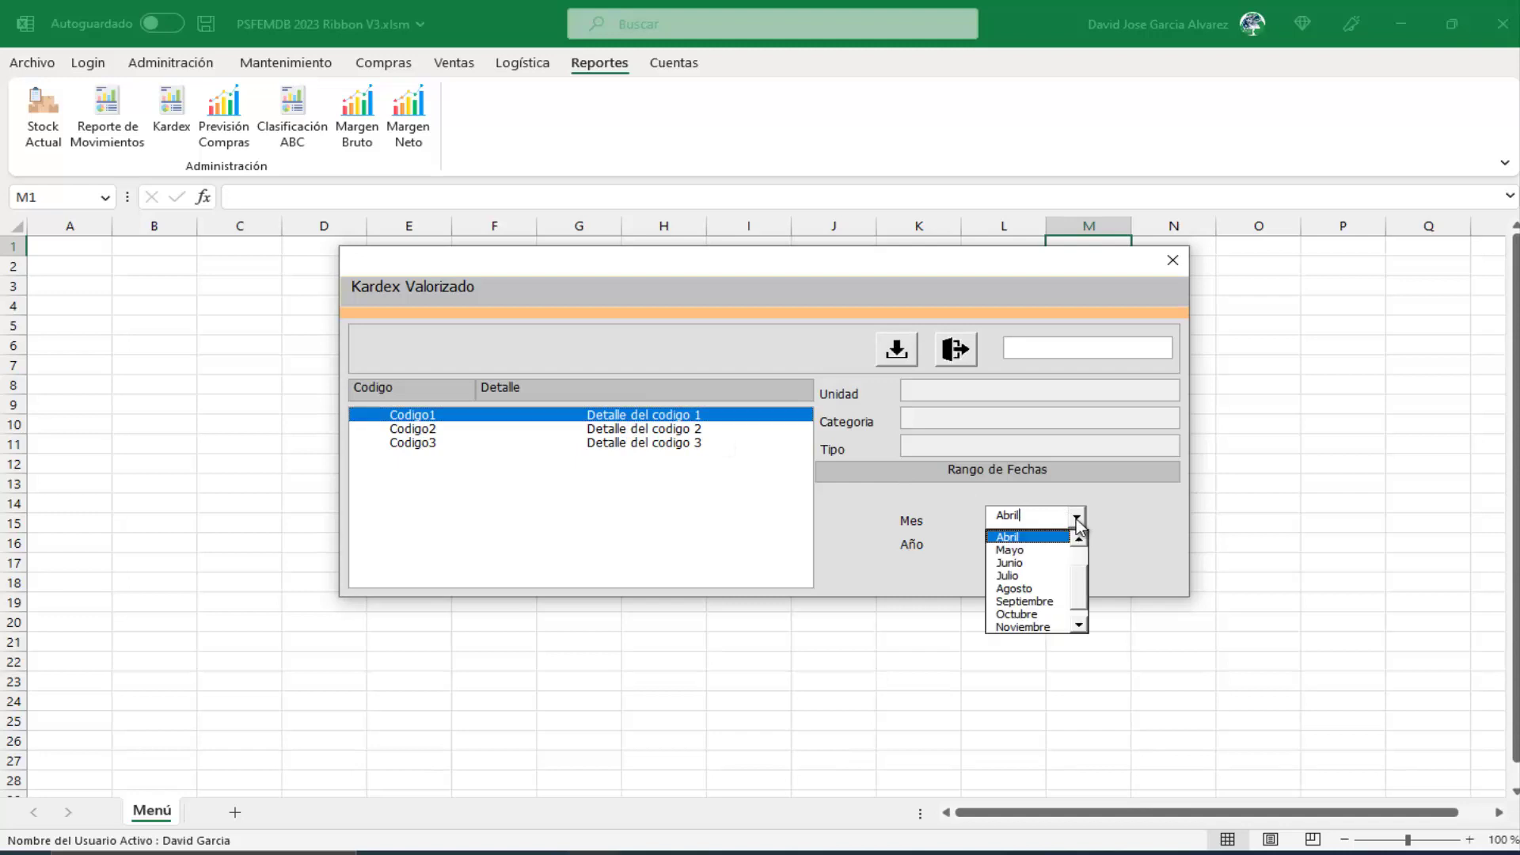
{"action": "left_click", "coordinate": [1077, 524]}
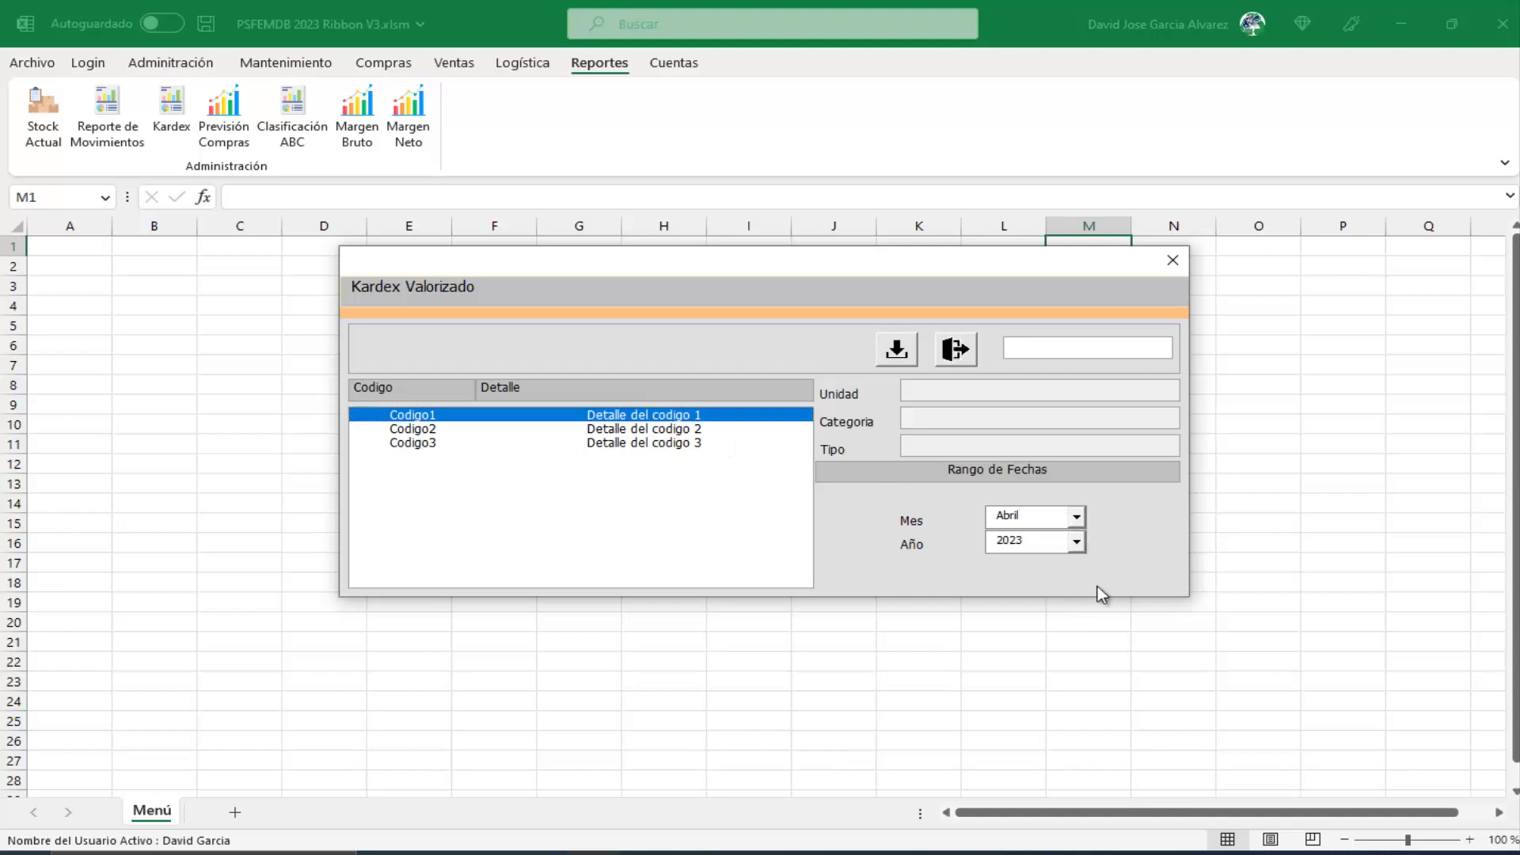
{"action": "left_click", "coordinate": [901, 365]}
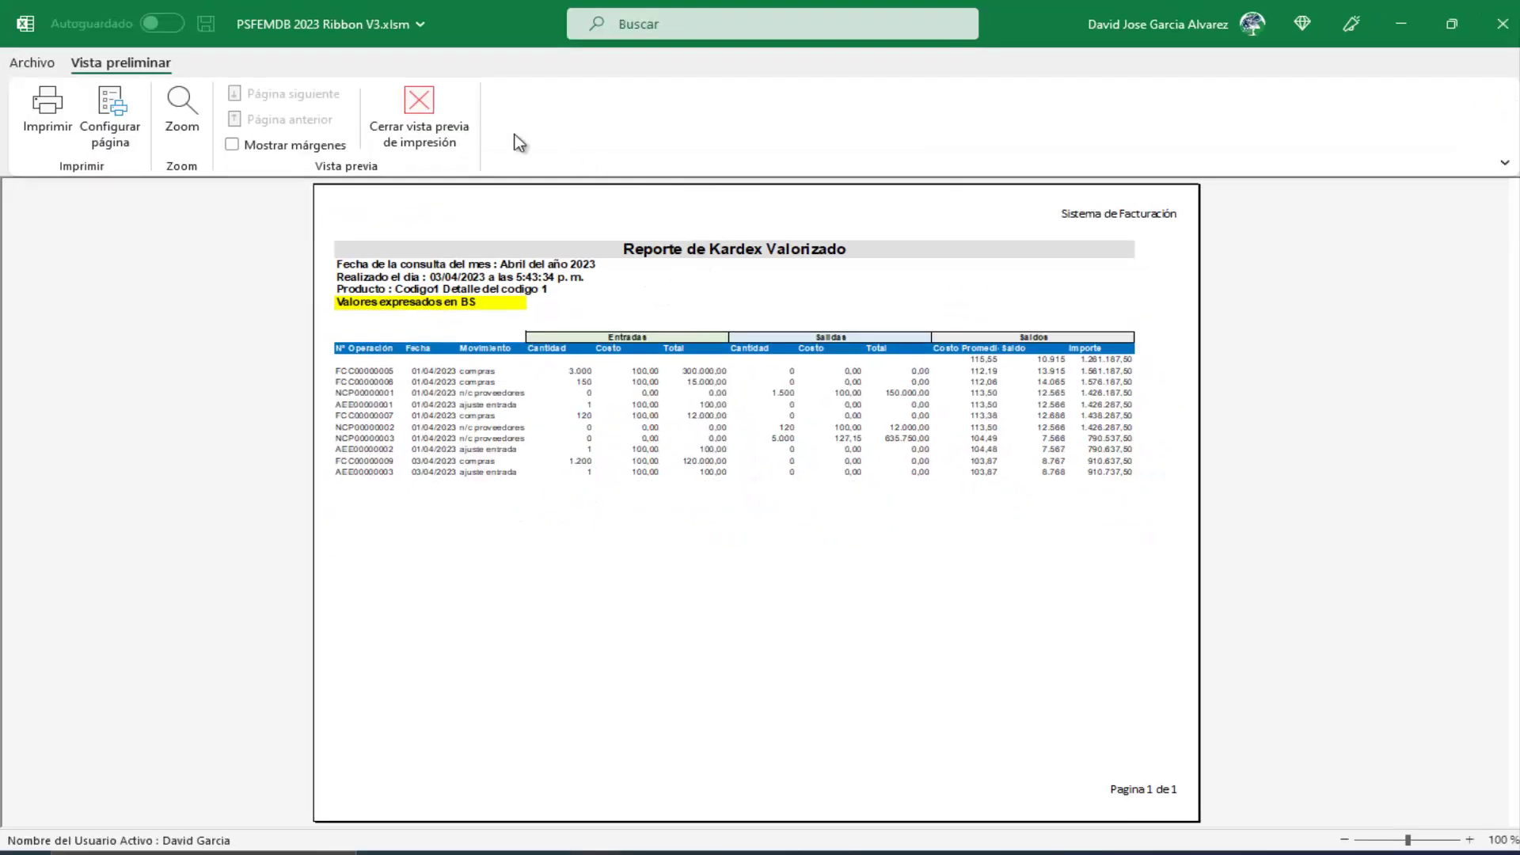
{"action": "left_click", "coordinate": [415, 123]}
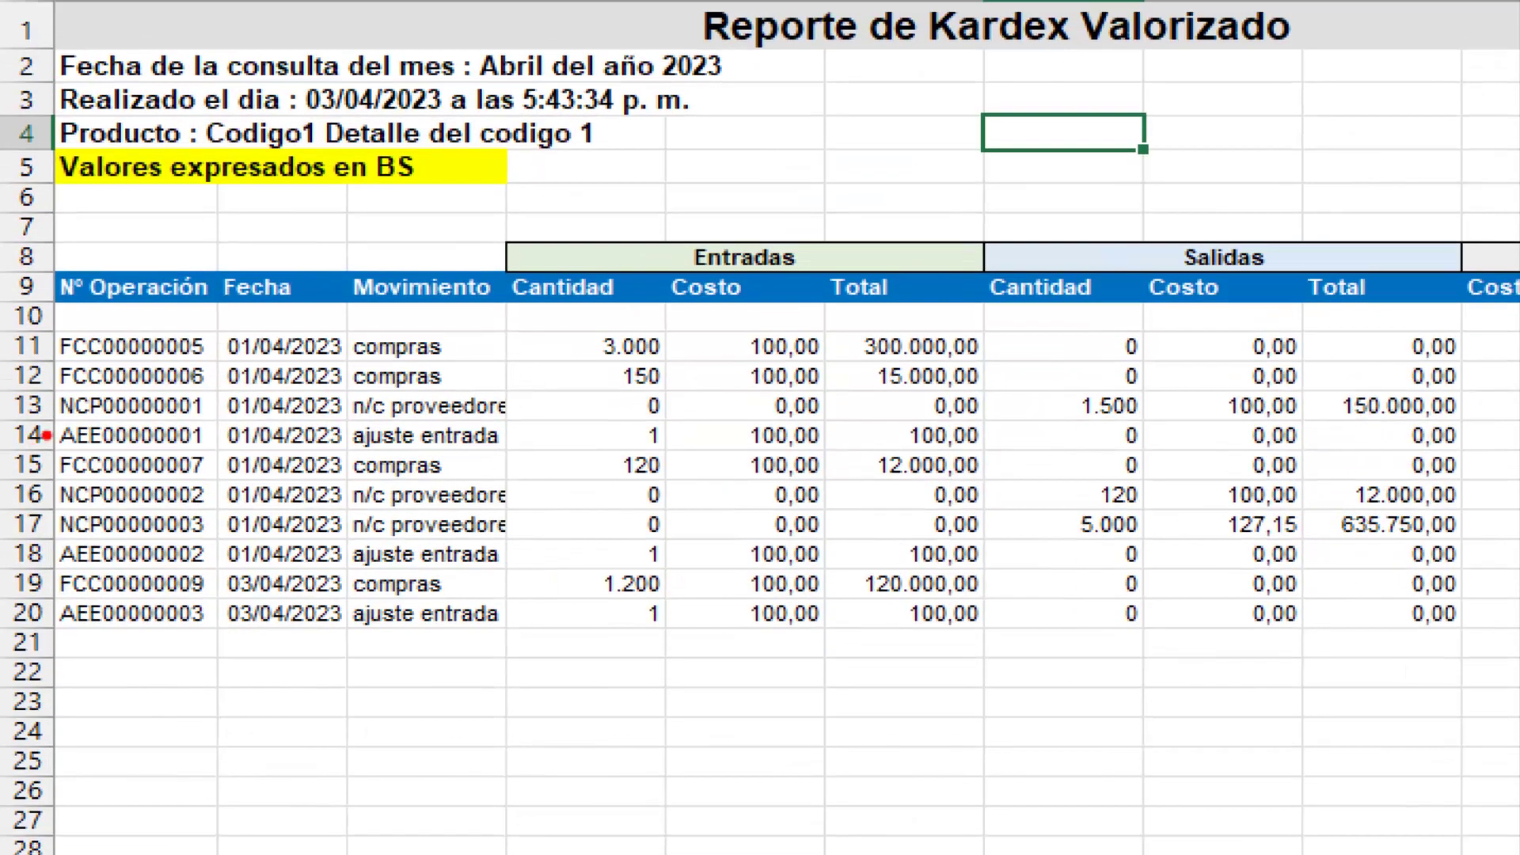
Drag items around the Kardex report sheet, then return to the menu
{"action": "left_click_drag", "start_coordinate": [152, 259], "coordinate": [340, 171]}
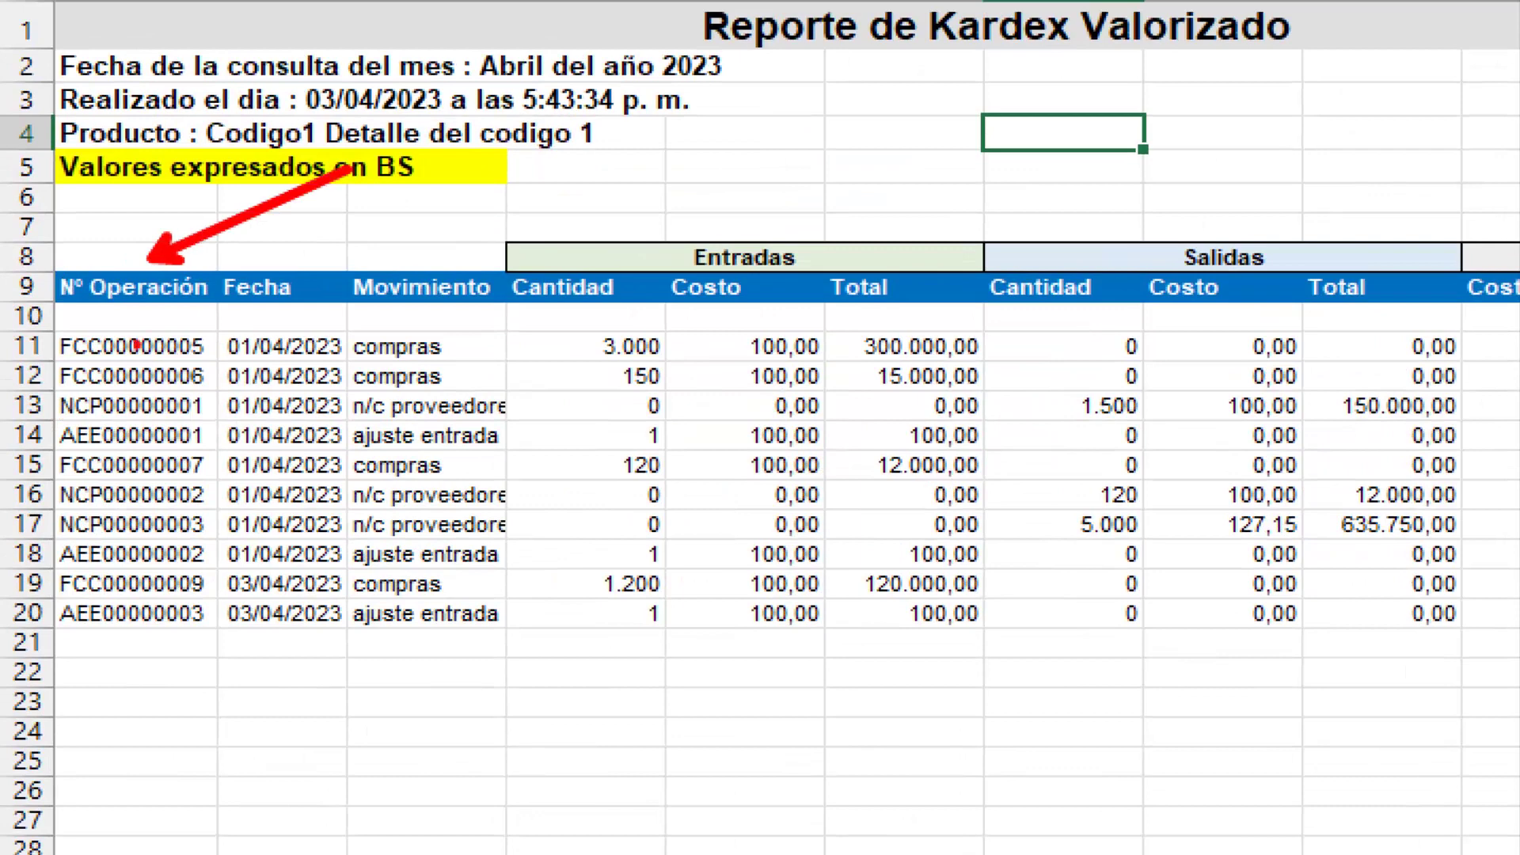
{"action": "mouse_move", "coordinate": [41, 315]}
{"action": "left_mouse_down"}
{"action": "mouse_move", "coordinate": [207, 445]}
{"action": "mouse_move", "coordinate": [220, 681]}
{"action": "left_mouse_up"}
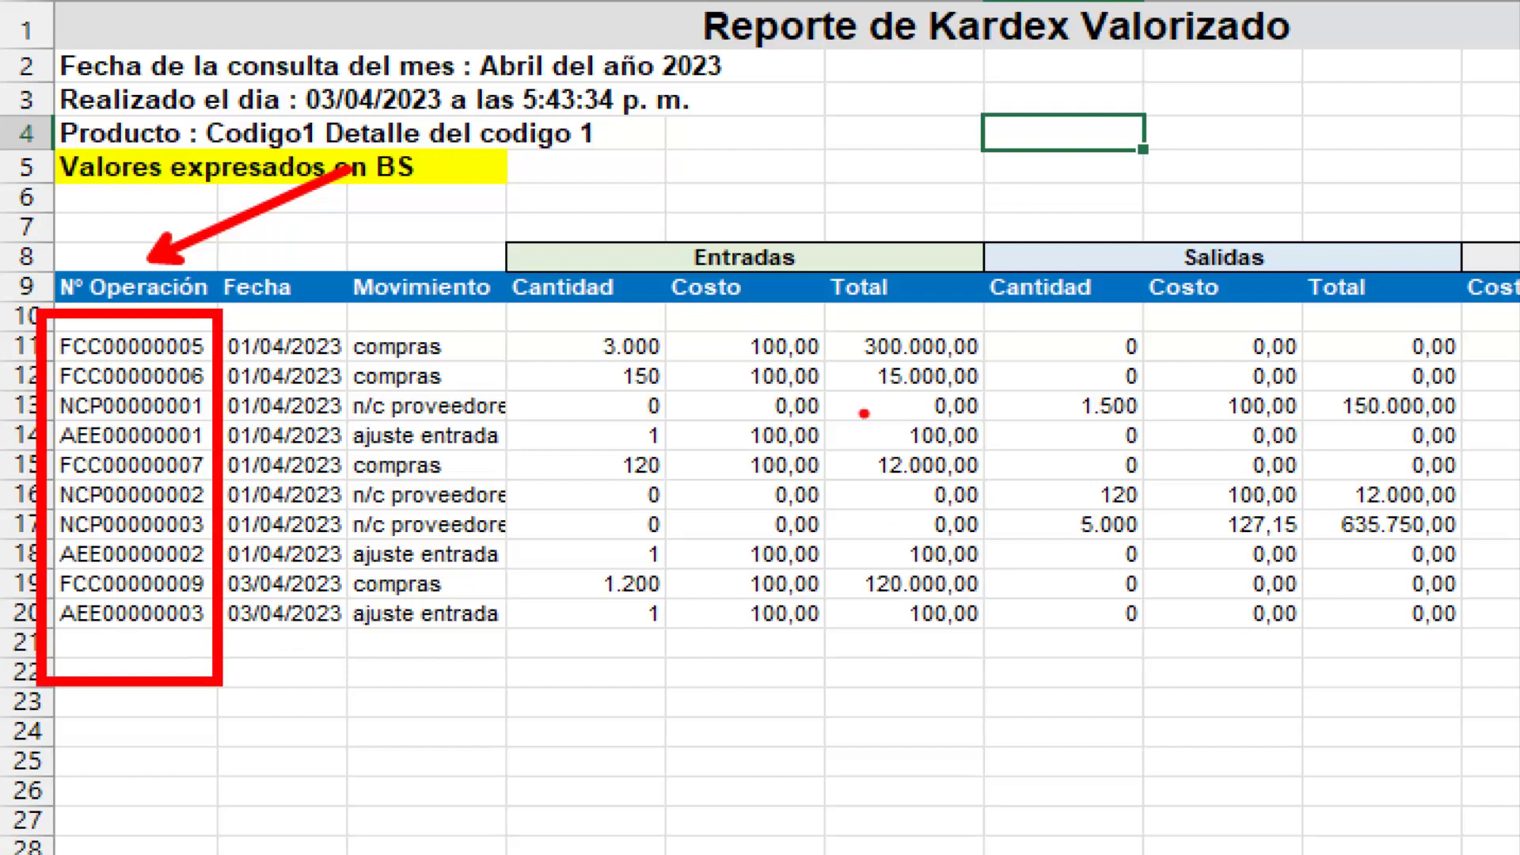
{"action": "left_click_drag", "start_coordinate": [582, 156], "coordinate": [681, 212]}
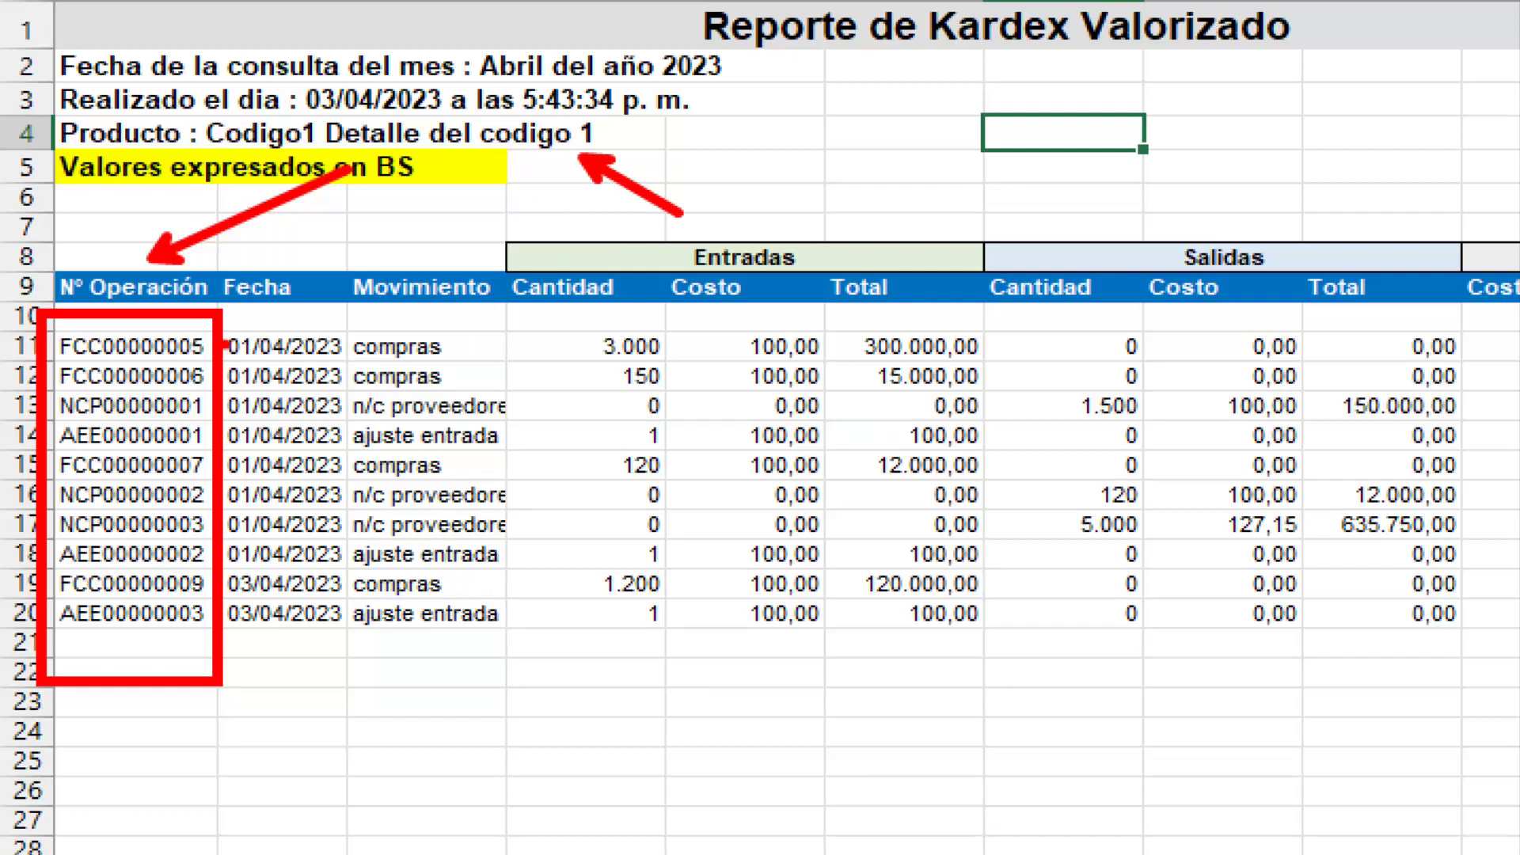
{"action": "left_click_drag", "start_coordinate": [225, 346], "coordinate": [399, 271]}
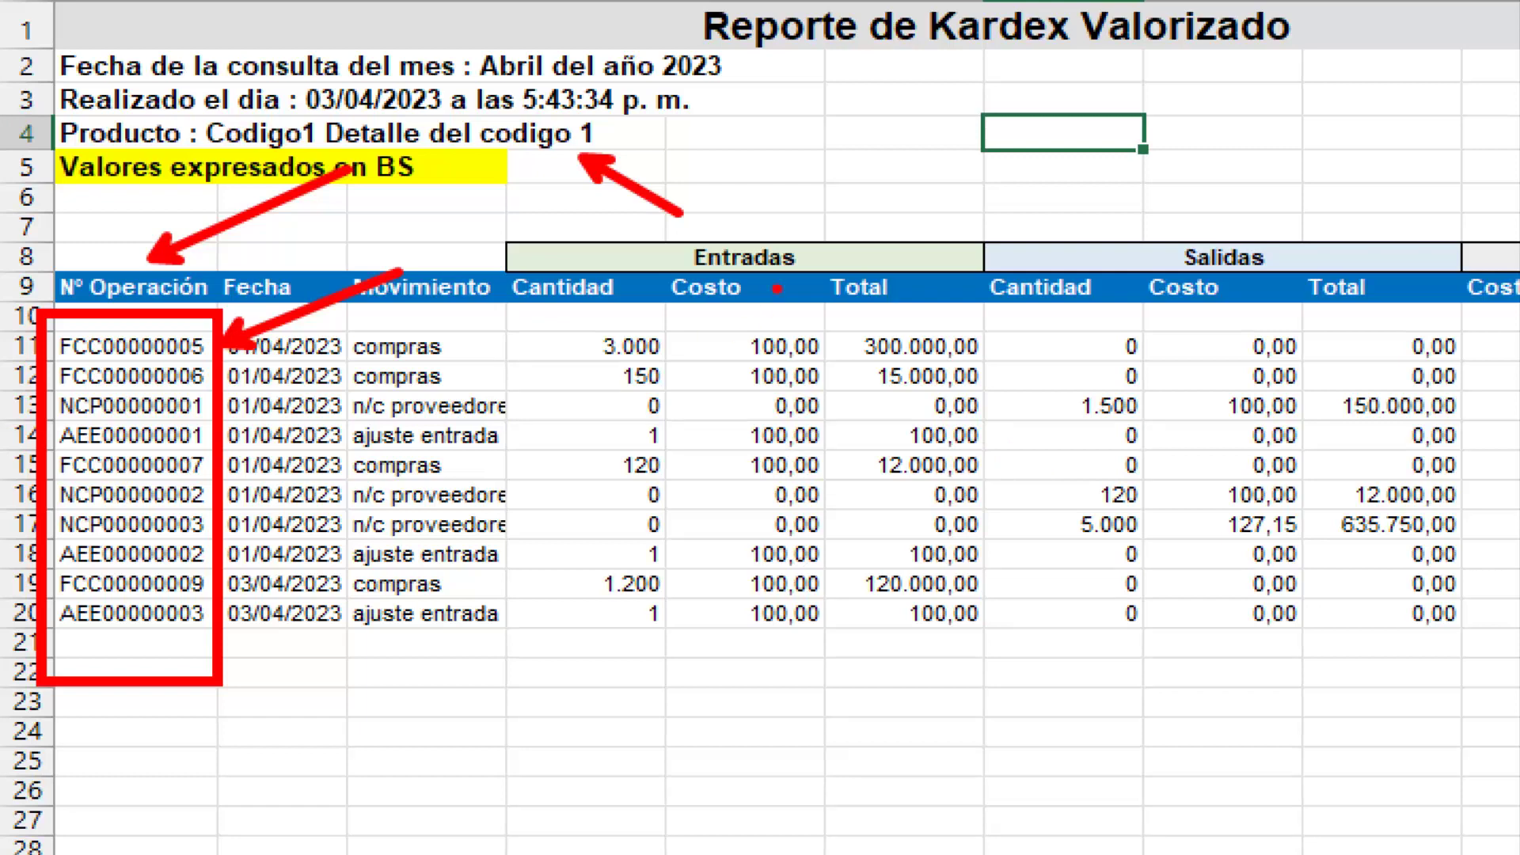
{"action": "left_click_drag", "start_coordinate": [795, 235], "coordinate": [868, 122]}
{"action": "left_click_drag", "start_coordinate": [1229, 205], "coordinate": [1274, 119]}
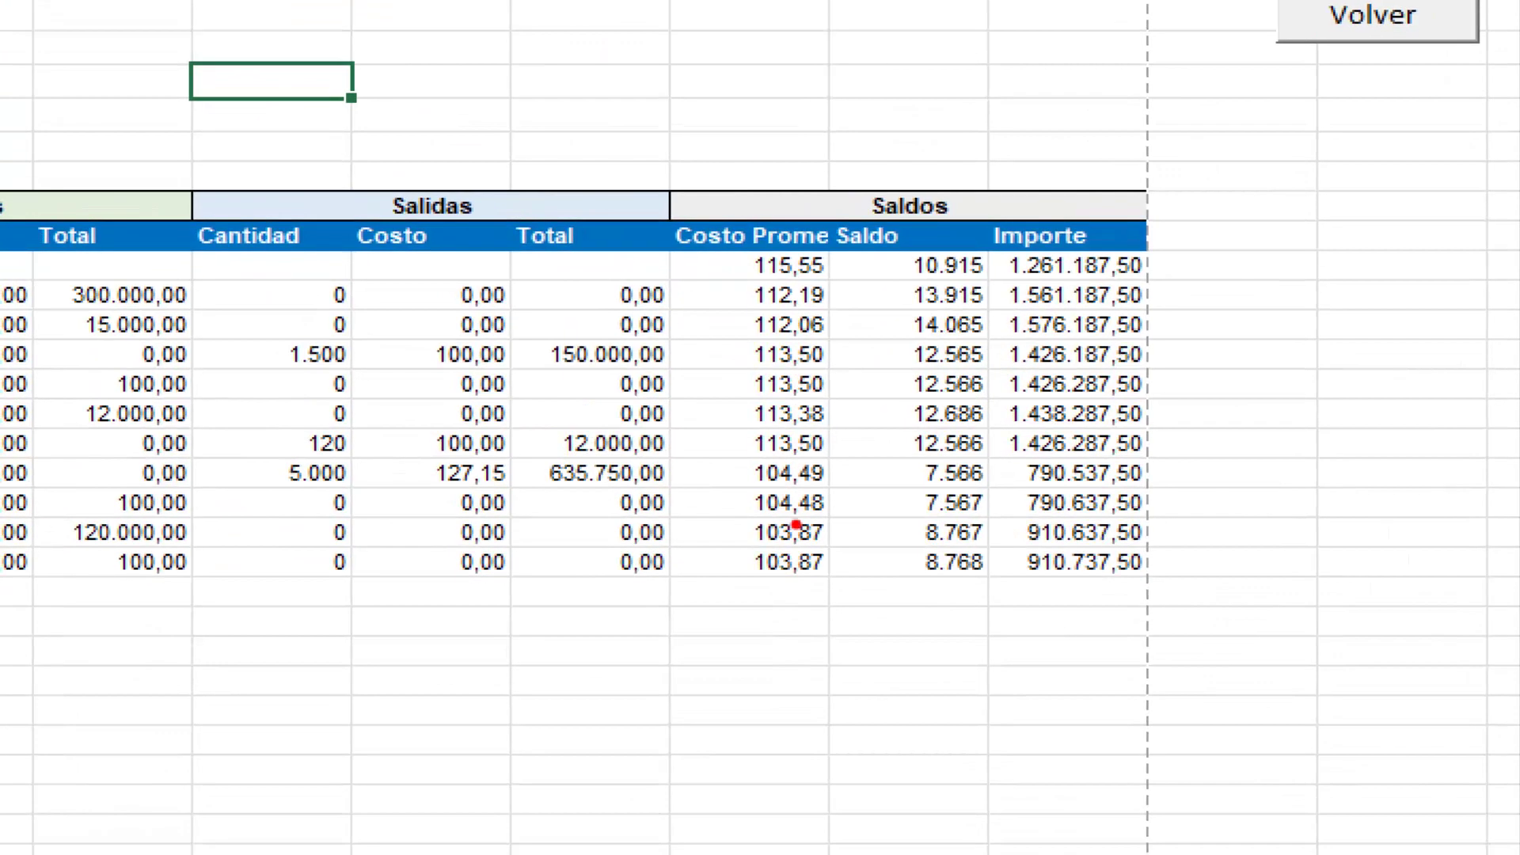
{"action": "left_click_drag", "start_coordinate": [980, 170], "coordinate": [1053, 45]}
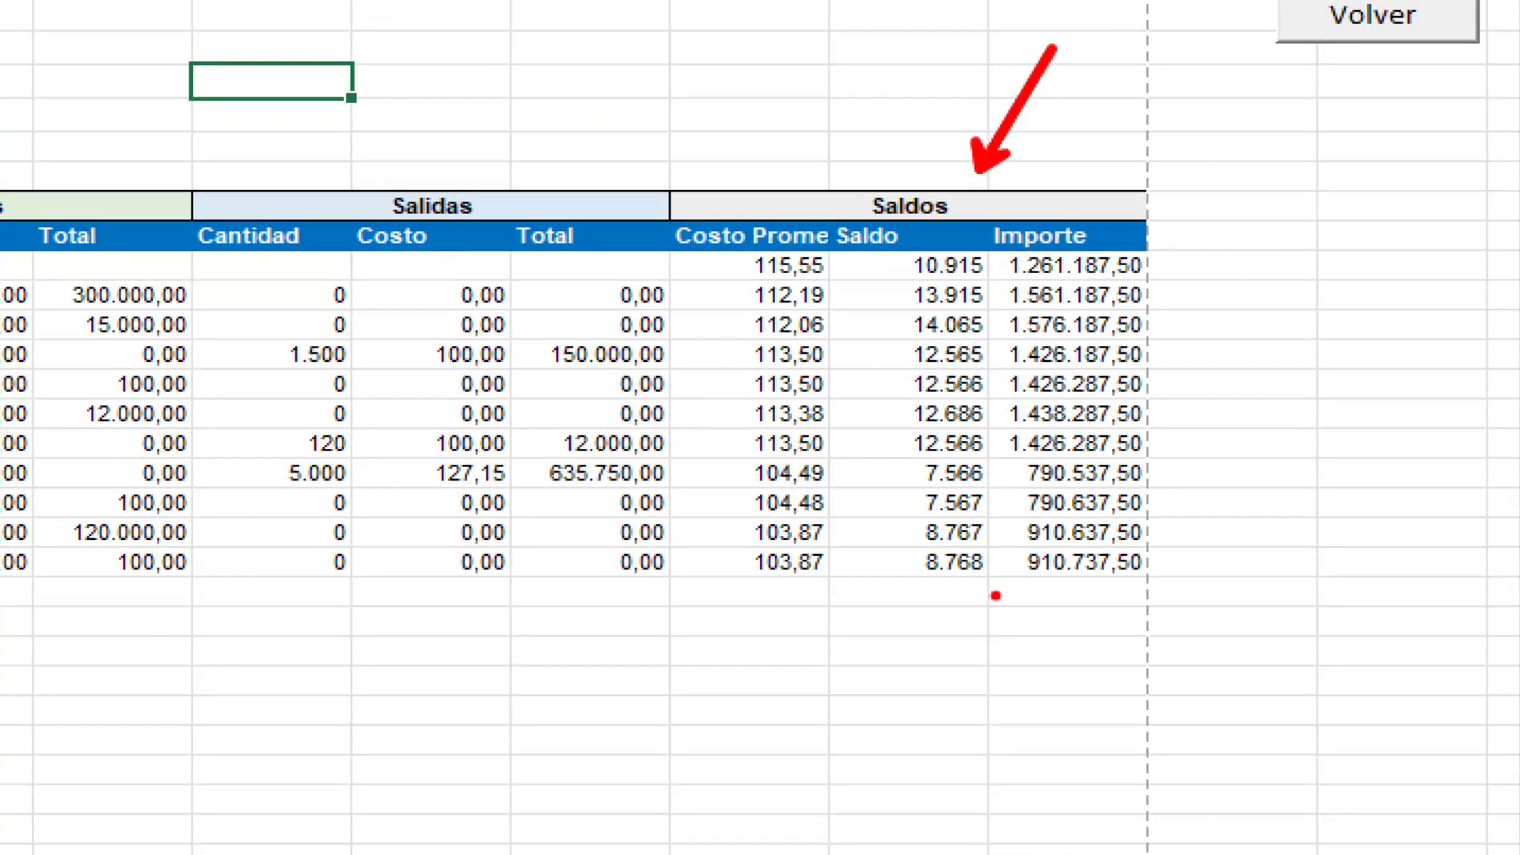
{"action": "left_click_drag", "start_coordinate": [964, 604], "coordinate": [996, 695]}
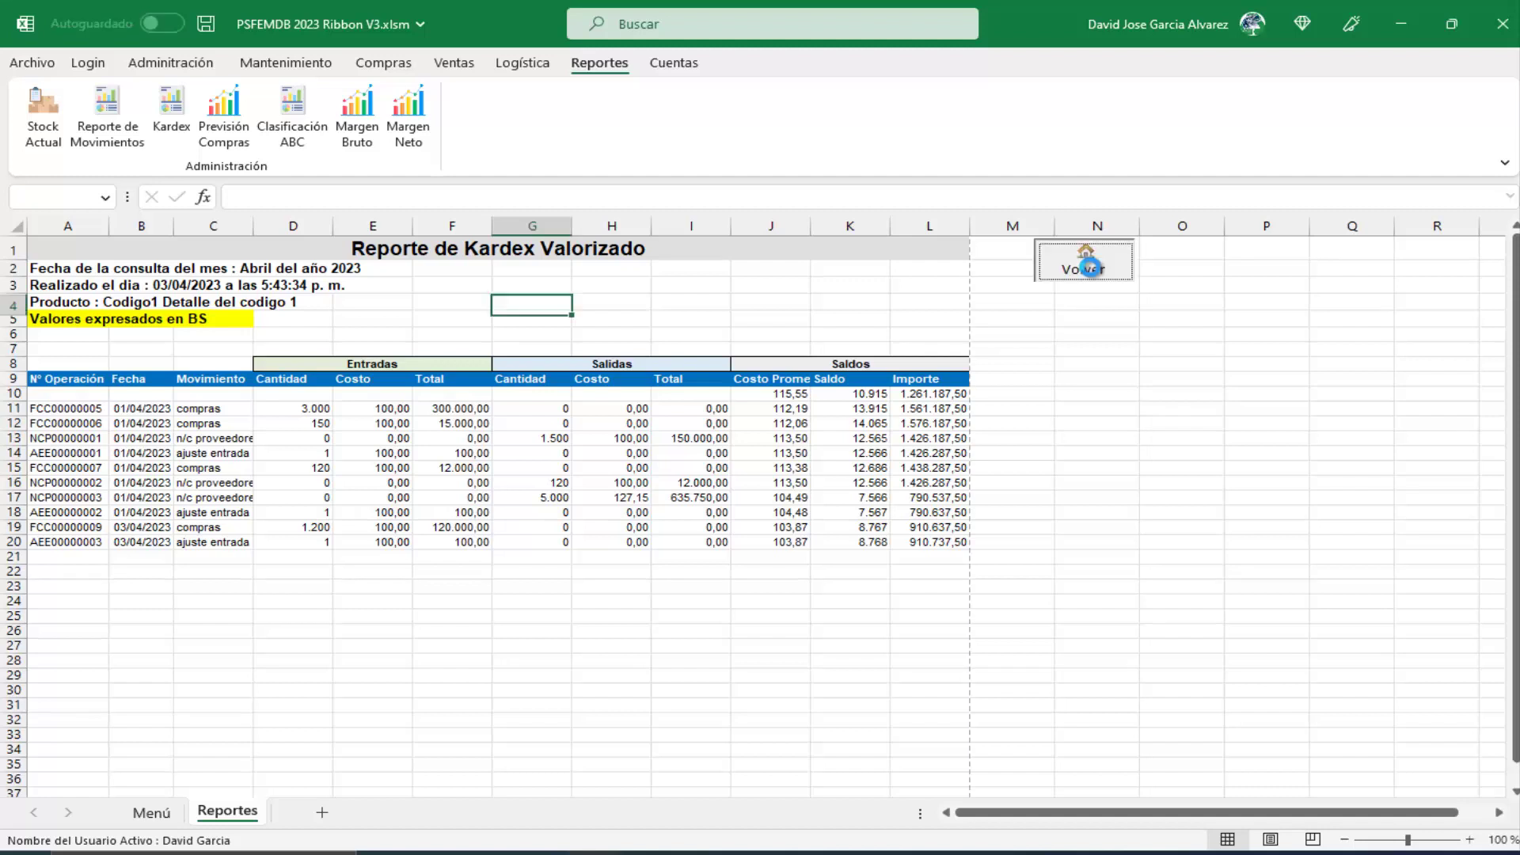
{"action": "left_click", "coordinate": [1087, 263]}
Open the Clasificación ABC purchase forecast and set Mes(es) de Inventario to 6
{"action": "left_click", "coordinate": [224, 125]}
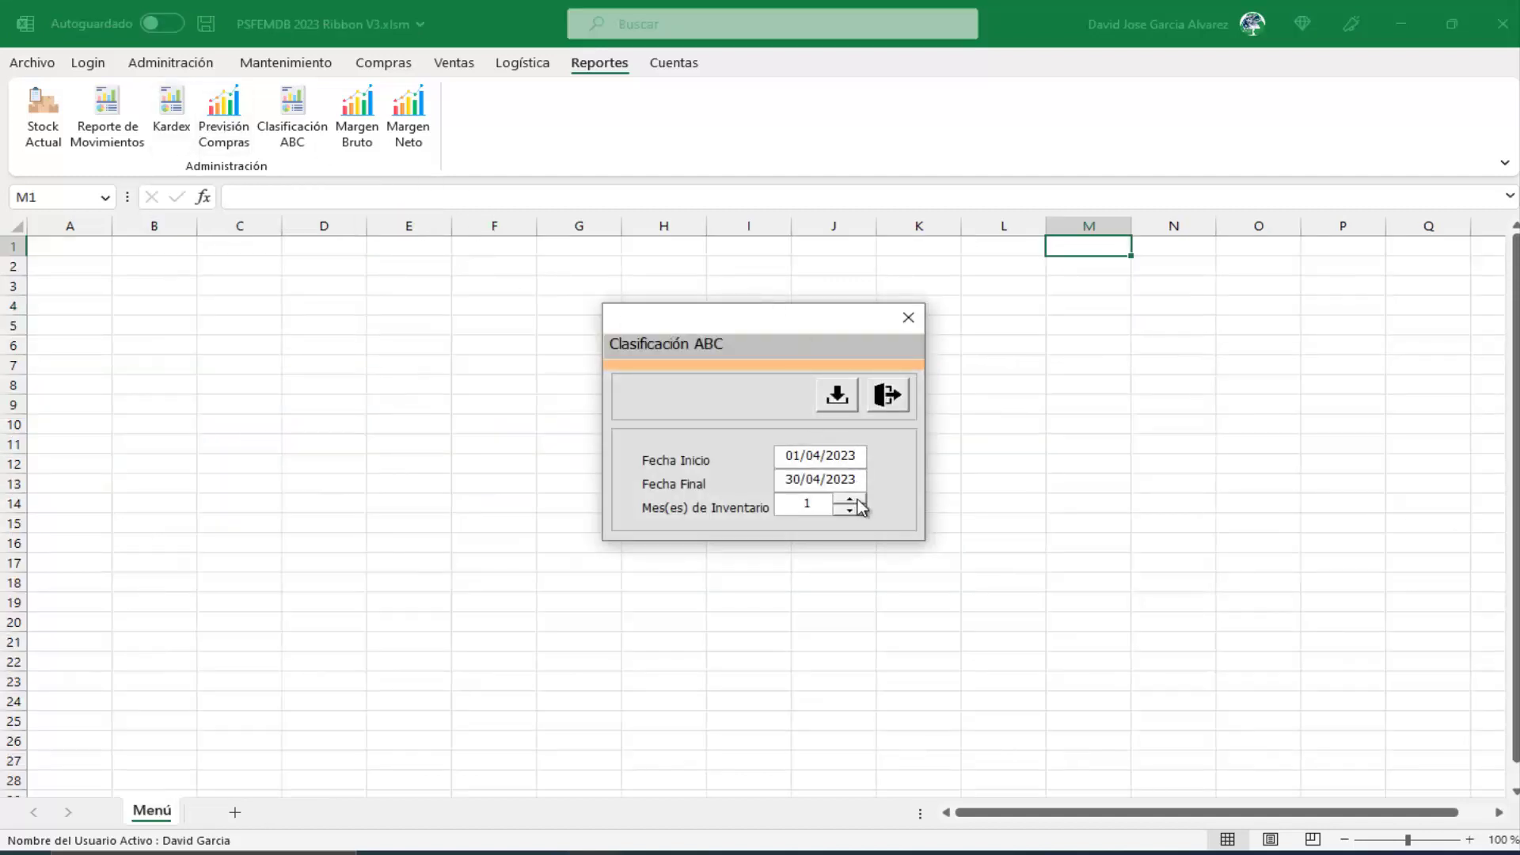
{"action": "left_click", "coordinate": [850, 499]}
{"action": "left_click", "coordinate": [850, 499]}
{"action": "left_click", "coordinate": [849, 498]}
{"action": "left_click", "coordinate": [850, 499]}
Set Fecha Inicio to 01/01/2023 from the calendar and run the forecast report
{"action": "left_click_drag", "start_coordinate": [862, 456], "coordinate": [754, 484]}
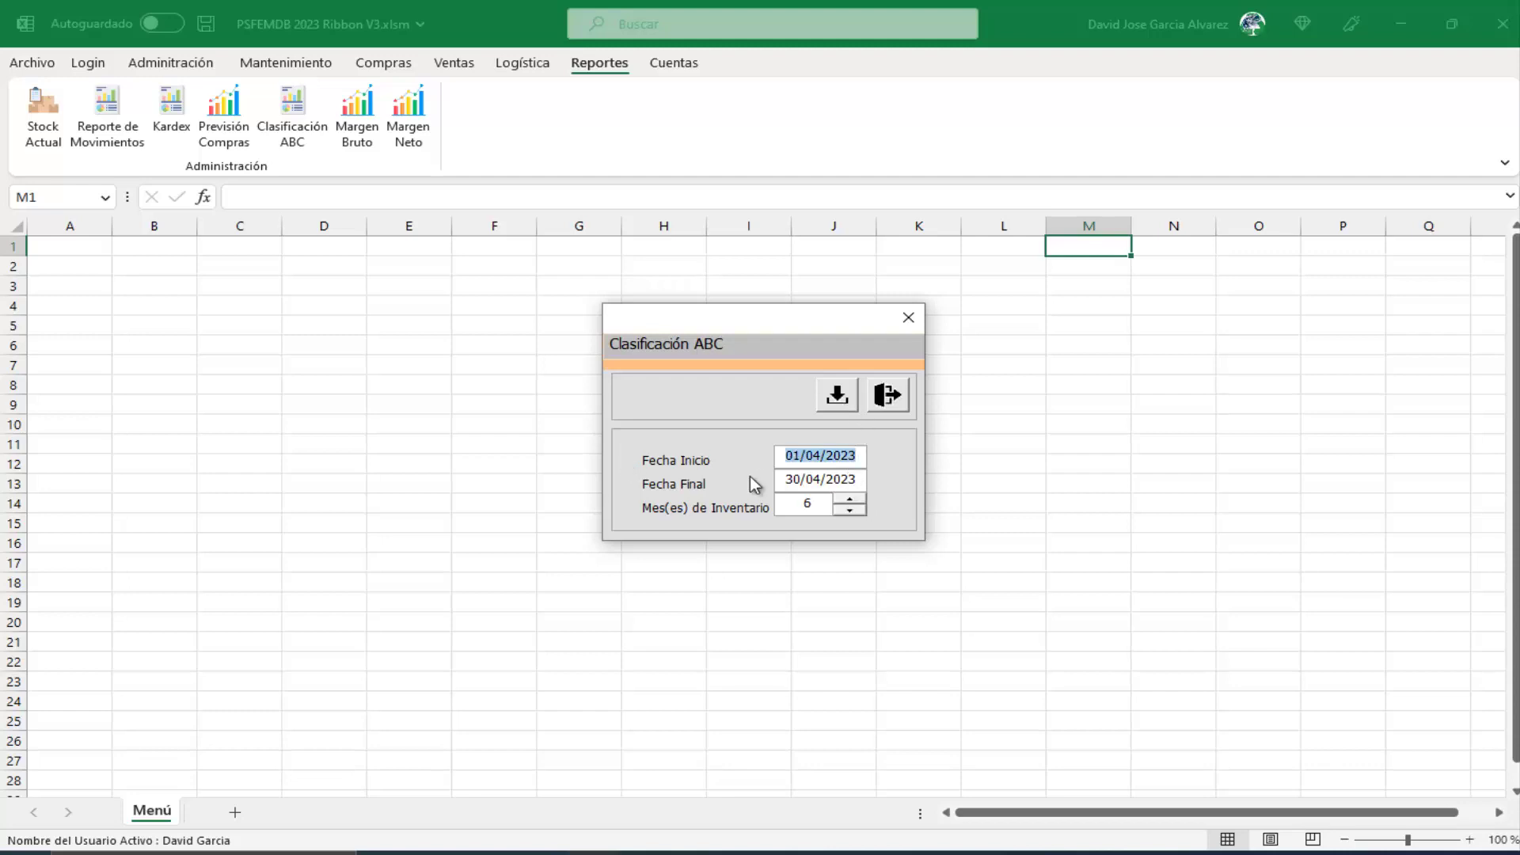
{"action": "key", "text": "BackSpace"}
{"action": "left_click", "coordinate": [850, 457]}
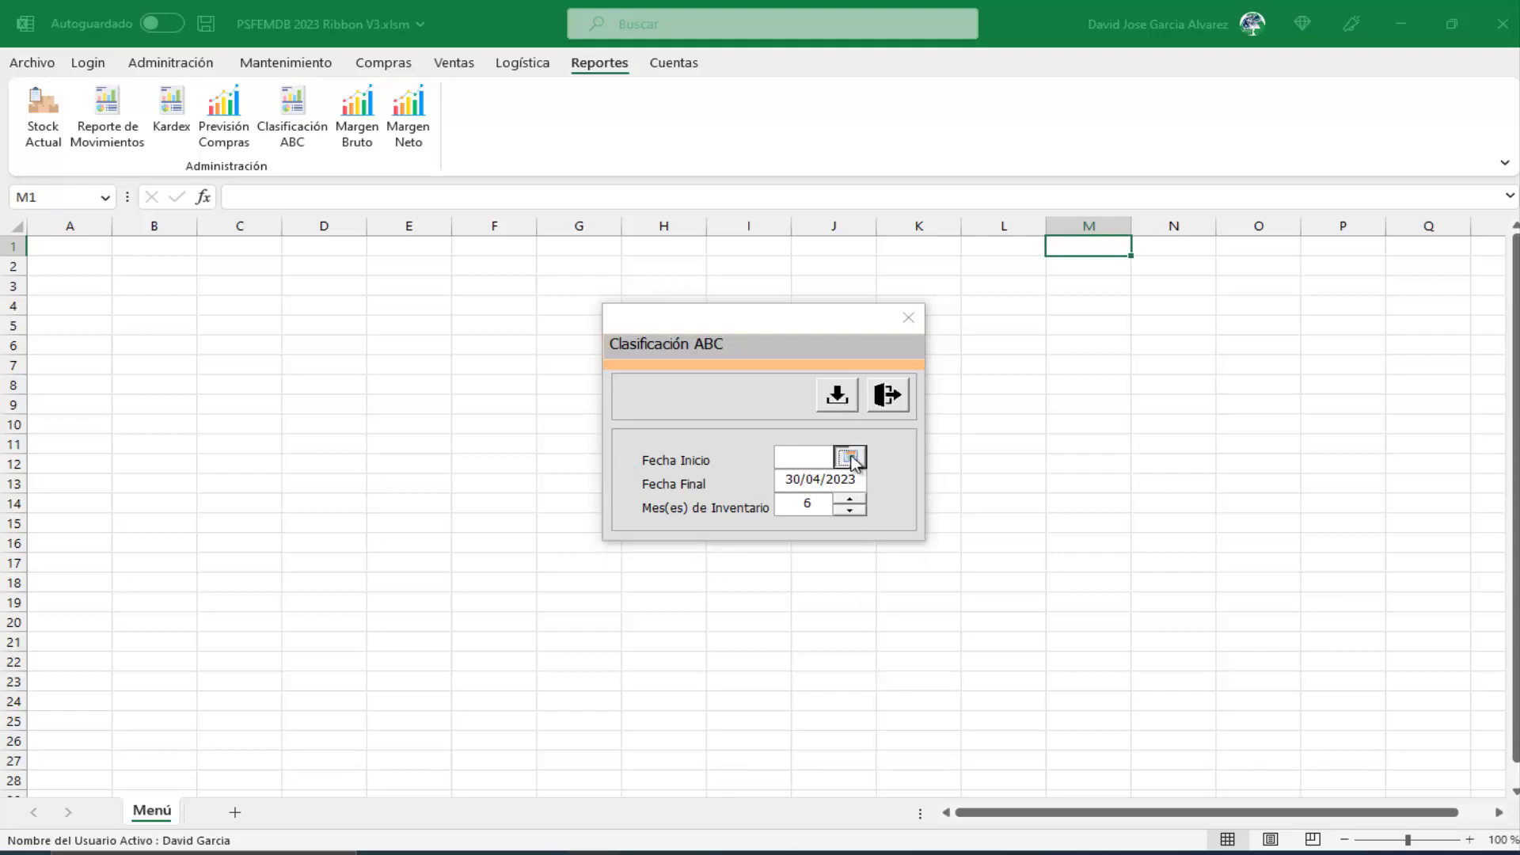
{"action": "left_click", "coordinate": [877, 387]}
{"action": "left_click", "coordinate": [877, 387]}
{"action": "left_click", "coordinate": [878, 387]}
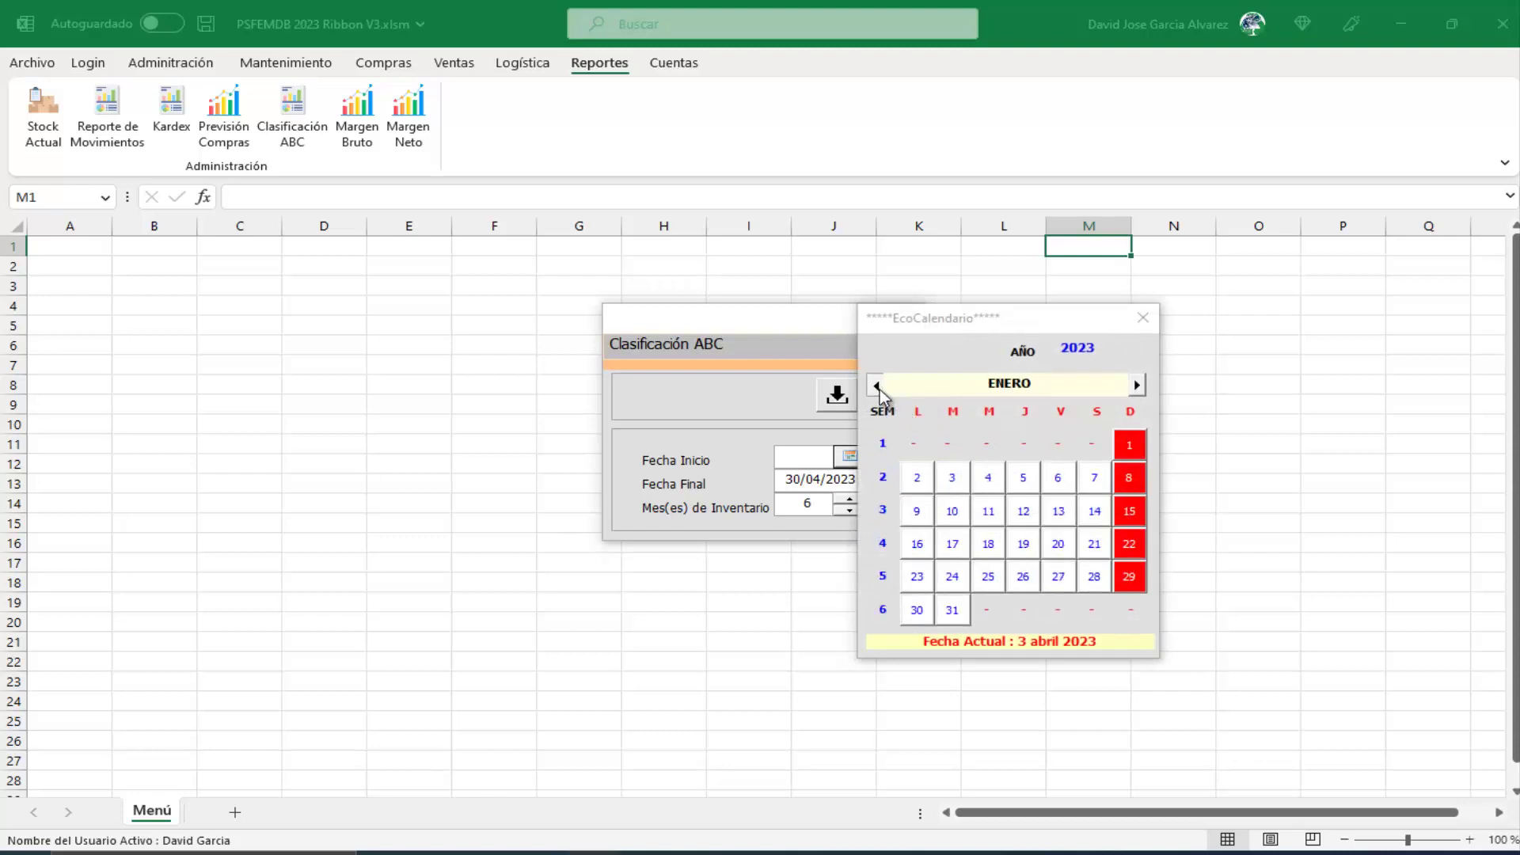
{"action": "left_click", "coordinate": [1132, 447]}
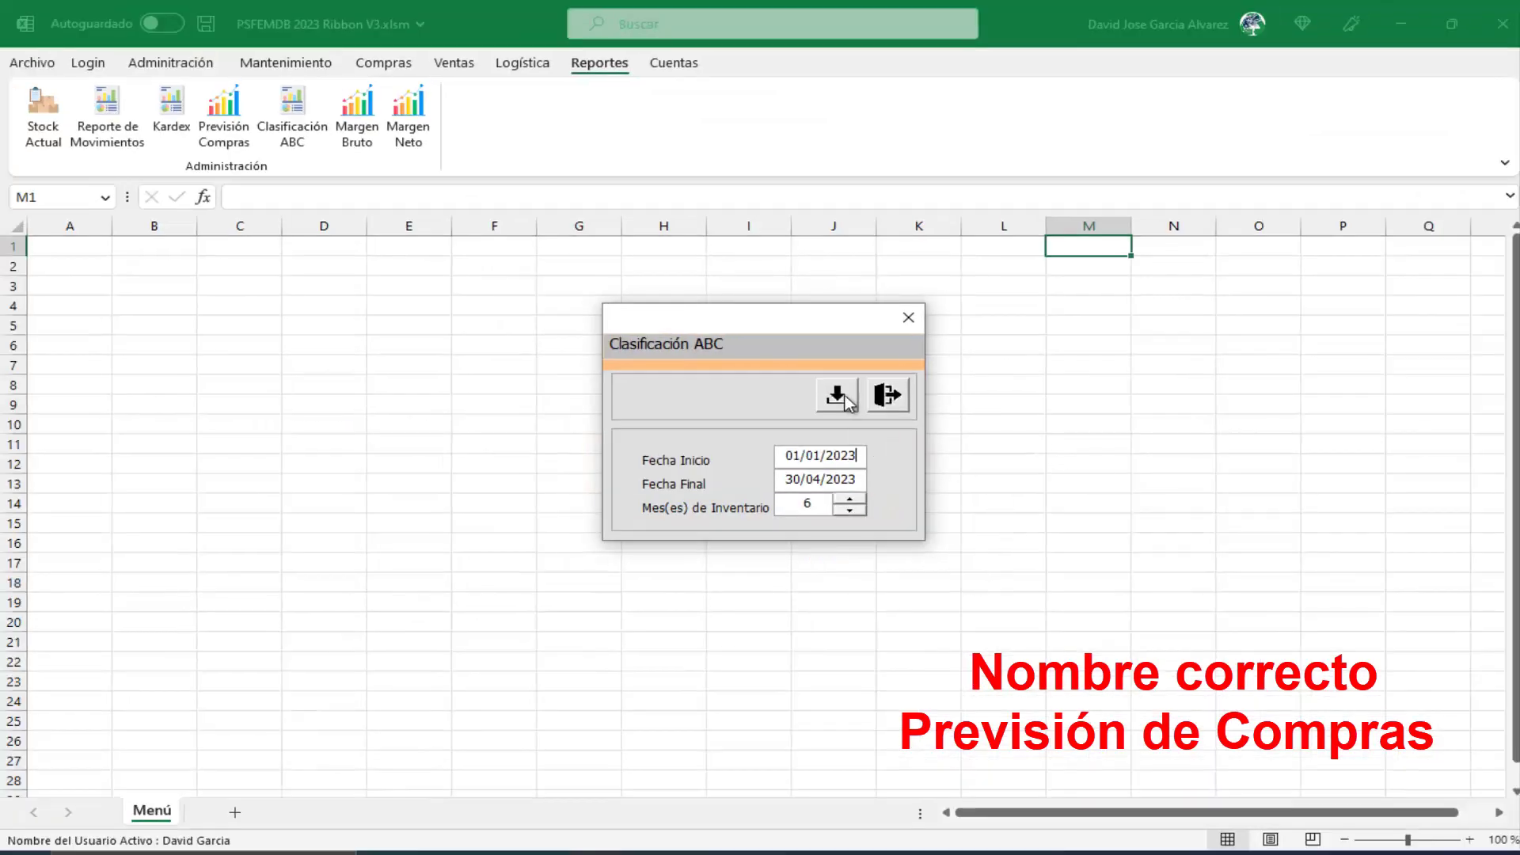
{"action": "left_click", "coordinate": [838, 394]}
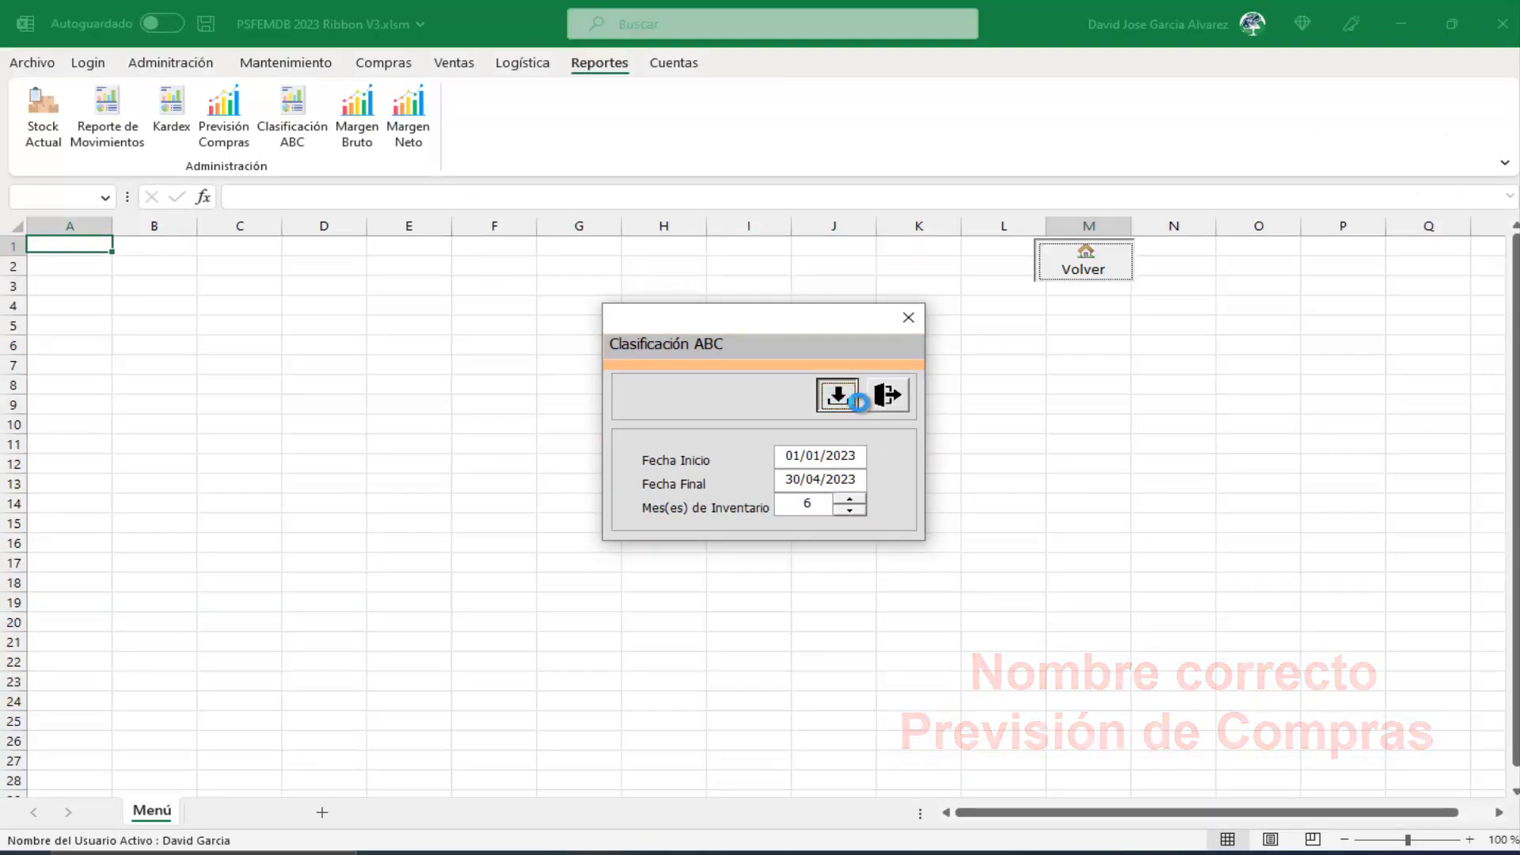
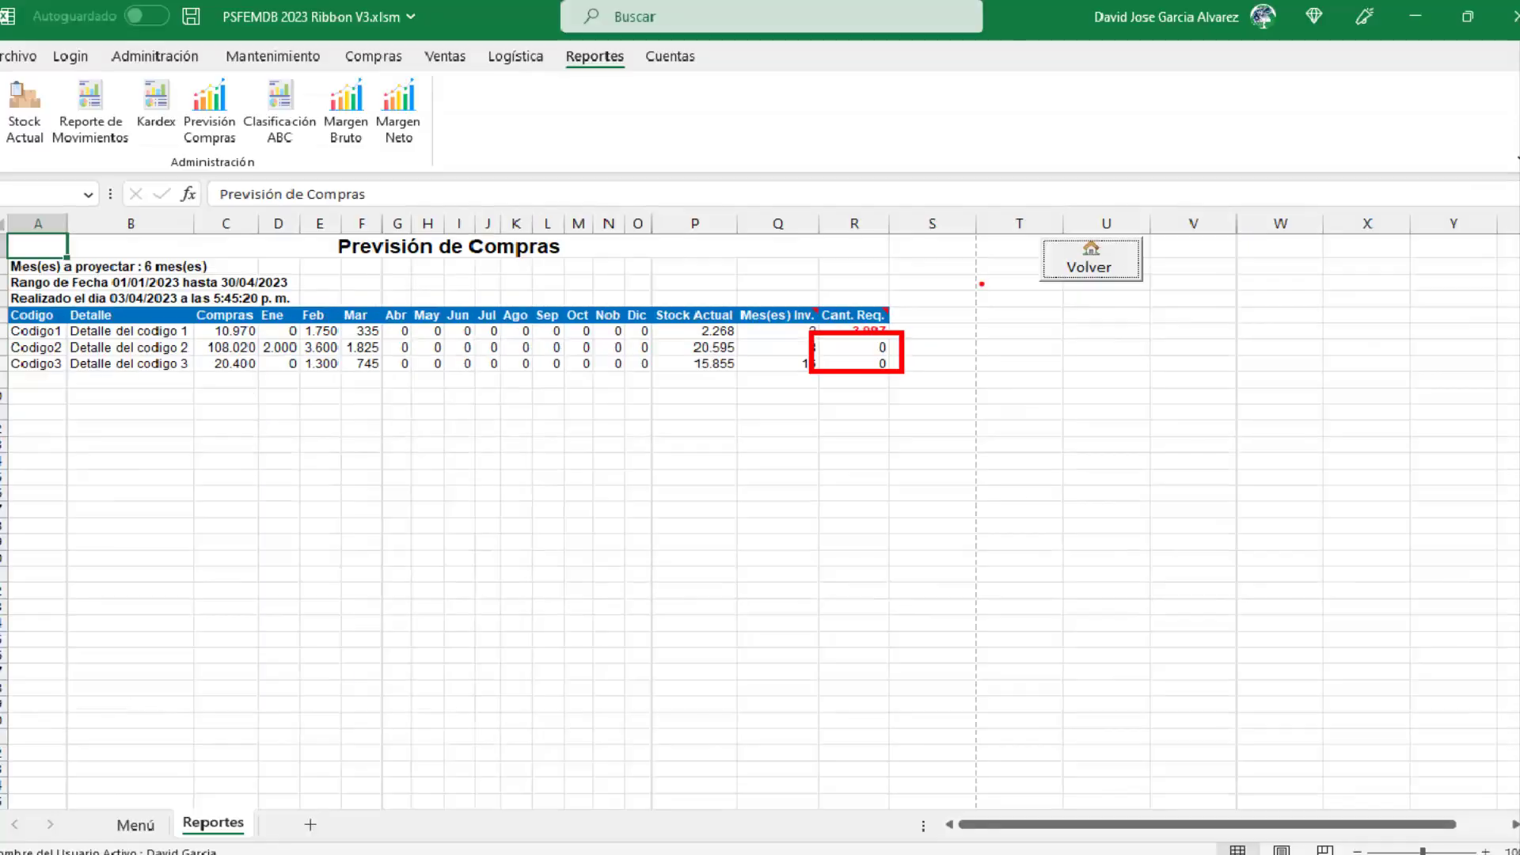
Check Codigo1's 3.987 required units in R6, then go back to the Menú sheet
{"action": "left_click", "coordinate": [877, 328]}
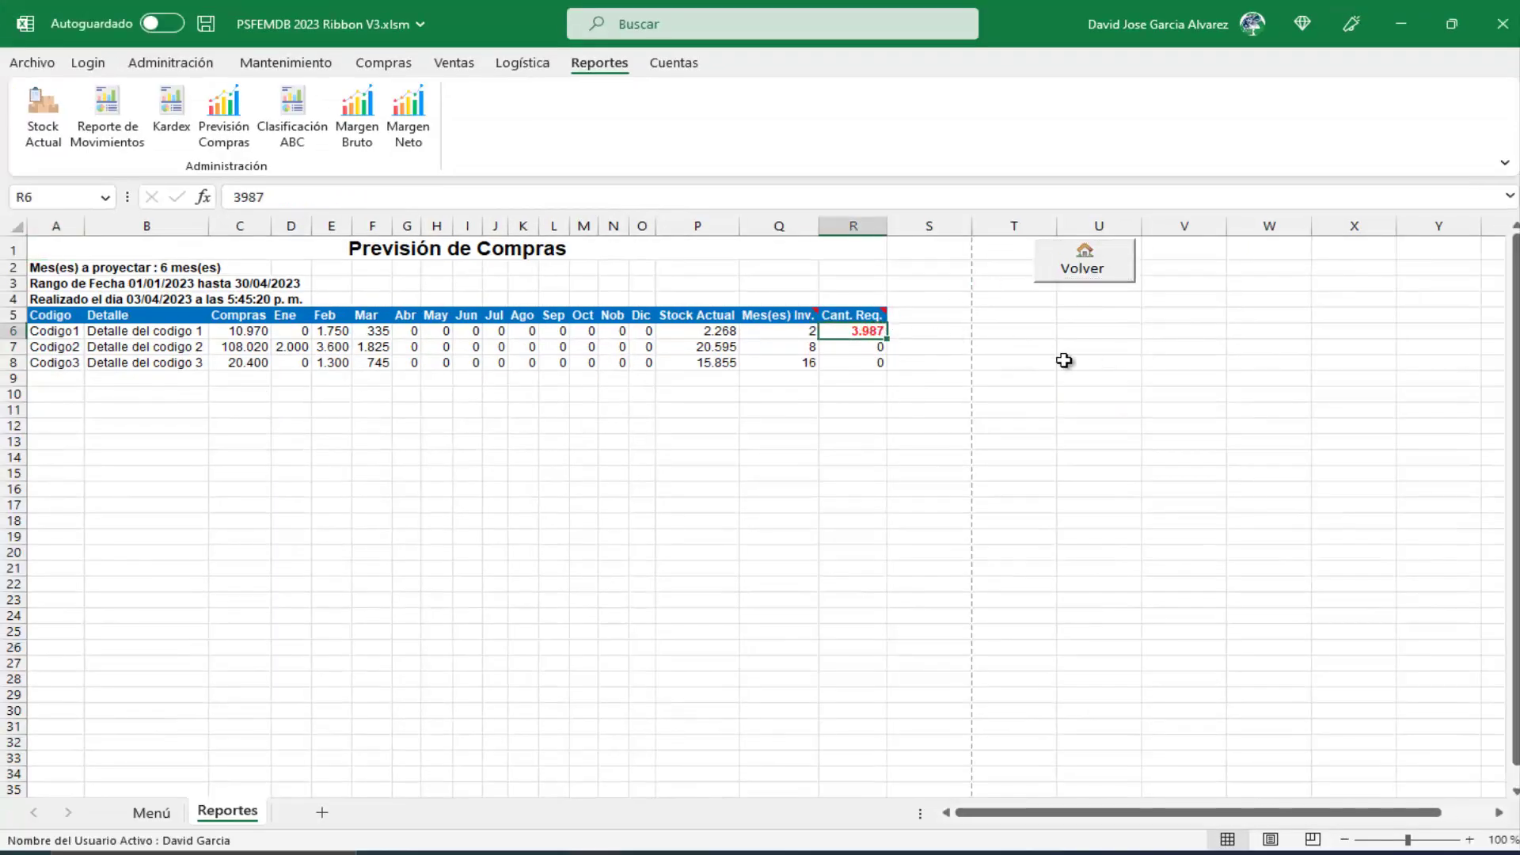
{"action": "left_click", "coordinate": [1106, 270]}
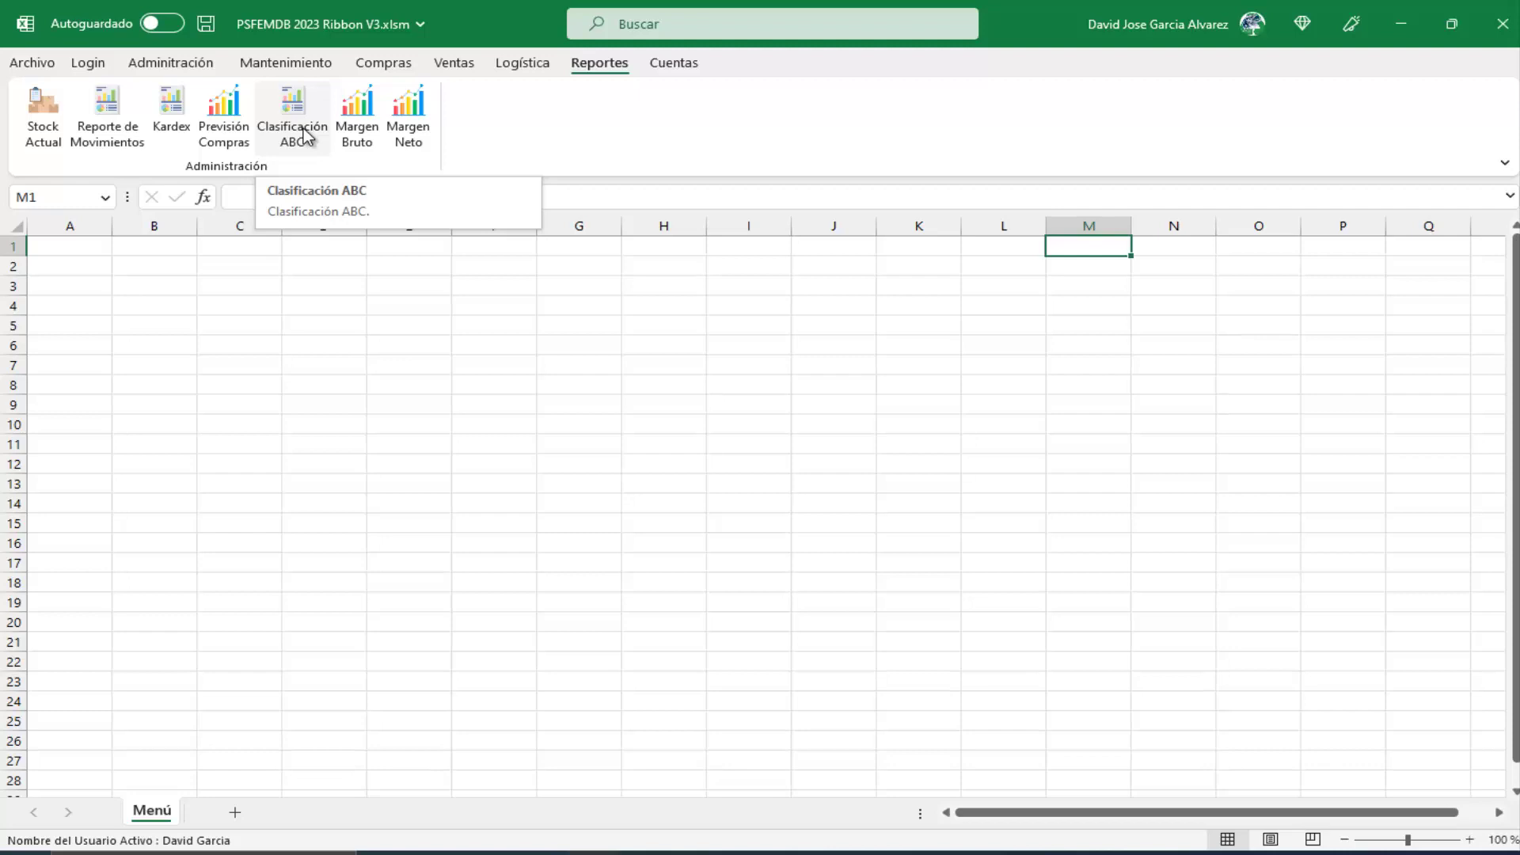
Open the ABC classification query and set Fecha Inicio to 01/01/2023
{"action": "left_click", "coordinate": [304, 139]}
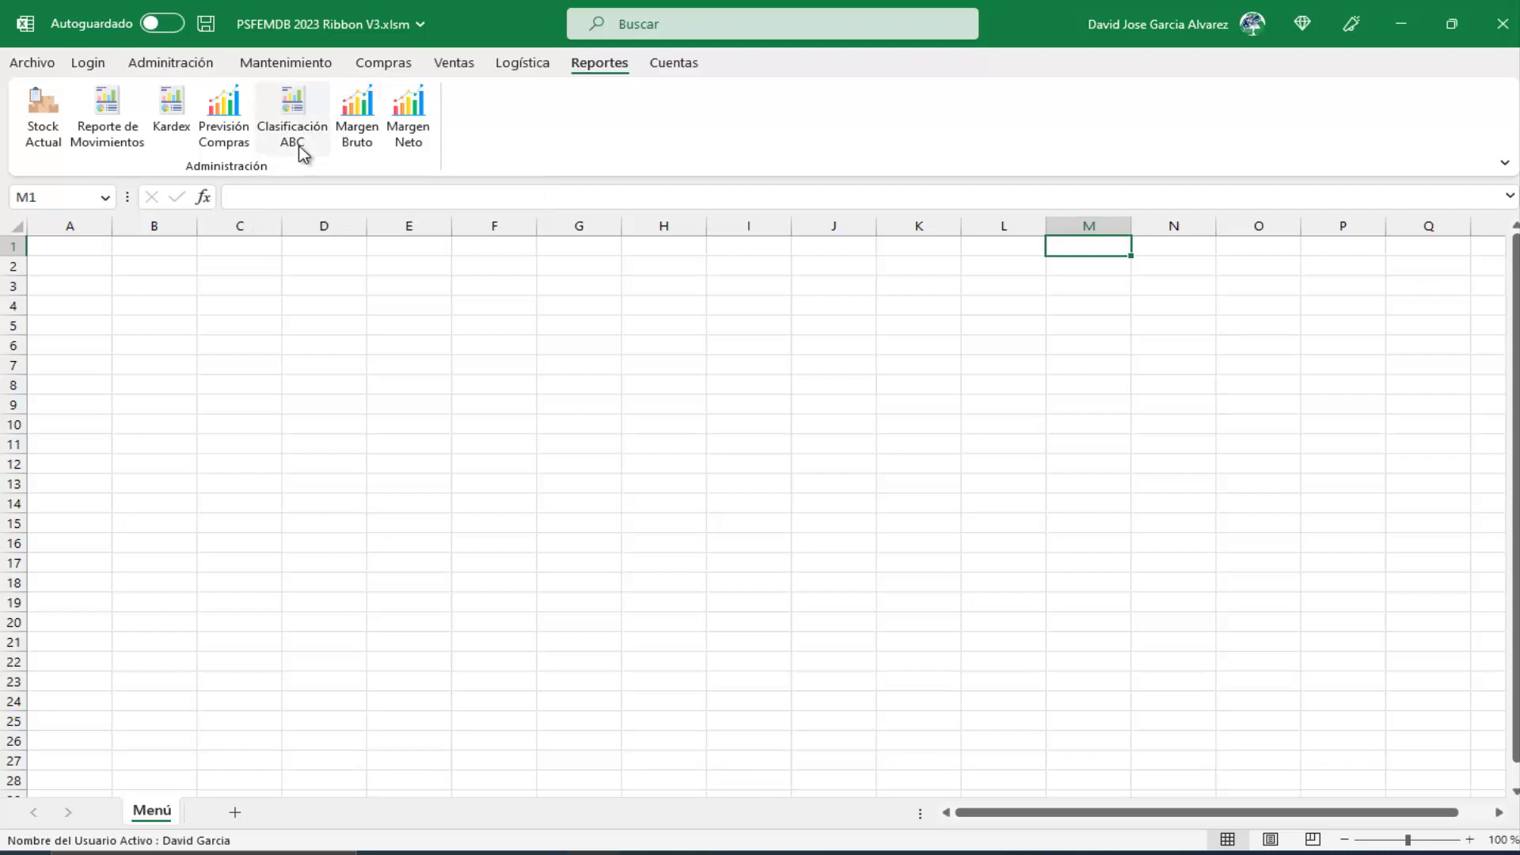
{"action": "left_click_drag", "start_coordinate": [855, 457], "coordinate": [481, 404]}
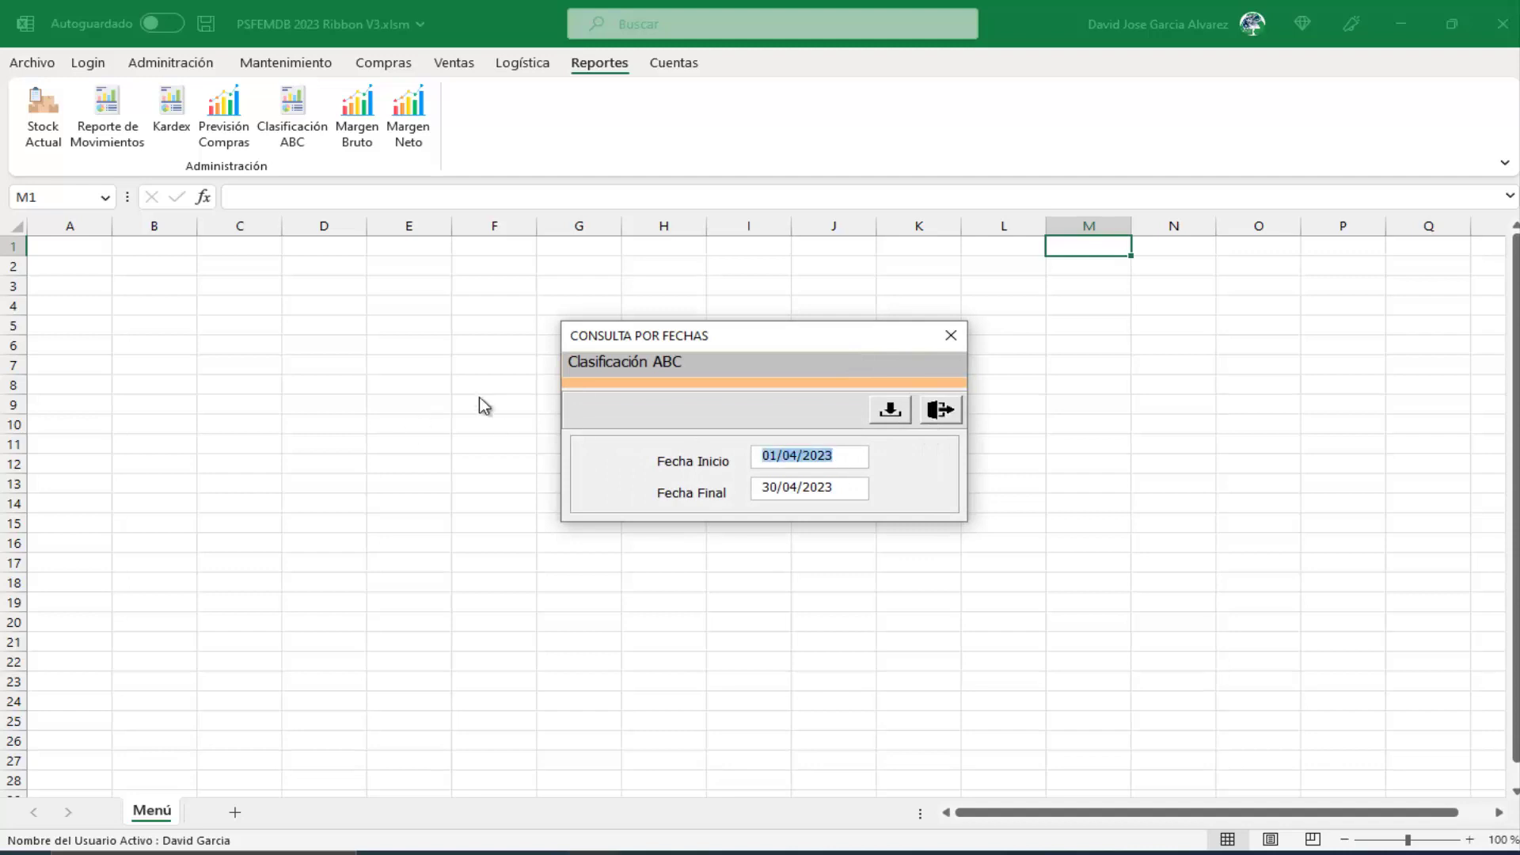
{"action": "key", "text": "BackSpace"}
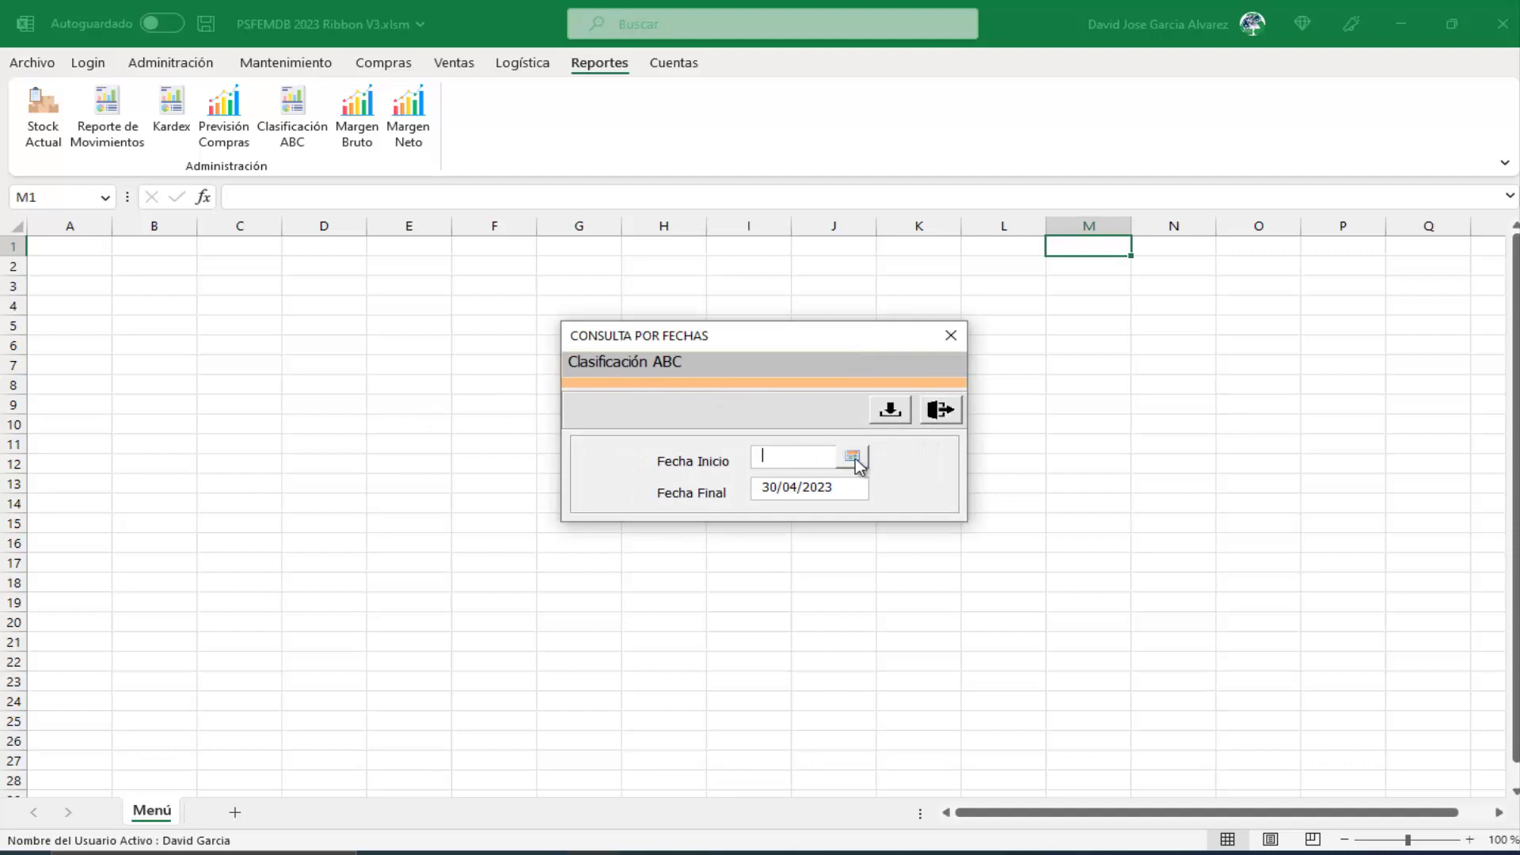
{"action": "left_click", "coordinate": [851, 455]}
{"action": "triple_click", "coordinate": [879, 406]}
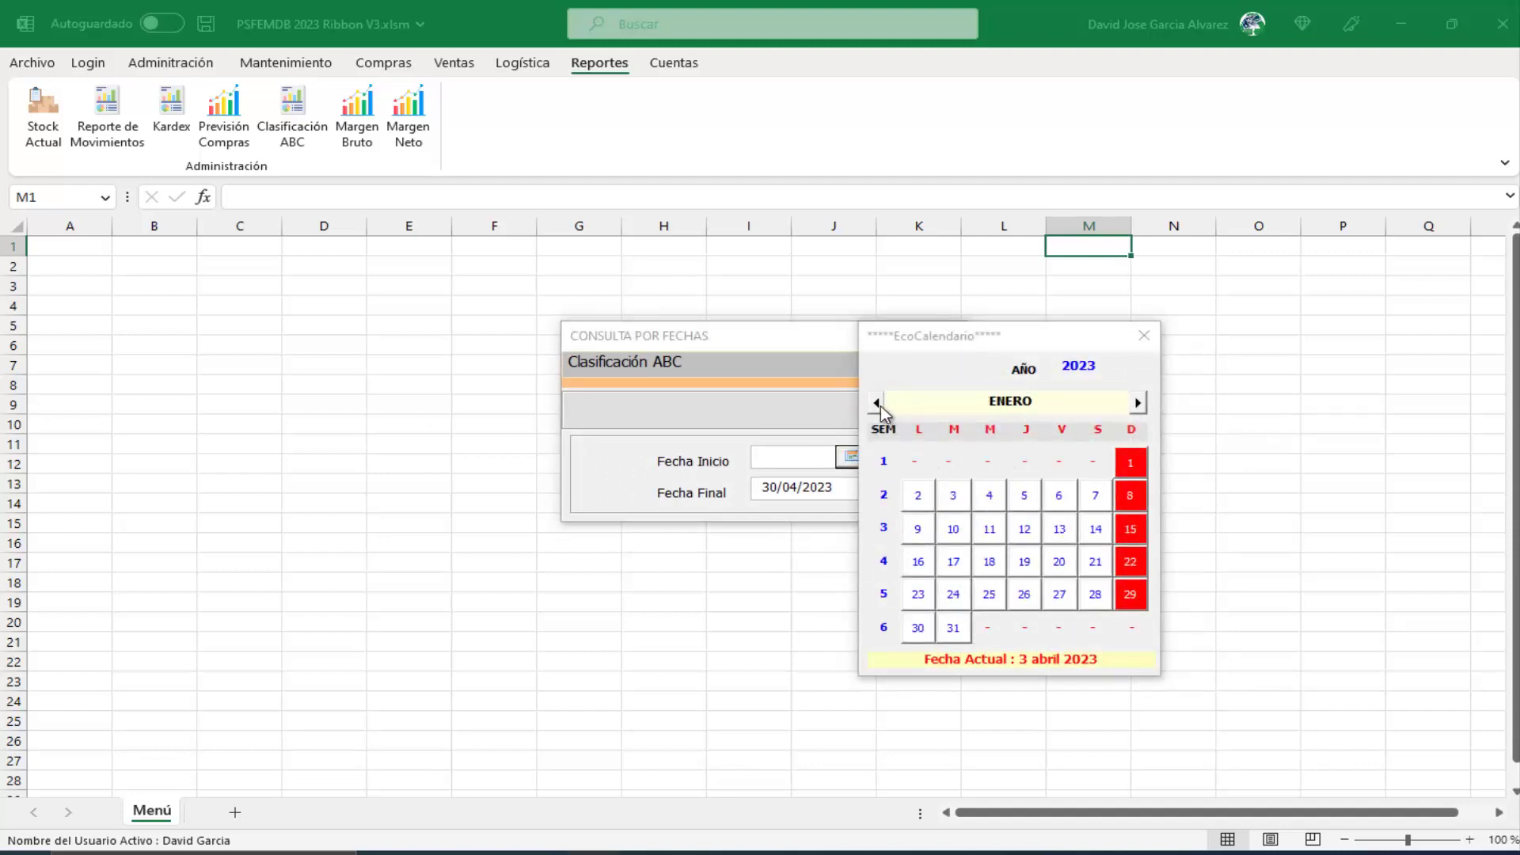
{"action": "left_click", "coordinate": [1129, 462]}
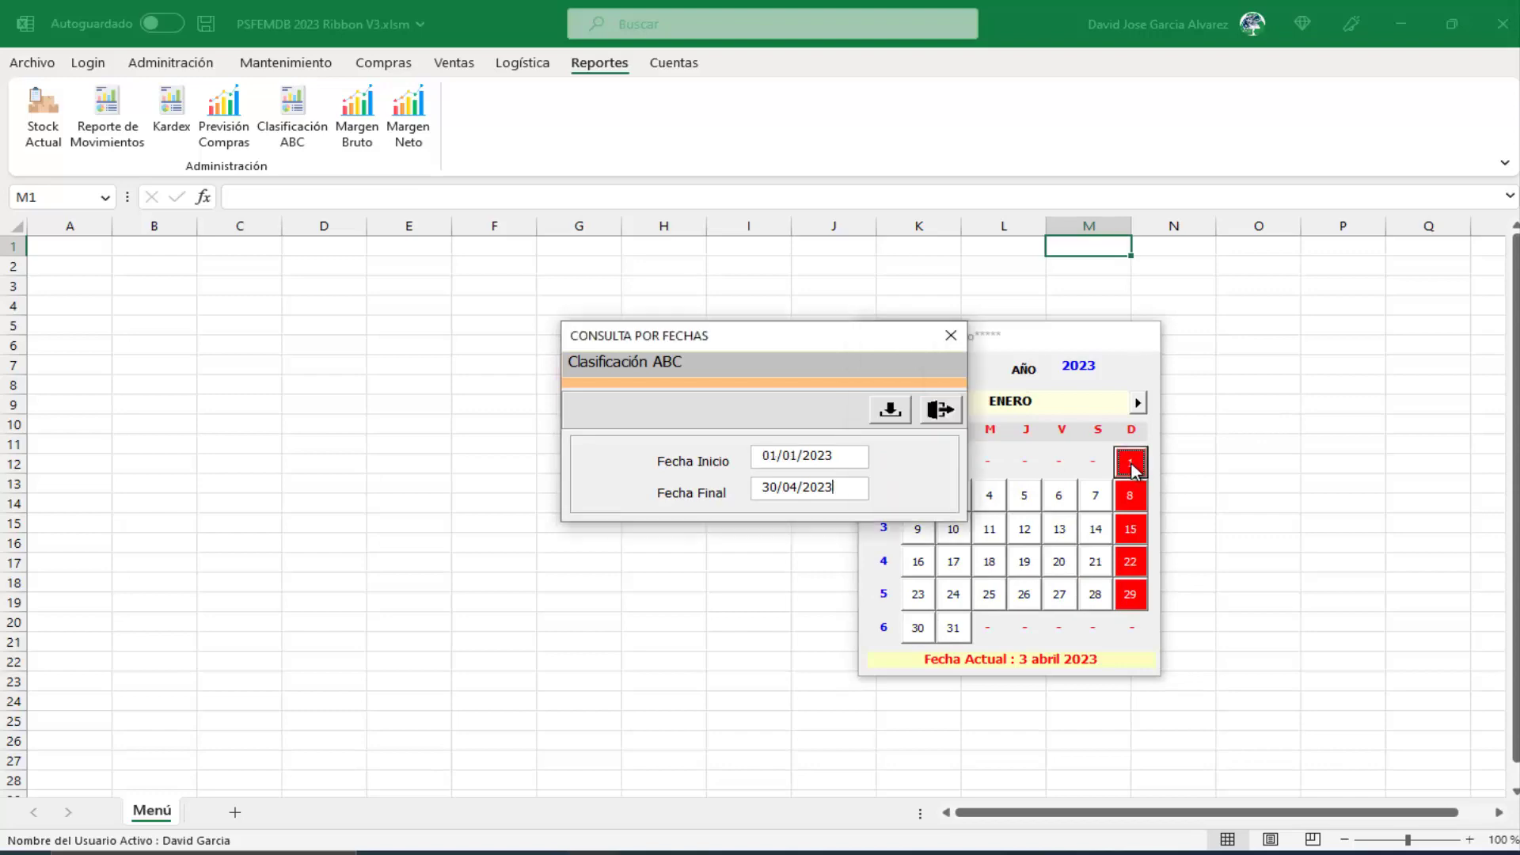
Generate the ABC report (Codigo2 A, Codigo1 B, Codigo3 C) and return to Menú
{"action": "left_click", "coordinate": [890, 409]}
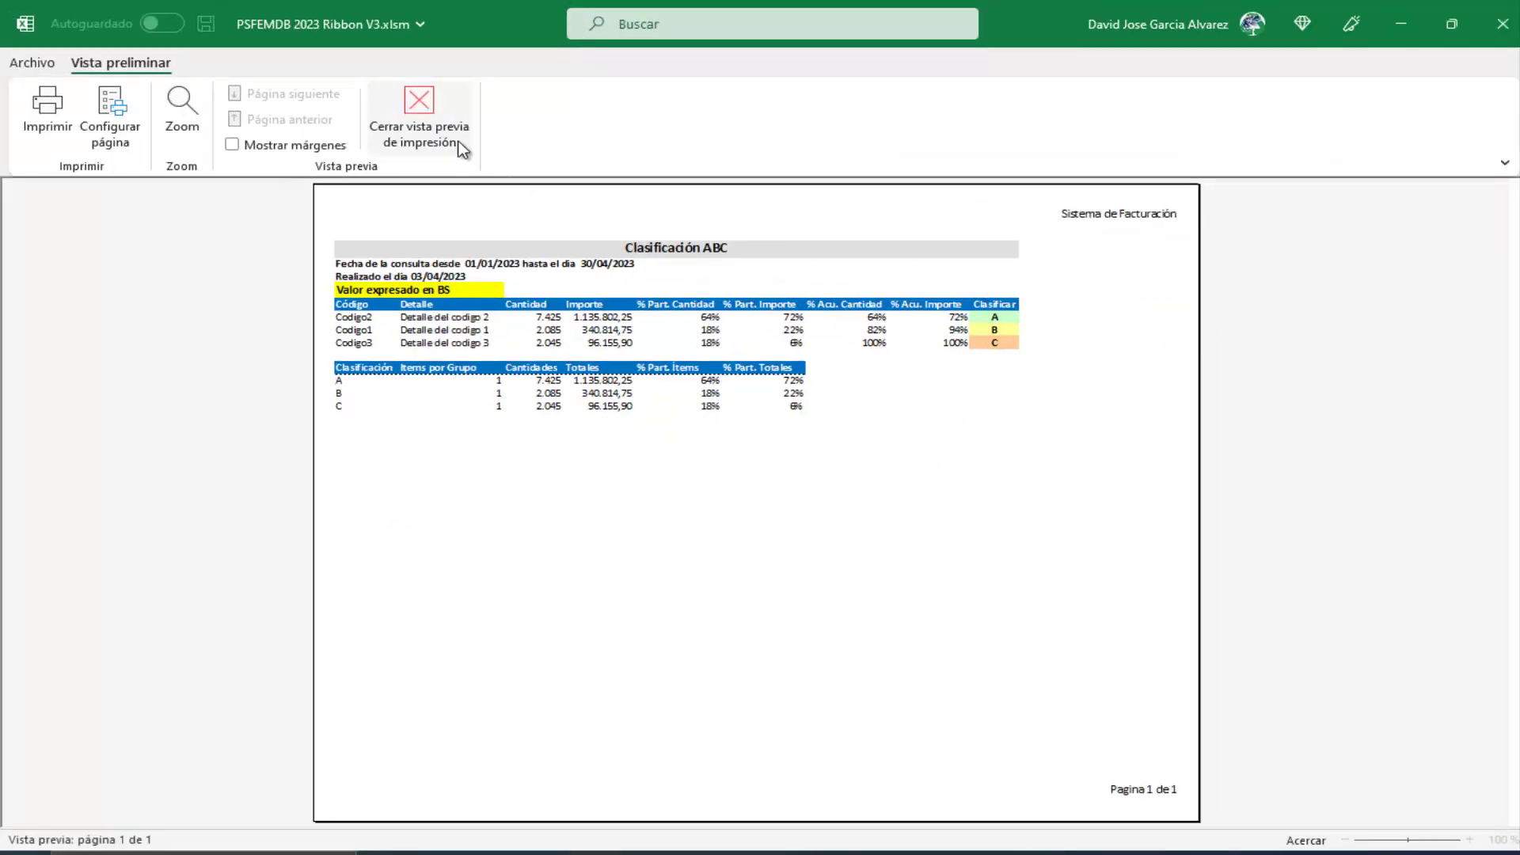
{"action": "left_click", "coordinate": [455, 149]}
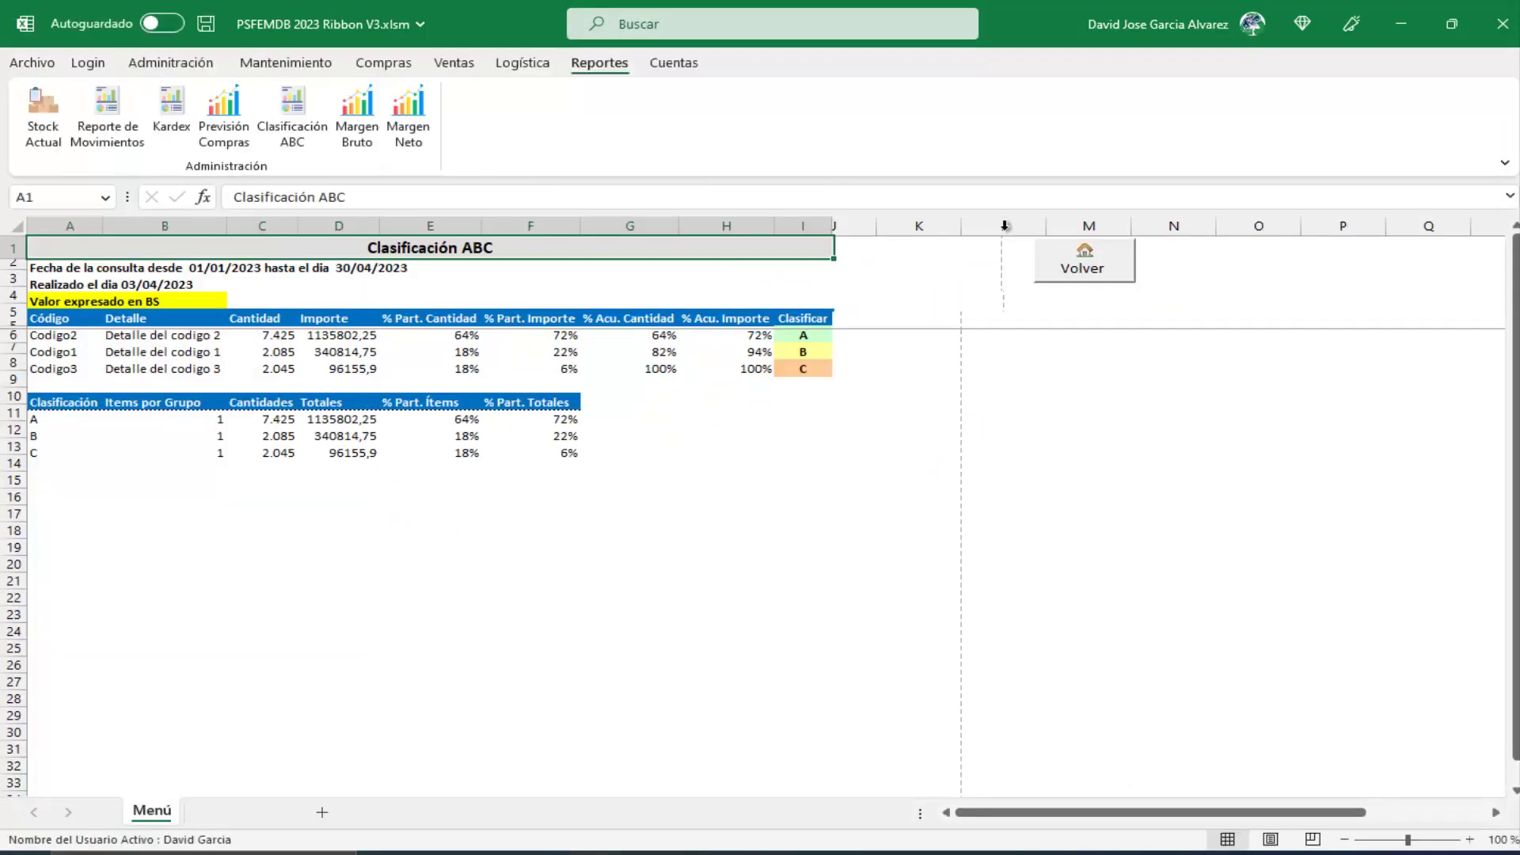
{"action": "left_click", "coordinate": [1093, 252]}
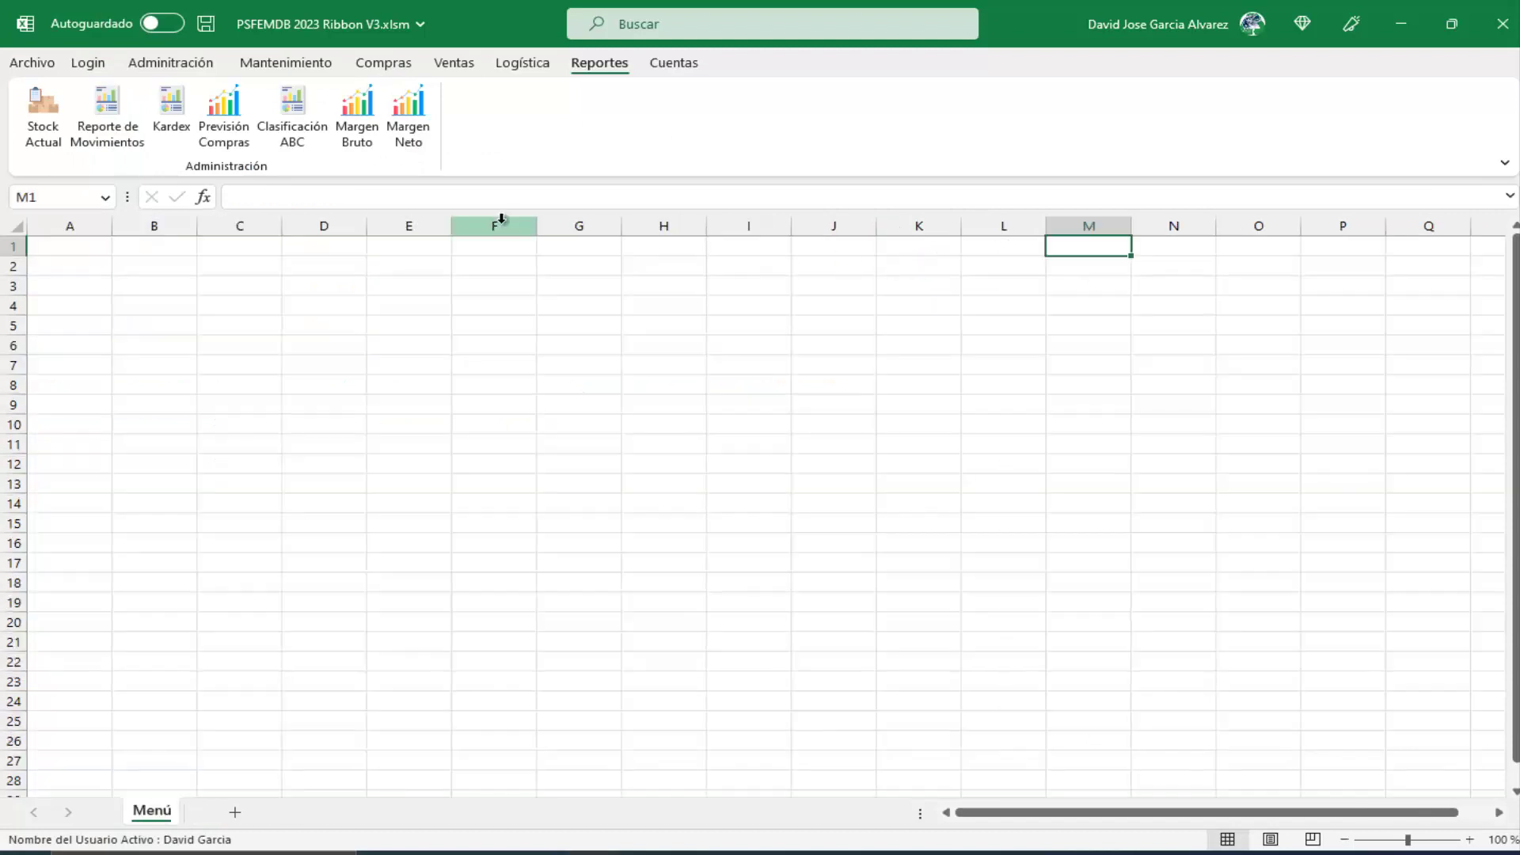
Open the Margen Neto report options with year 2023 selected
{"action": "left_click", "coordinate": [357, 130]}
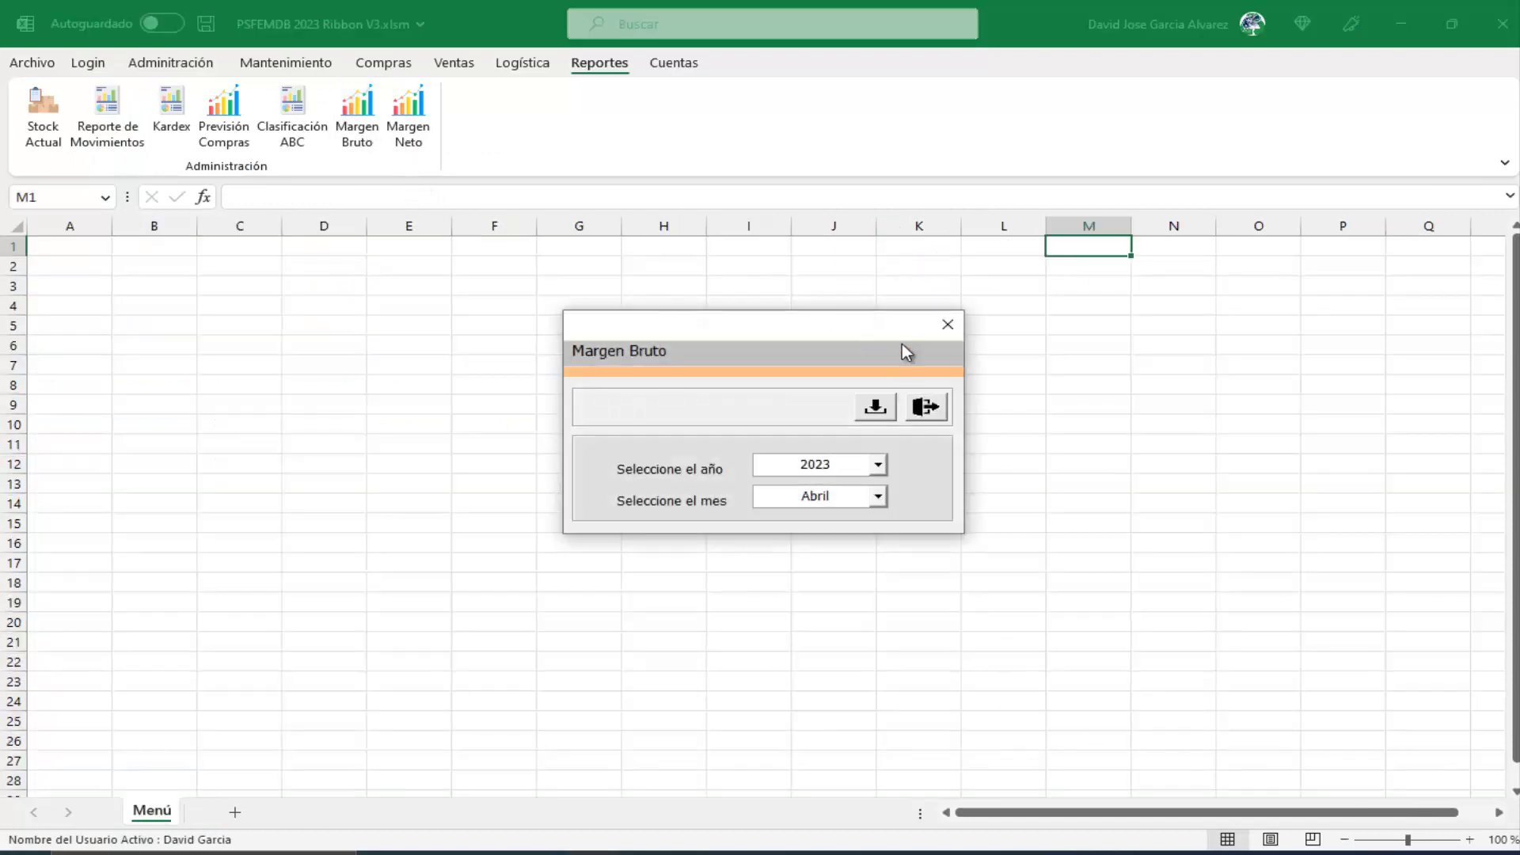
{"action": "left_click", "coordinate": [945, 324]}
{"action": "left_click", "coordinate": [408, 118]}
{"action": "left_click", "coordinate": [879, 464]}
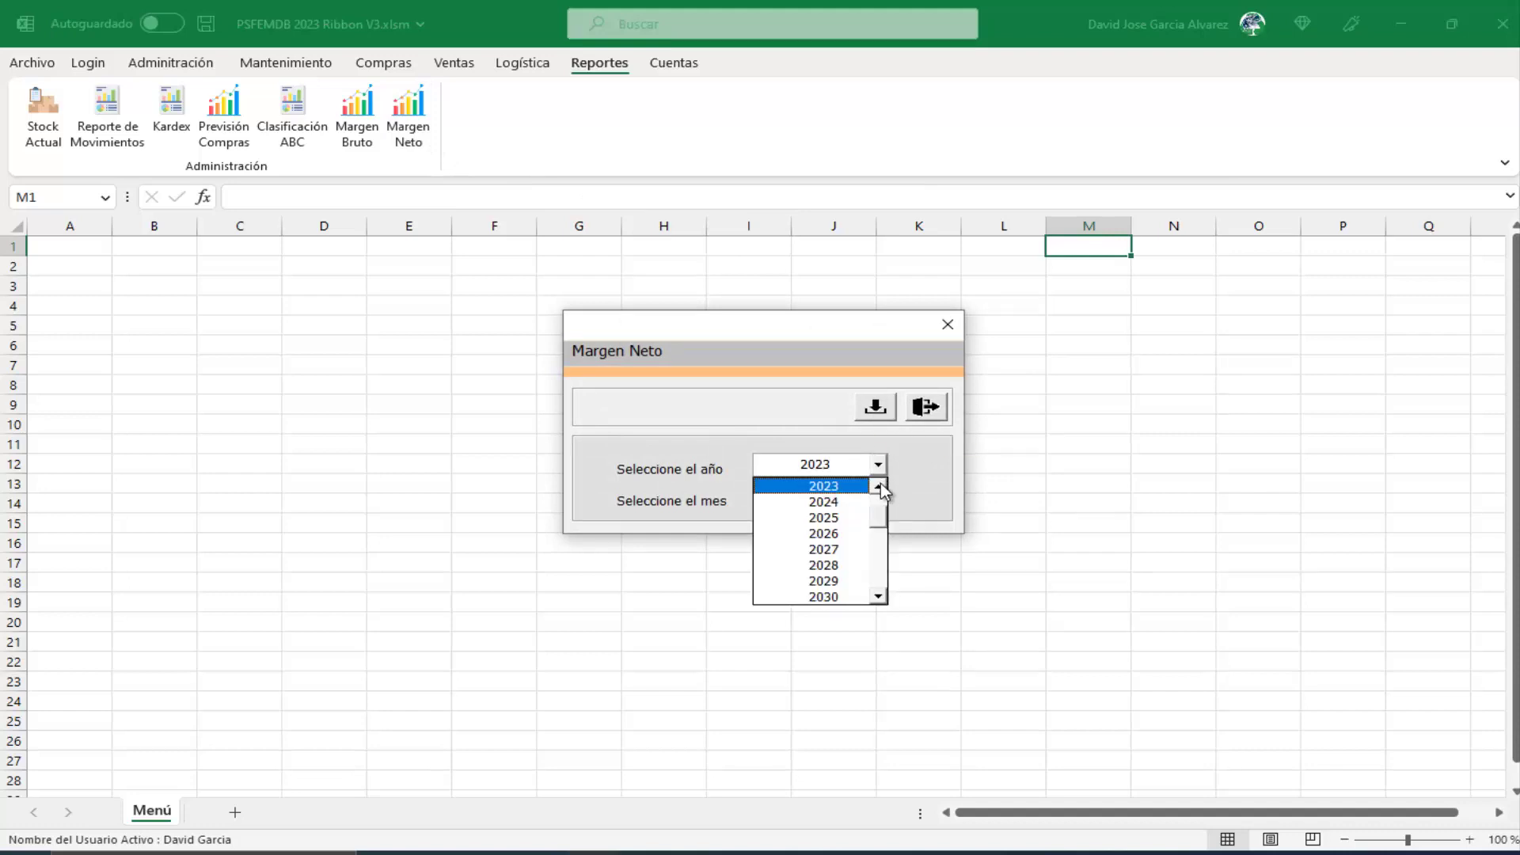
{"action": "left_click", "coordinate": [879, 485]}
{"action": "key", "text": "Escape"}
Generate the net margin report for Marzo 2023, then return to the Menú sheet
{"action": "left_click", "coordinate": [881, 496]}
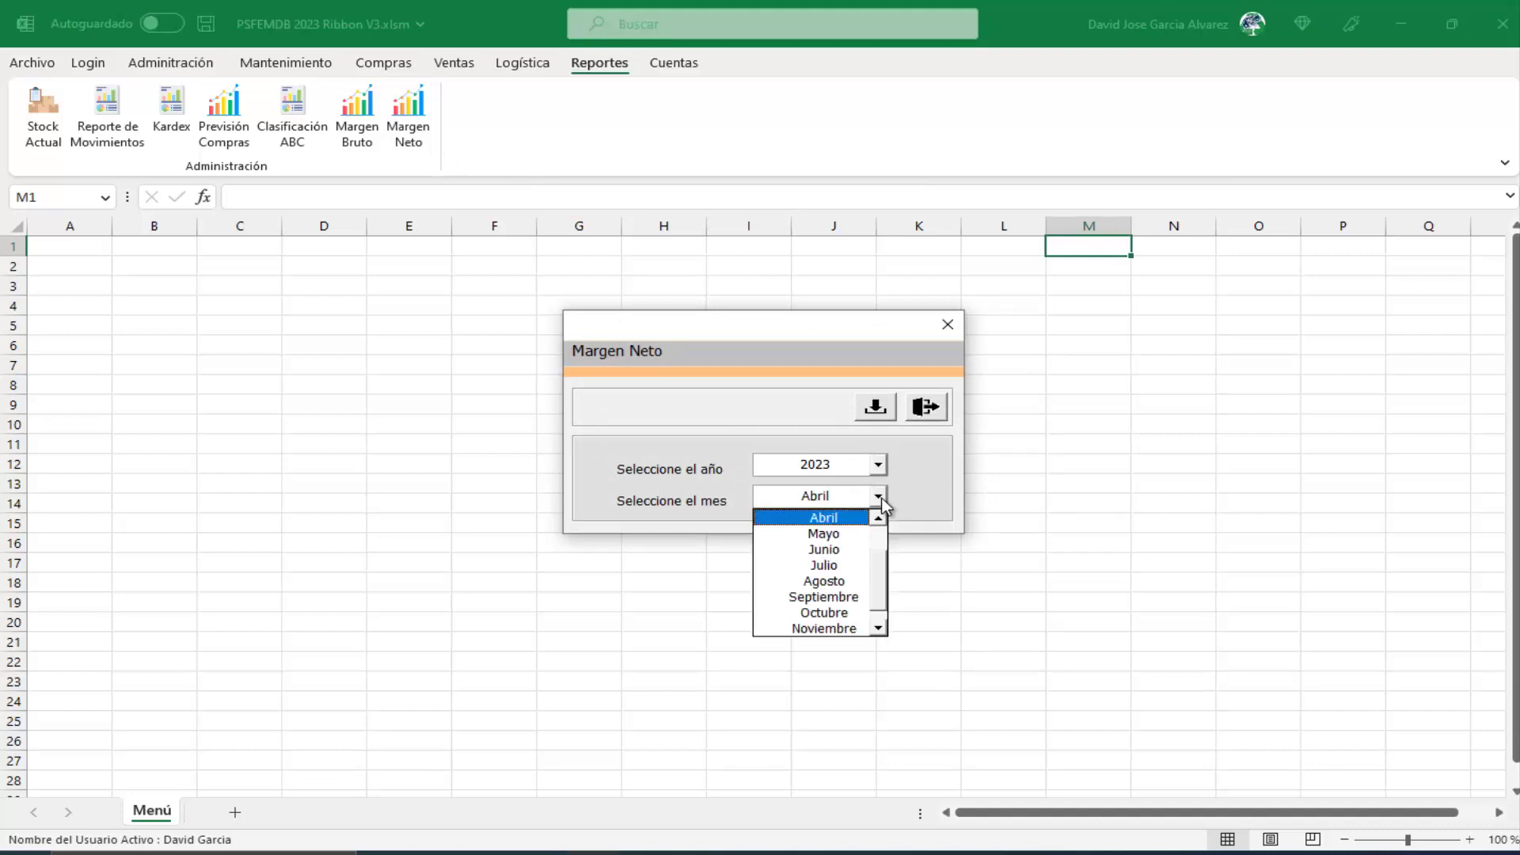
{"action": "left_click", "coordinate": [879, 518]}
{"action": "left_click", "coordinate": [864, 518]}
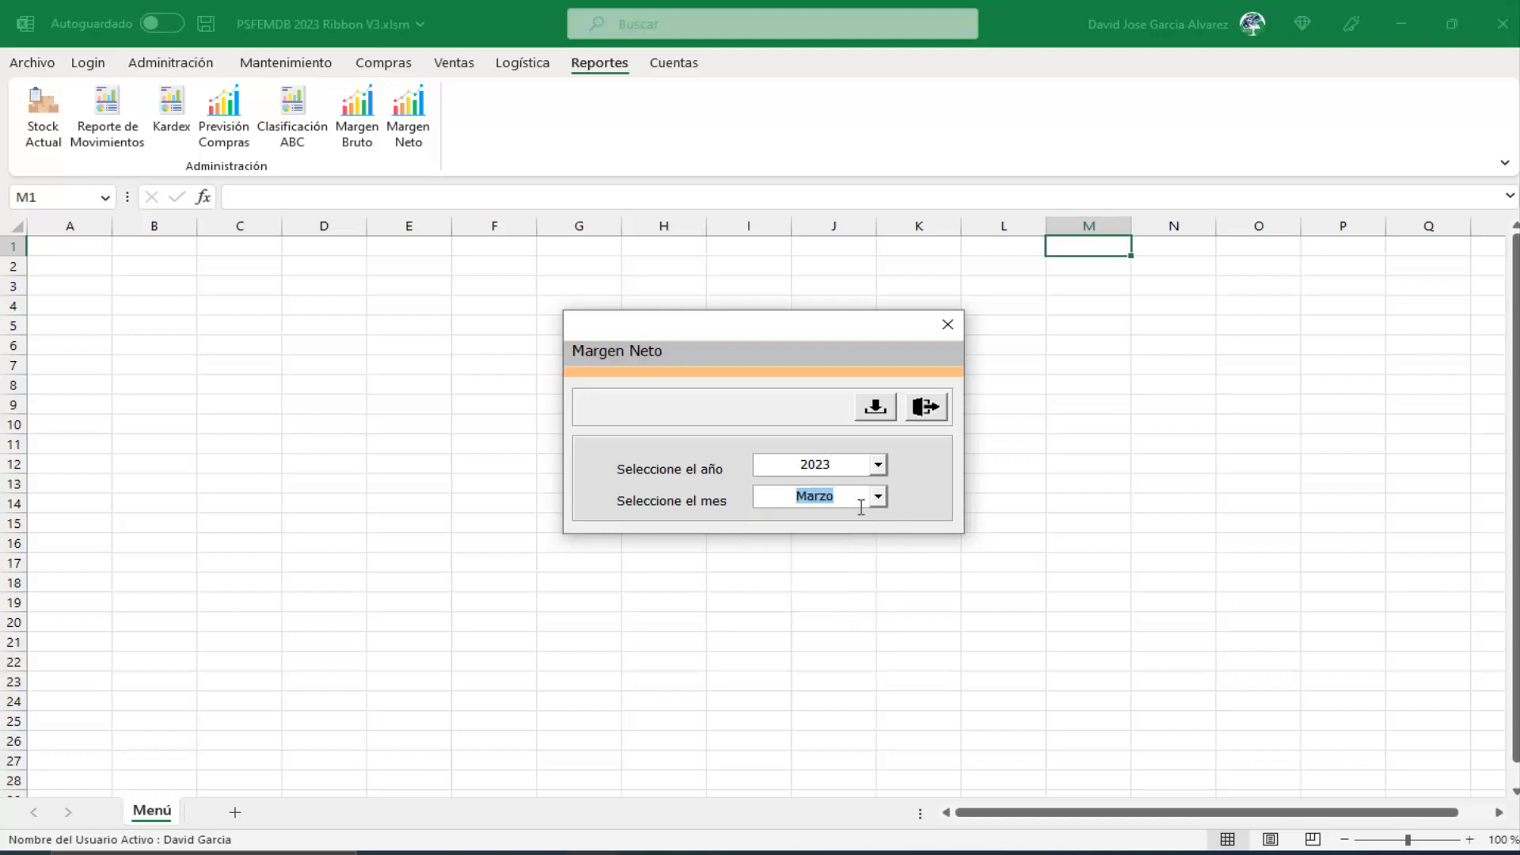
{"action": "left_click", "coordinate": [875, 406]}
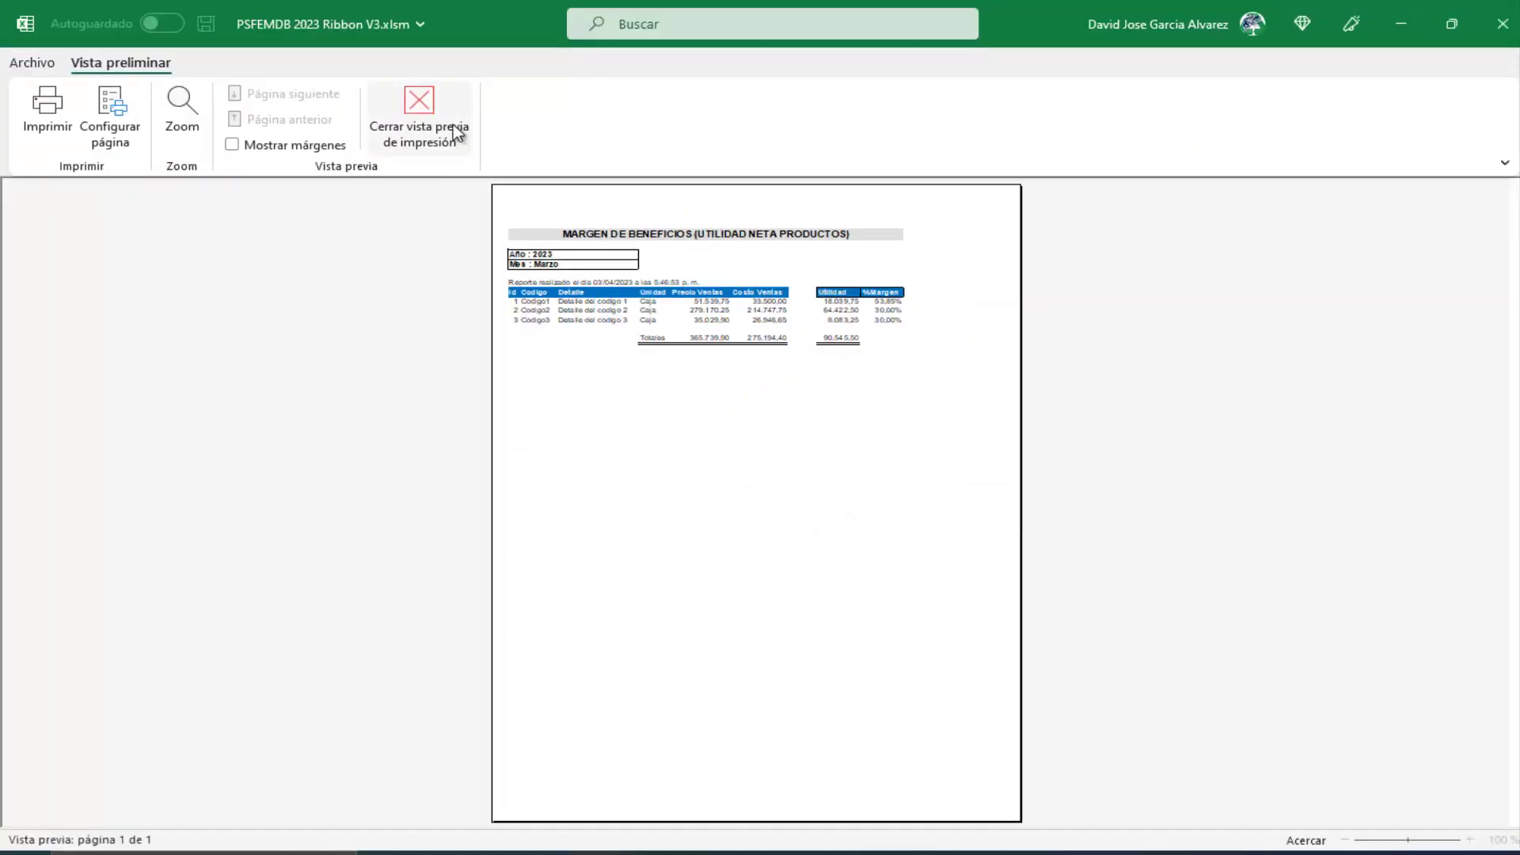
{"action": "left_click", "coordinate": [457, 133]}
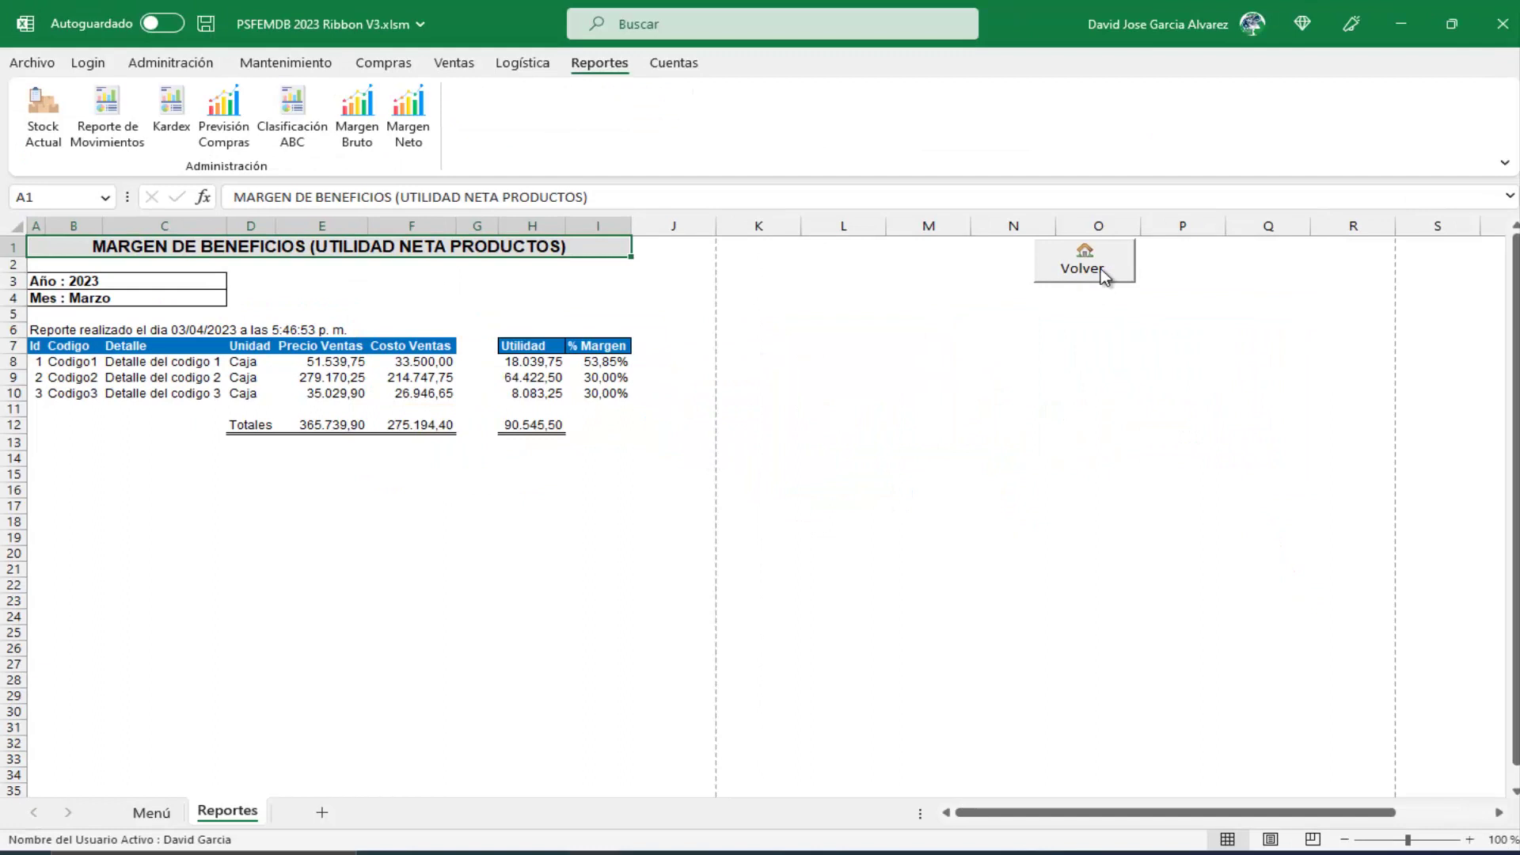
{"action": "left_click", "coordinate": [1100, 265]}
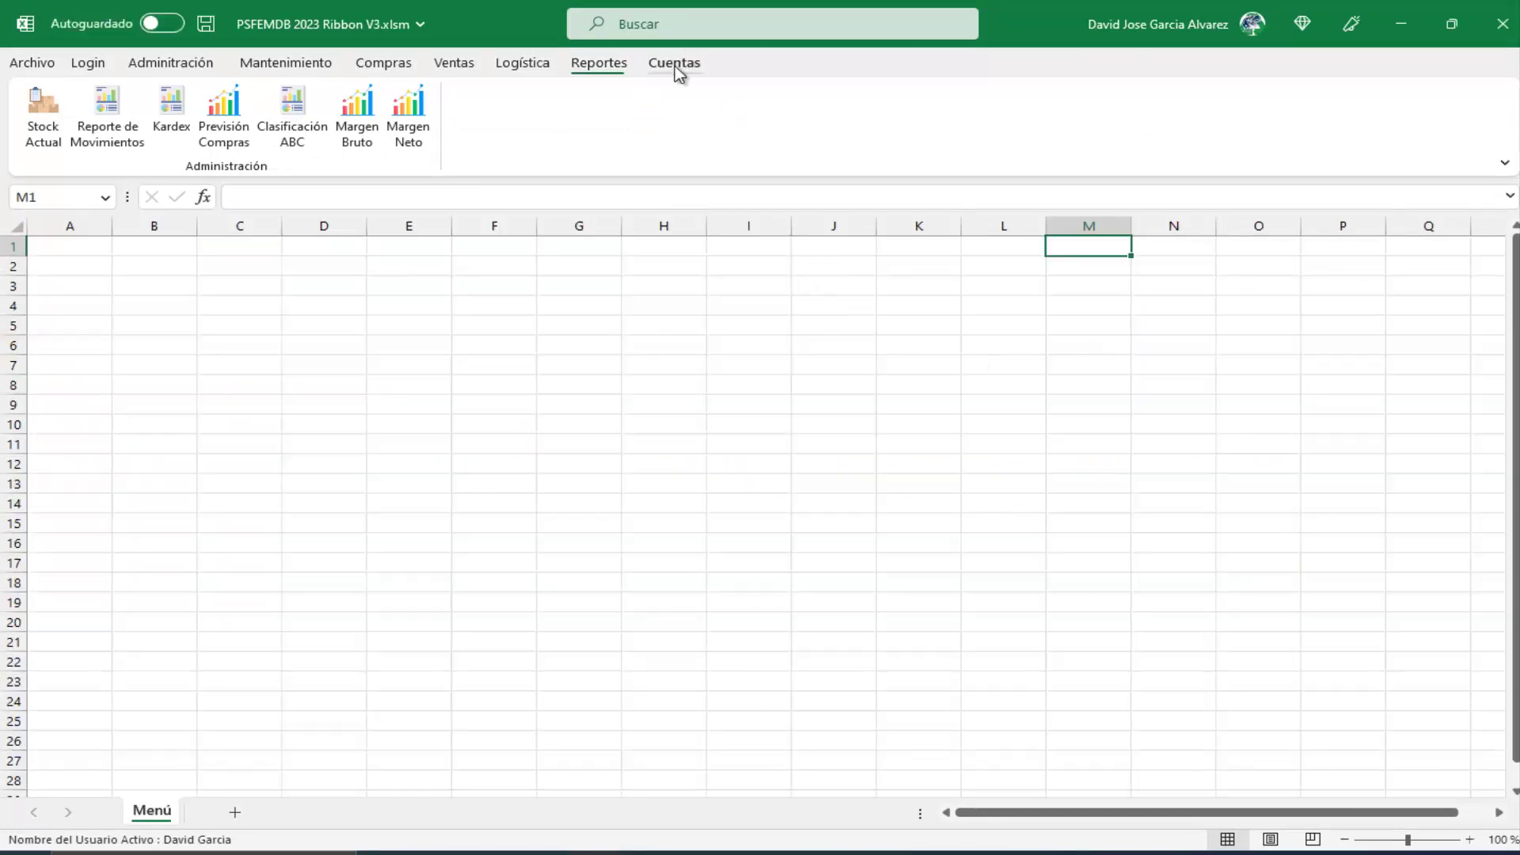
Open Cuentas por Pagar with the Crédito invoice type loaded
{"action": "left_click", "coordinate": [674, 65]}
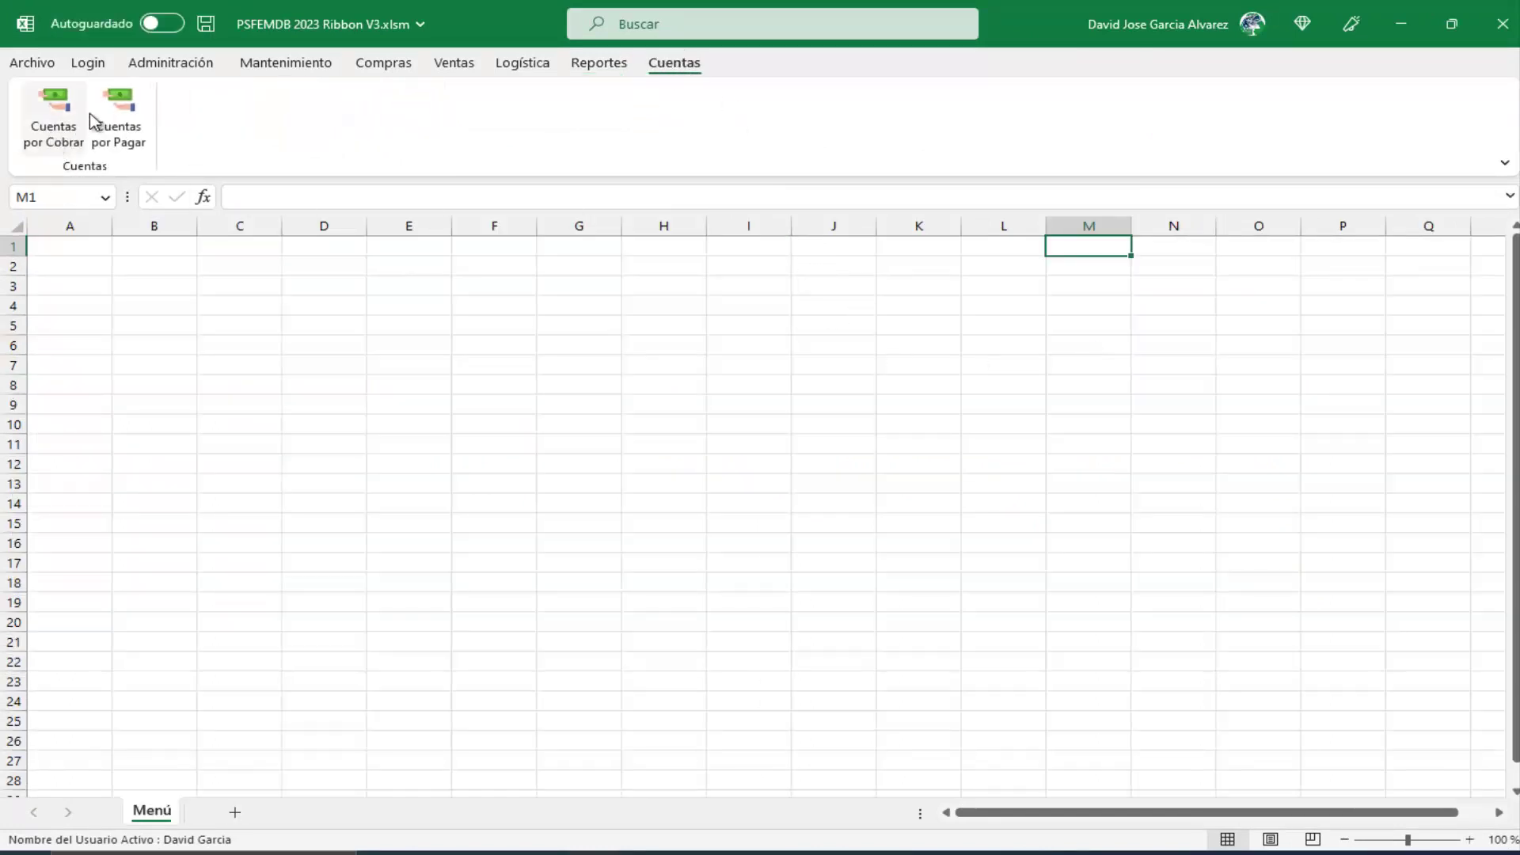
{"action": "left_click", "coordinate": [131, 127]}
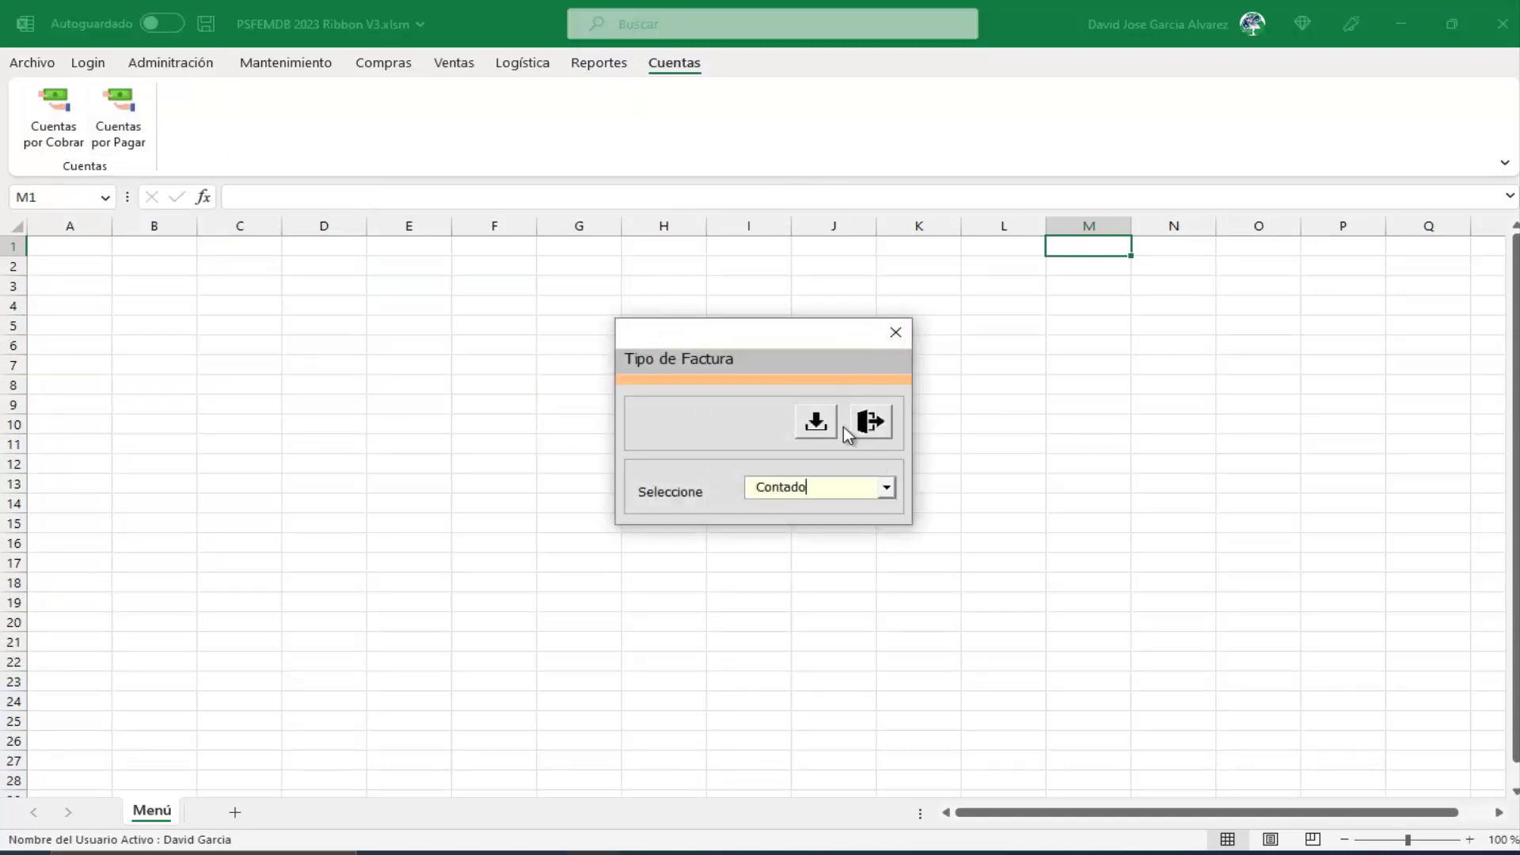
{"action": "left_click", "coordinate": [887, 488]}
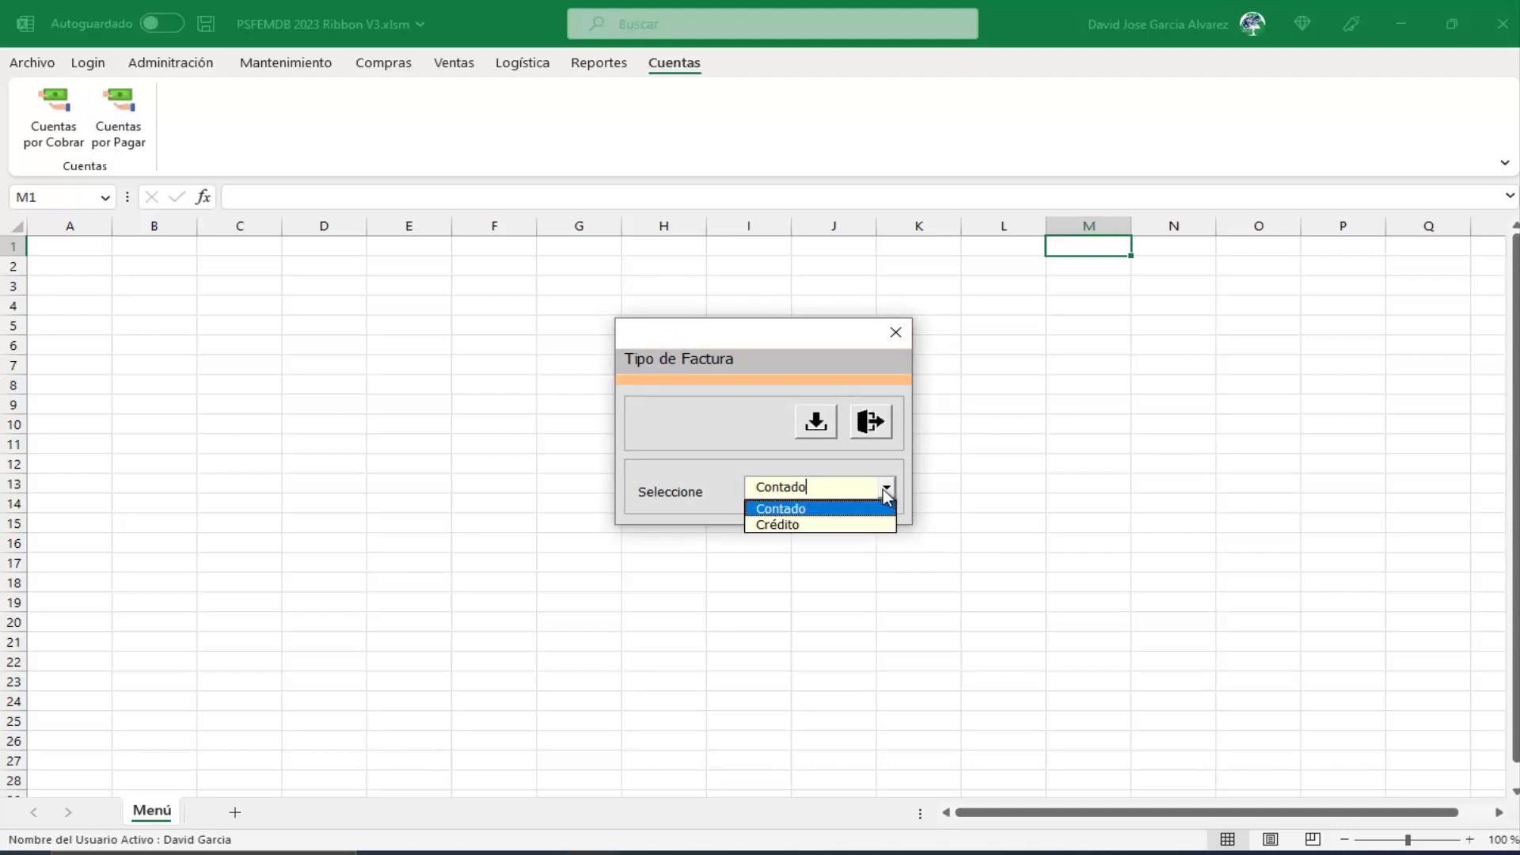
{"action": "left_click", "coordinate": [795, 526]}
{"action": "left_click", "coordinate": [818, 420]}
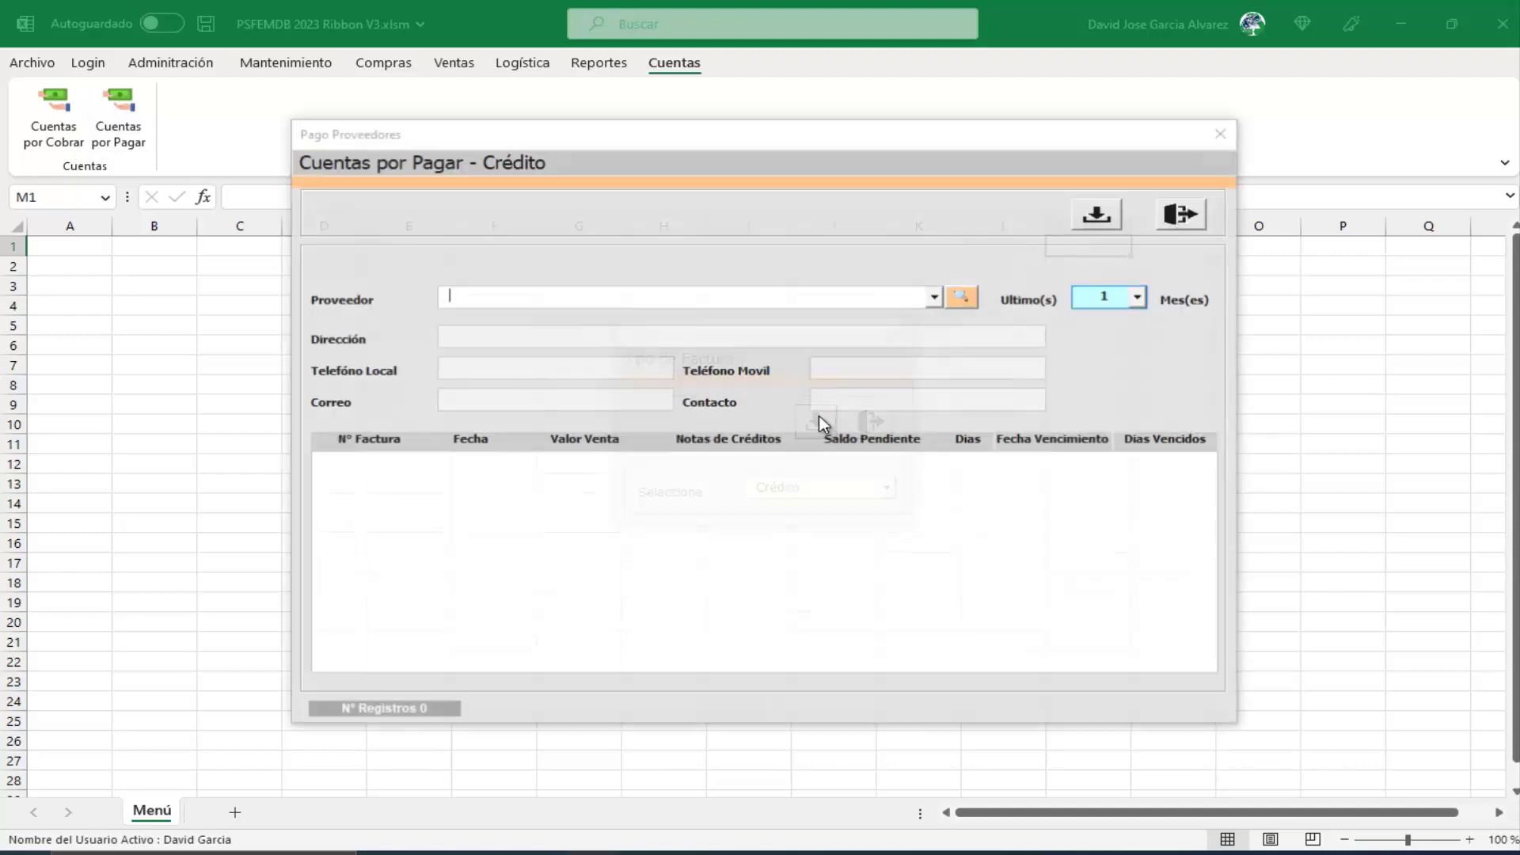
Pick Proveedor numero 3 and open the payment form for invoice FCC00000009
{"action": "key", "text": "Down"}
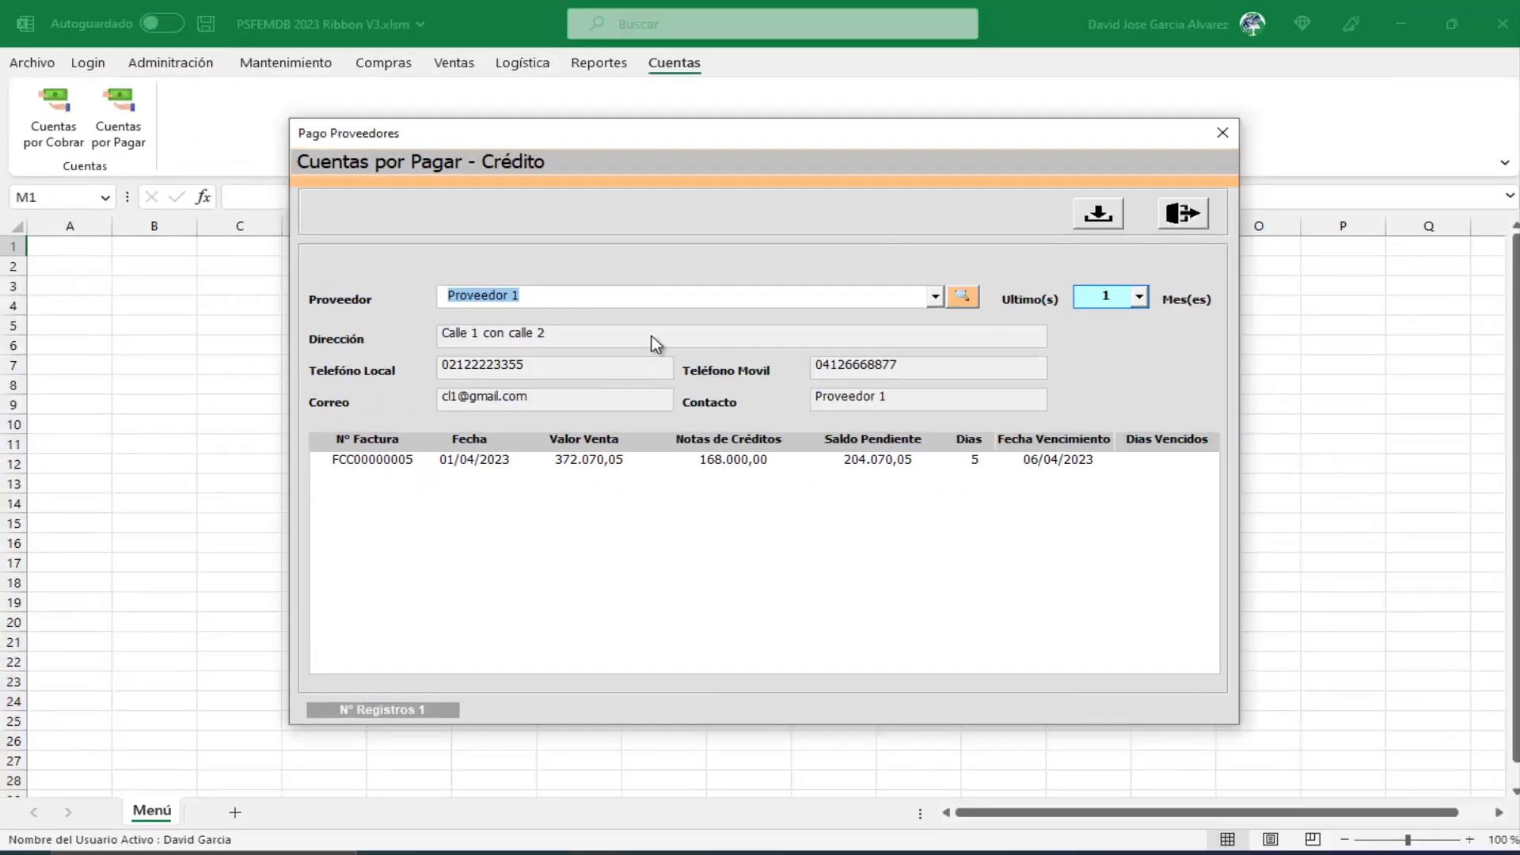
{"action": "key", "text": "Down"}
{"action": "key", "text": "Down"}
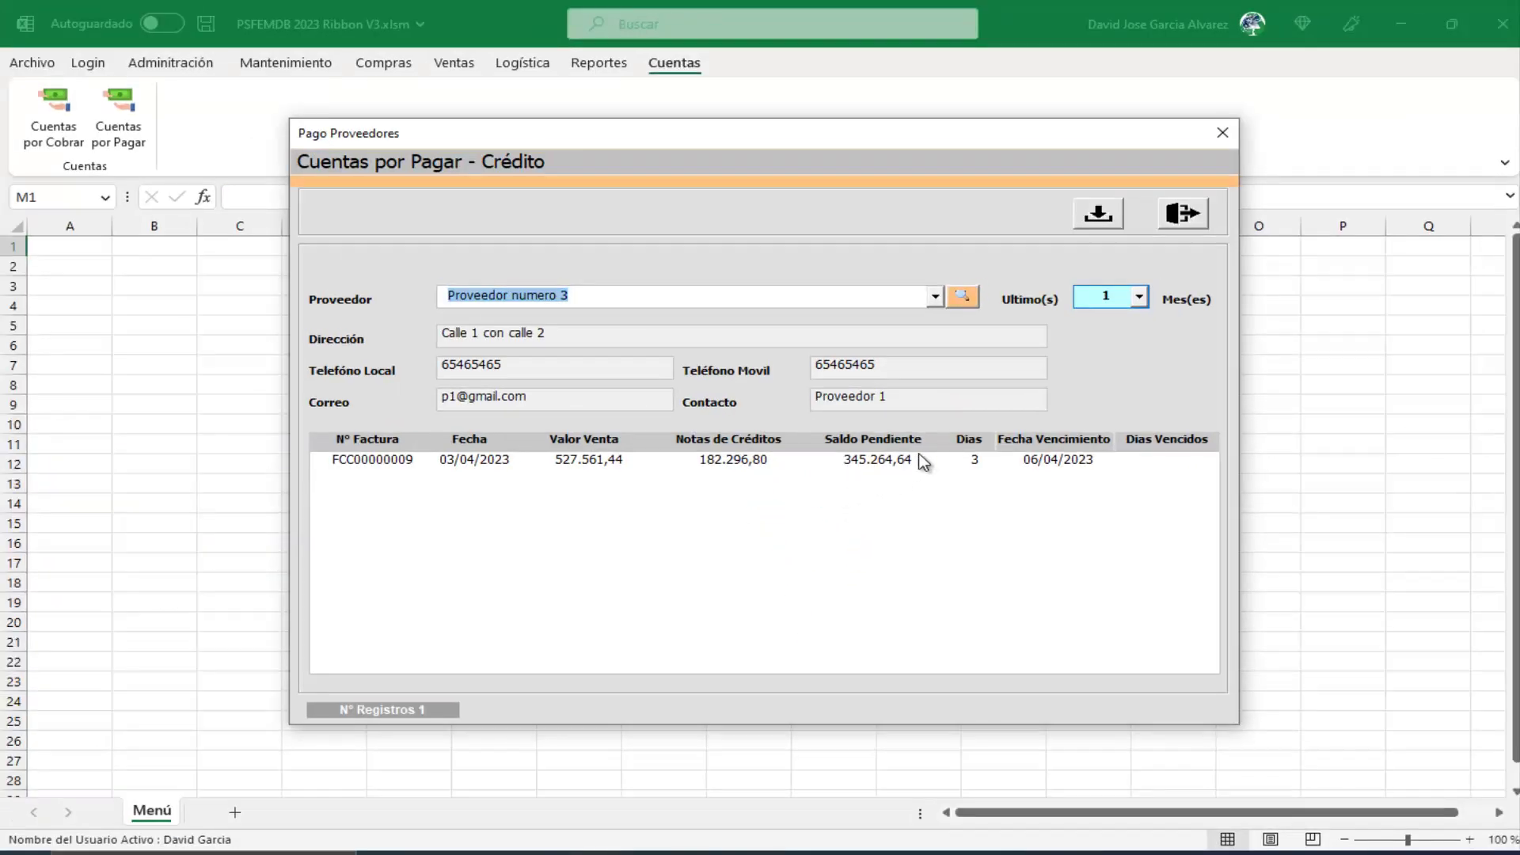
{"action": "left_click", "coordinate": [924, 466]}
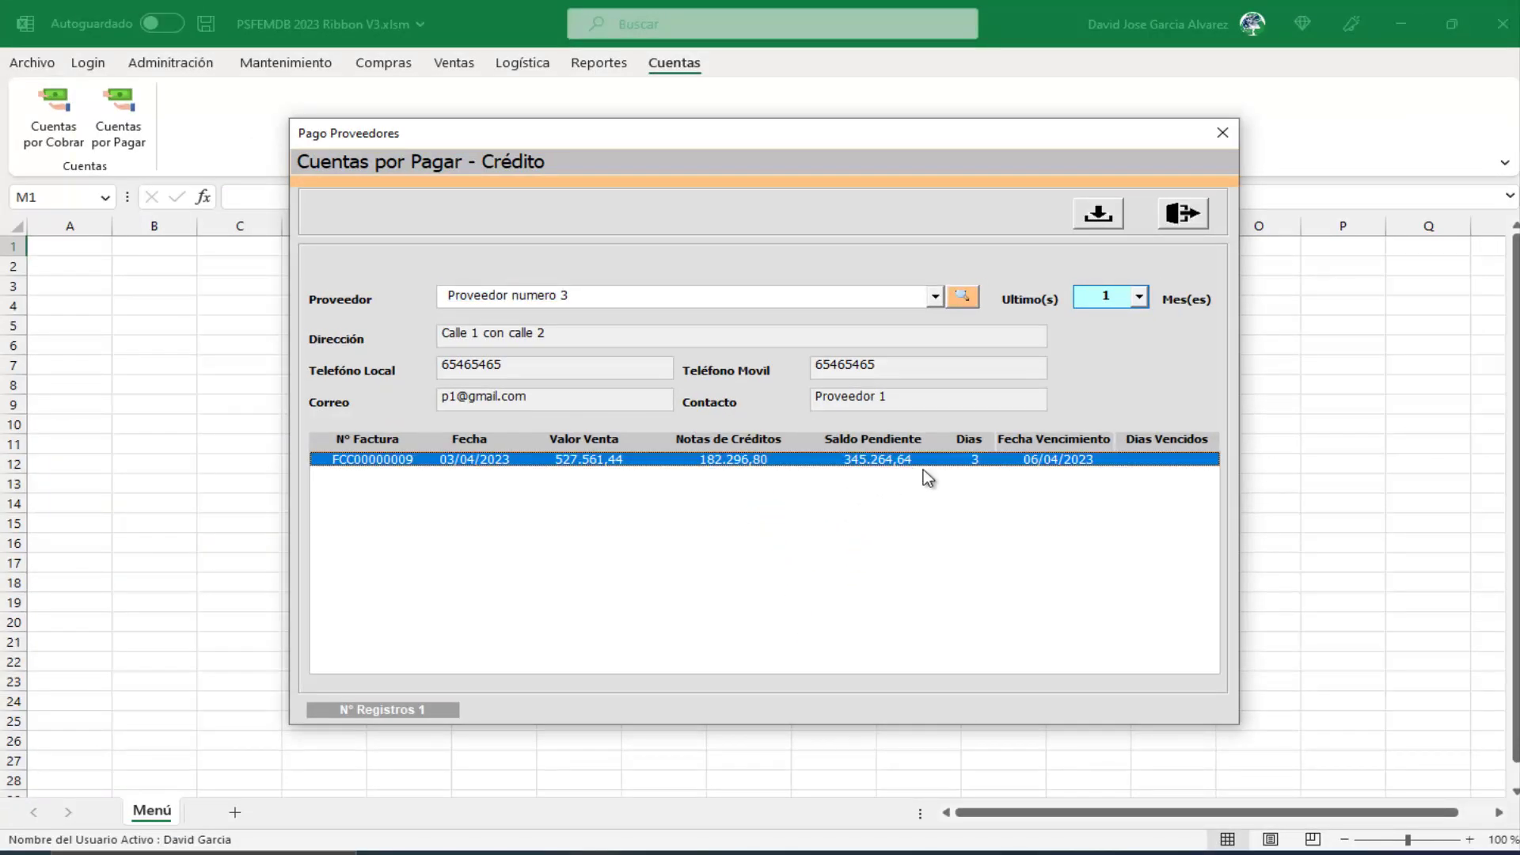
{"action": "left_click", "coordinate": [1099, 213]}
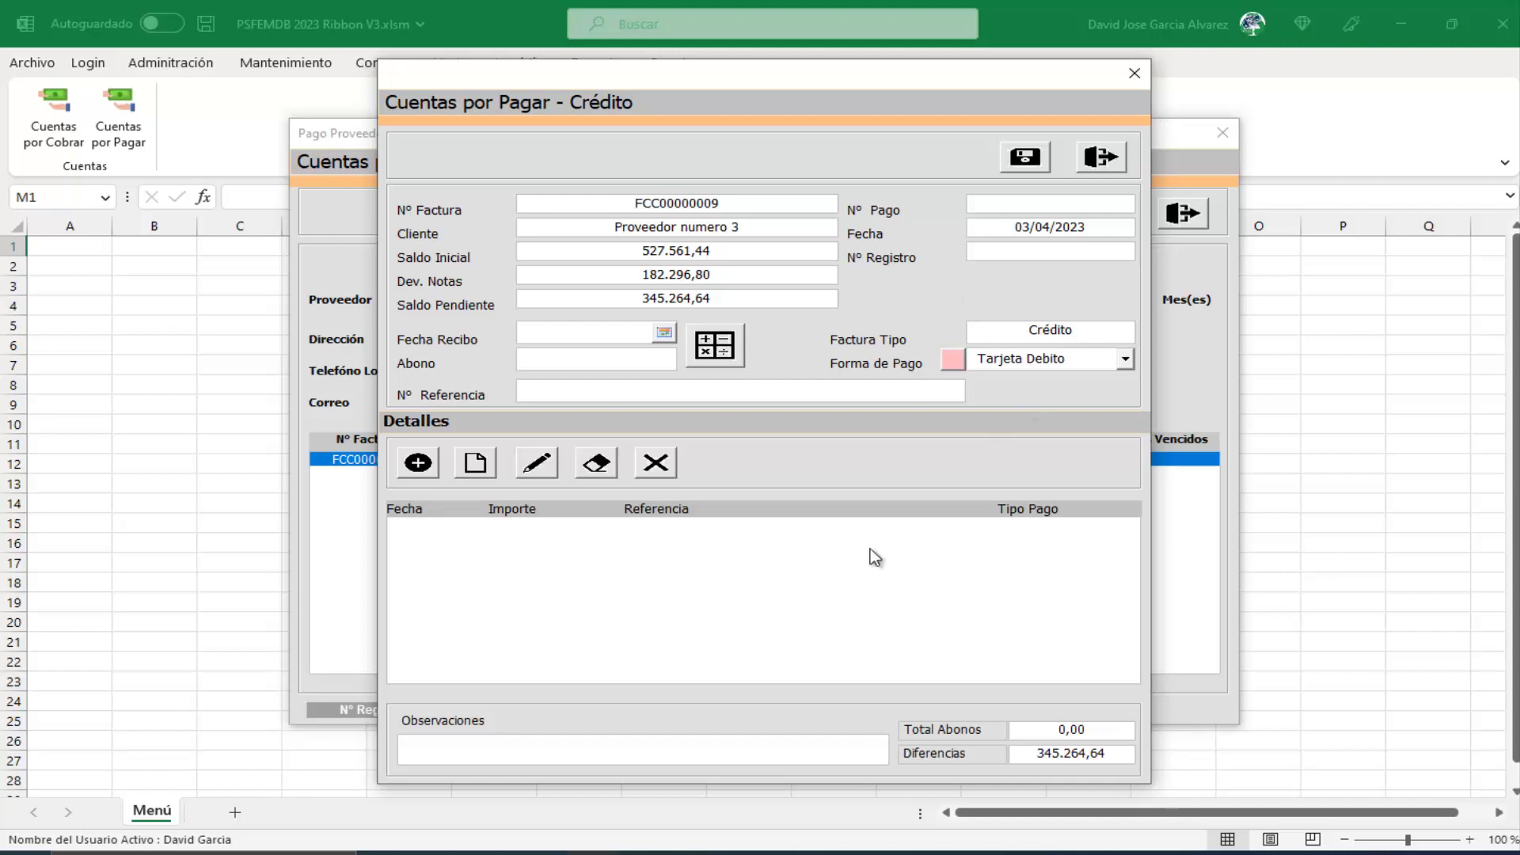
Enter a full 345.264,64 payment by Tarjeta Credito with observation 'Prueba'
{"action": "left_click", "coordinate": [728, 352]}
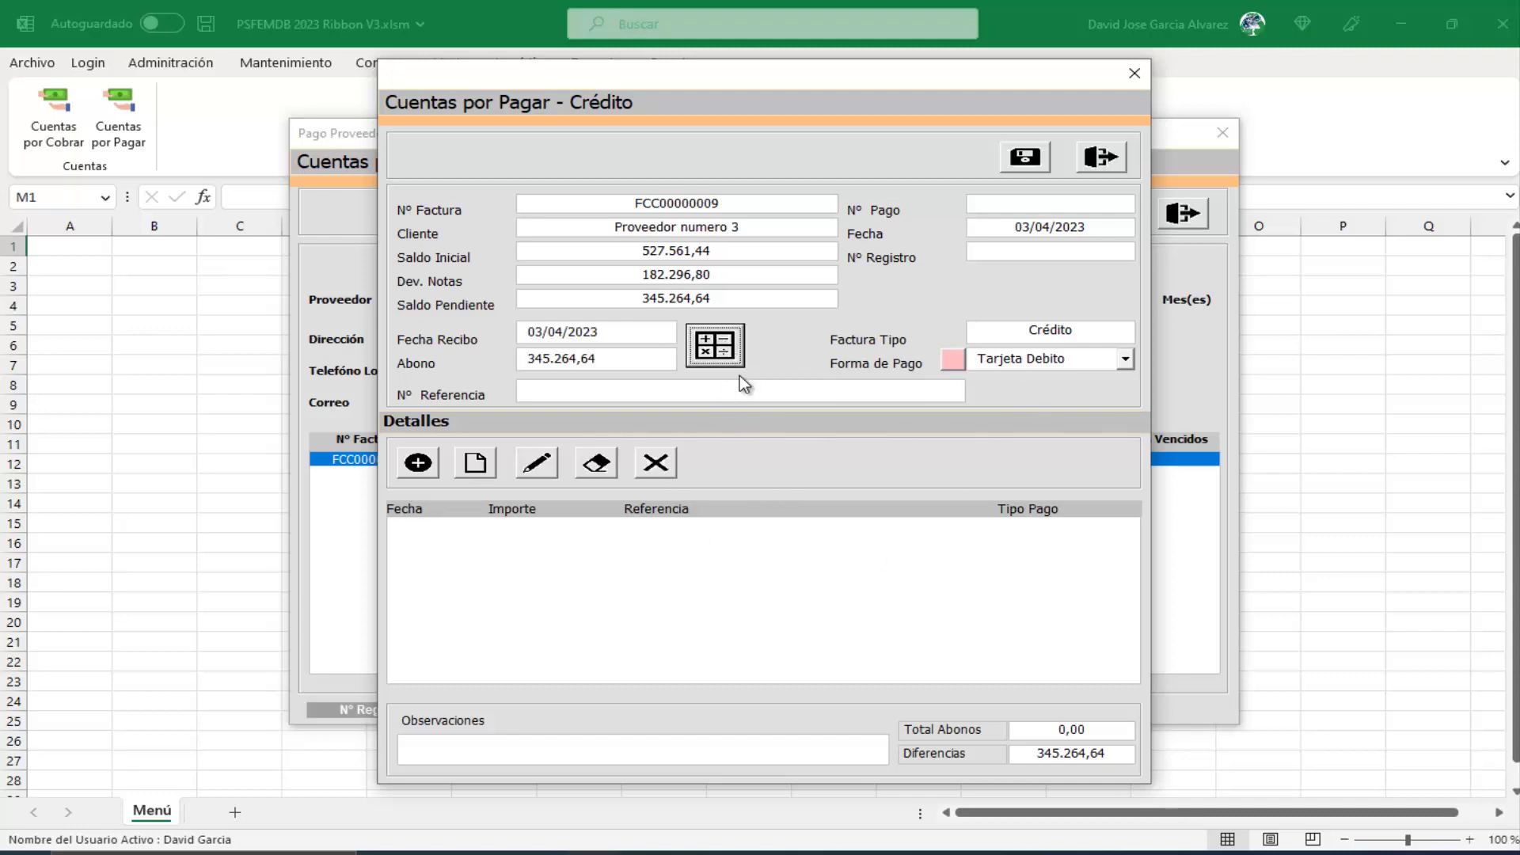
{"action": "left_click", "coordinate": [679, 393]}
{"action": "type", "text": "Referencia"}
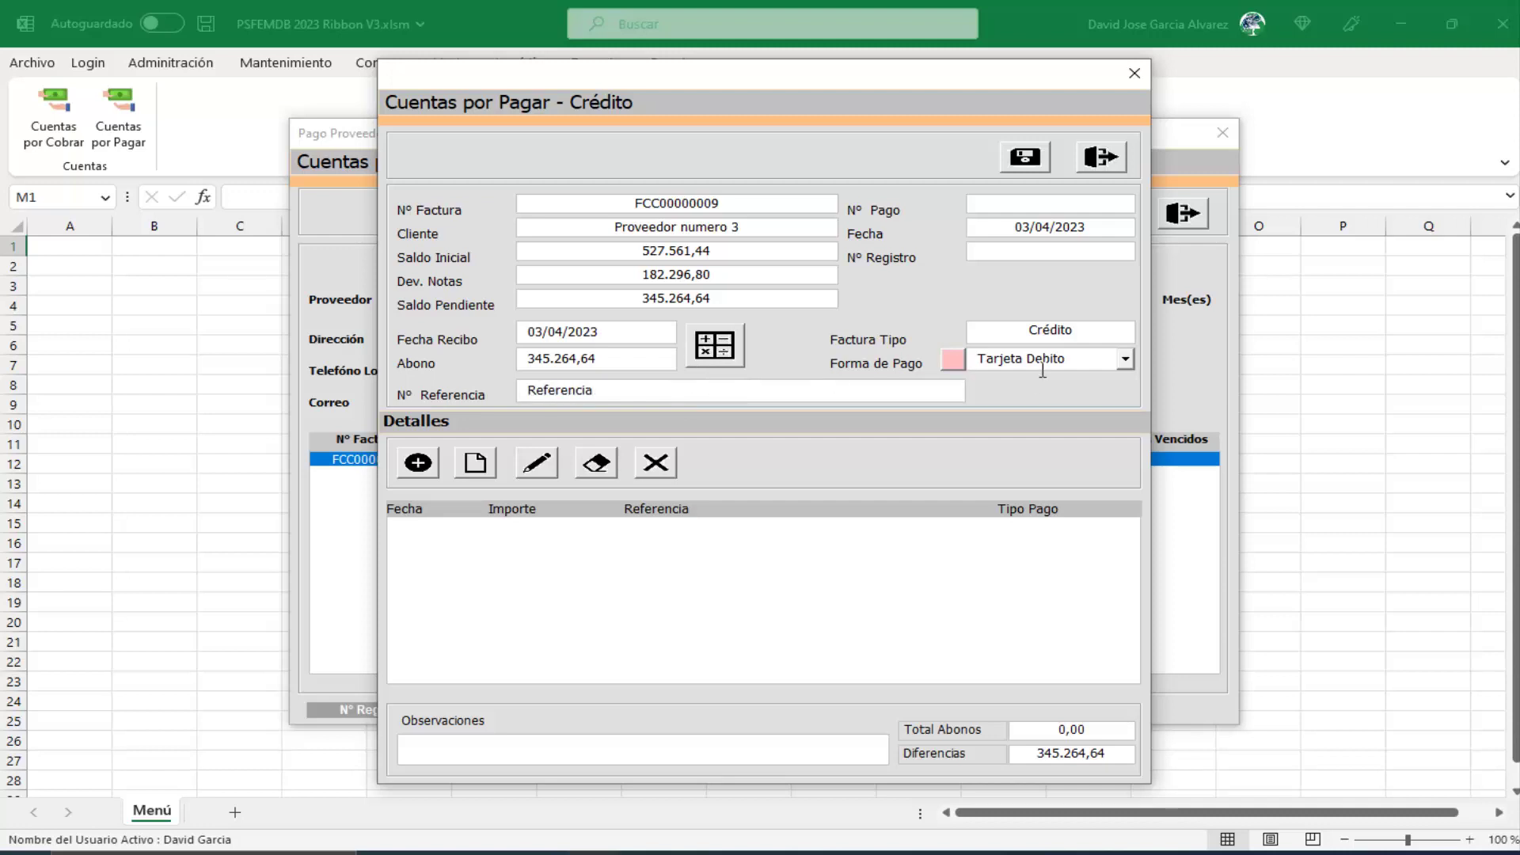
{"action": "left_click", "coordinate": [1125, 359]}
{"action": "left_click", "coordinate": [1052, 393]}
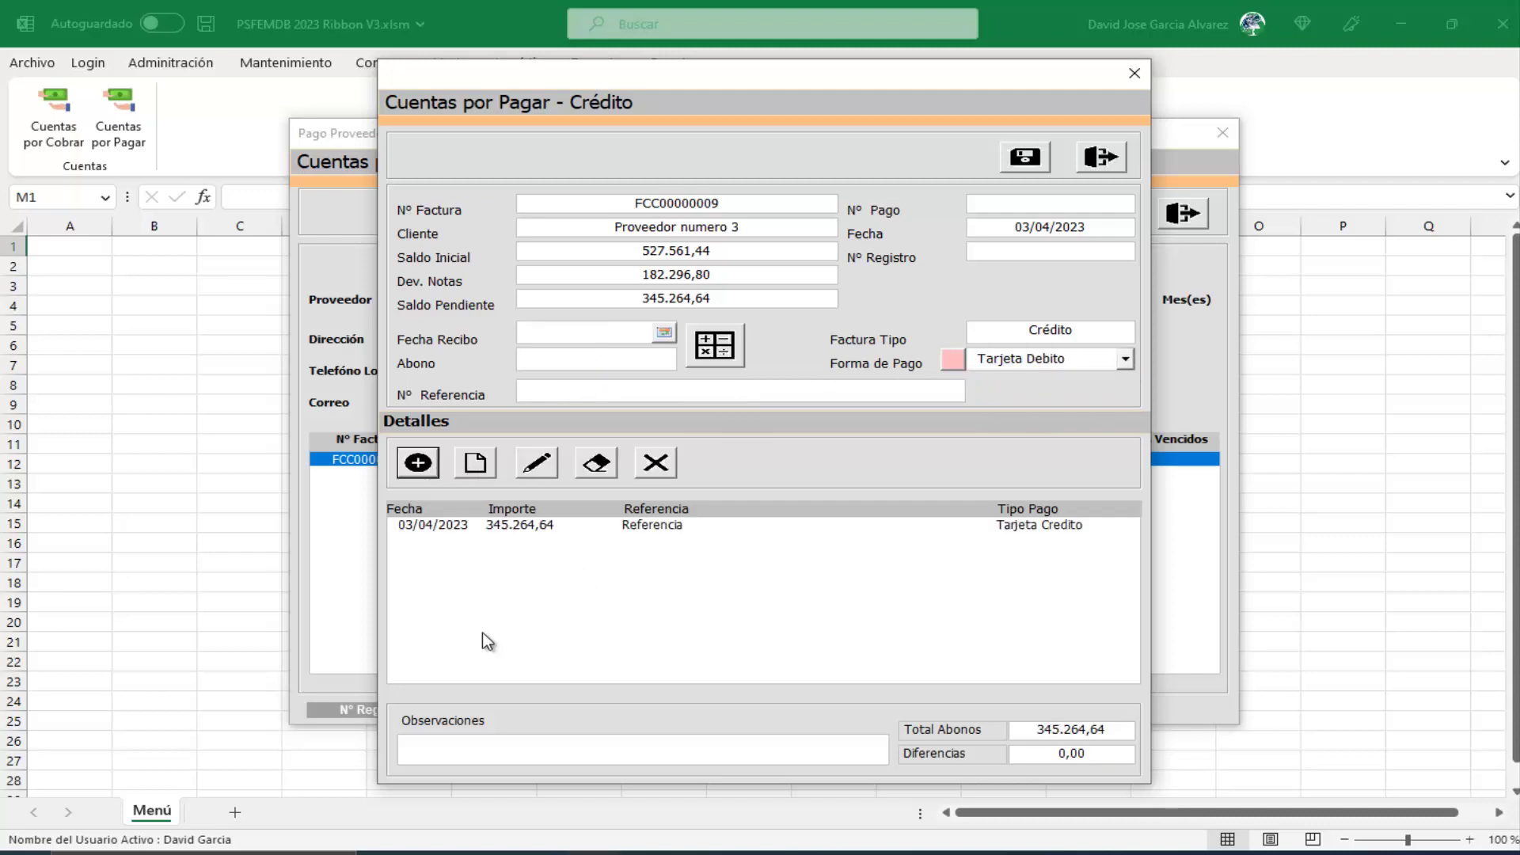
{"action": "left_click", "coordinate": [570, 747]}
{"action": "type", "text": "Pr"}
{"action": "type", "text": "uena"}
{"action": "key", "text": "BackSpace"}
{"action": "key", "text": "BackSpace"}
{"action": "type", "text": "ba"}
Save the payment as PFC00000006, close the payables forms, and return to the Menú sheet
{"action": "left_click", "coordinate": [1029, 158]}
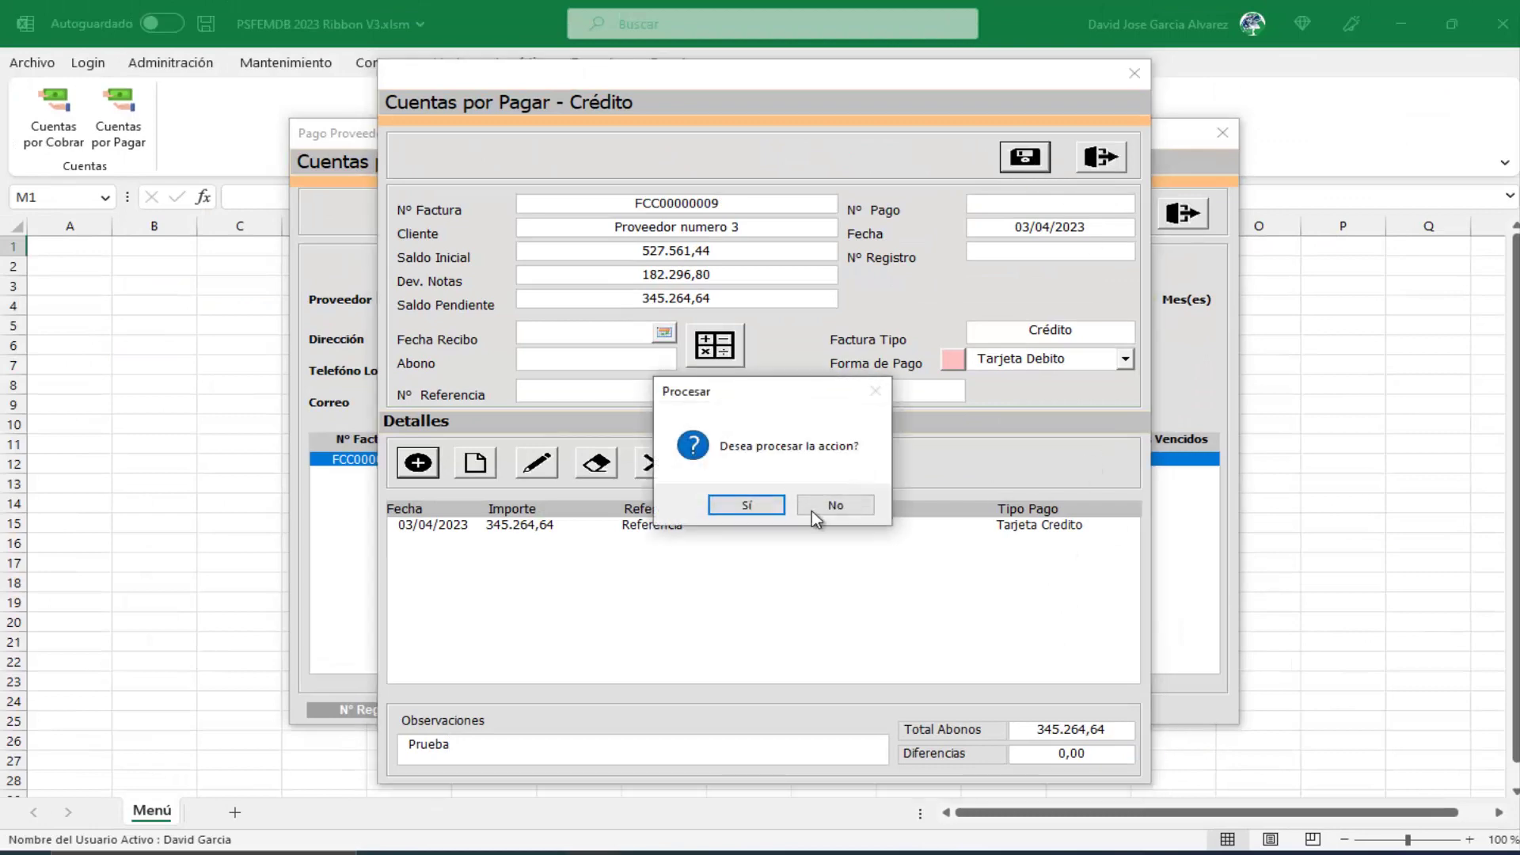
{"action": "left_click", "coordinate": [759, 507]}
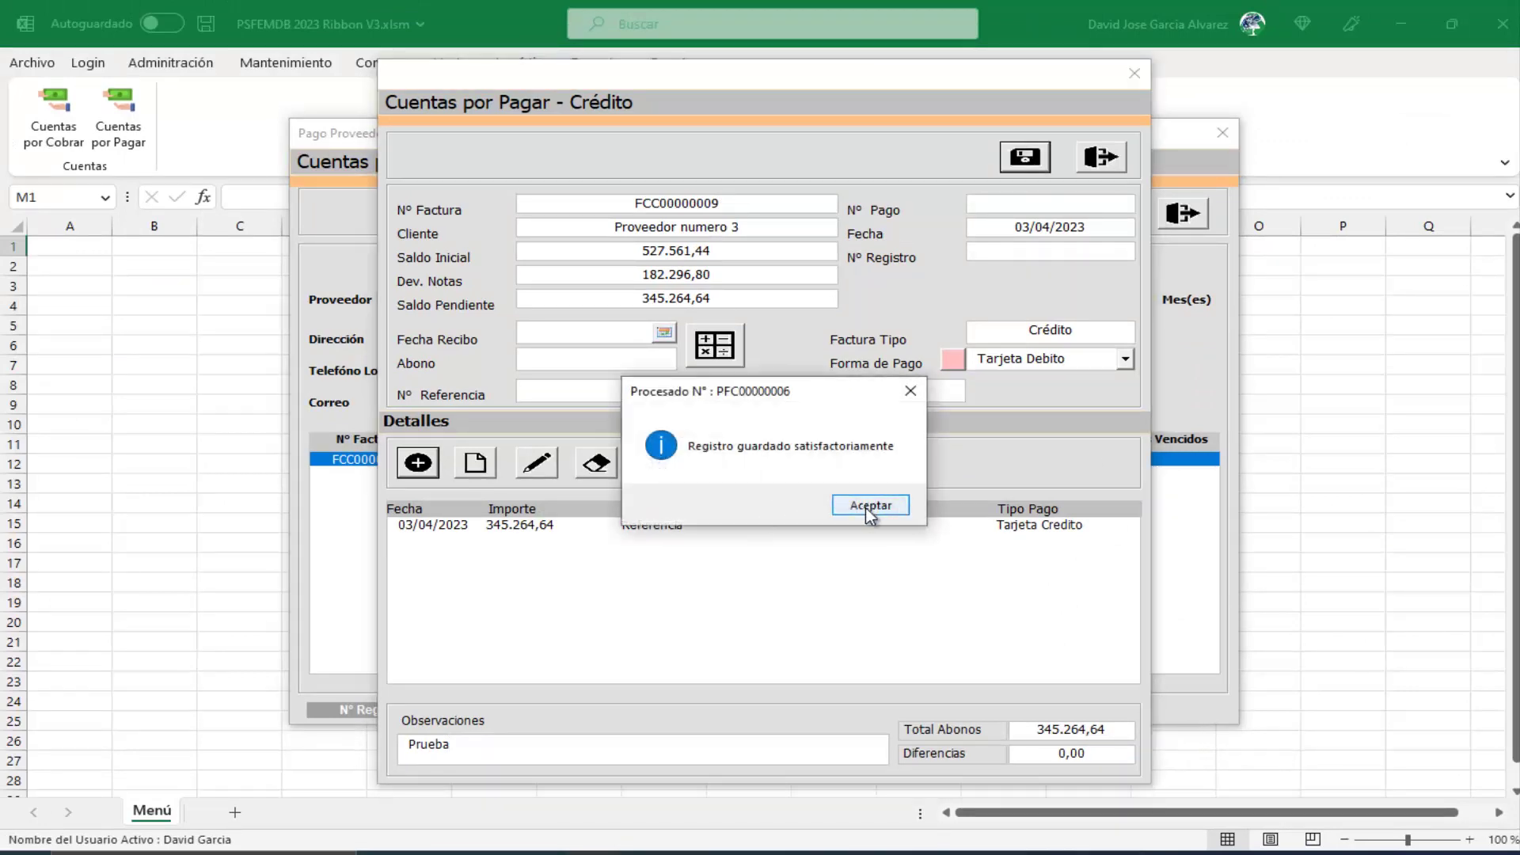
{"action": "left_click", "coordinate": [866, 507]}
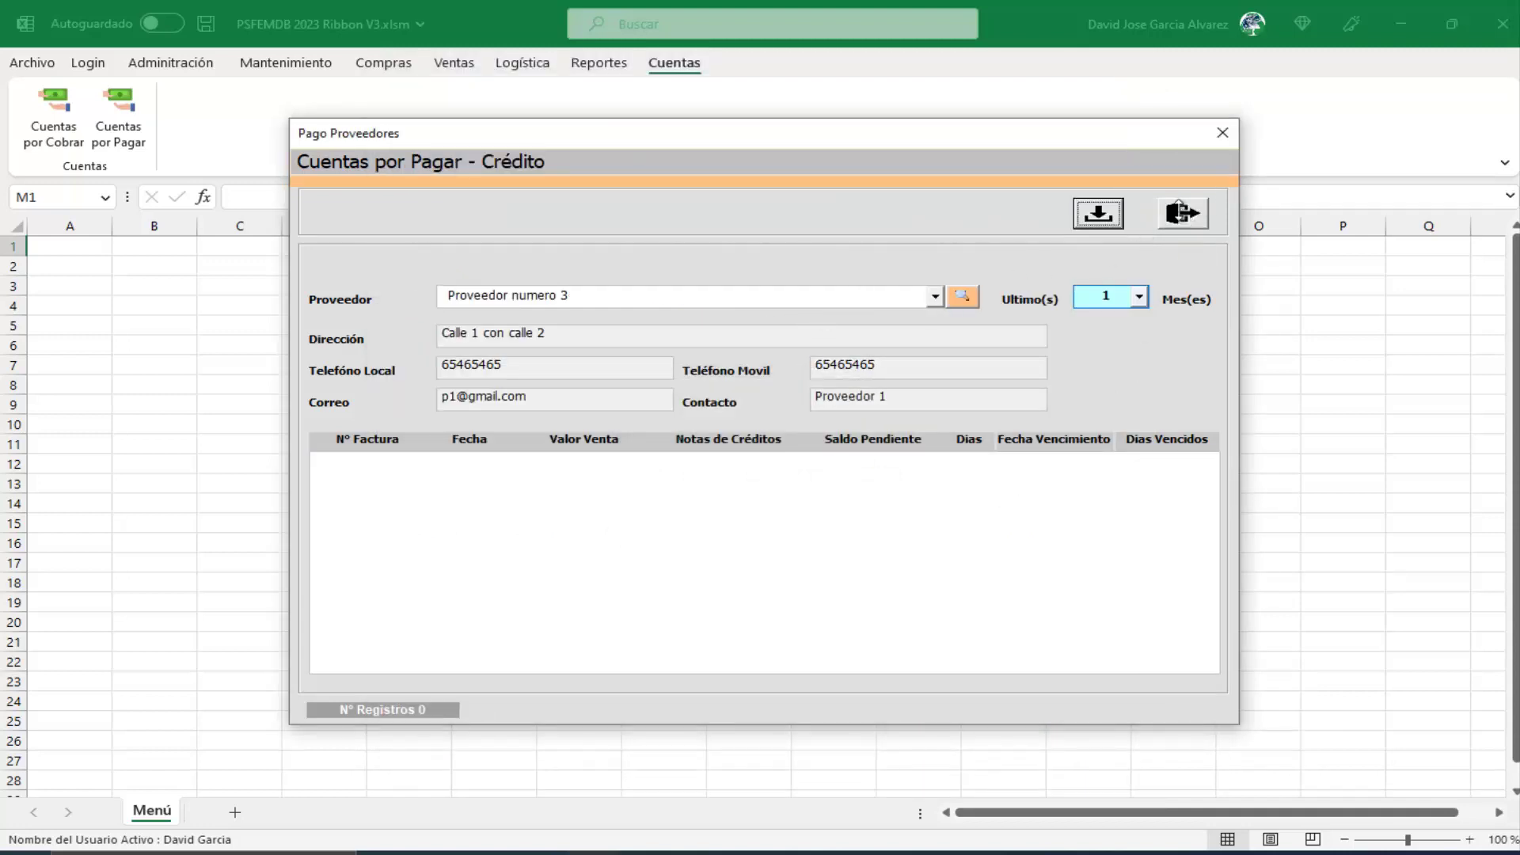
{"action": "left_click", "coordinate": [1179, 208]}
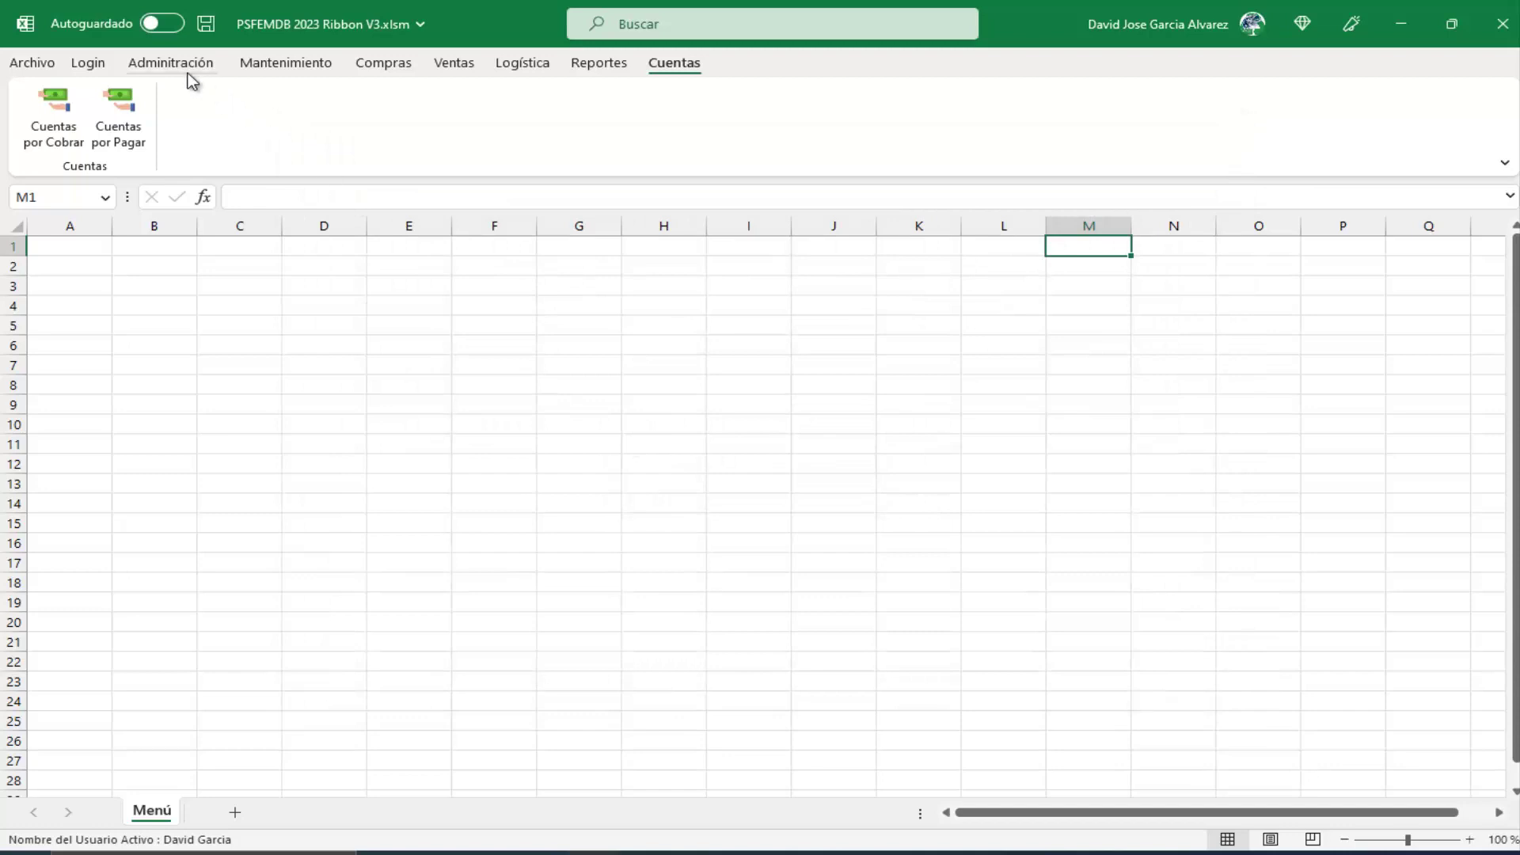
{"action": "left_click", "coordinate": [101, 64]}
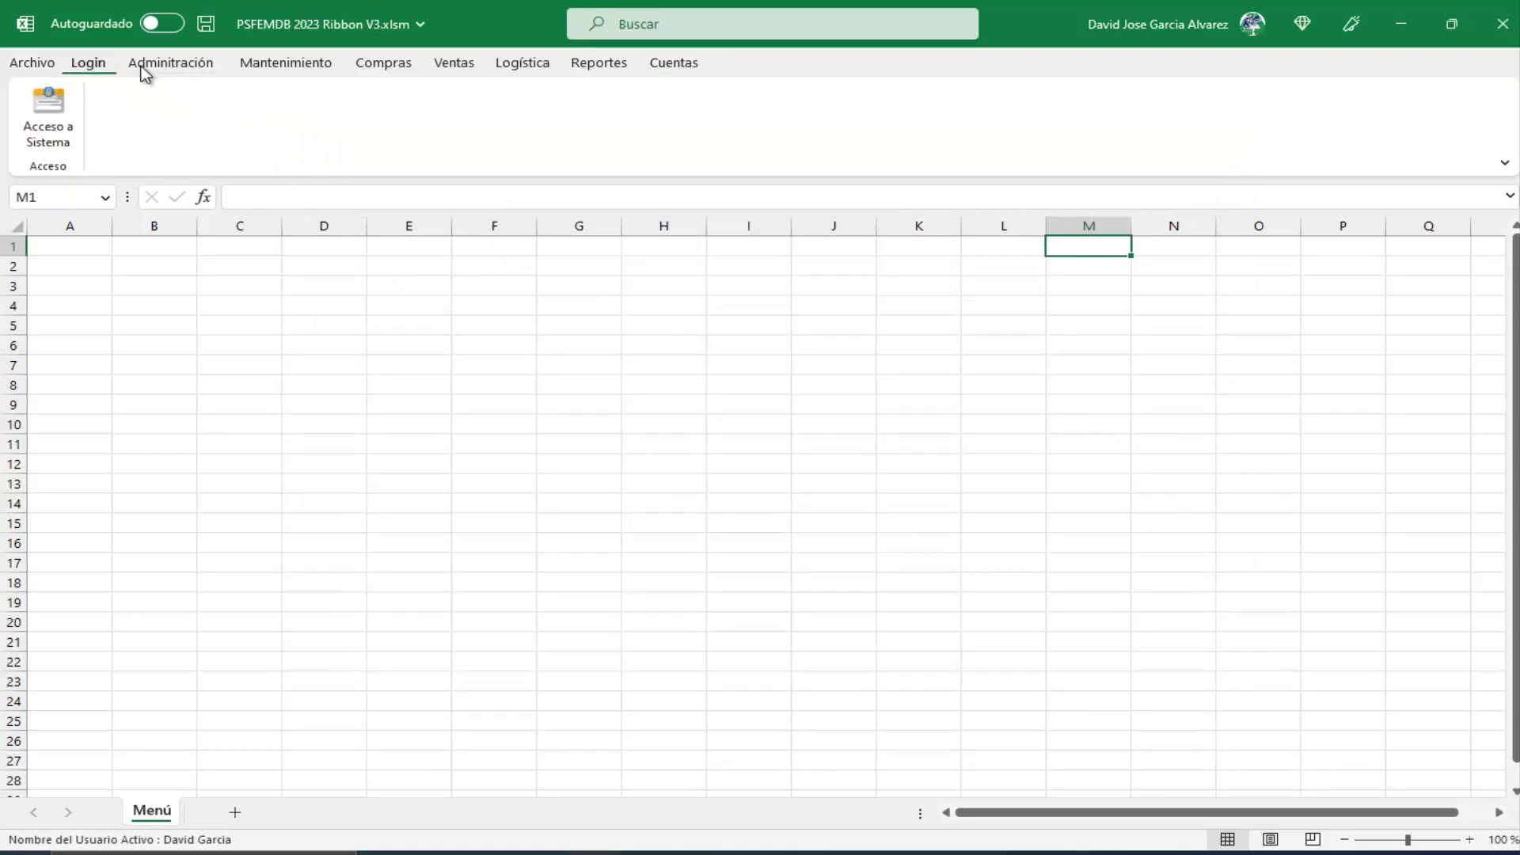